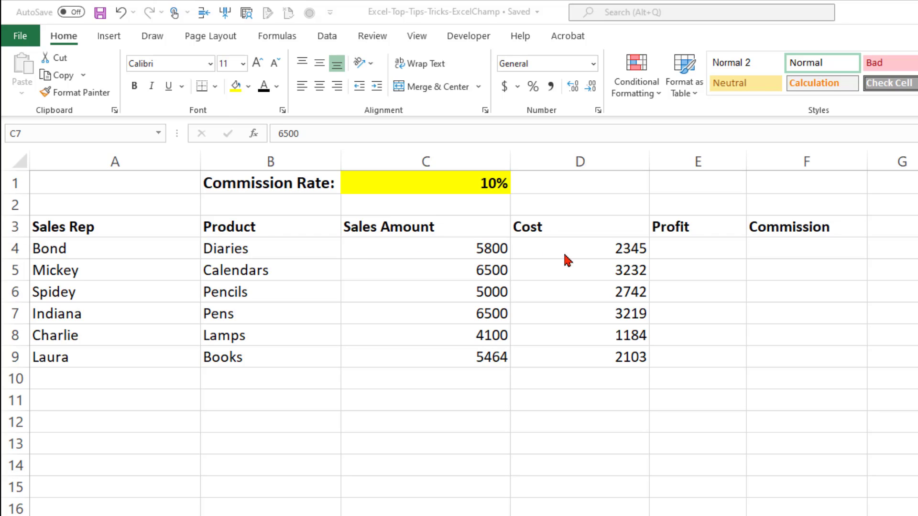
Calculate the first Profit value by entering the formula =C4-D4 in cell E4.
left_click(686, 251)
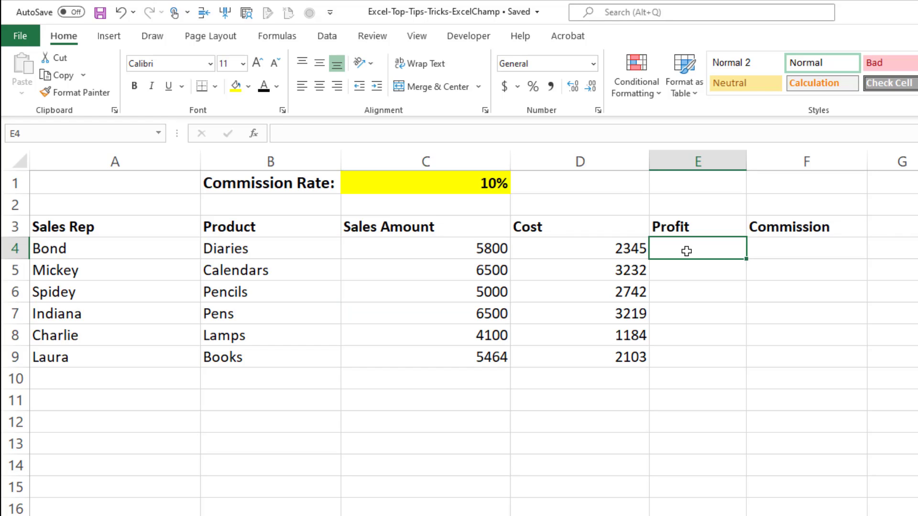
type("=")
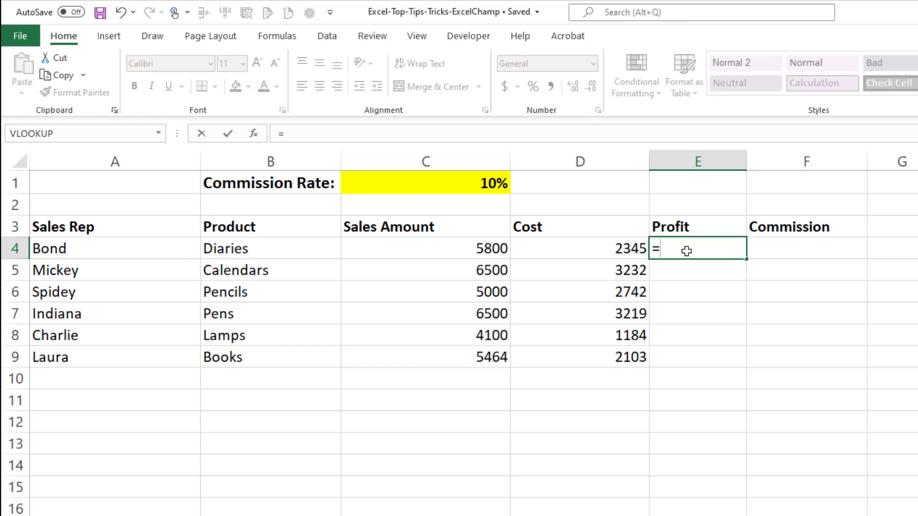
left_click(440, 257)
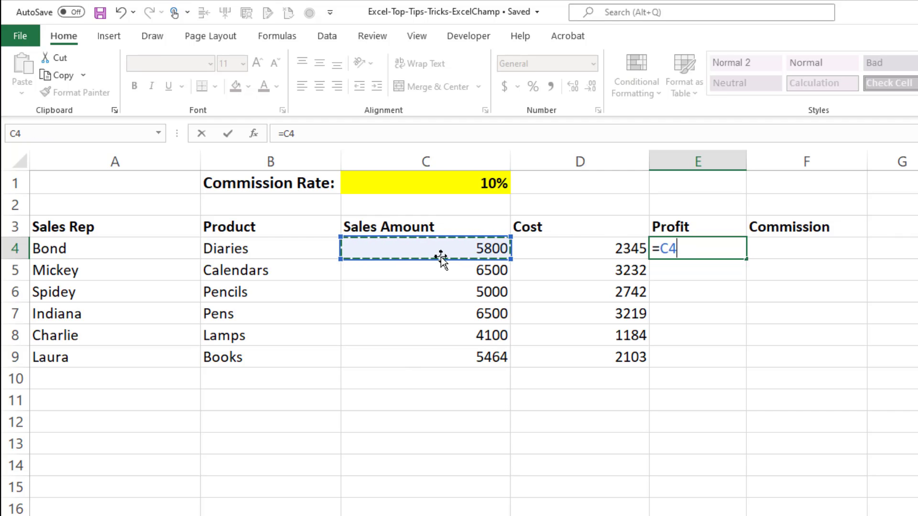
type("-")
left_click(561, 254)
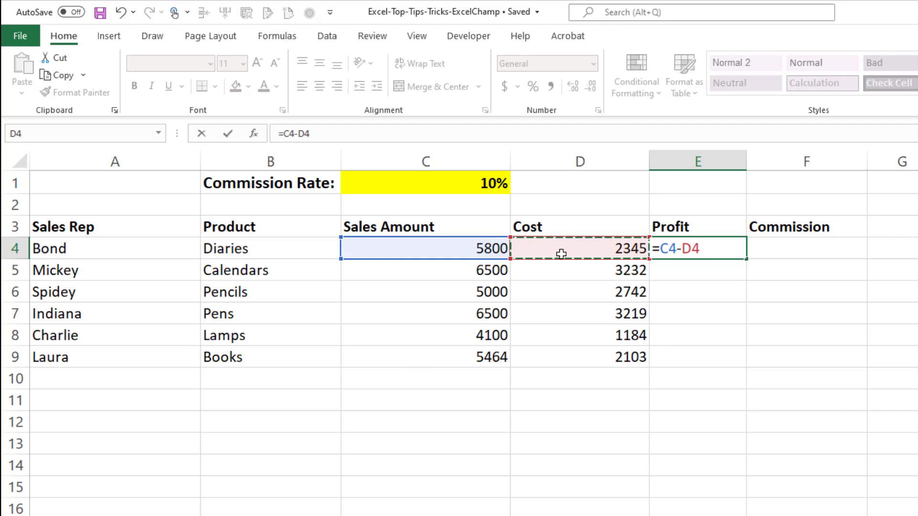
key("Return")
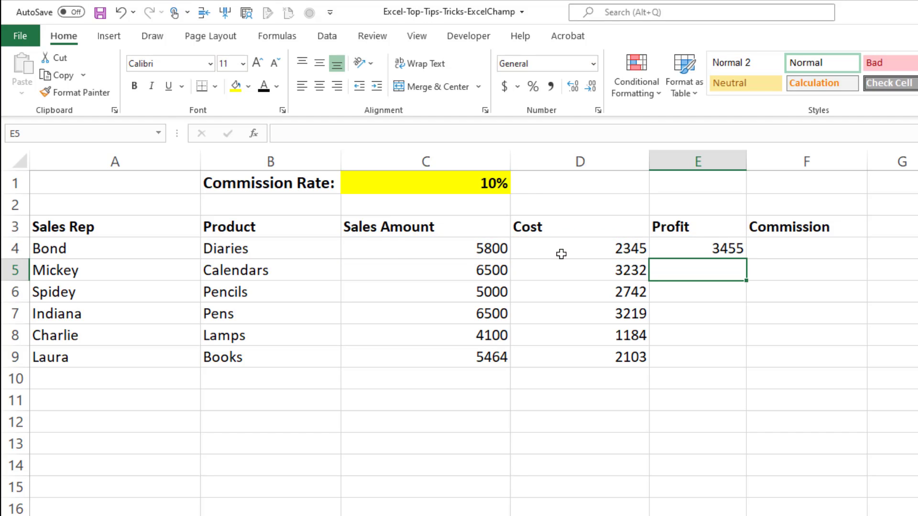
Fill the Profit formula from E4 down through E9.
left_click(701, 249)
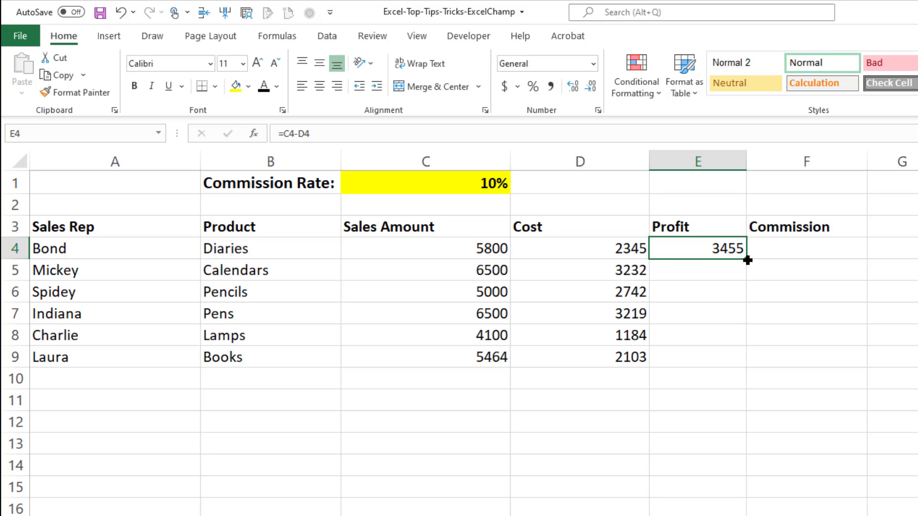
left_click_drag(747, 260, 746, 369)
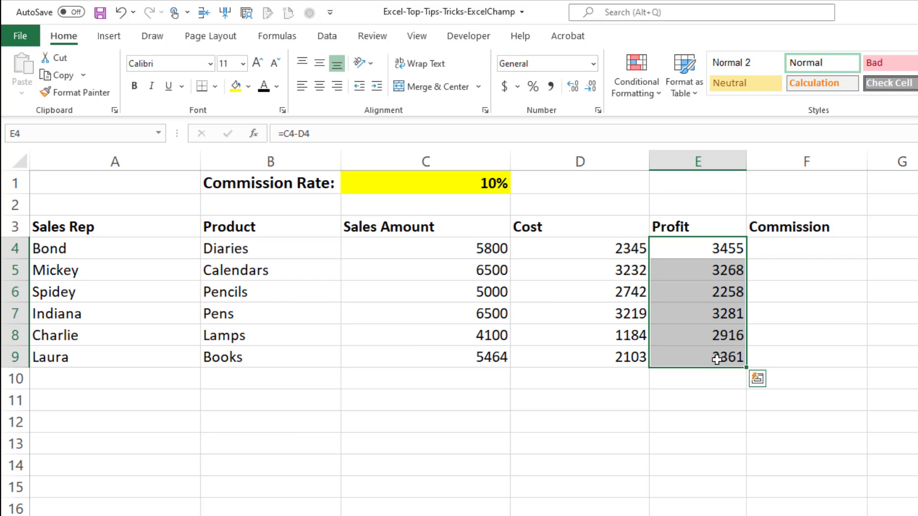
key("ctrl+z")
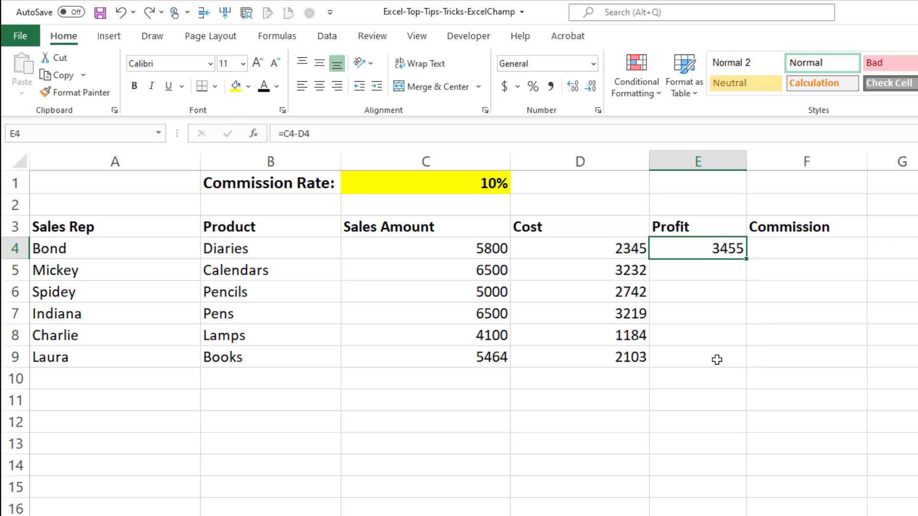
double_click(747, 262)
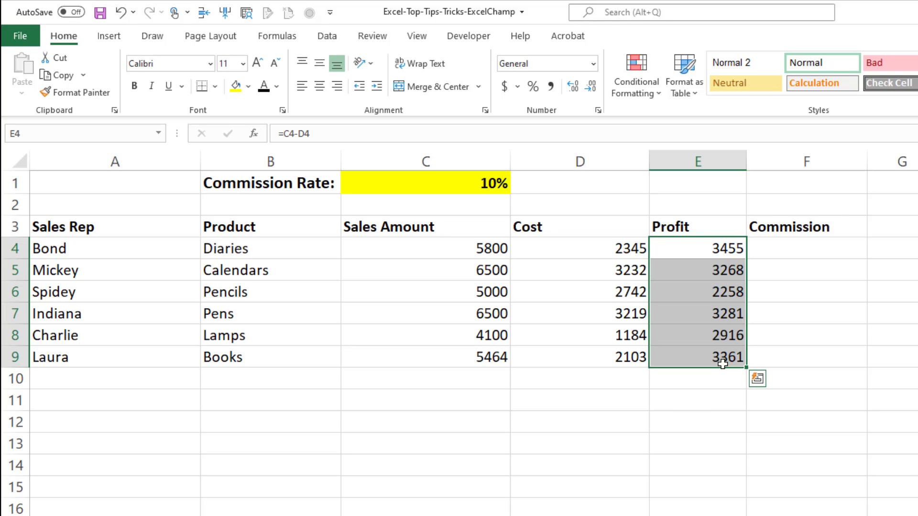
left_click(690, 248)
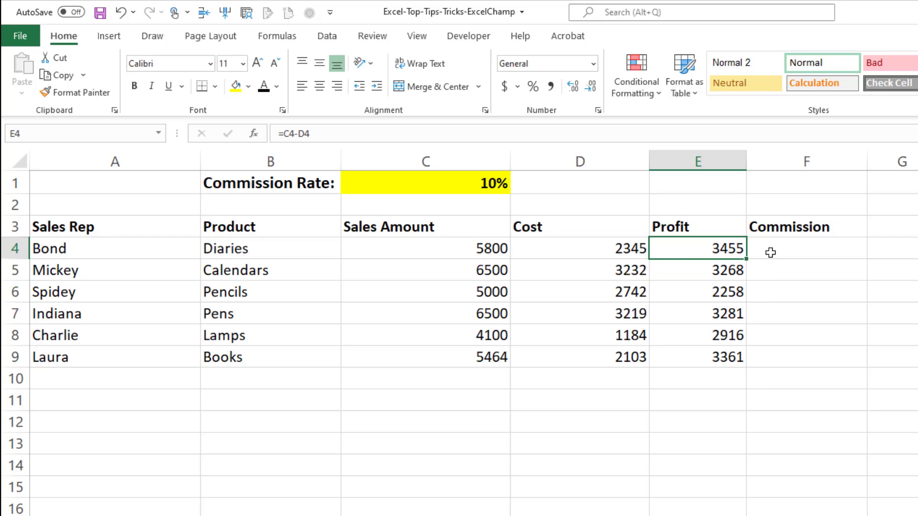
Try calculating the commissions by entering =C4*C1 in F4 and filling the formula down through F9.
left_click(811, 247)
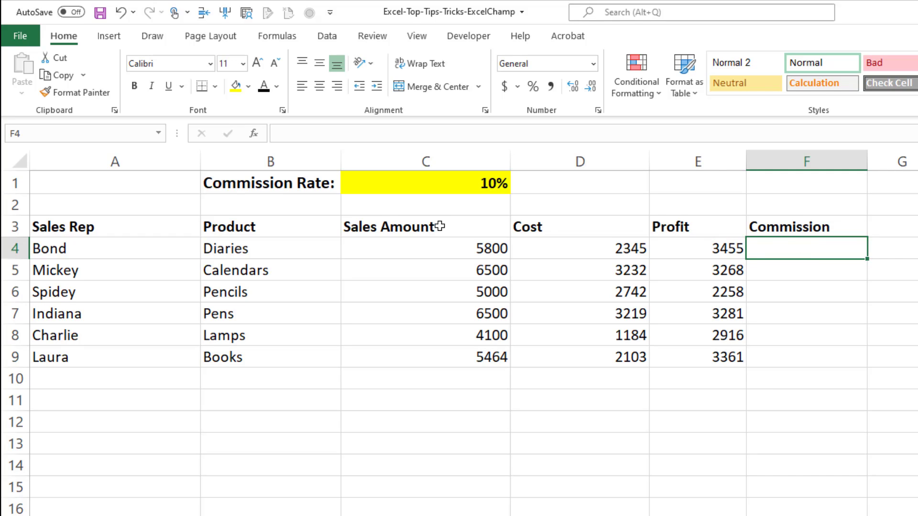
left_click(436, 179)
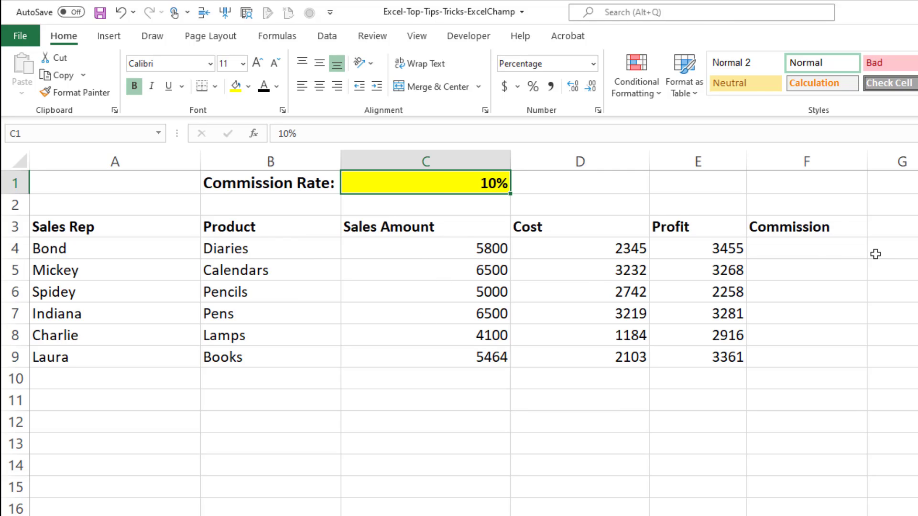
left_click(807, 250)
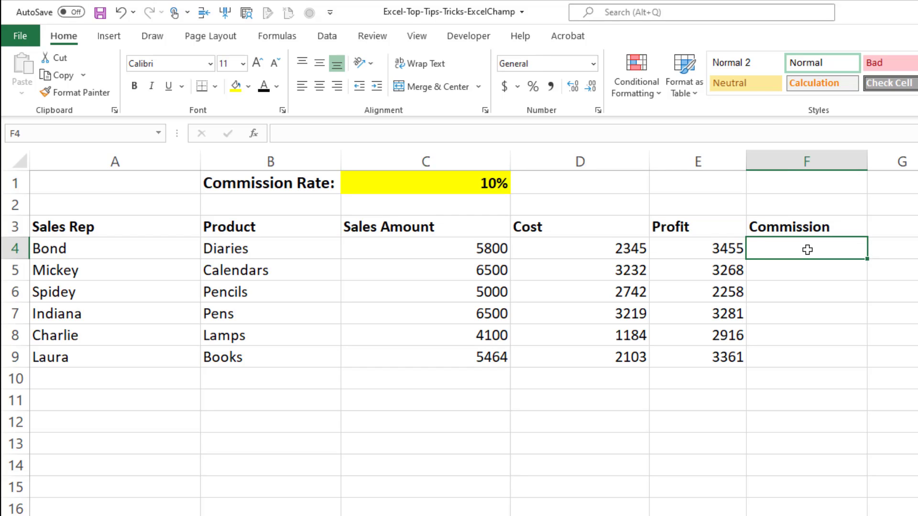
type("=")
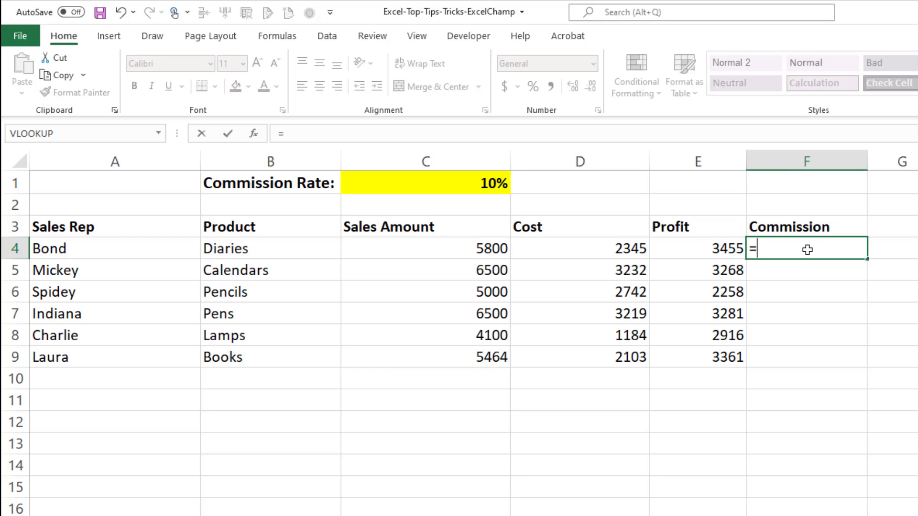
left_click(455, 253)
type("*")
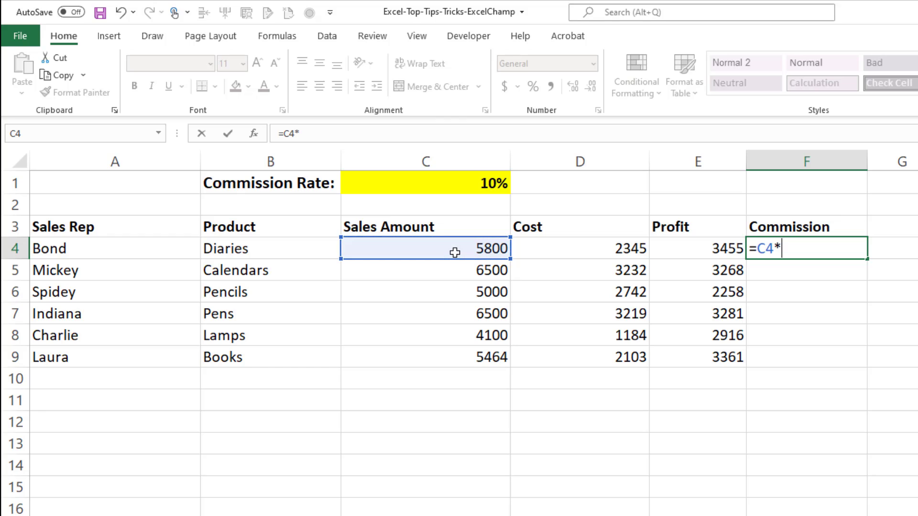
left_click(469, 185)
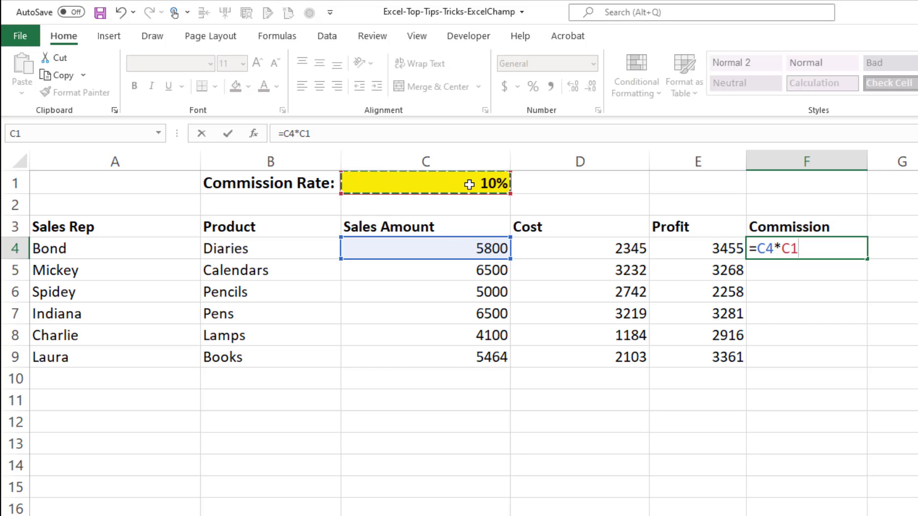
key("Return")
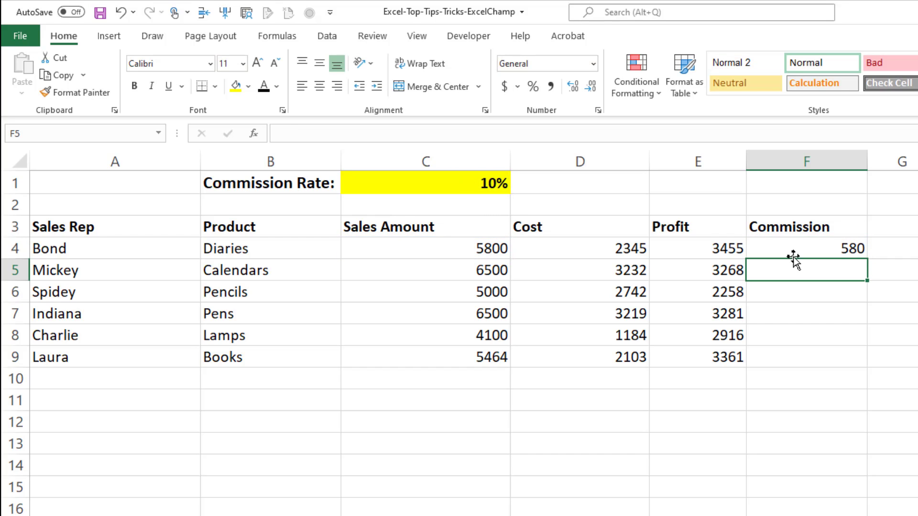
left_click(835, 254)
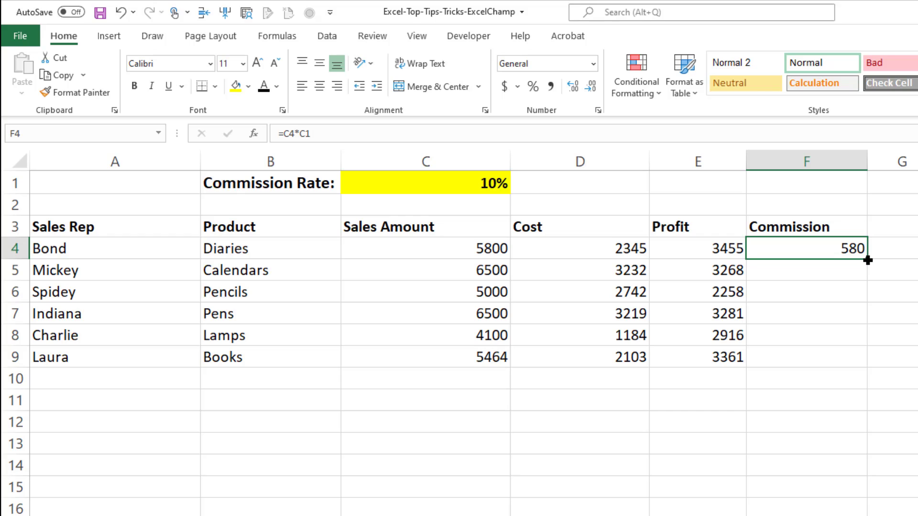
double_click(868, 260)
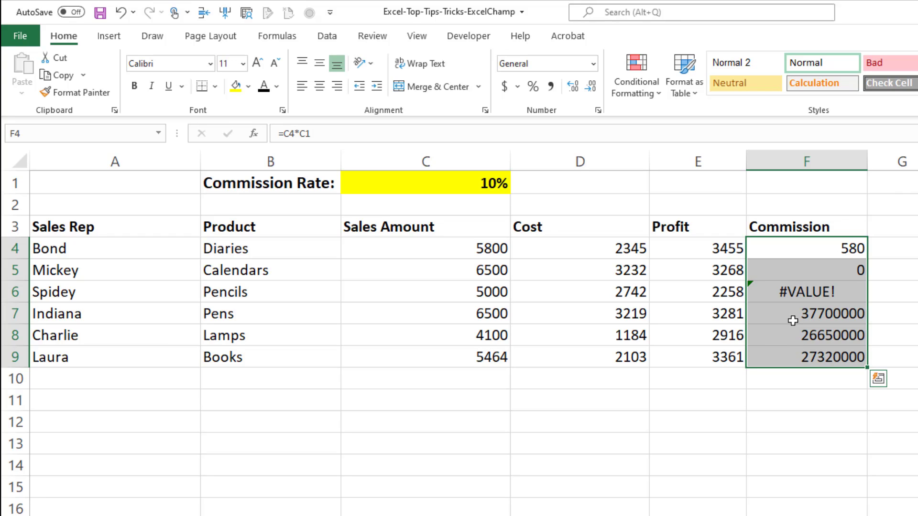
Examine which cells the Commission formulas in F4 through F7 refer to.
left_click(815, 274)
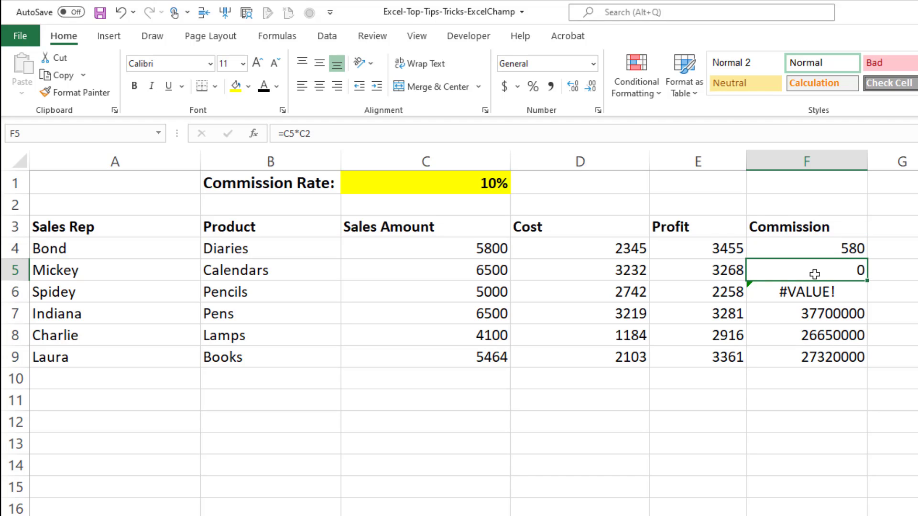
left_click(825, 250)
key("F2")
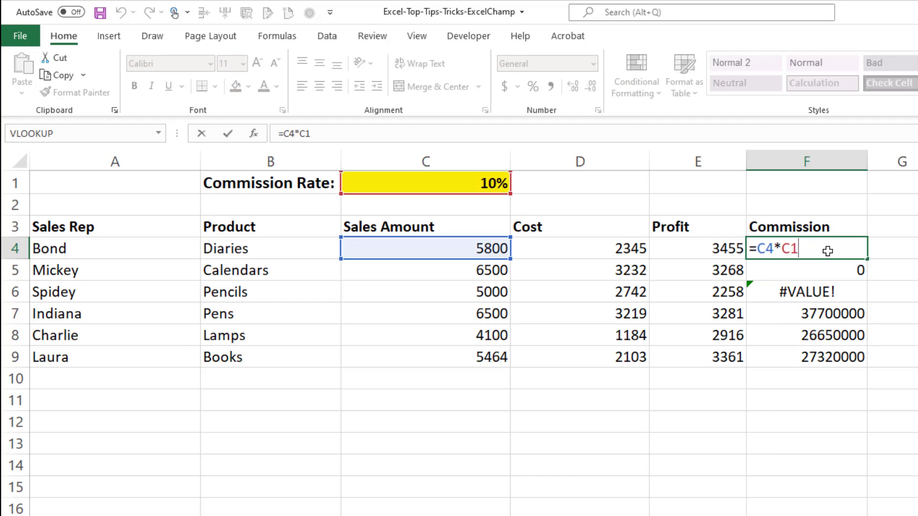
left_click(791, 274)
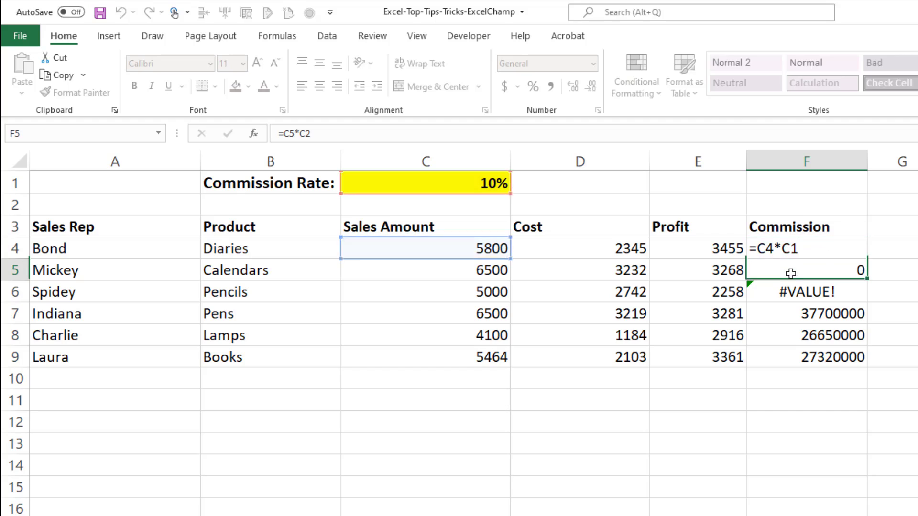
key("F2")
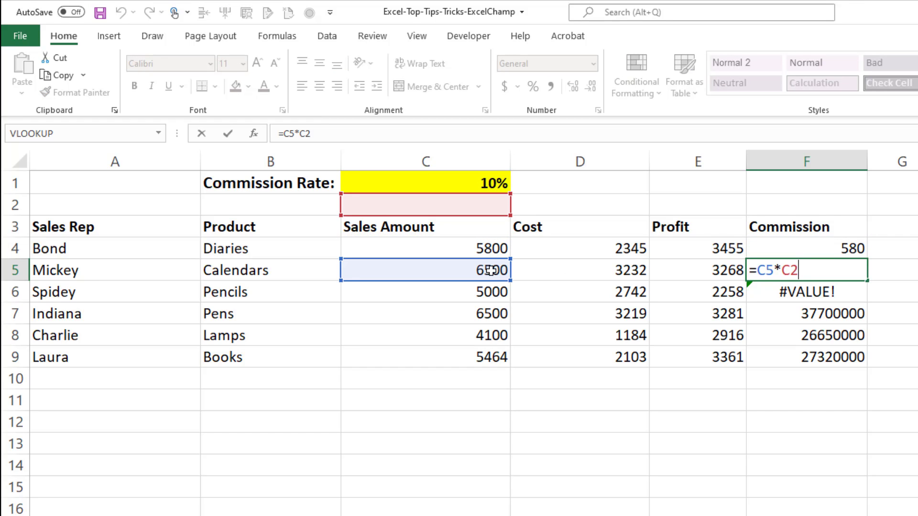
double_click(797, 290)
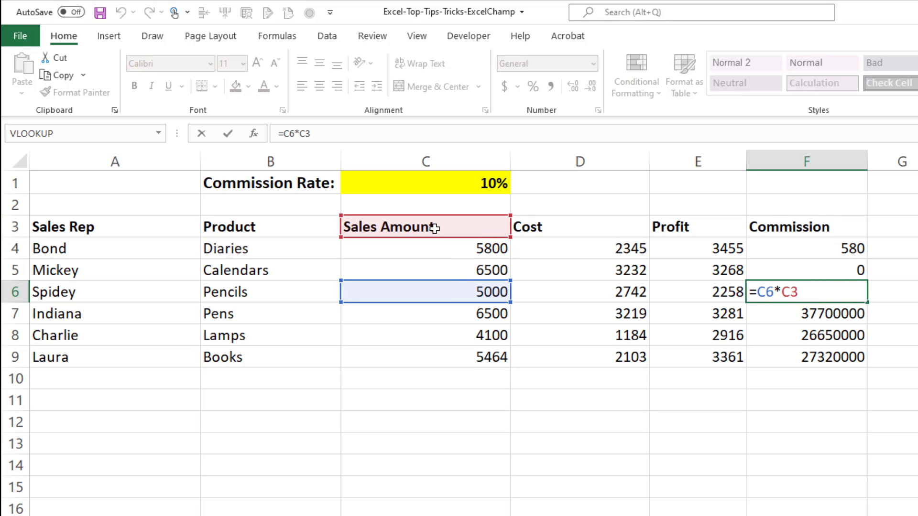
key("Return")
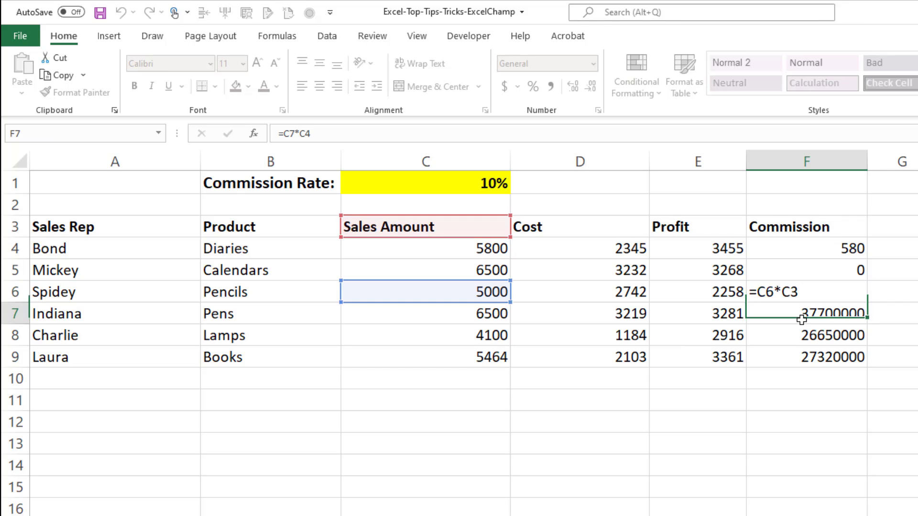
double_click(801, 319)
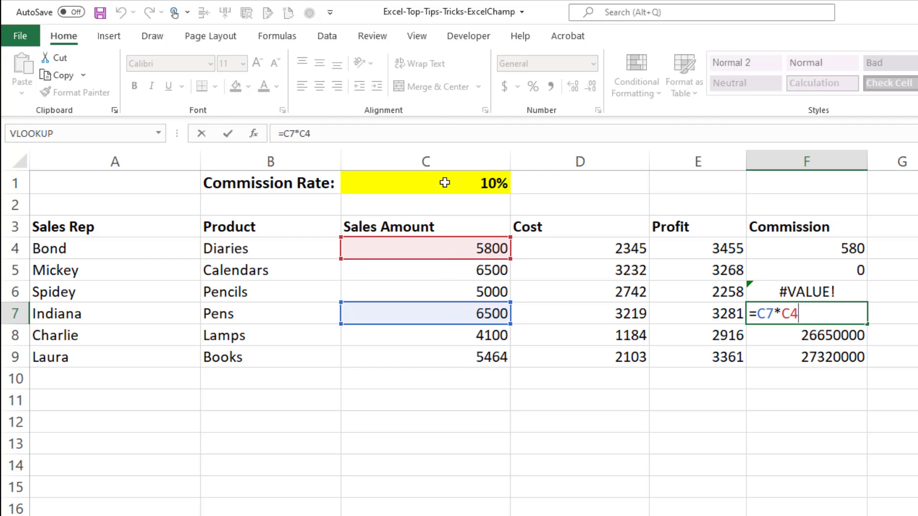
Clear all the Commission formulas from F4 through F9.
left_click(787, 256)
left_click_drag(806, 251, 825, 333)
key("Delete")
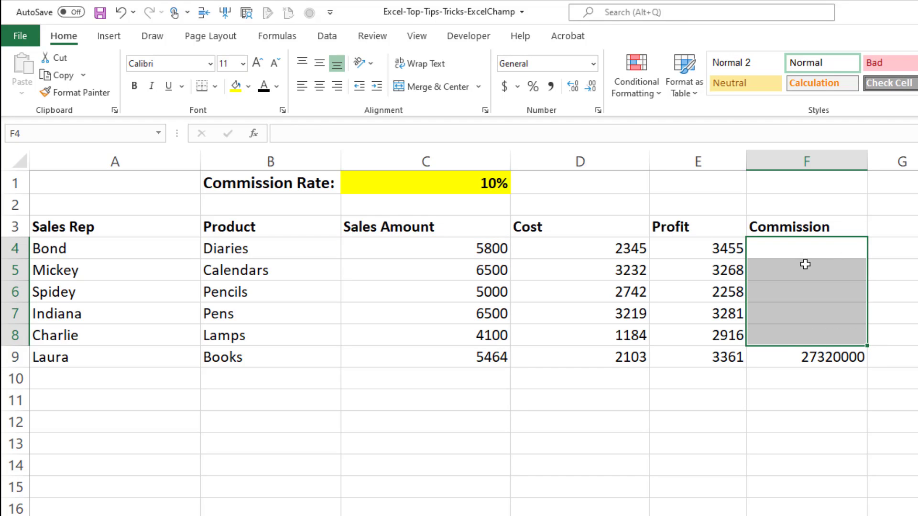
left_click(795, 360)
key("Delete")
Calculate the first commission in F4 with =C4*$C$1, using an absolute reference to the commission rate.
left_click(801, 251)
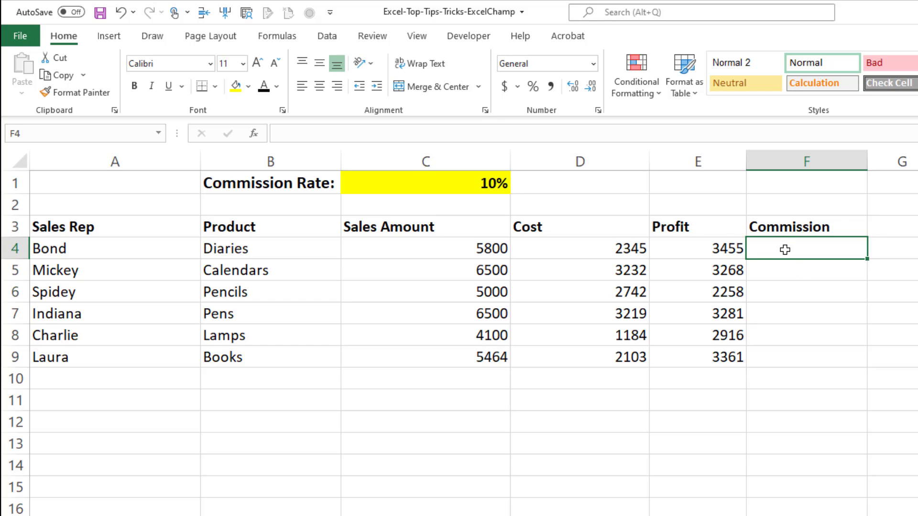
type("=")
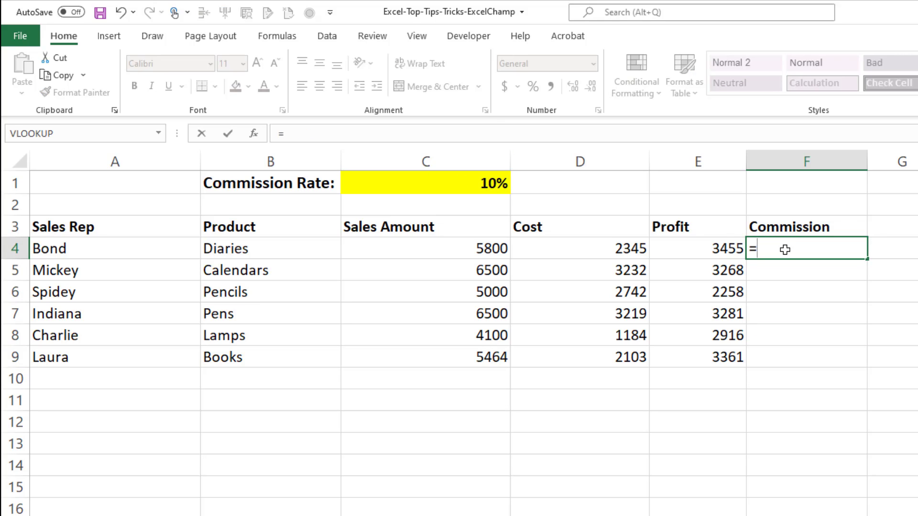
left_click(476, 249)
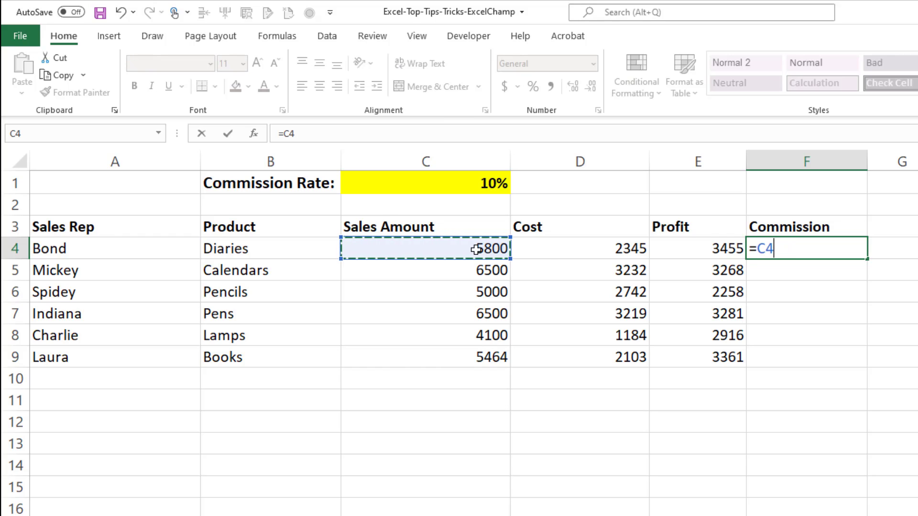
type("*")
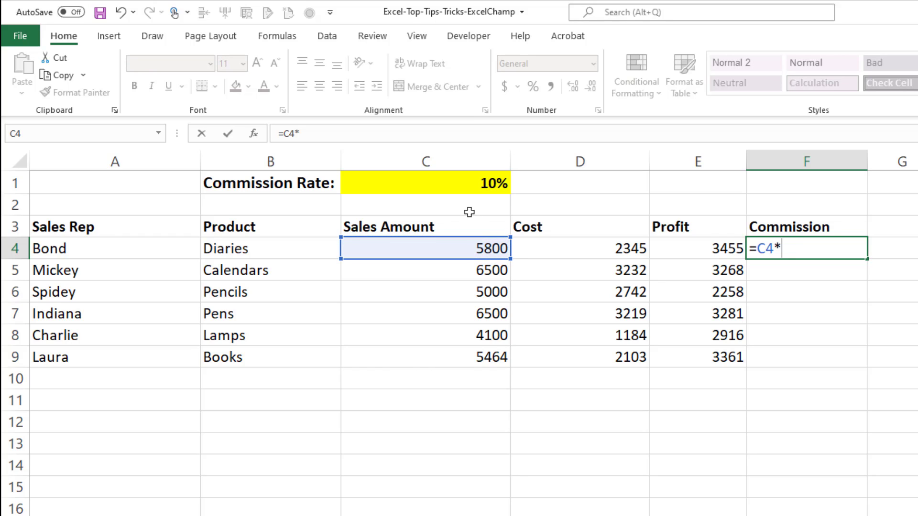
left_click(470, 185)
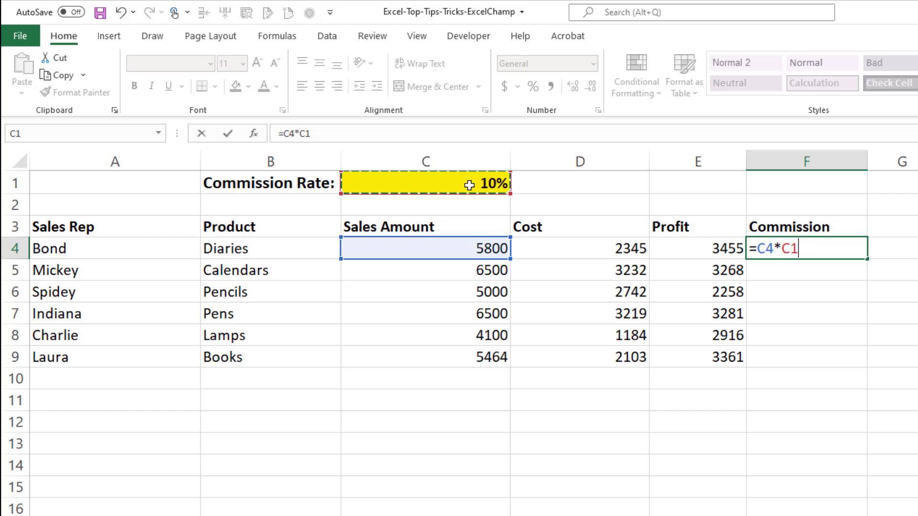
key("F4")
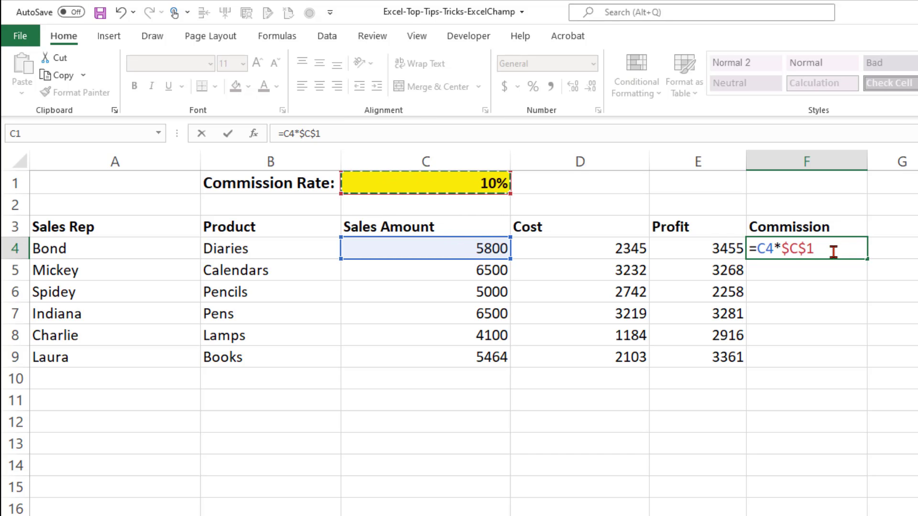
key("Return")
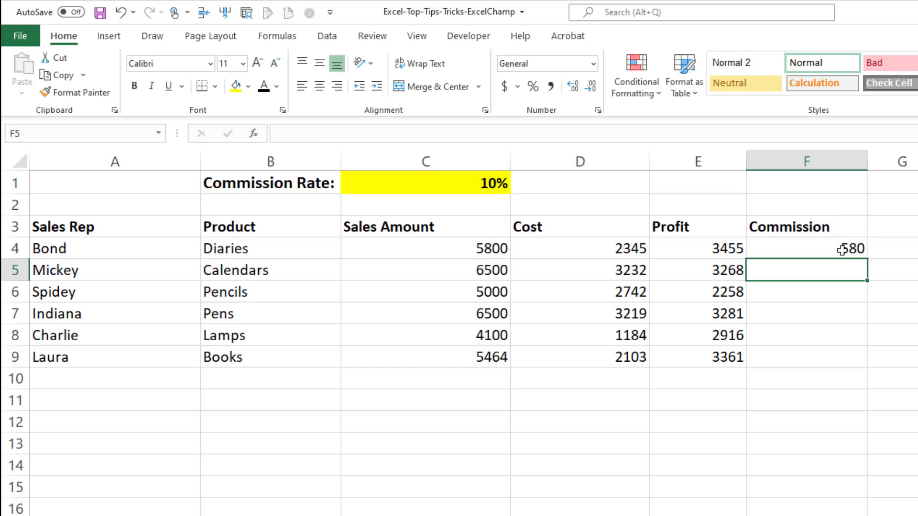
Fill the commission formula in F4 down through F9.
left_click(840, 248)
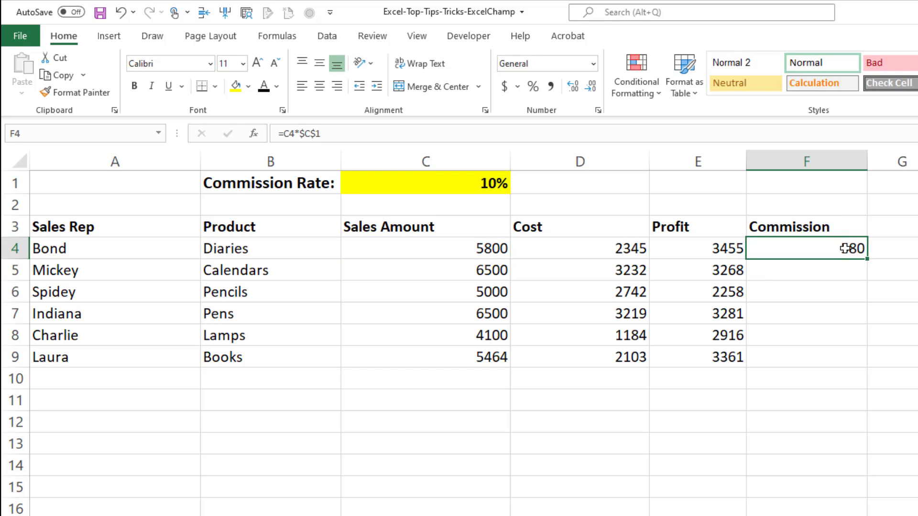
double_click(868, 259)
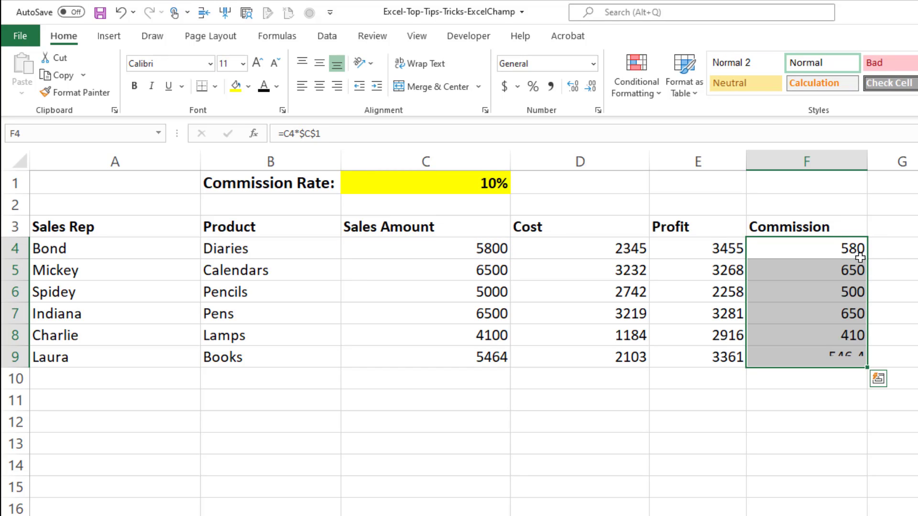
Examine the cell references in the filled Commission formulas in F6 through F9, and recheck the one in F4.
left_click(833, 292)
key("F2")
left_click(820, 313)
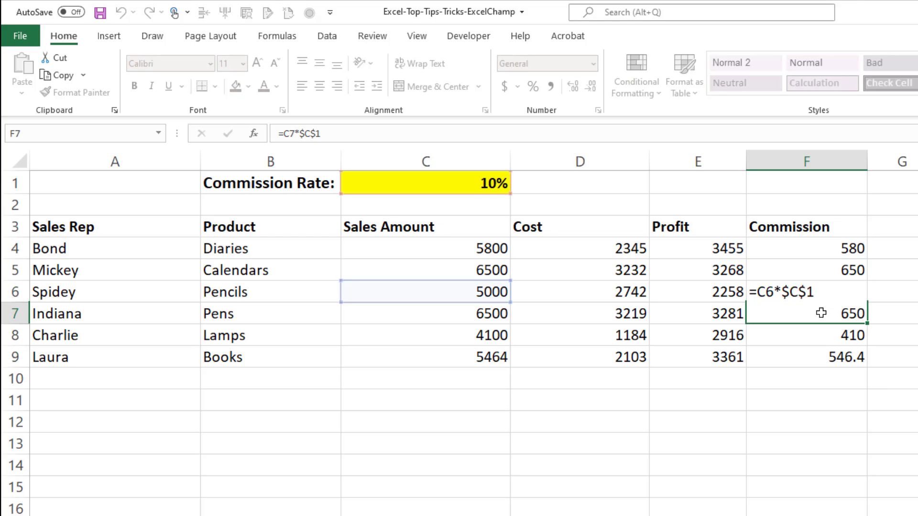
key("F2")
left_click(816, 332)
key("F2")
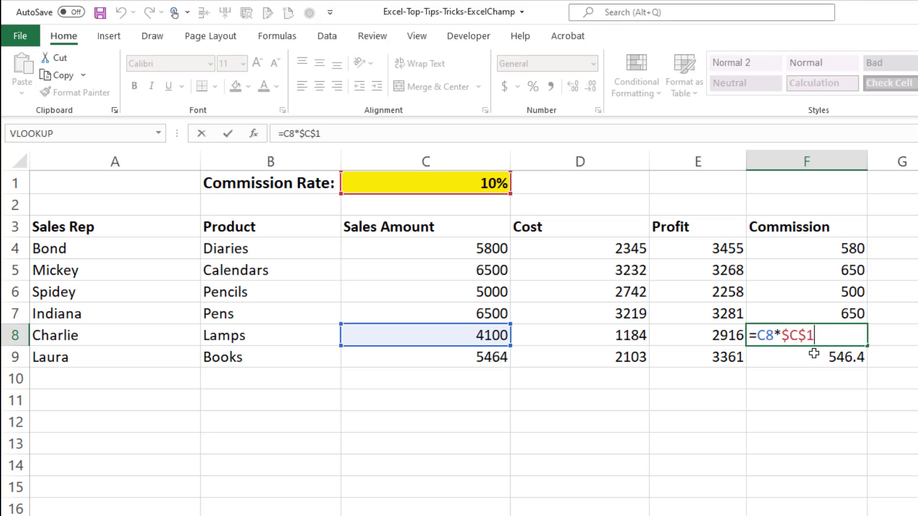
left_click(814, 354)
key("F2")
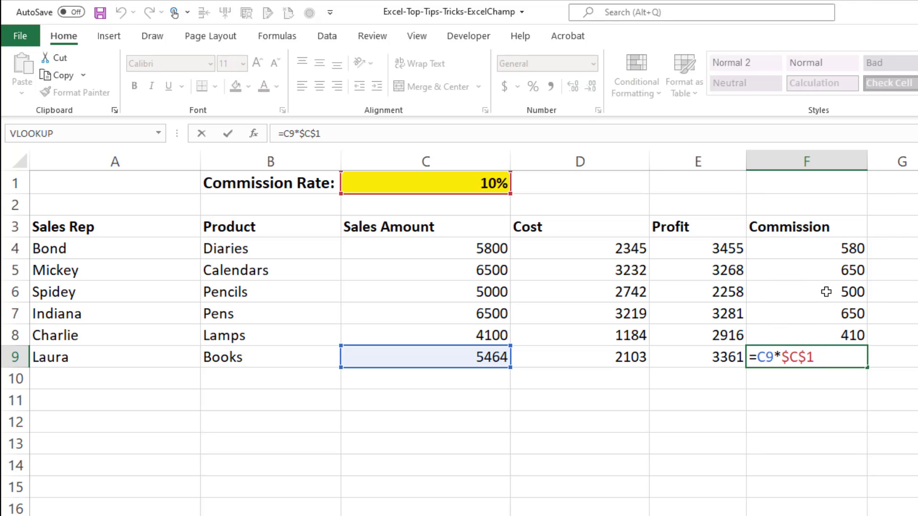
left_click(829, 253)
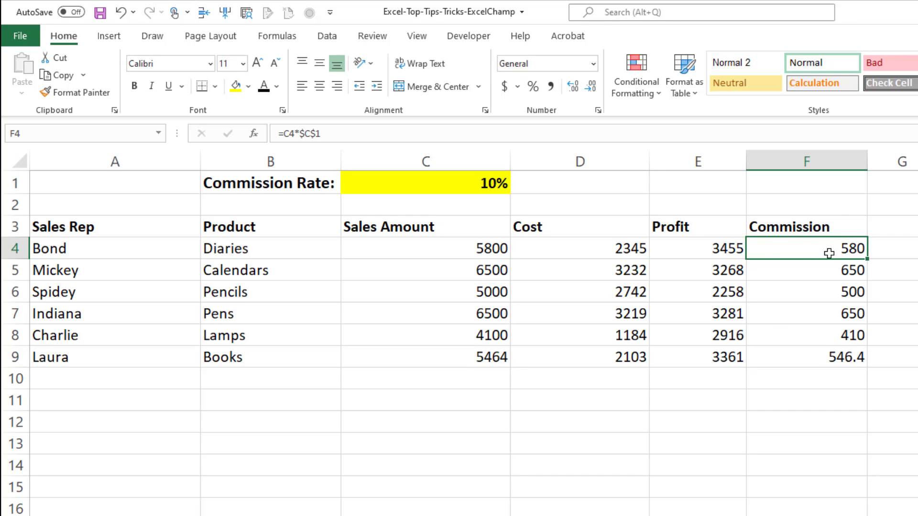
key("F2")
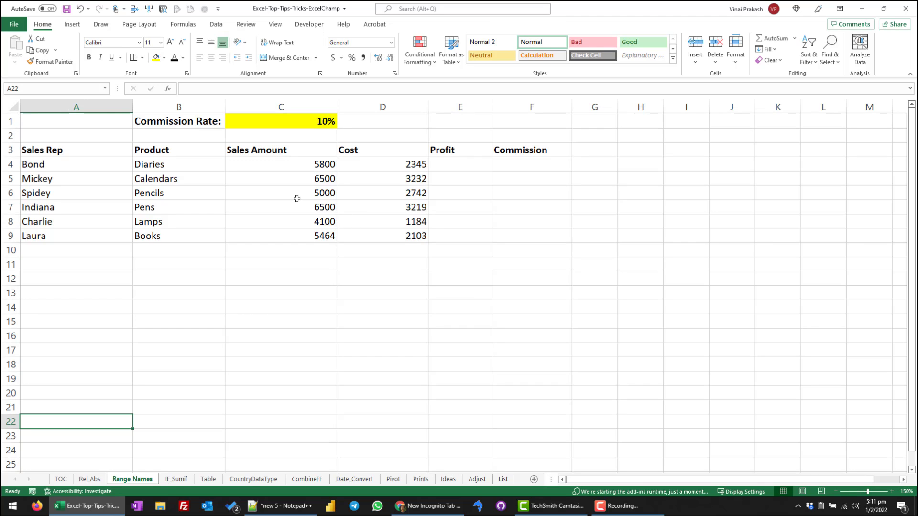
Define the workbook-scoped name Sales_Amount for the range C4:C9 on the Range Names sheet.
left_click(286, 162)
left_click_drag(285, 163, 285, 231)
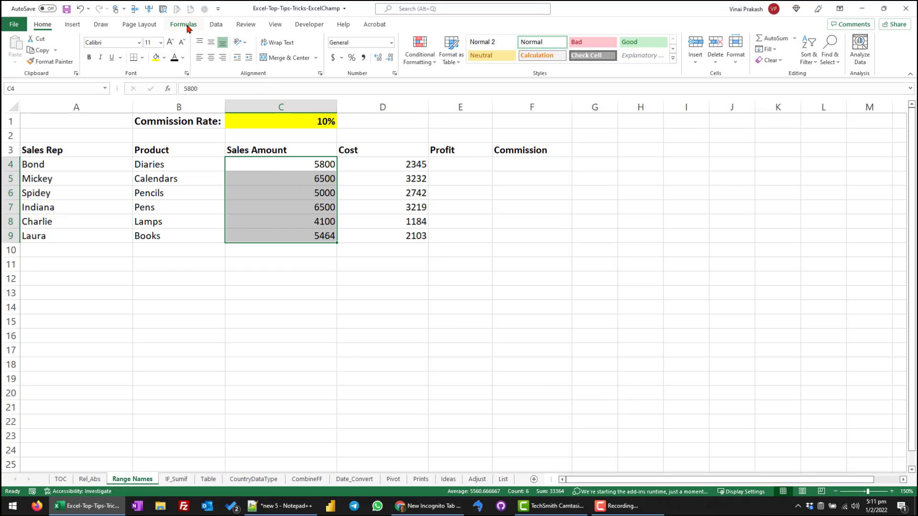
left_click(187, 25)
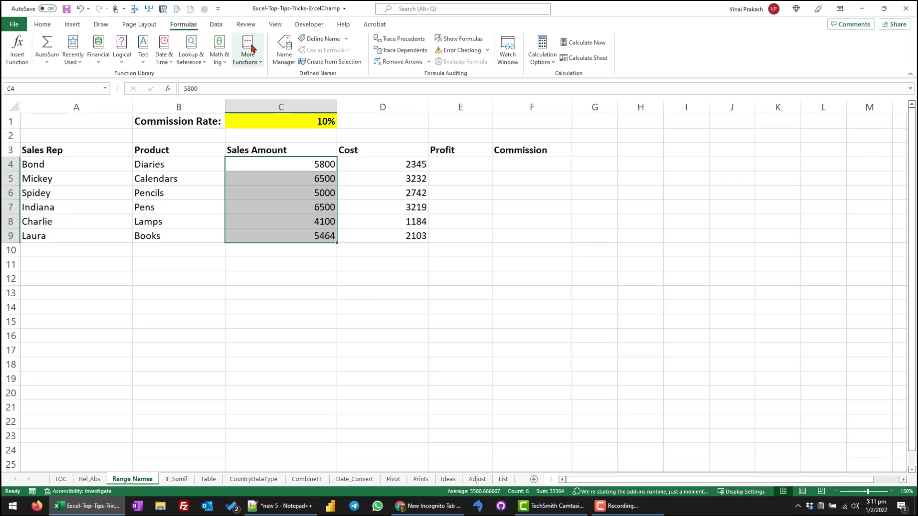
left_click(323, 39)
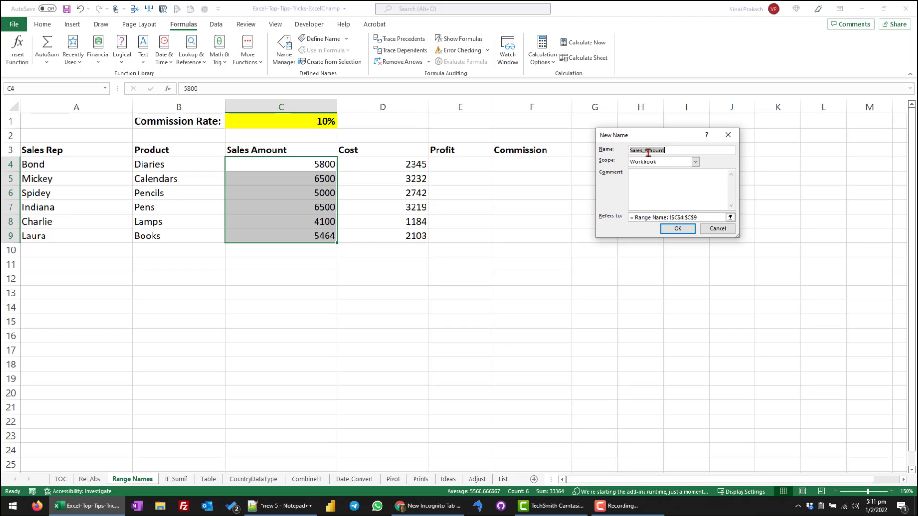
left_click(676, 230)
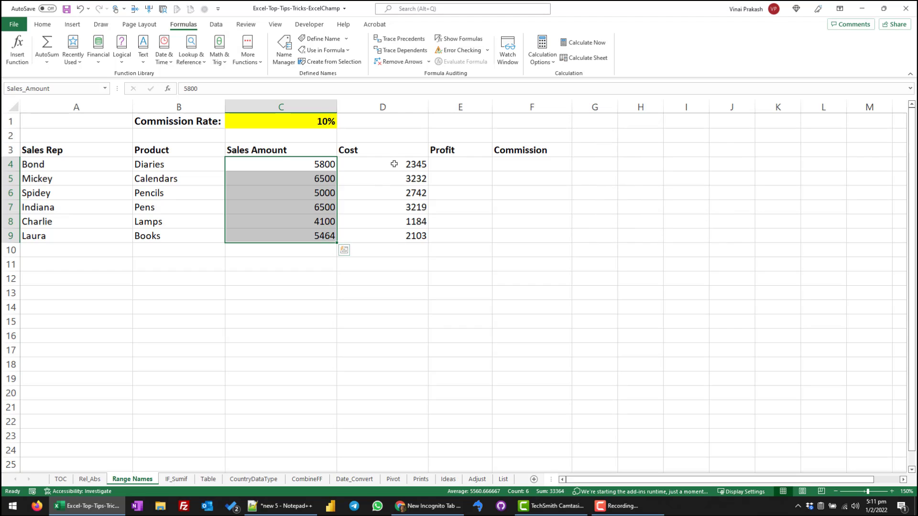
Define the workbook-scoped name Cost for the range D4:D9.
left_click_drag(393, 163, 408, 234)
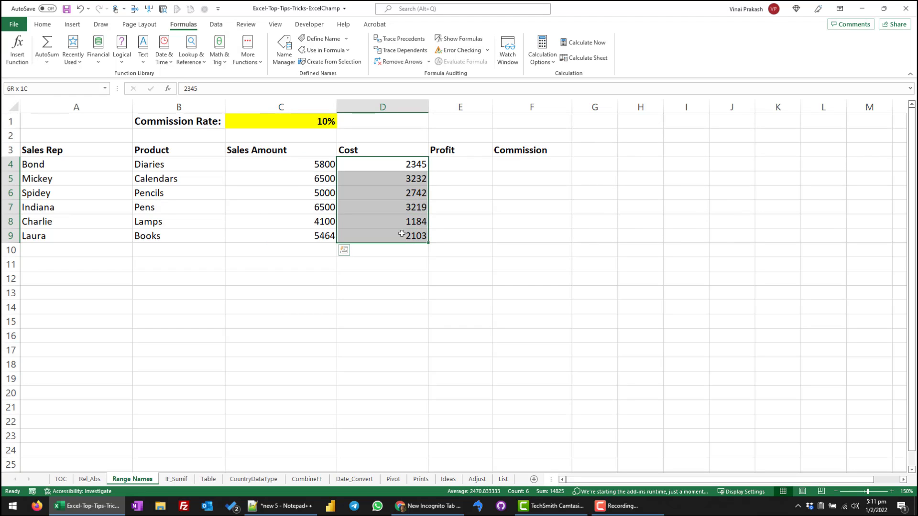
left_click(323, 41)
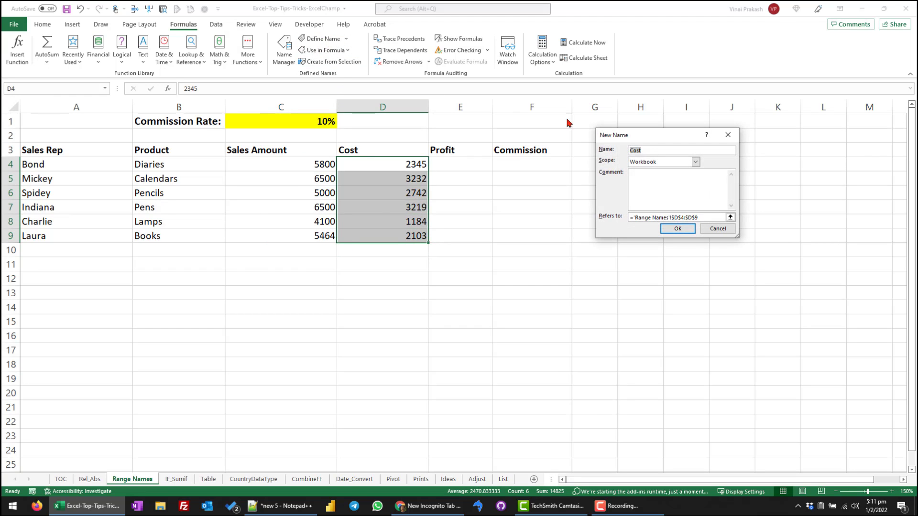
left_click(641, 151)
left_click(678, 229)
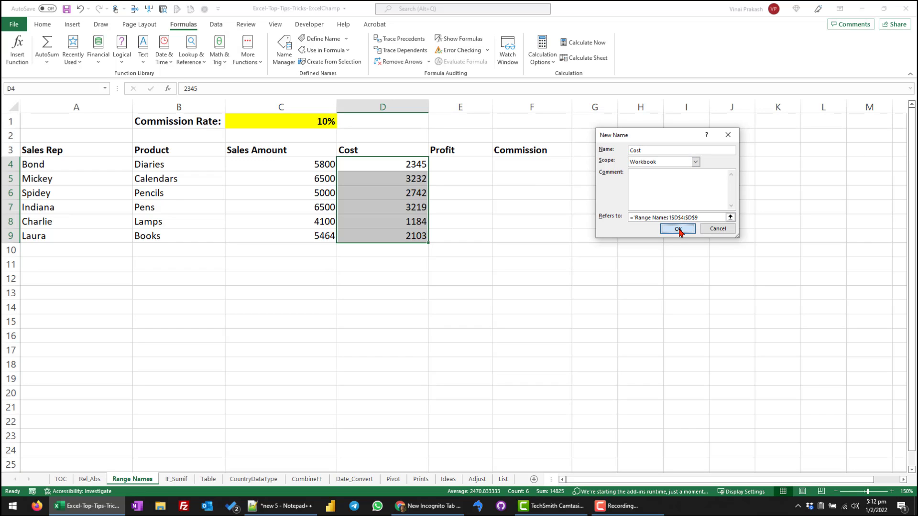
Calculate all profits by entering the named-range formula =Sales_Amount-Cost in E4.
left_click(458, 165)
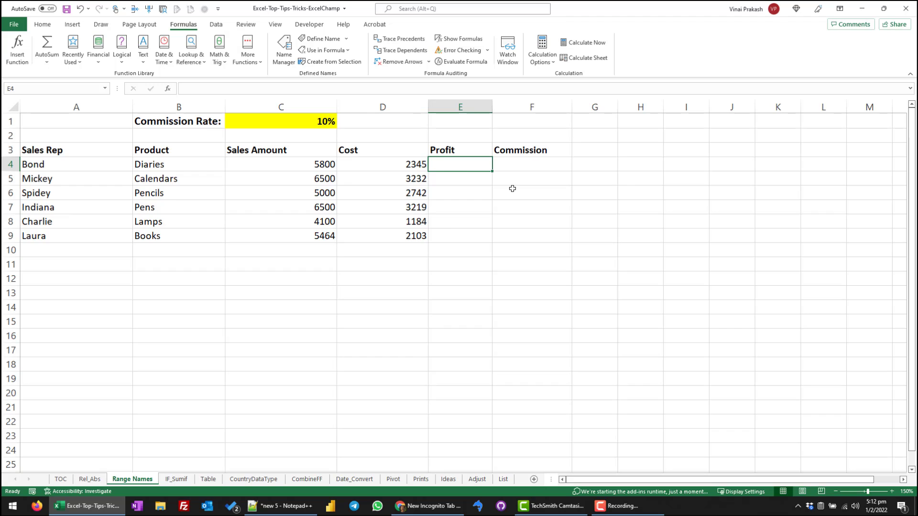
type("=")
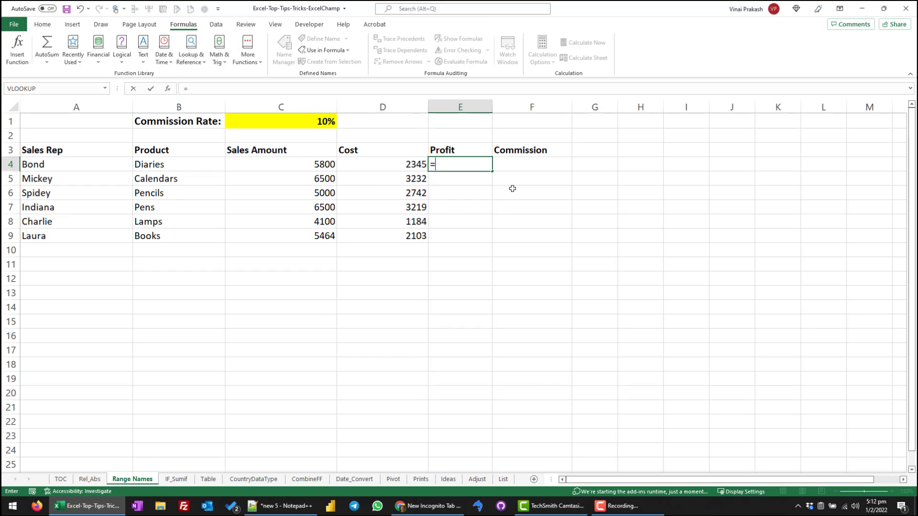
type("sa")
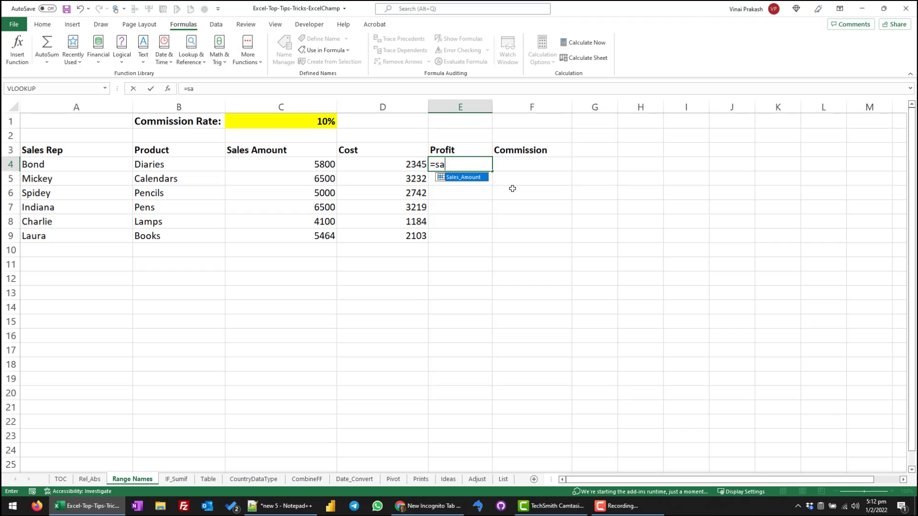
double_click(477, 177)
type("-")
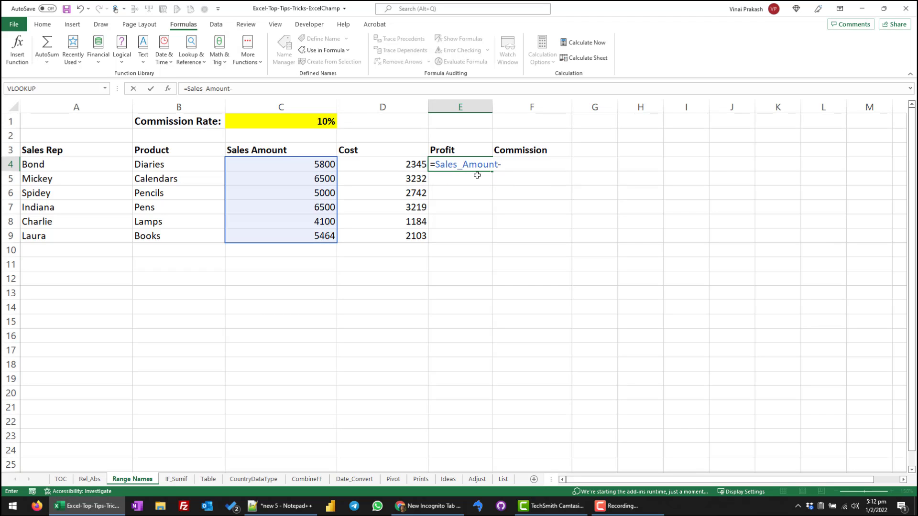
type("Cost")
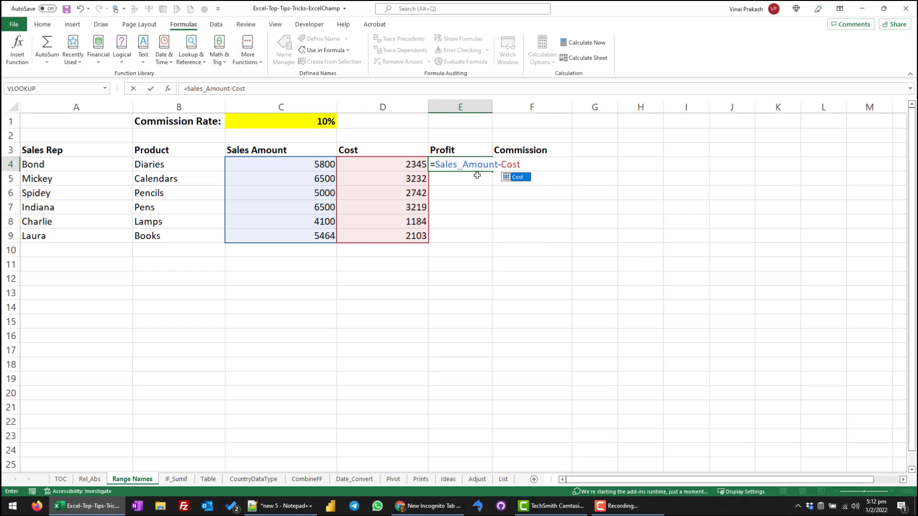
double_click(519, 176)
key("Return")
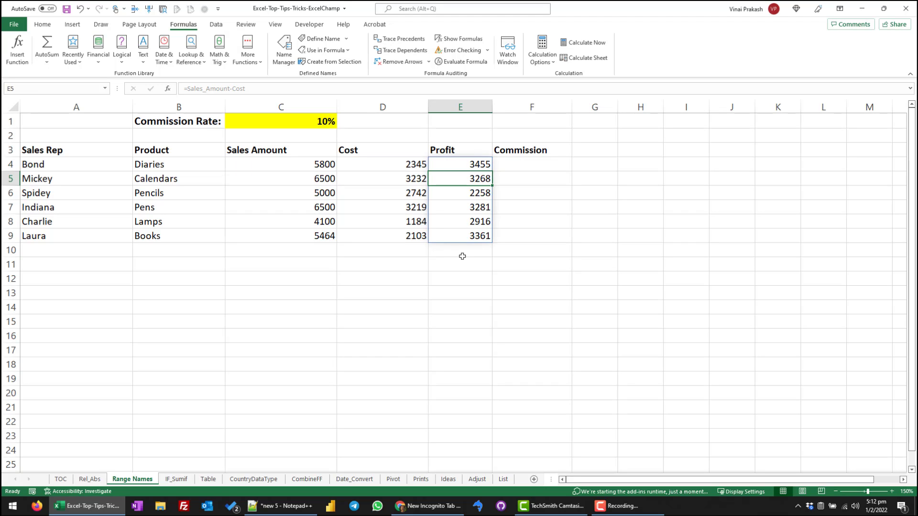
Define the workbook-scoped name Commission_Rate for cell C1.
left_click(271, 122)
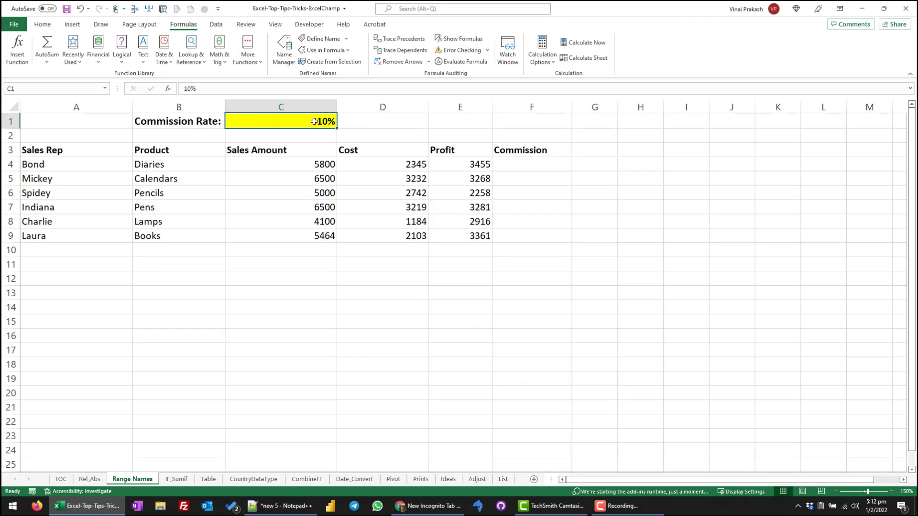
left_click(320, 40)
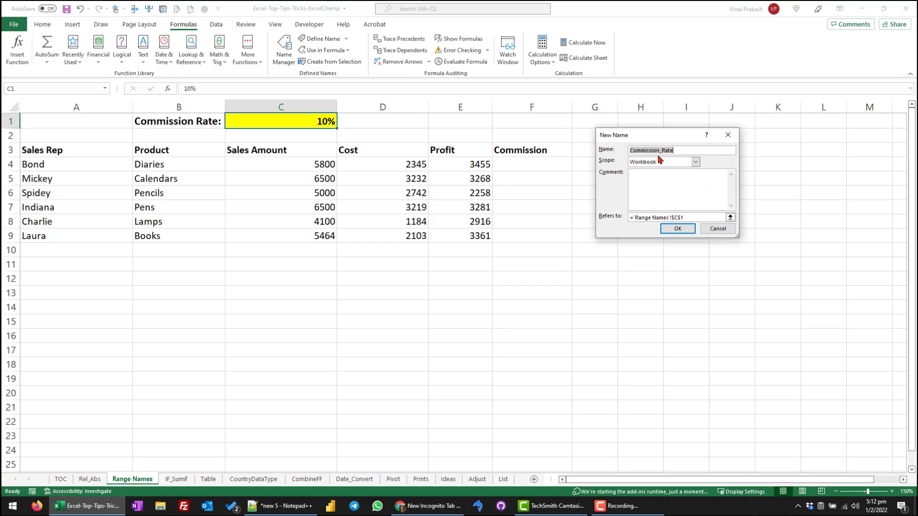
left_click(688, 230)
Calculate all commissions by entering the named-range formula =Sales_Amount*Commission_Rate in F4.
left_click(532, 165)
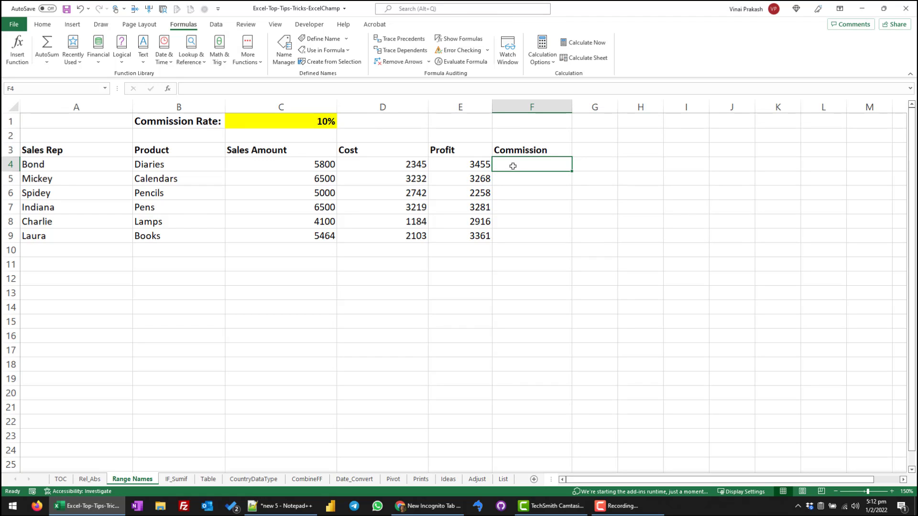
type("=")
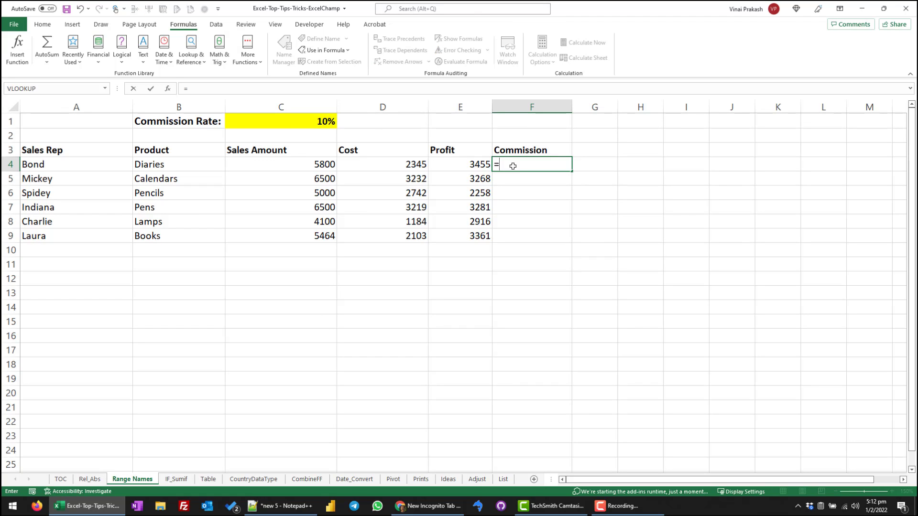
type("sale")
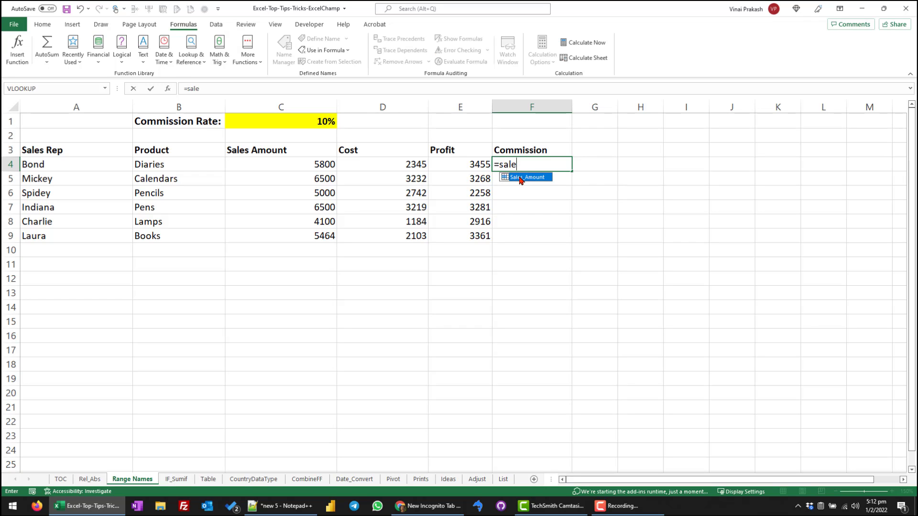
double_click(522, 177)
type("*")
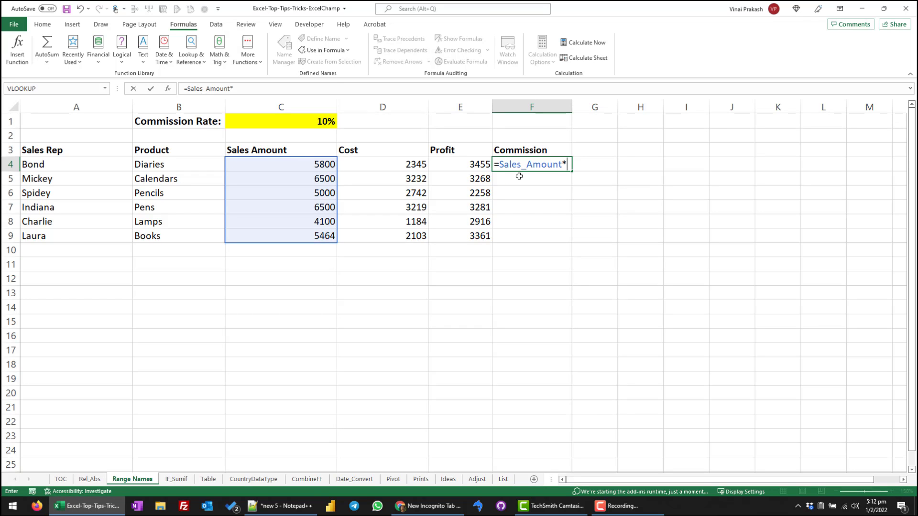
type("Comm")
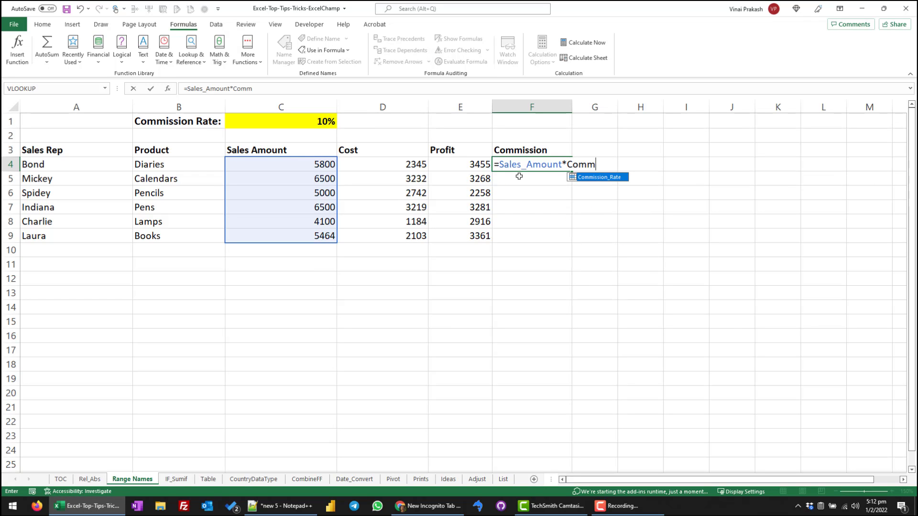
double_click(585, 178)
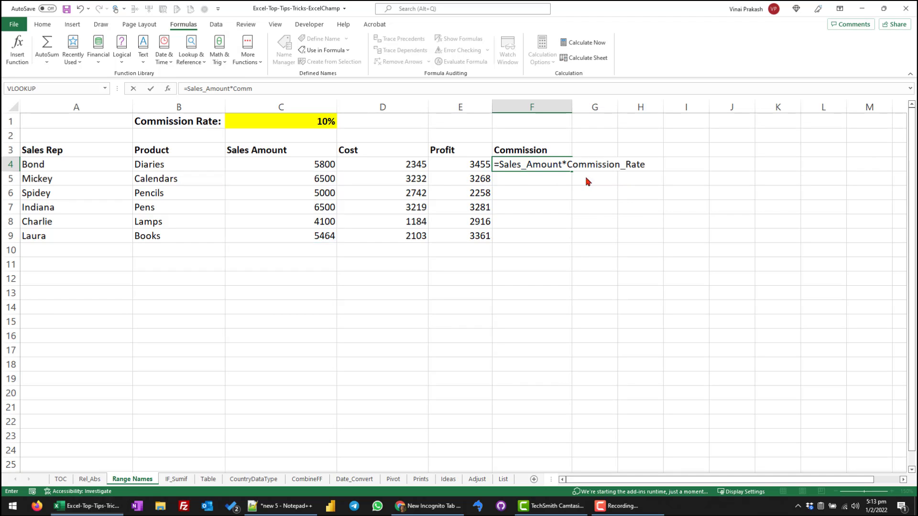
key("Return")
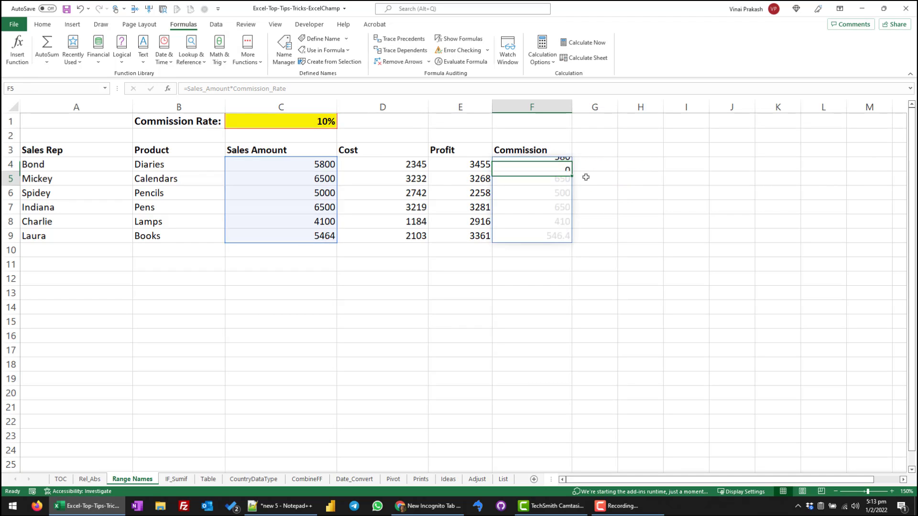
Examine the formulas behind the Commission cells F6 through F9 on the Range Names sheet.
left_click(544, 193)
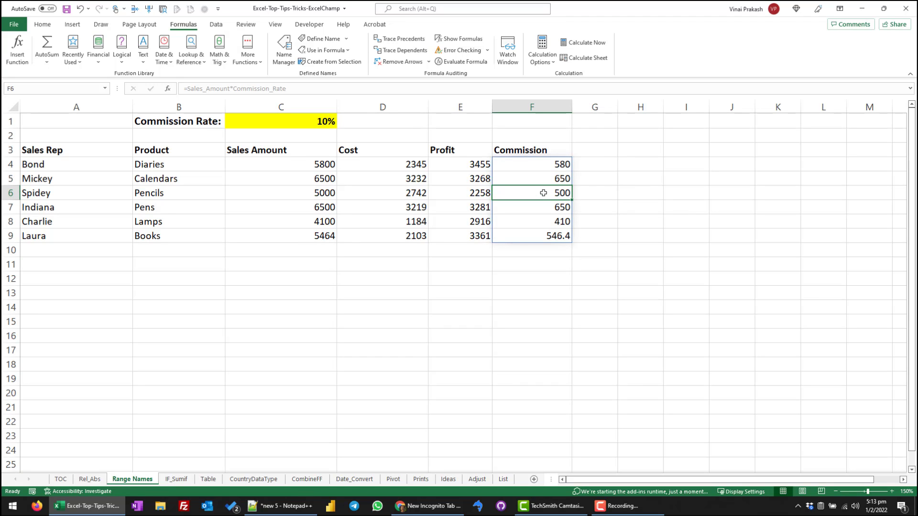
key("F2")
key("Escape")
left_click(540, 213)
left_click(545, 224)
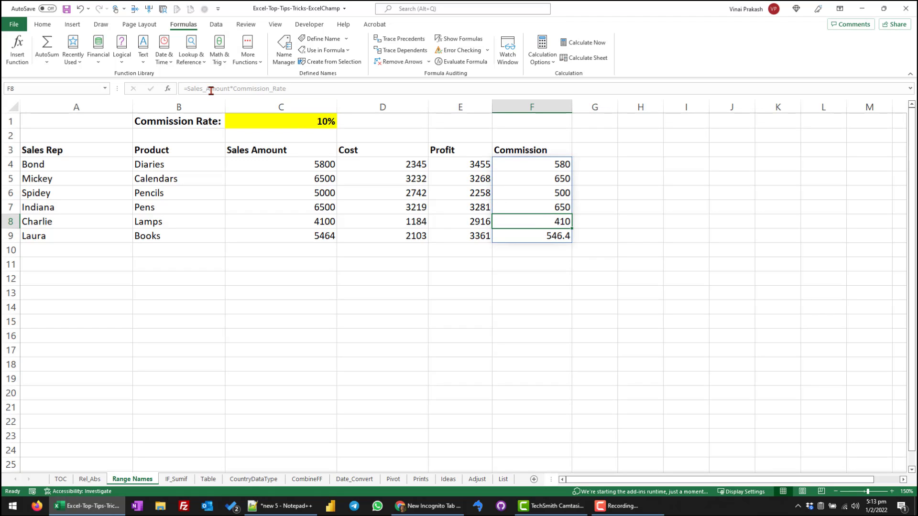
left_click(523, 238)
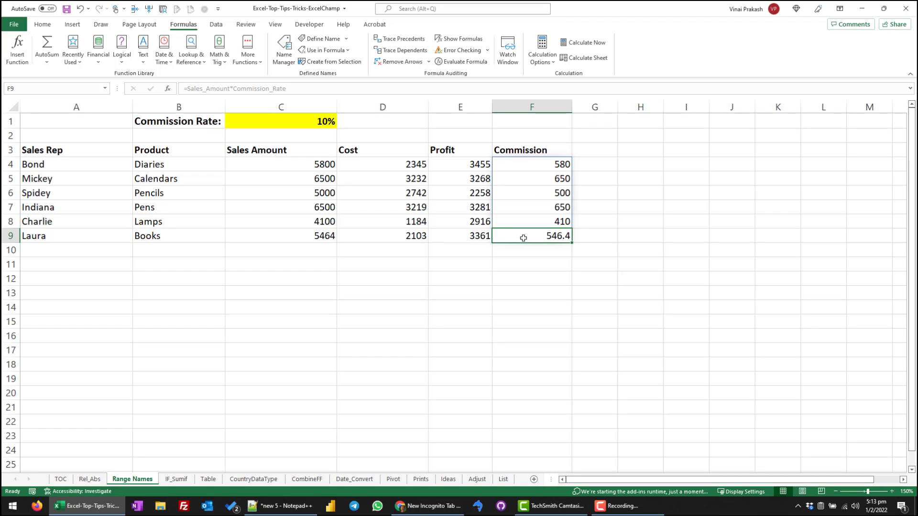
Inspect the Commission formula in F9 on the Rel_Abs sheet and the cells it refers to for comparison.
left_click(85, 480)
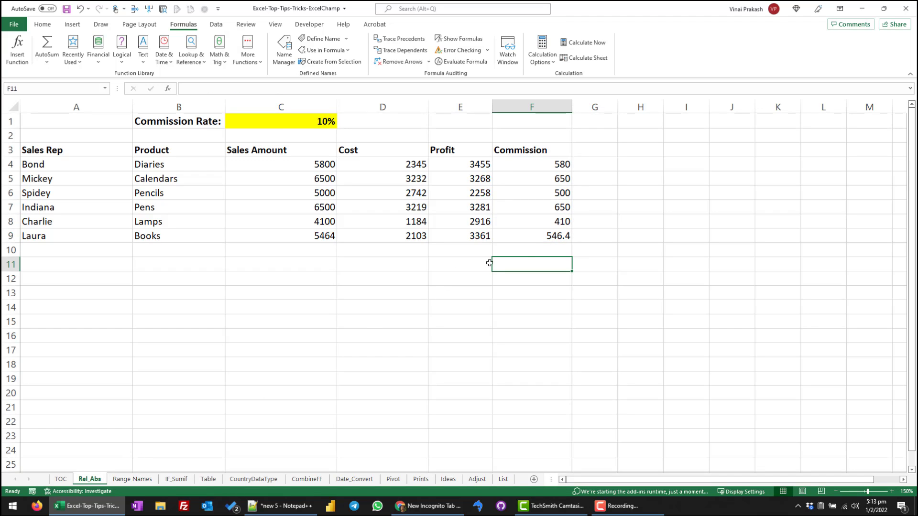
left_click(537, 236)
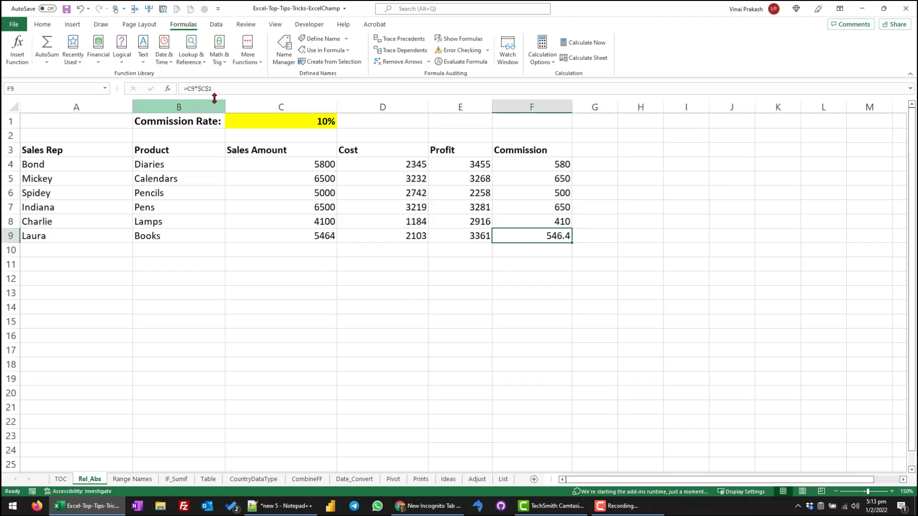
double_click(544, 239)
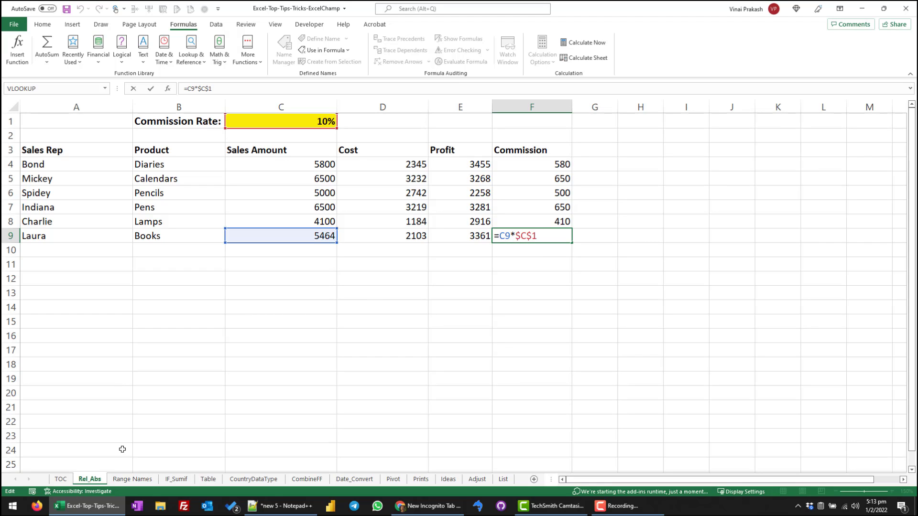
Close the formula in F9 and return to the Range Names sheet to review its named-range Commission formula.
key("ctrl+Return")
left_click(133, 479)
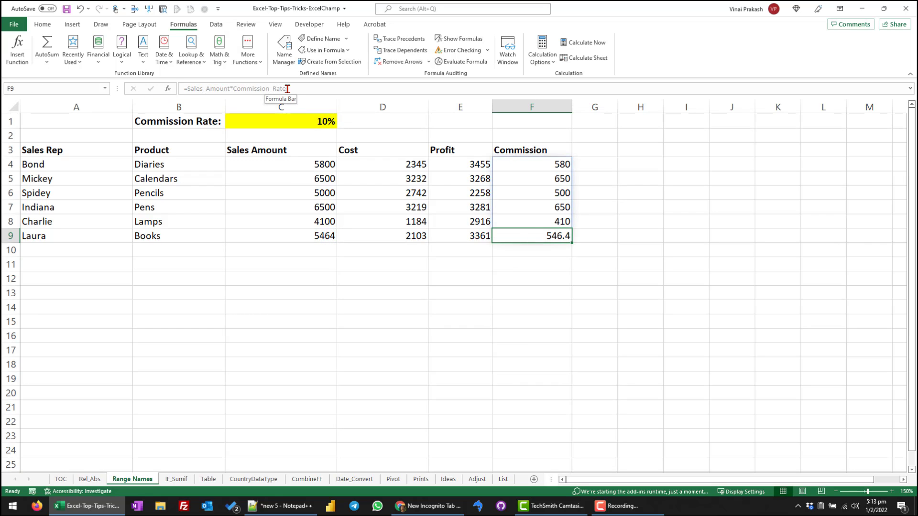
left_click(529, 273)
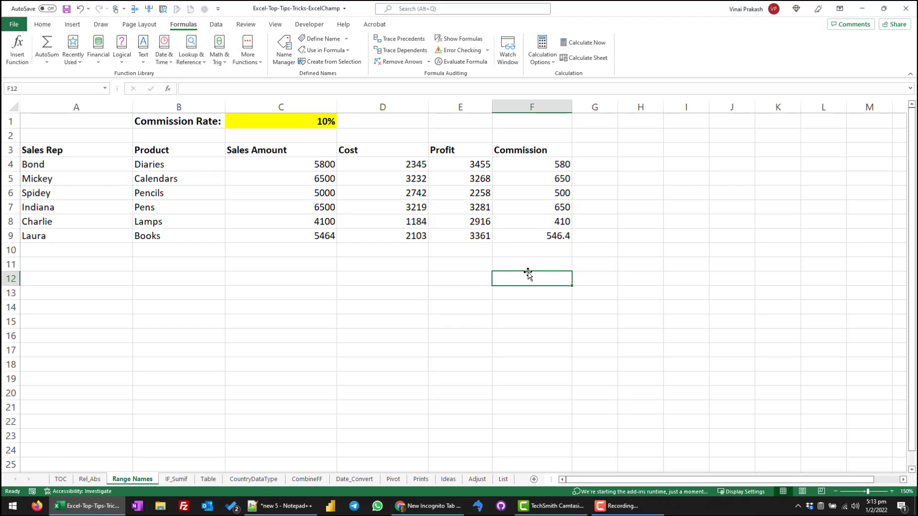
Open the IF_Sumif sheet and compare the Sales Amount values with the Target values and the empty Goal Achieved column.
left_click(175, 479)
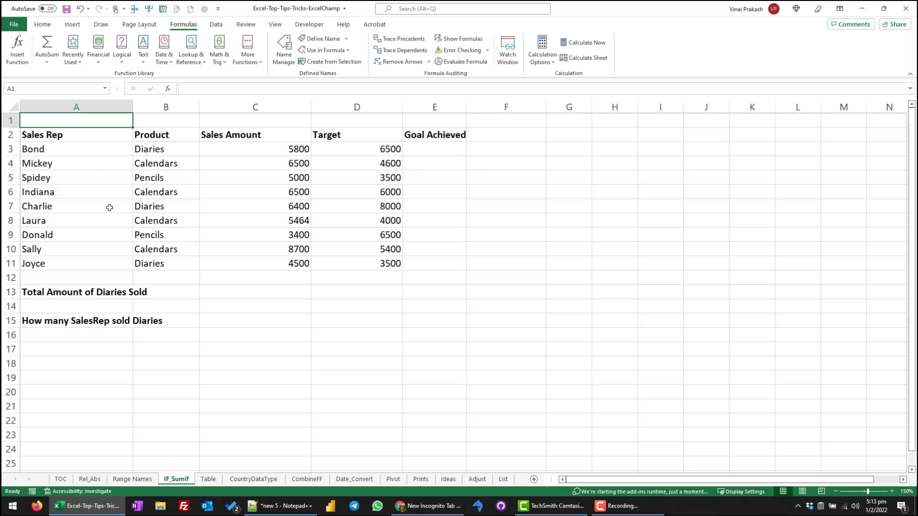
left_click(229, 146)
left_click(355, 153)
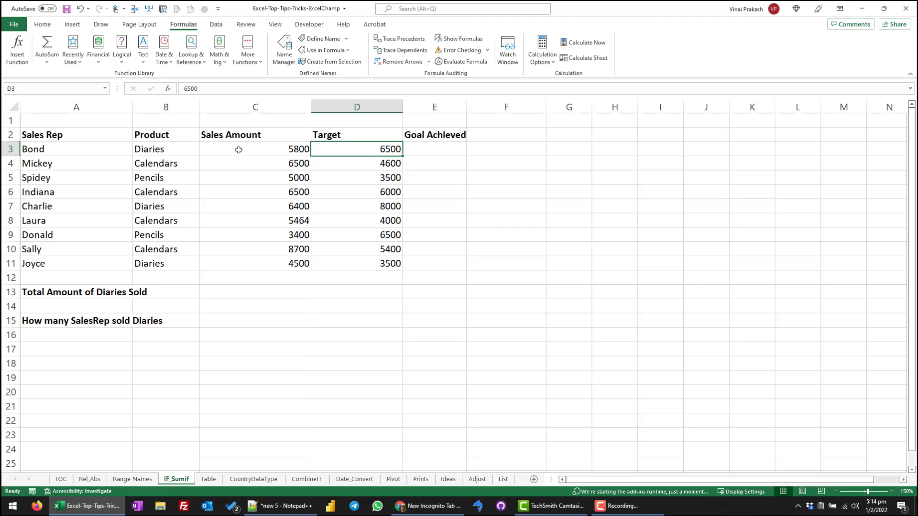
left_click(255, 151)
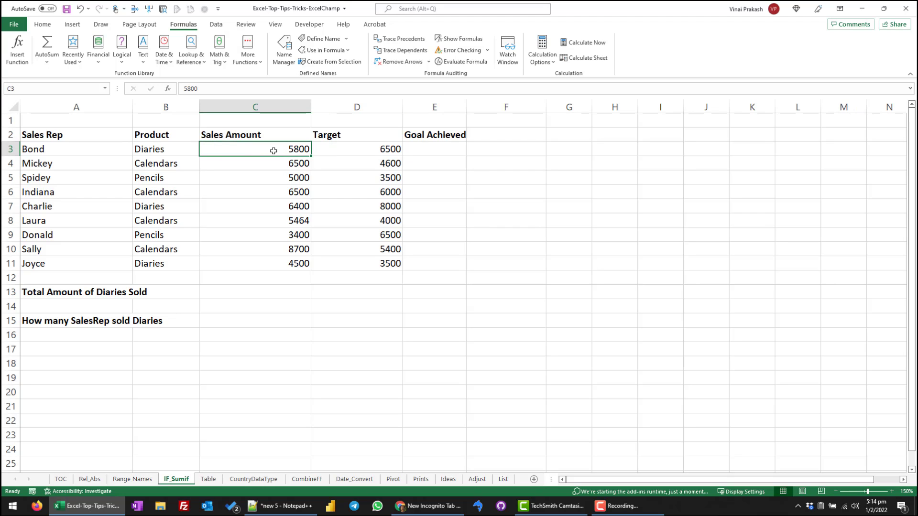
left_click(380, 151)
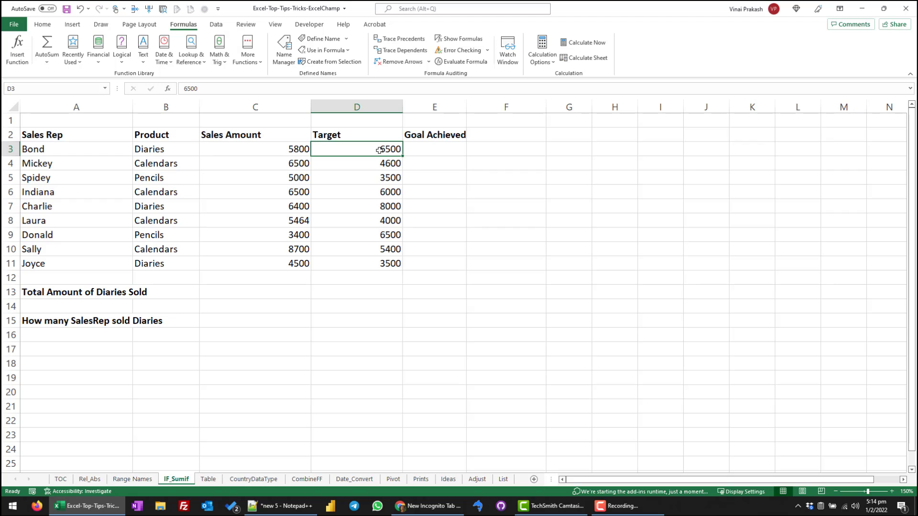
left_click(428, 150)
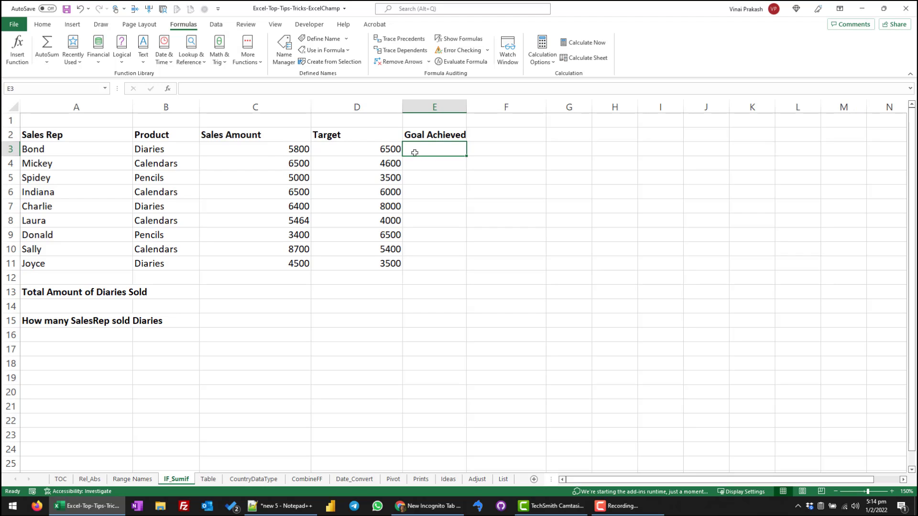
left_click(263, 164)
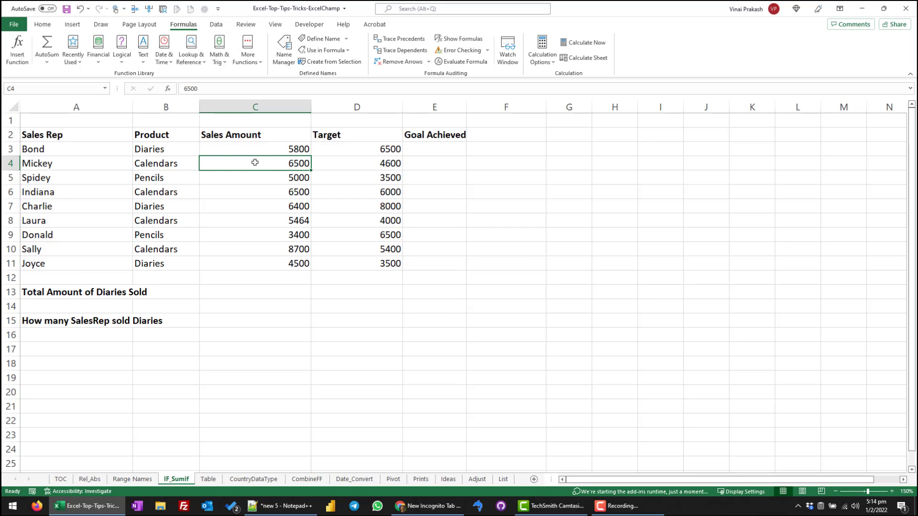
left_click(259, 177)
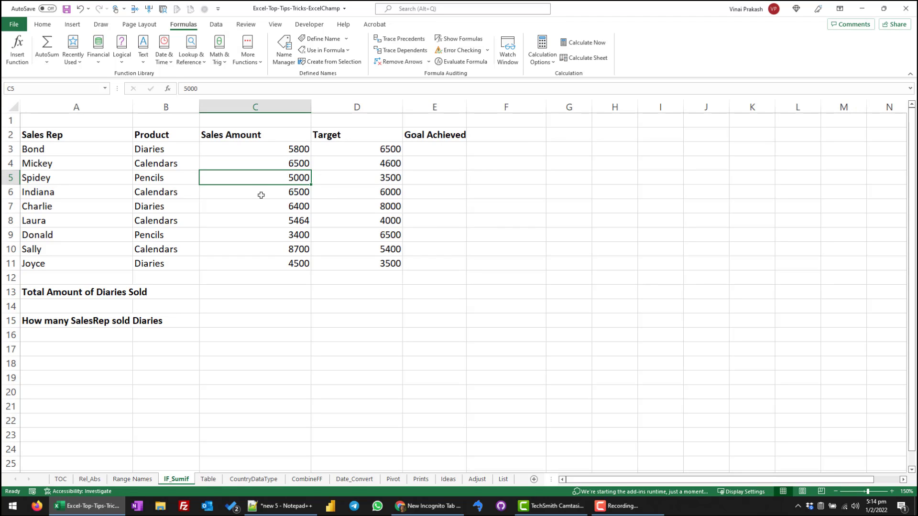
left_click(261, 196)
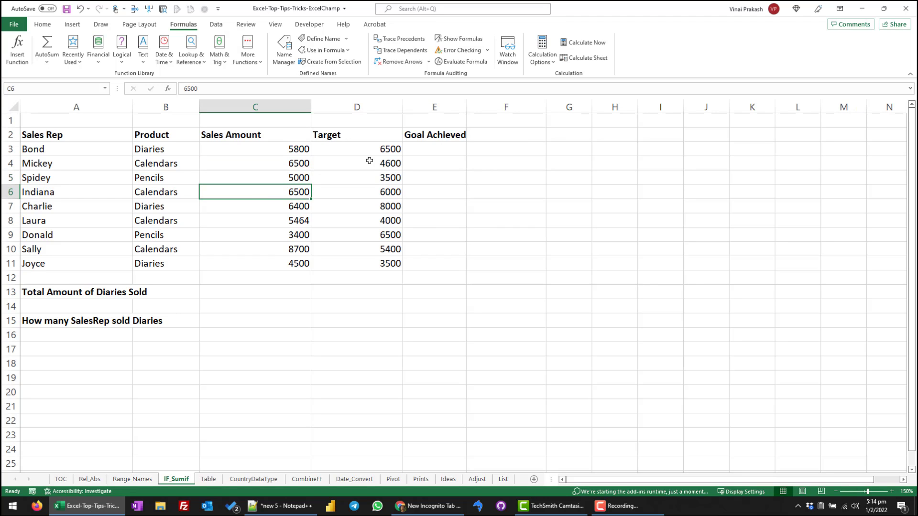
Widen the Goal Achieved column and enter =IF(C3>=D3, "Achieved", "Not Achieved") in E3.
left_click(437, 148)
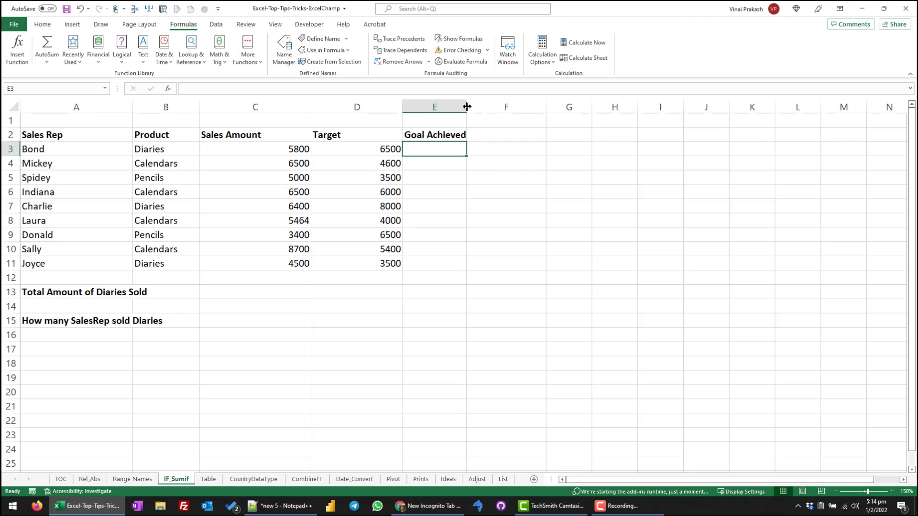
left_click_drag(468, 109, 509, 109)
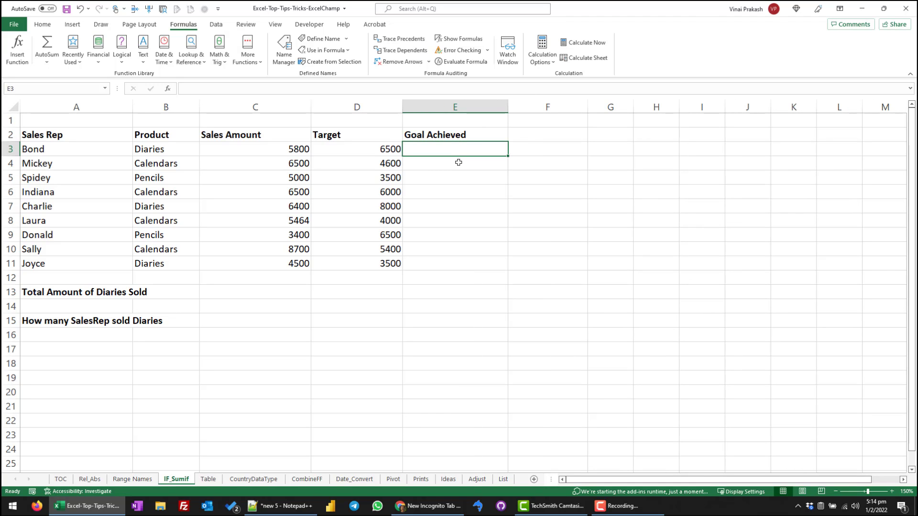
type("=")
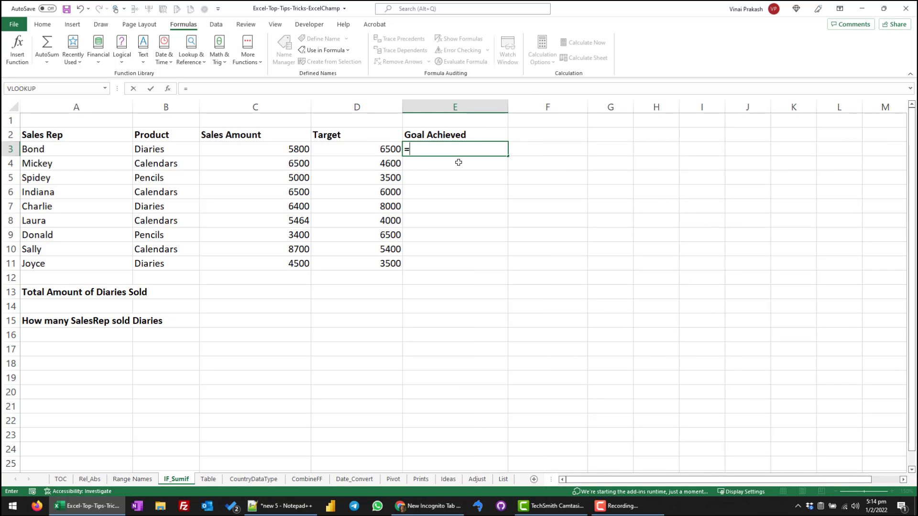
type("IF")
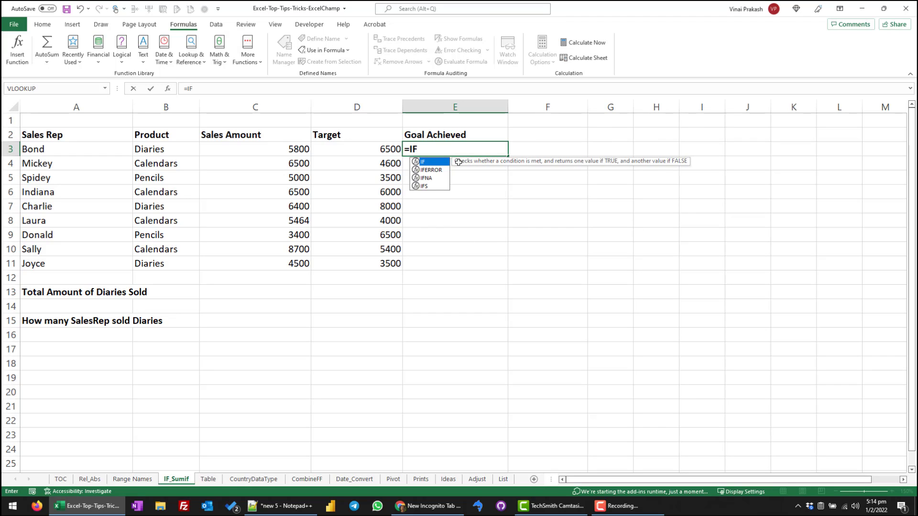
type("(")
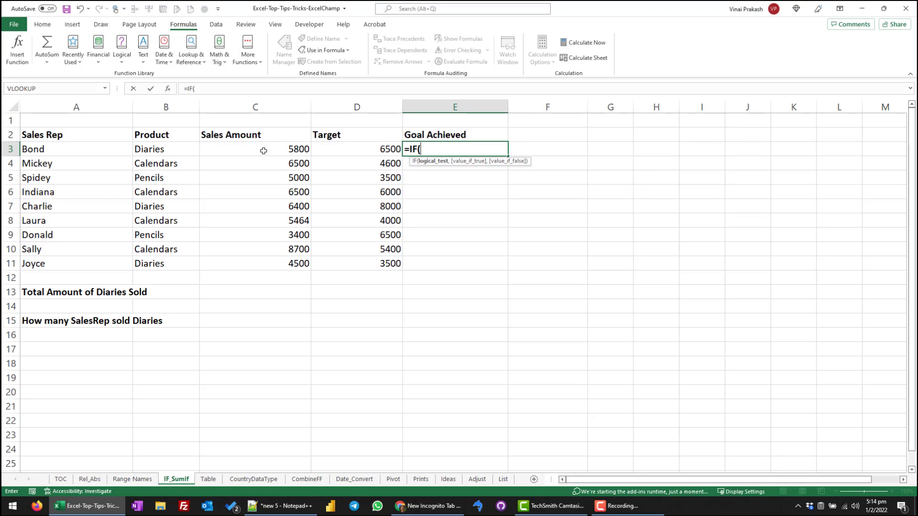
left_click(263, 151)
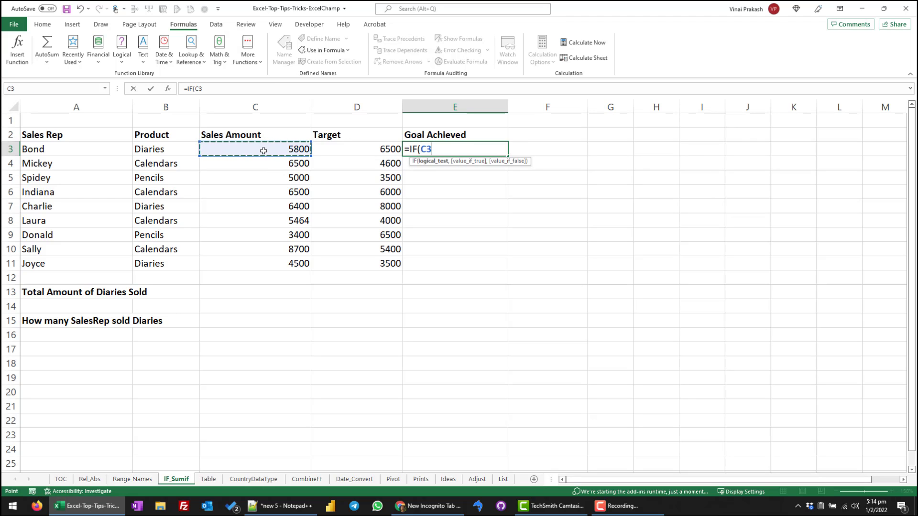
type(">")
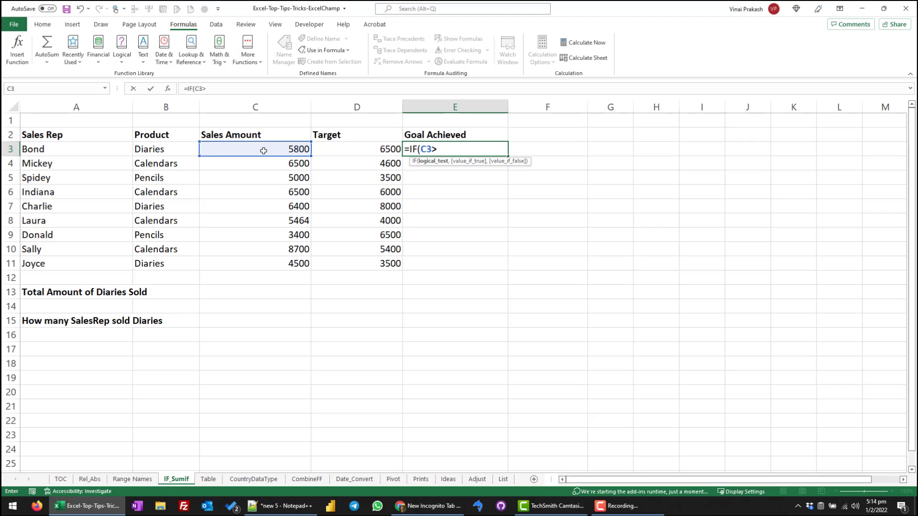
type("=")
left_click(365, 149)
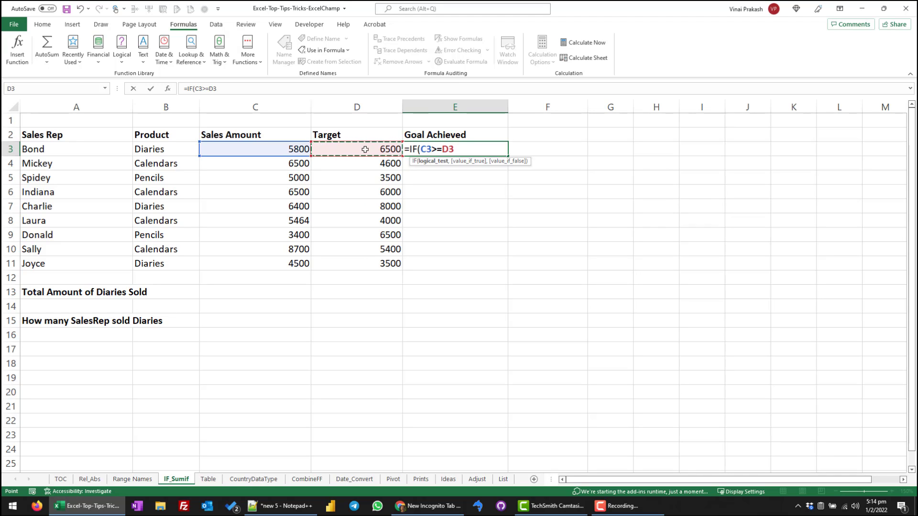
type(", ")
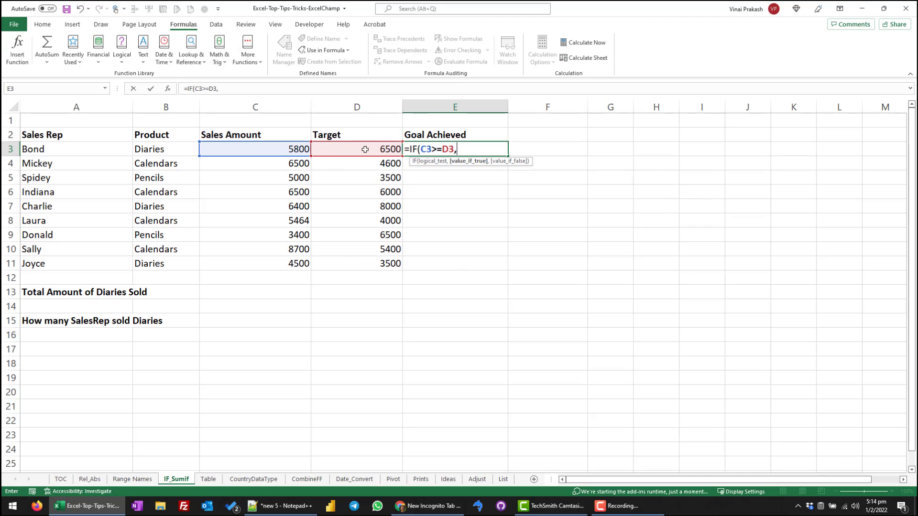
type("\"Achieved\", \"Not Ach")
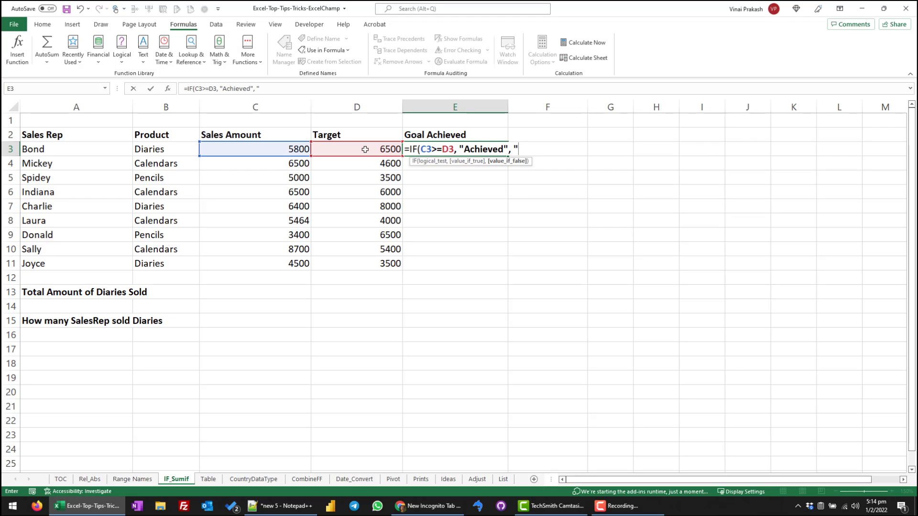
type("ieved\"")
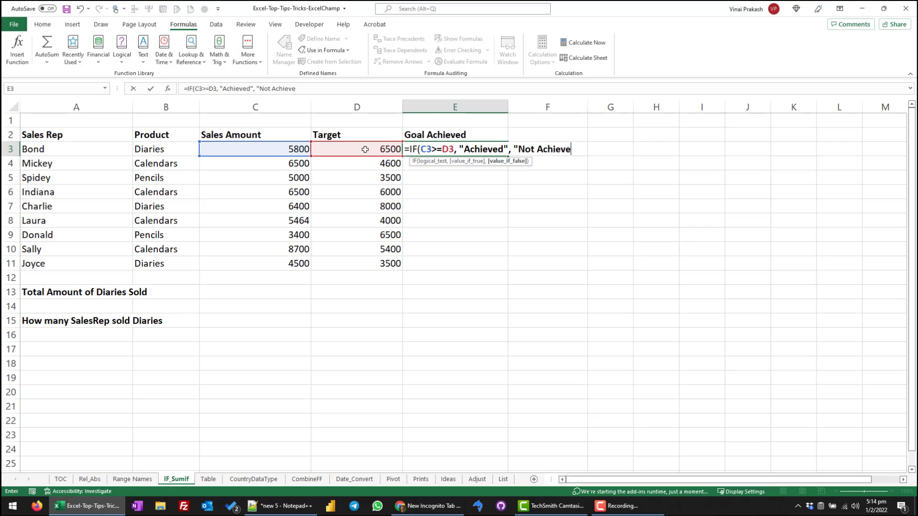
type(")")
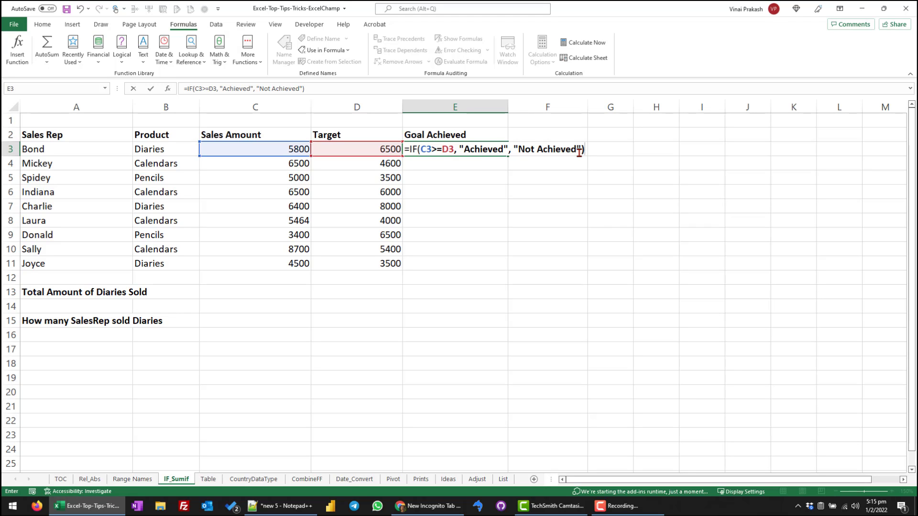
key("Return")
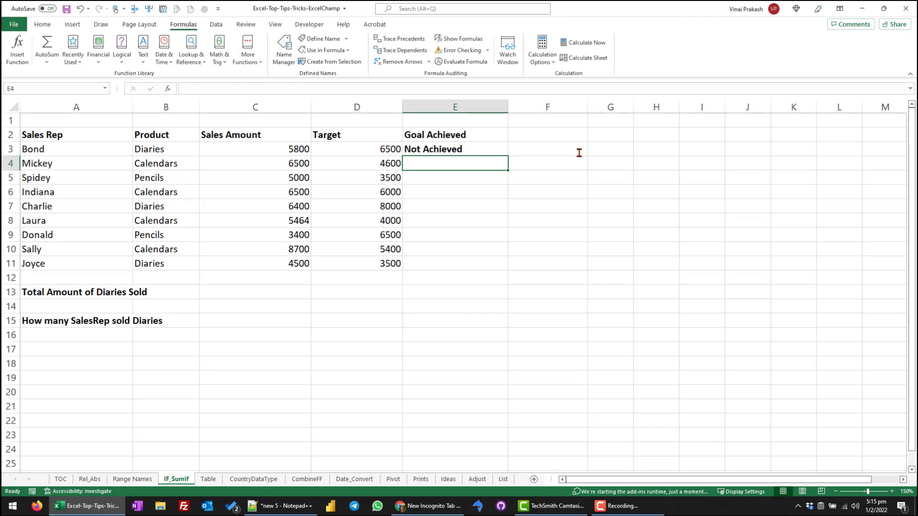
Fill the E3 formula down through E11, and check the formulas in E7, E9, E11 and E3.
left_click(476, 150)
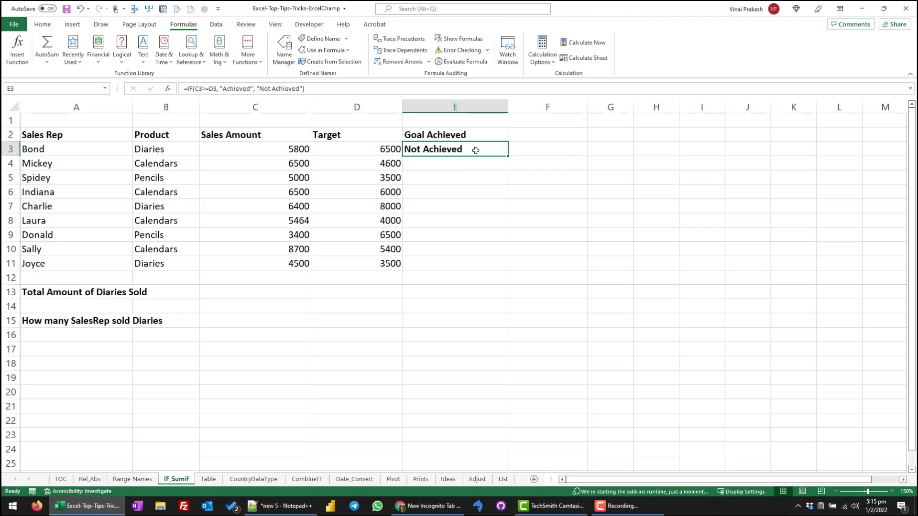
double_click(509, 156)
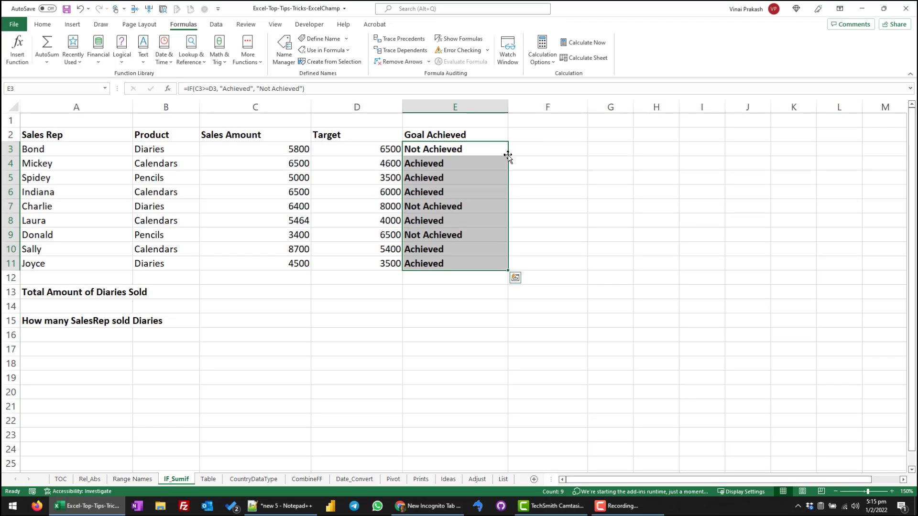
left_click(473, 207)
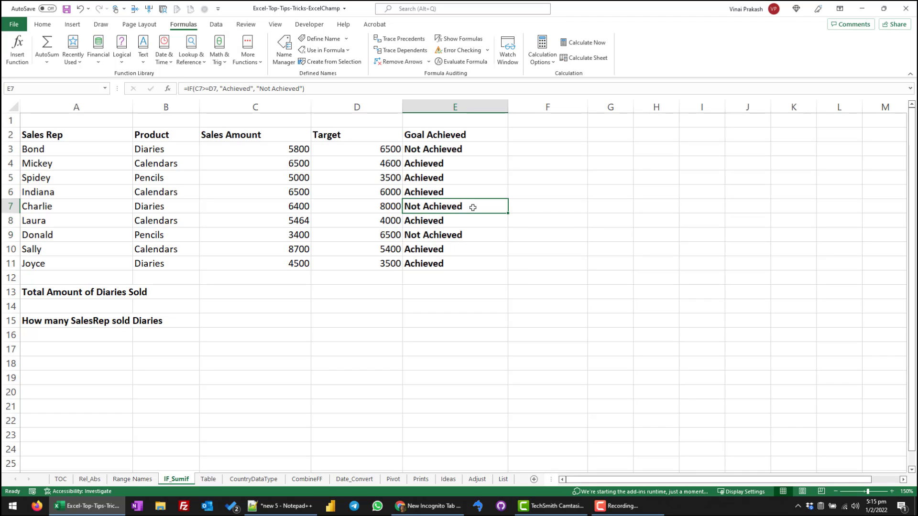
left_click(471, 235)
left_click(461, 264)
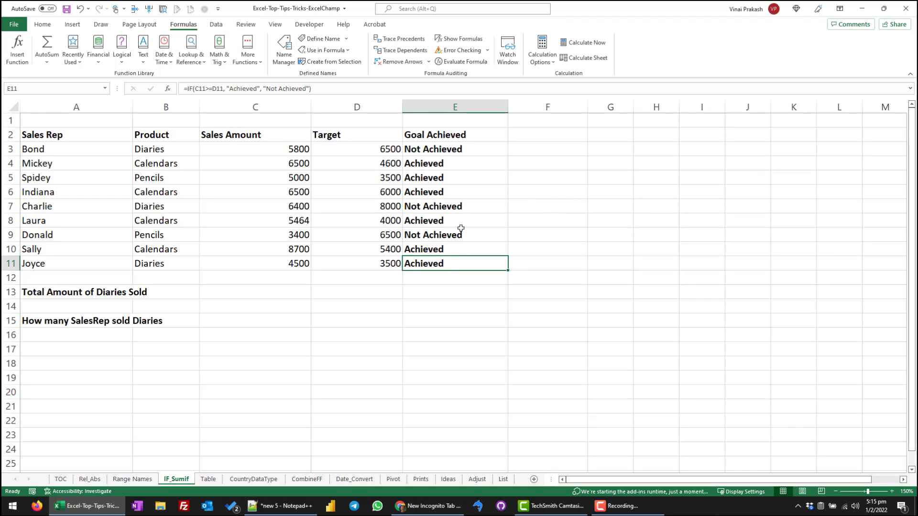
left_click(469, 150)
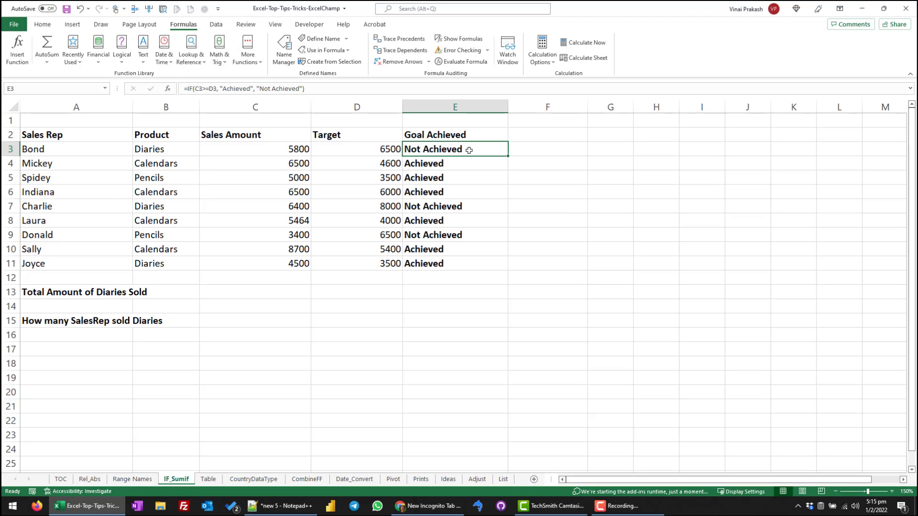
double_click(469, 150)
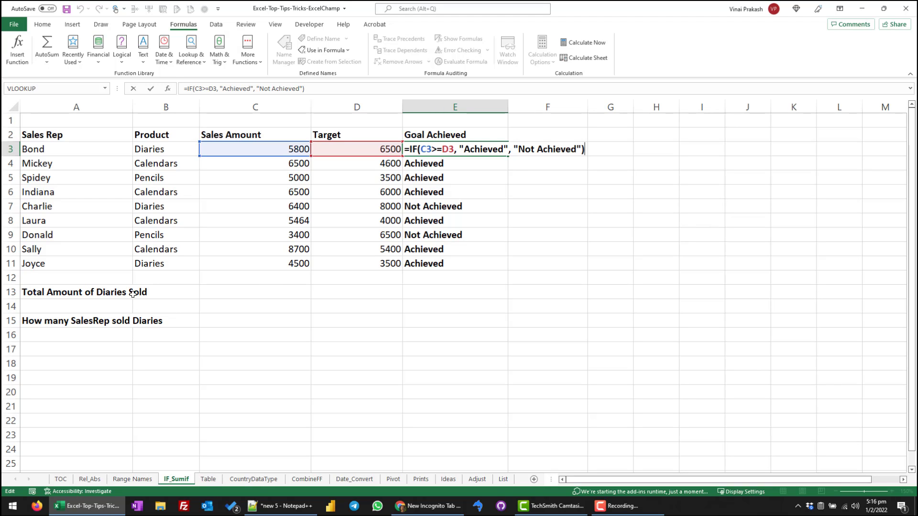
Close the formula in E3 and review the Sales Amount column, checking product and amount in the Diaries rows 3, 7 and 11.
left_click(263, 293)
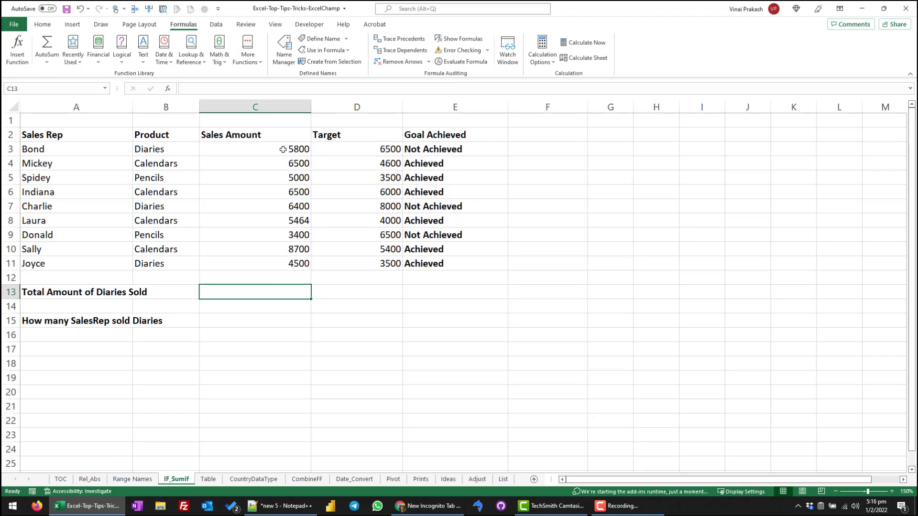
left_click_drag(283, 149, 302, 265)
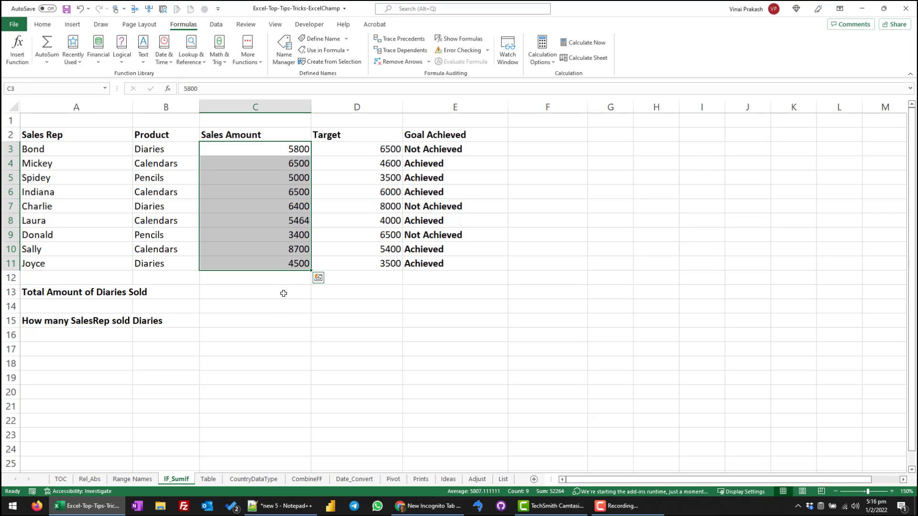
left_click(144, 151)
left_click(294, 149)
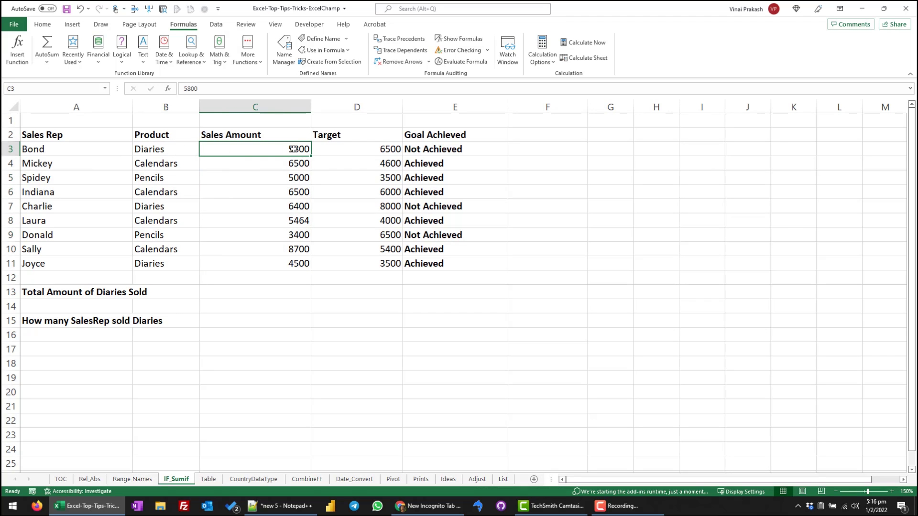
left_click(165, 206)
left_click(246, 207)
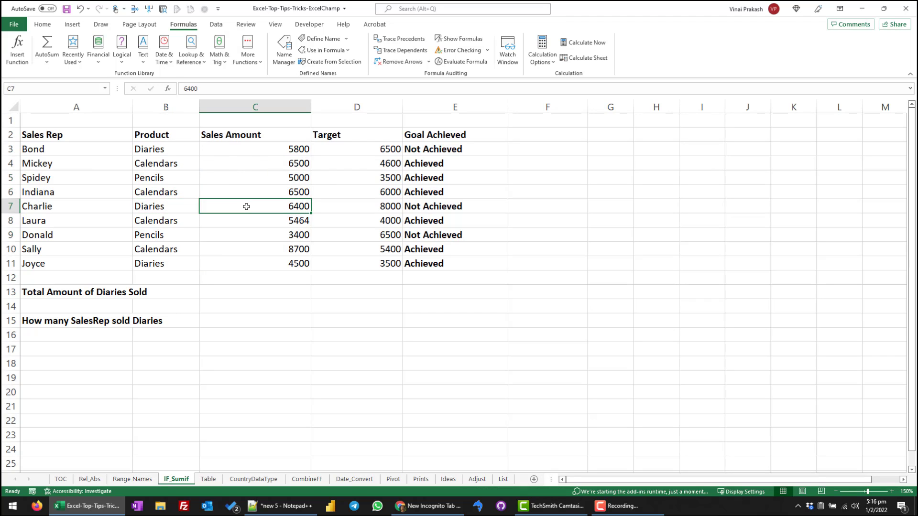
left_click(171, 263)
left_click(247, 266)
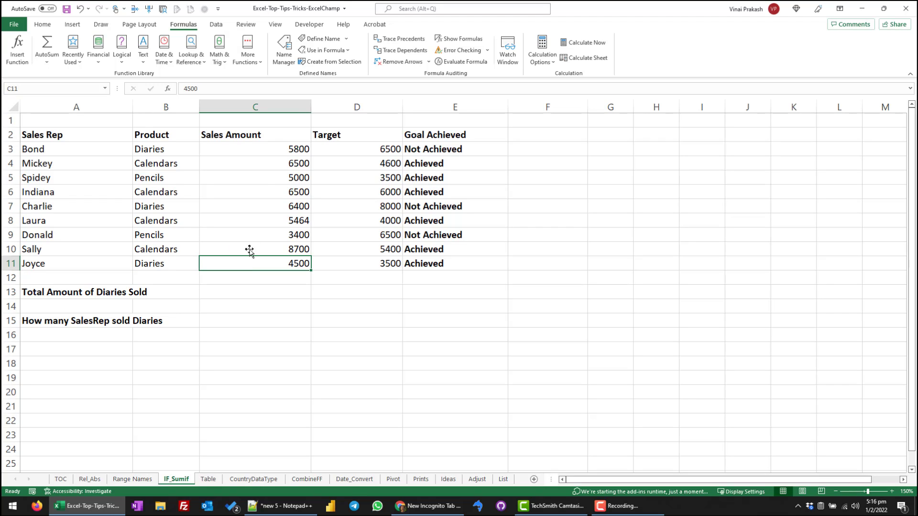
Select the Diaries amounts C3, C7 and C11 together to read their combined sum.
left_click(270, 148)
left_click(268, 207, "ctrl")
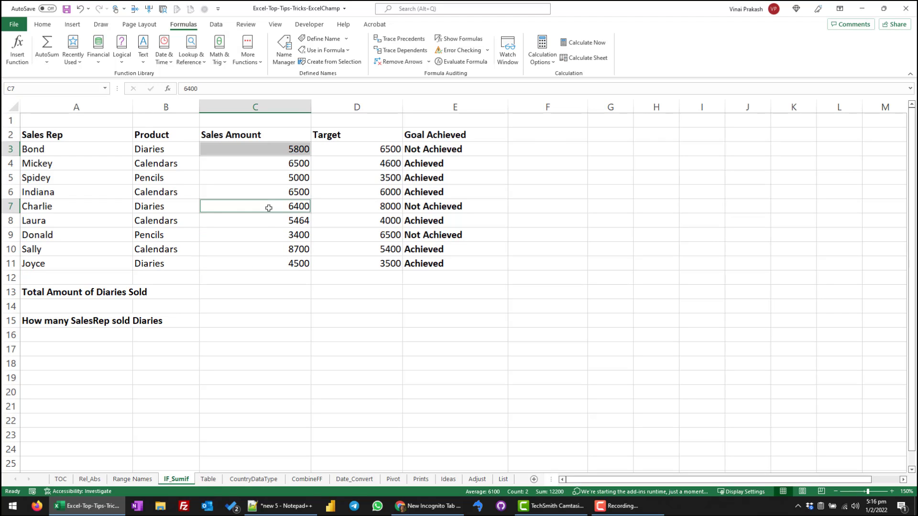
left_click(263, 262, "ctrl")
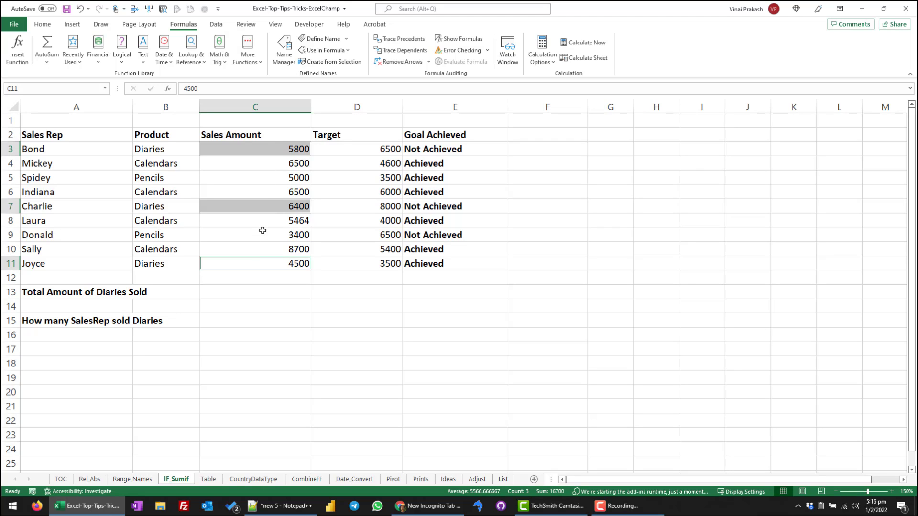
Enter =SUMIF(B3:B11,"Diaries",C3:C11) in C13 to total the Diaries sales.
left_click(268, 294)
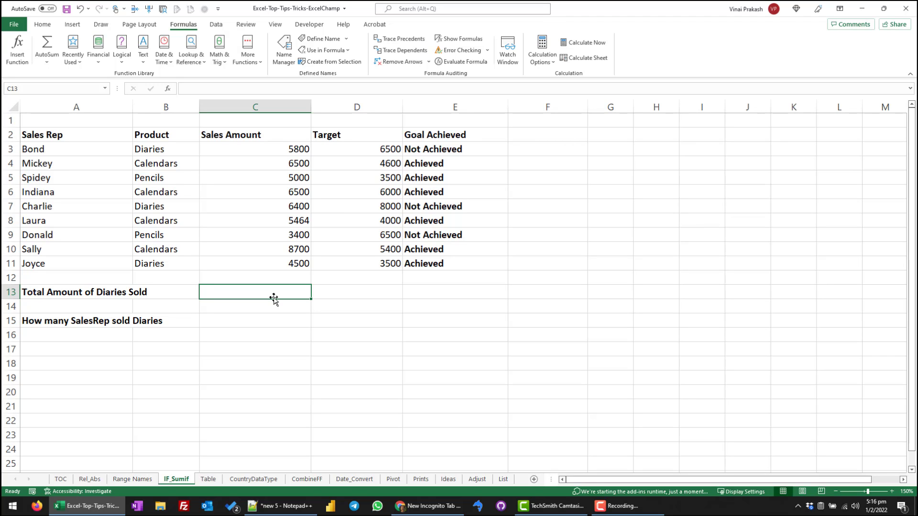
type("=SUM")
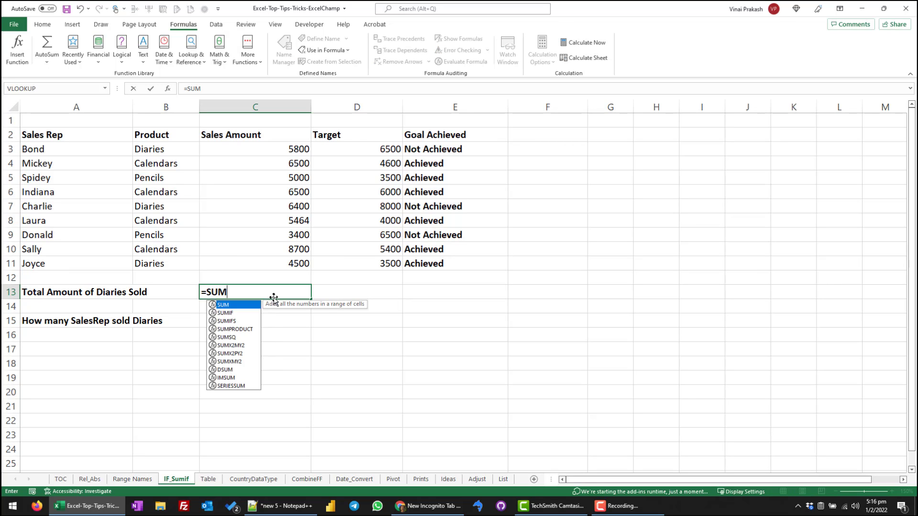
type("IF(")
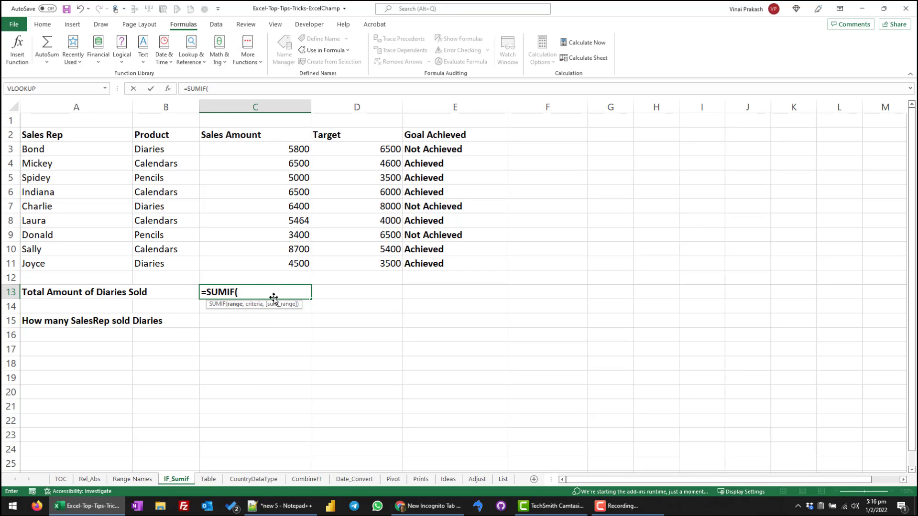
left_click_drag(165, 149, 165, 262)
type(",")
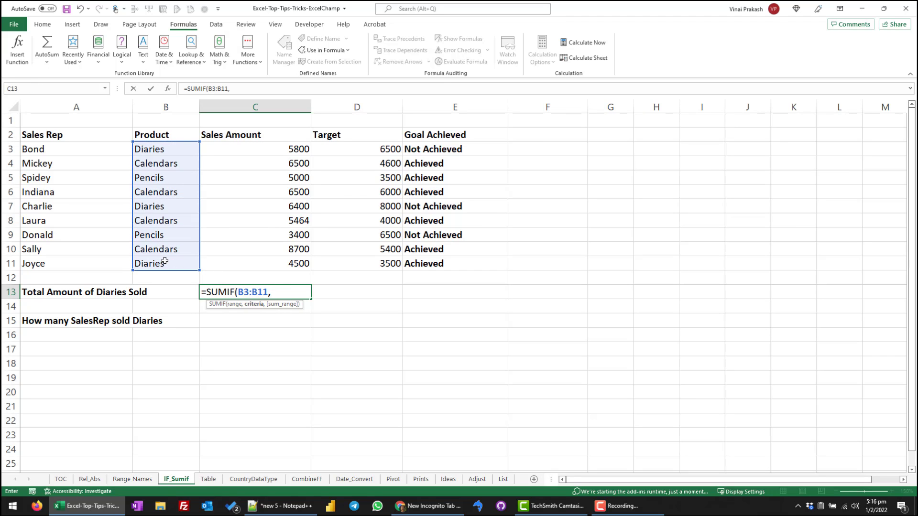
type("\"Diaries\",")
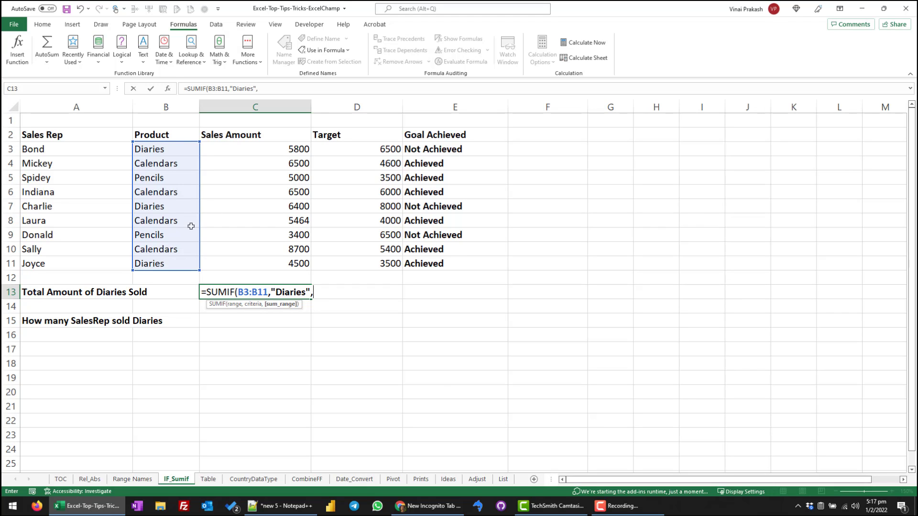
left_click_drag(266, 148, 256, 263)
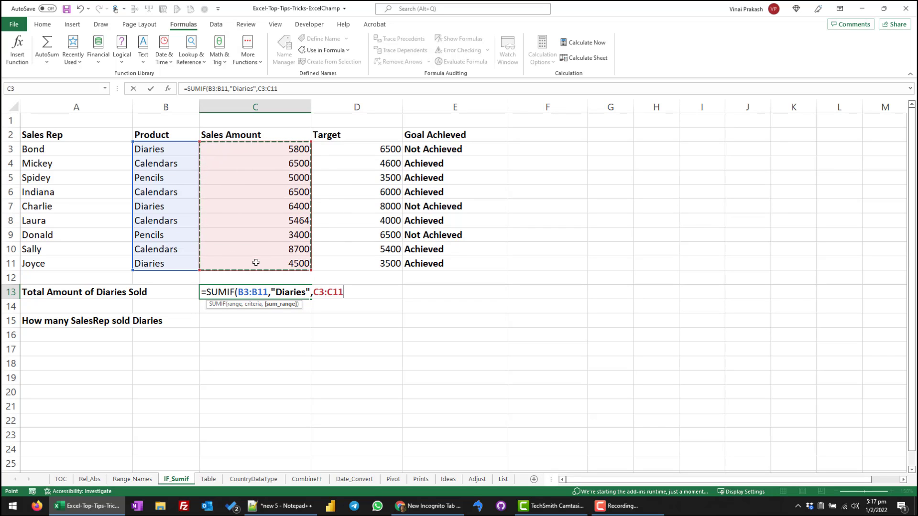
type(")")
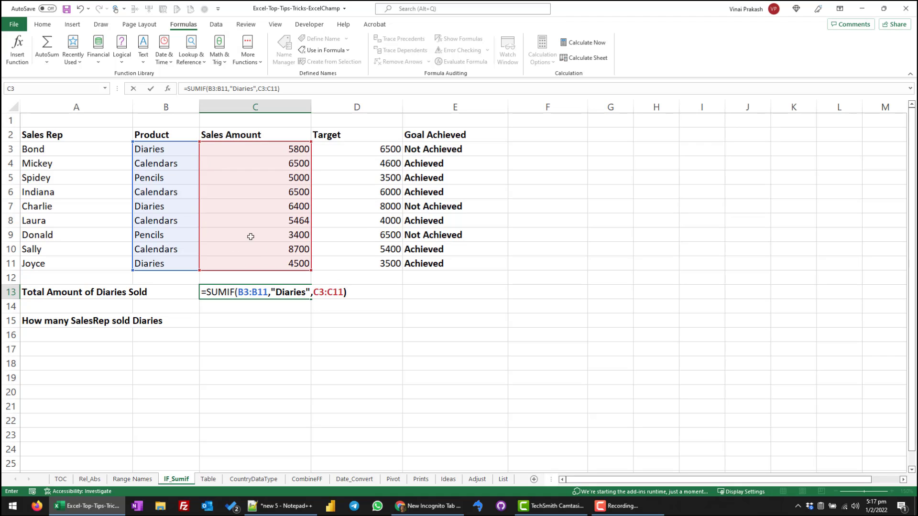
key("Return")
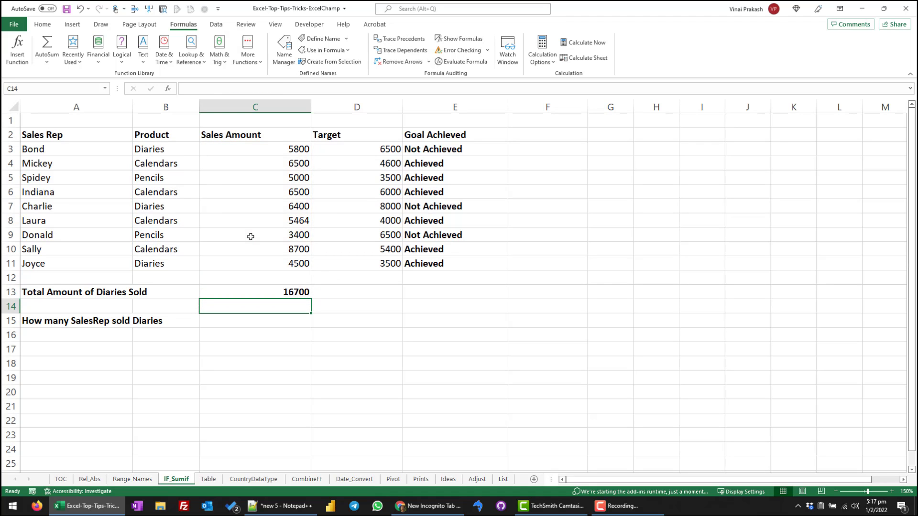
Compare the combined sum of C11, C7 and C3 with the total in C13, and inspect the SUMIF formula's ranges.
left_click(282, 264)
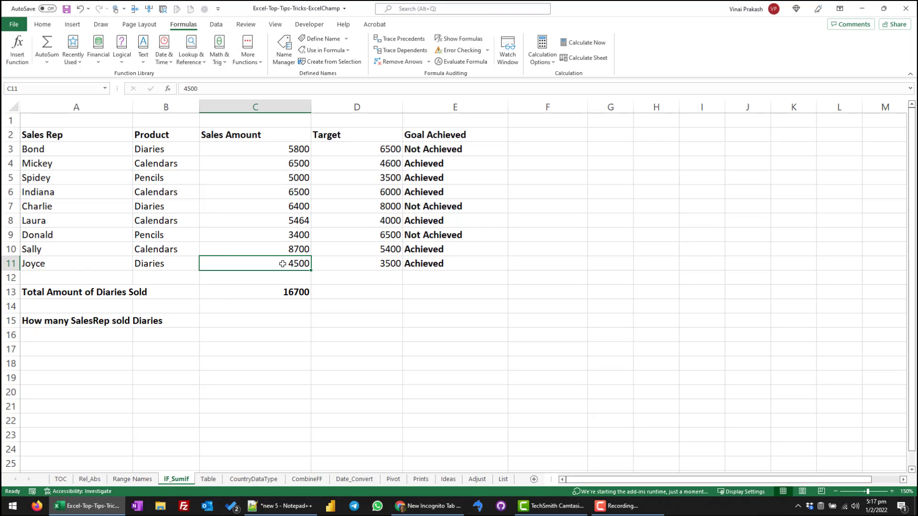
left_click(277, 206, "ctrl")
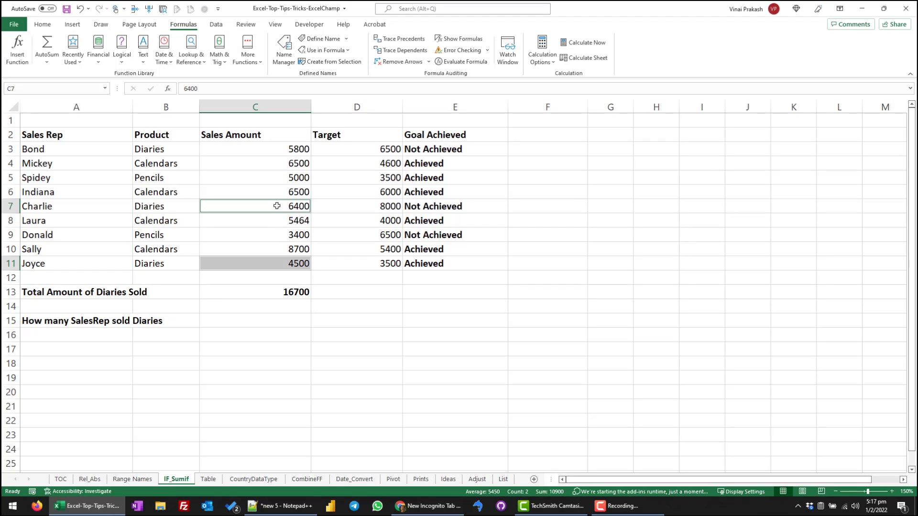
left_click(276, 150, "ctrl")
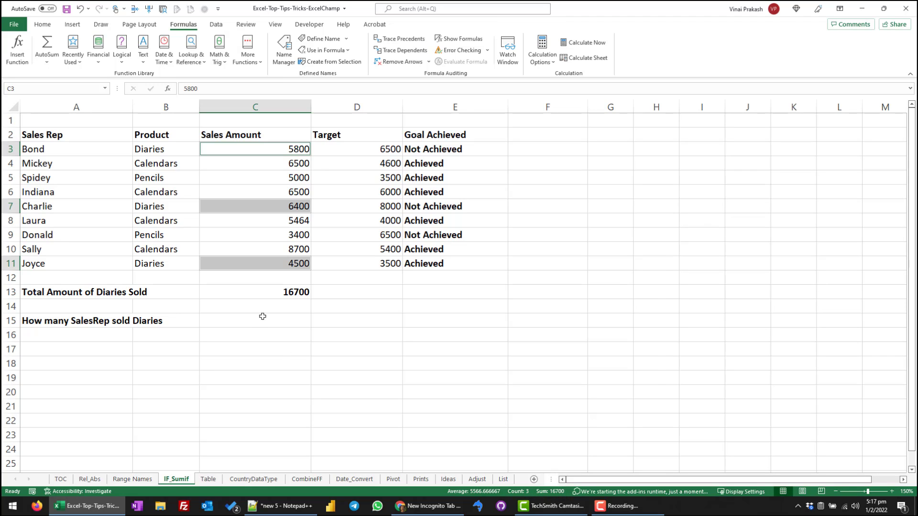
left_click(258, 294)
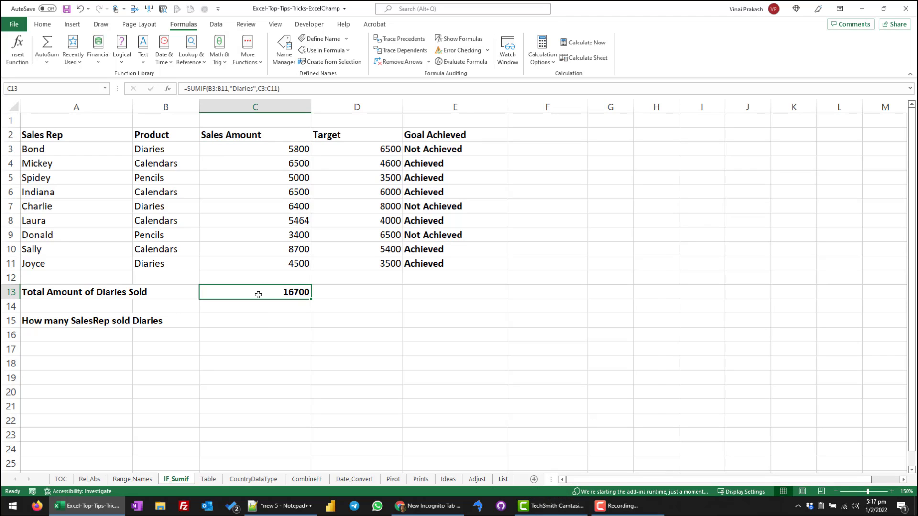
double_click(258, 295)
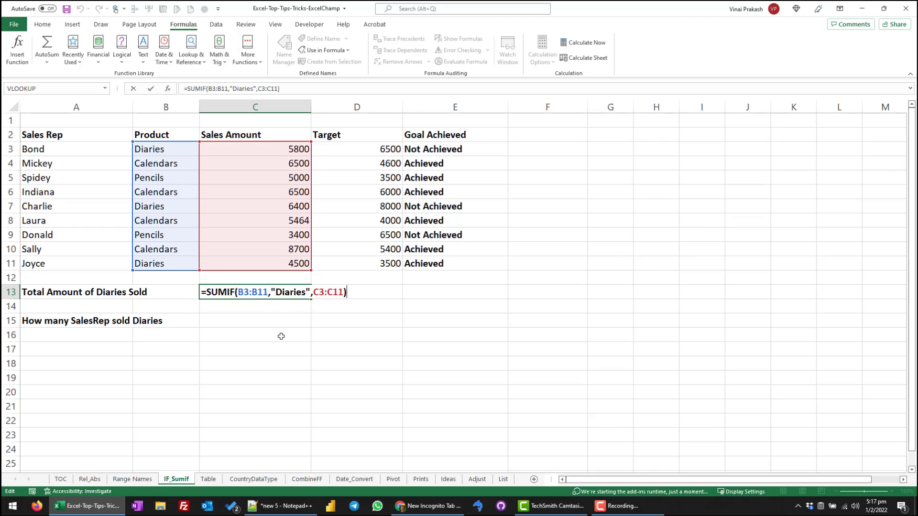
Close the C13 formula and select the Diaries entries B3, B7 and B11 together to count them.
left_click(263, 321)
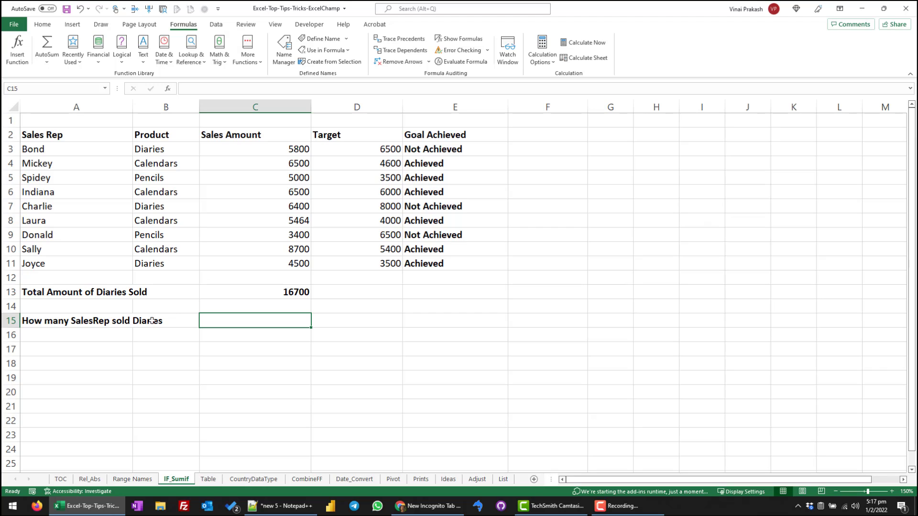
left_click(181, 155)
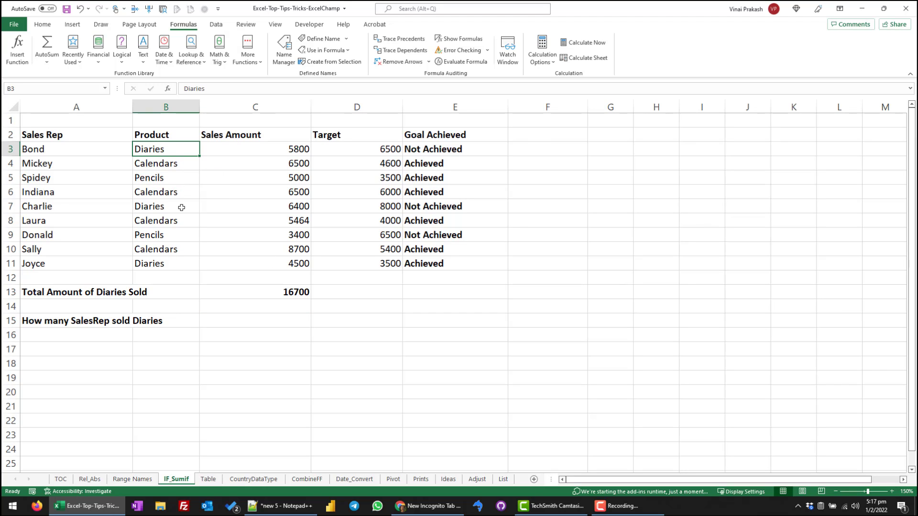
left_click(182, 206, "ctrl")
left_click(176, 263, "ctrl")
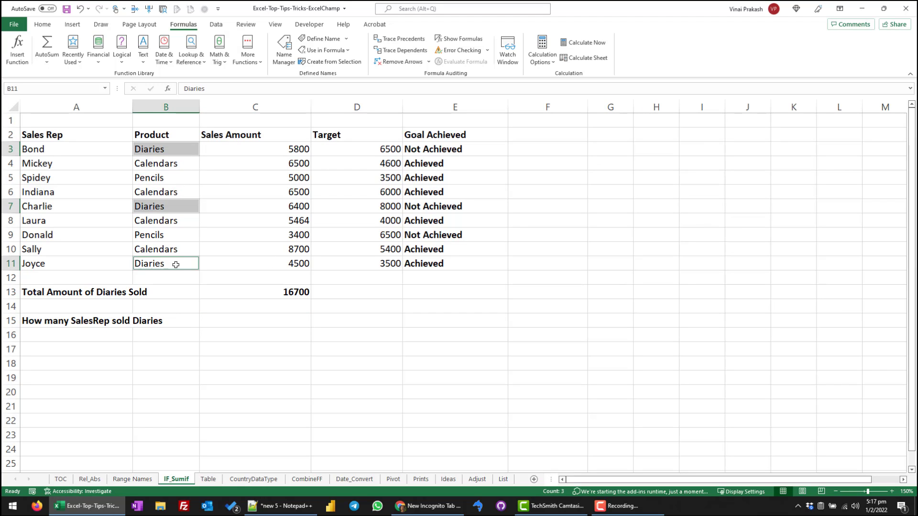
Enter =COUNTIF(B3:B11,"Diaries") in C15 to count the sales reps who sold Diaries, and check the formula.
left_click(256, 321)
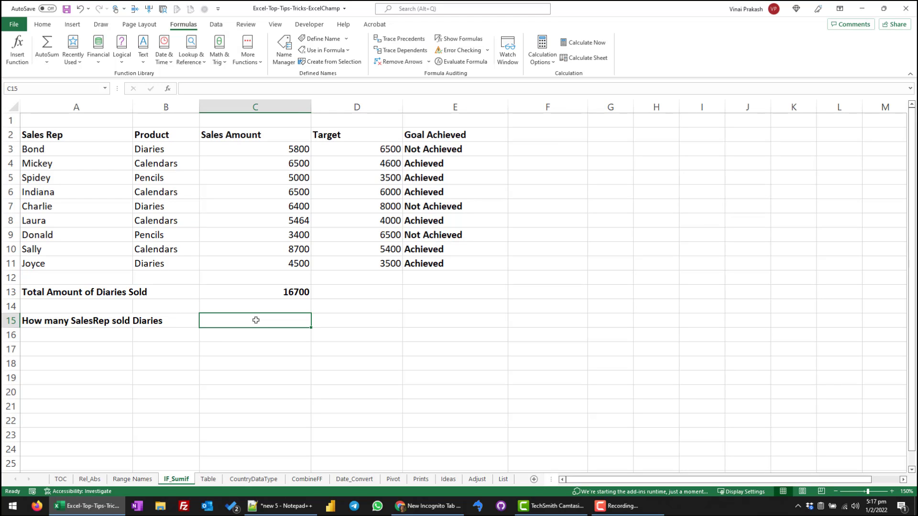
type("=")
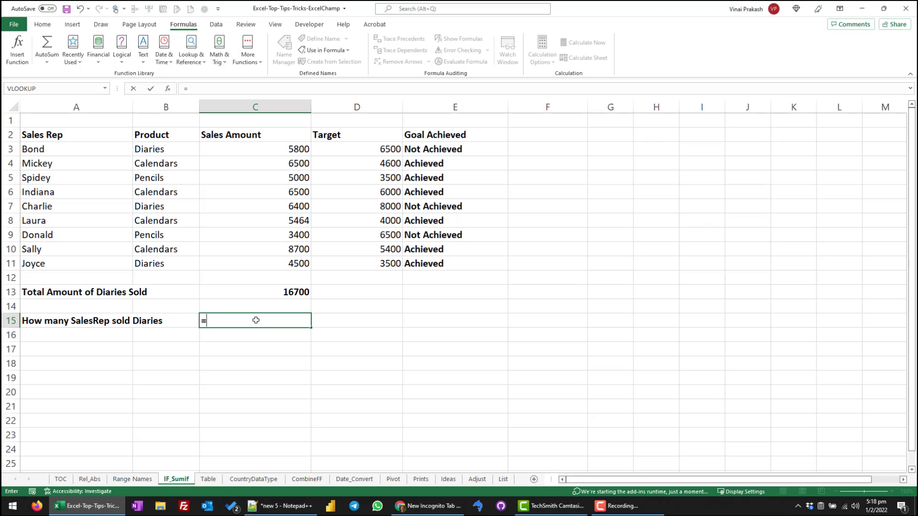
type("count")
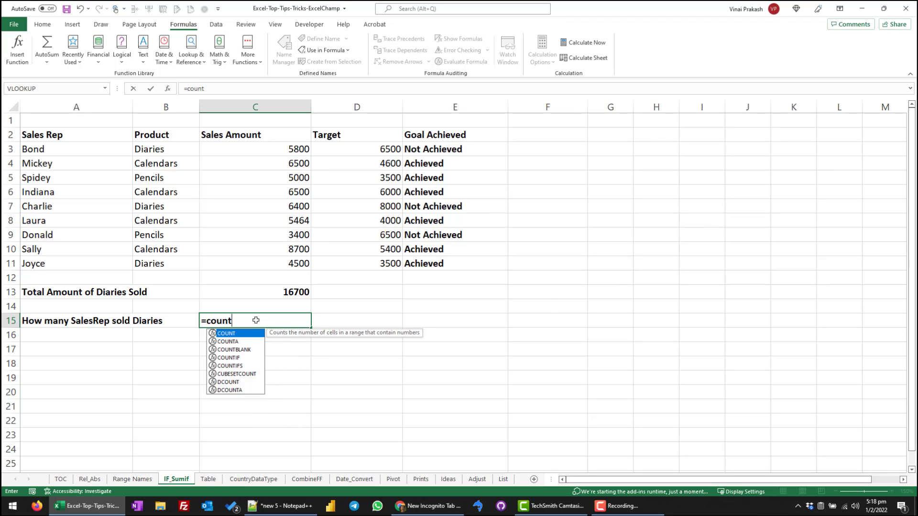
type("if(")
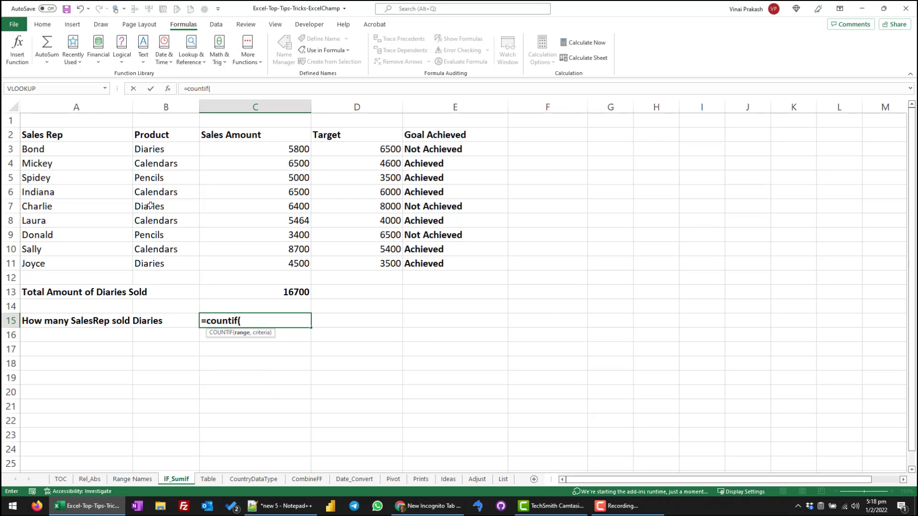
left_click_drag(171, 151, 175, 270)
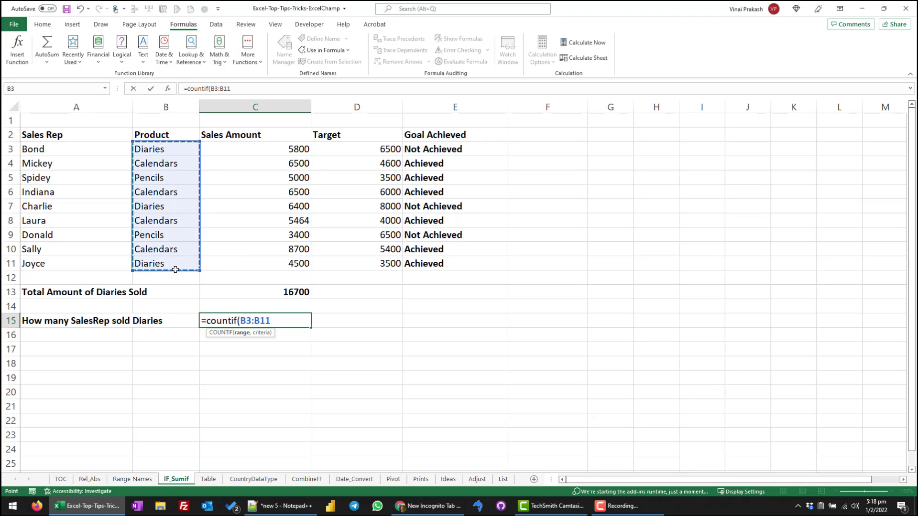
type(",\"Diaries\"")
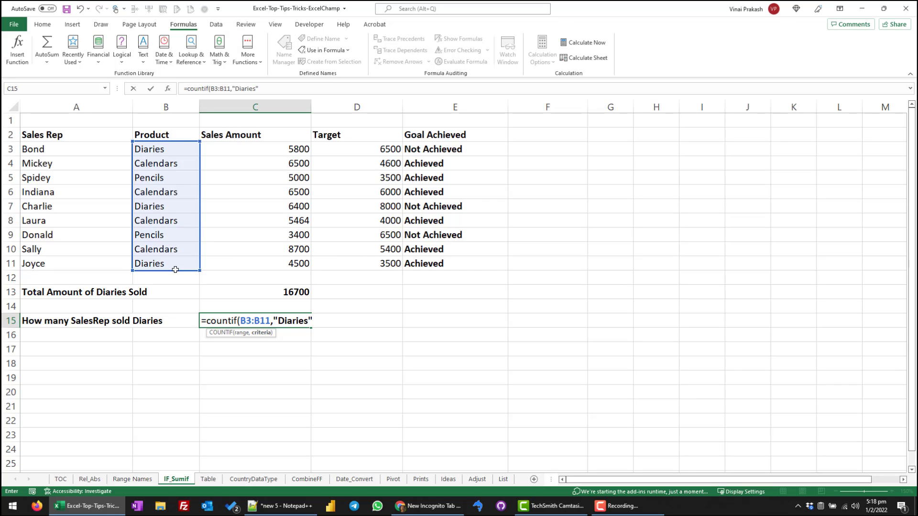
type(")")
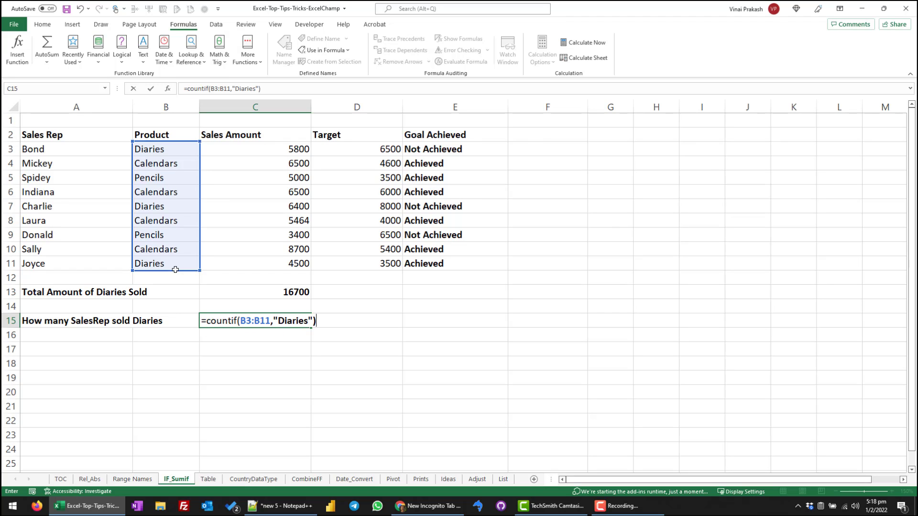
key("Return")
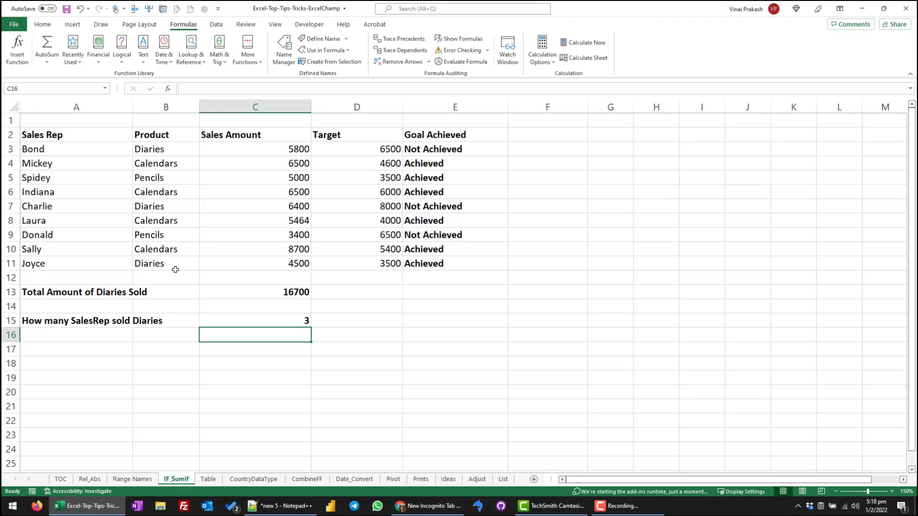
left_click(241, 322)
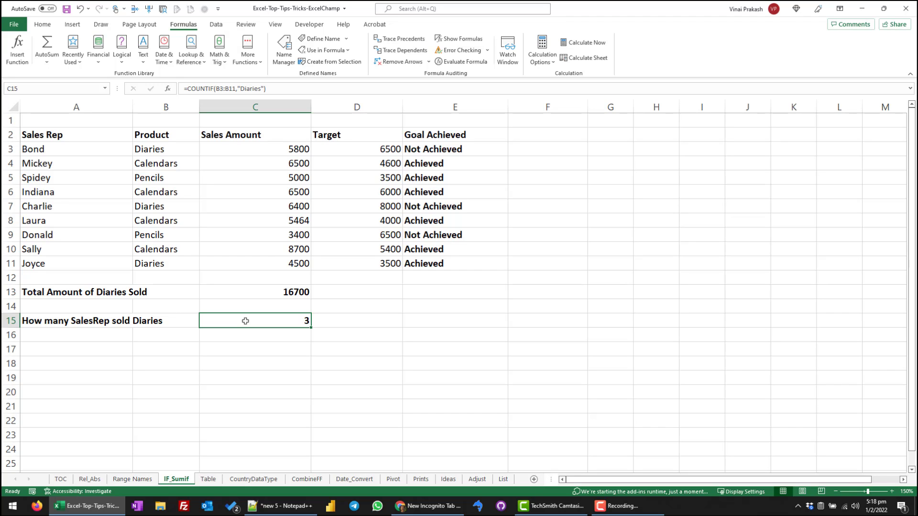
Open the Table sheet and select the Pencils cell B6 within the sales data.
left_click(209, 479)
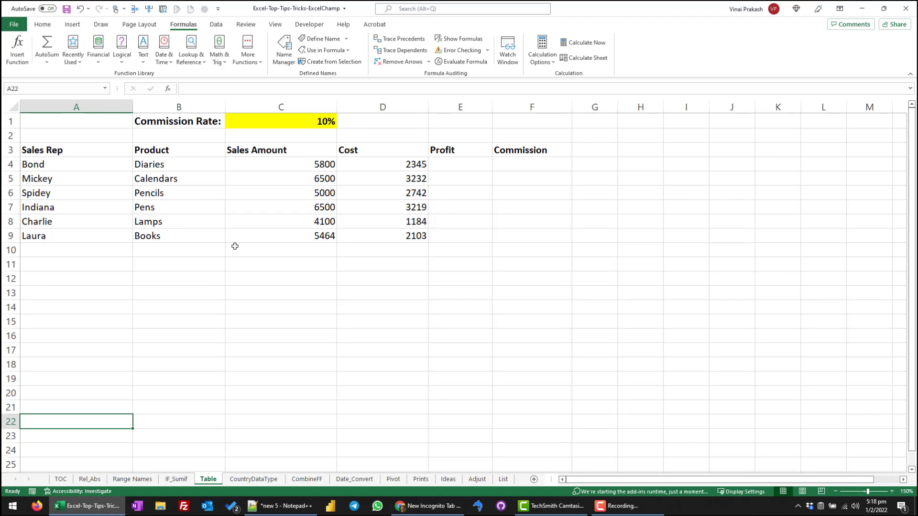
left_click(254, 194)
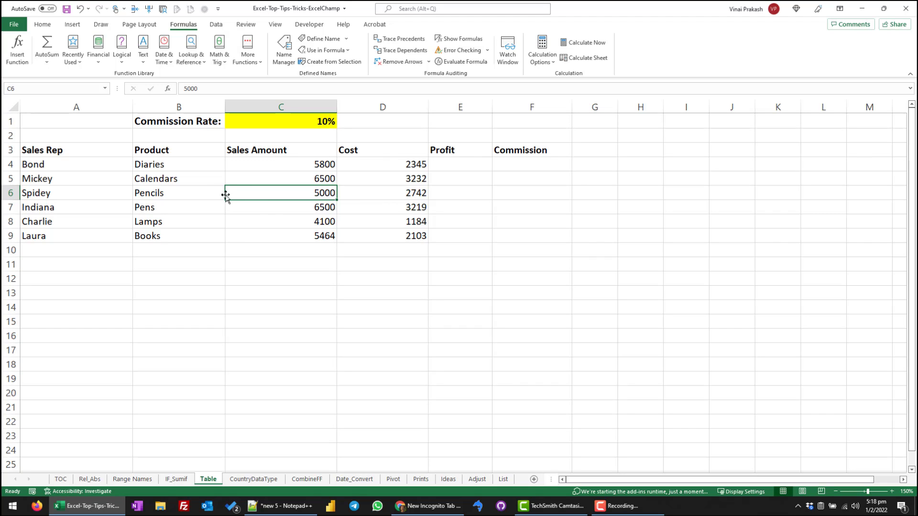
left_click(197, 200)
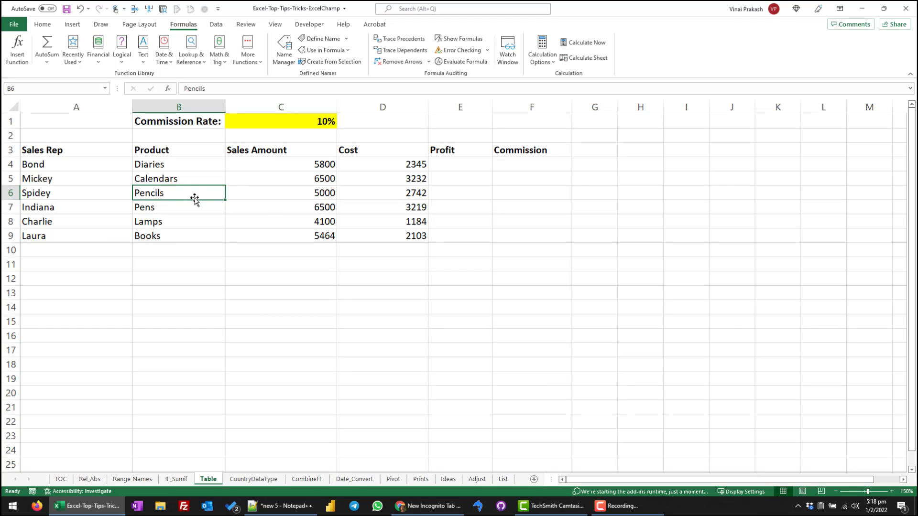
Format the sales data range A3:F9 as a table with headers, using a blue style from the Light group.
left_click(42, 27)
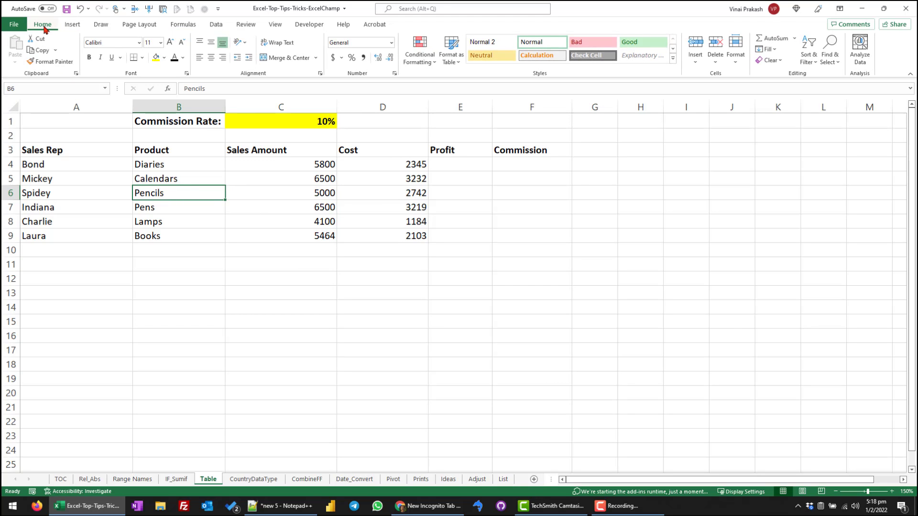
left_click(456, 60)
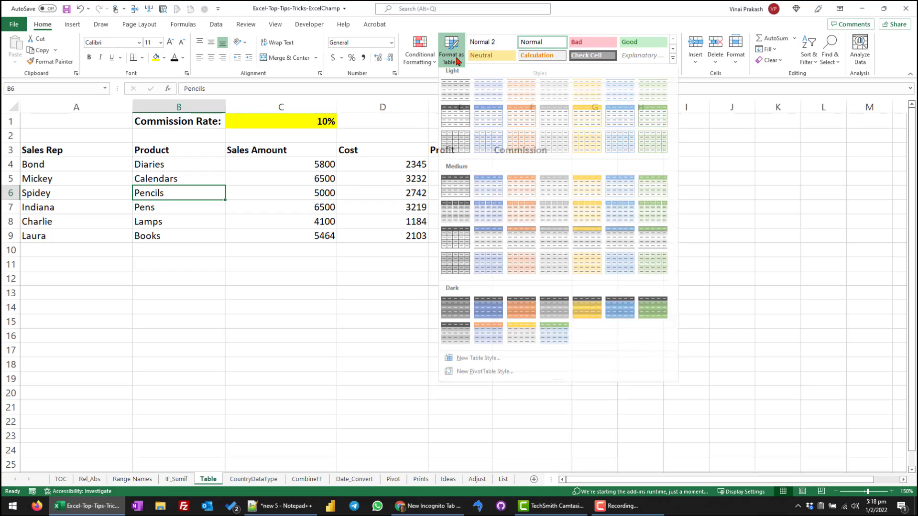
left_click(492, 126)
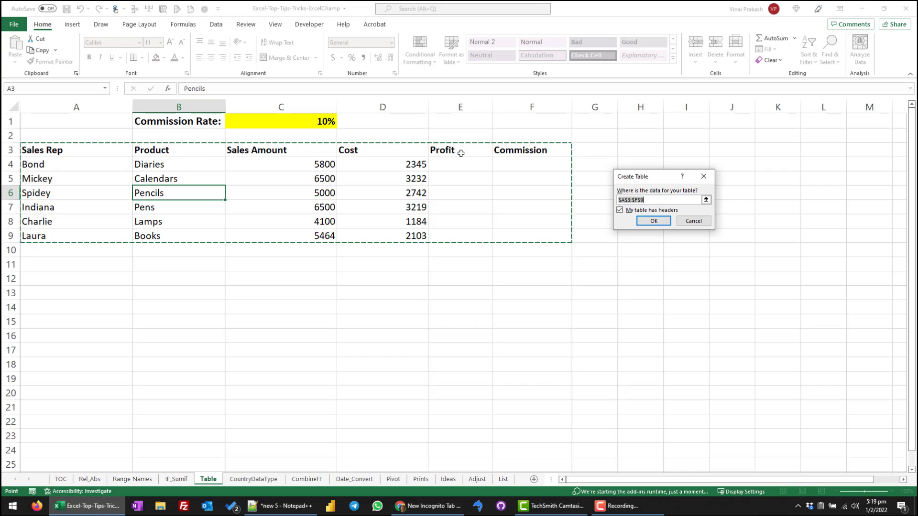
left_click(653, 222)
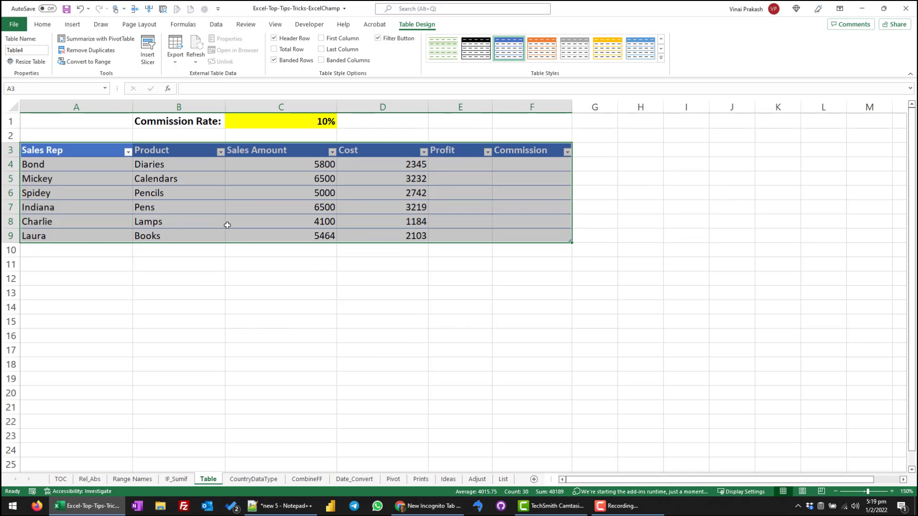
left_click(254, 194)
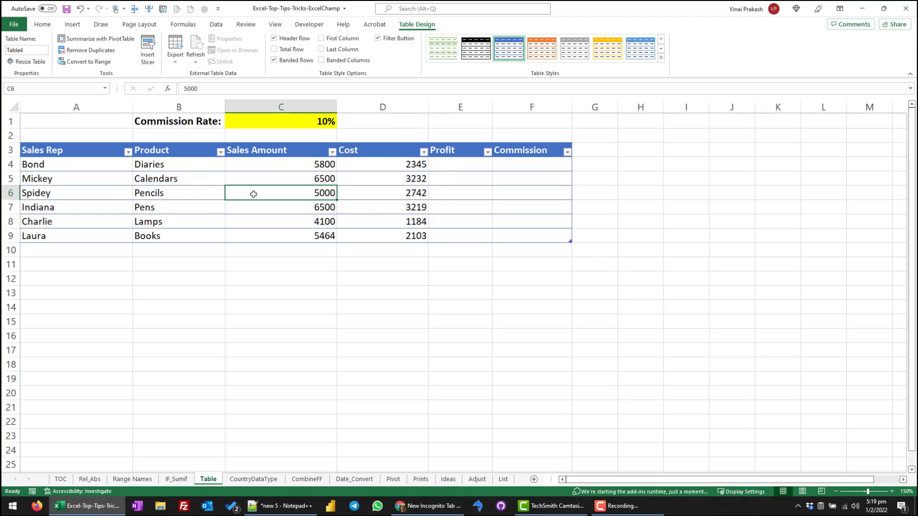
Add a total row to the sales table and set the Sales Amount total in C10 to Sum.
left_click(472, 195)
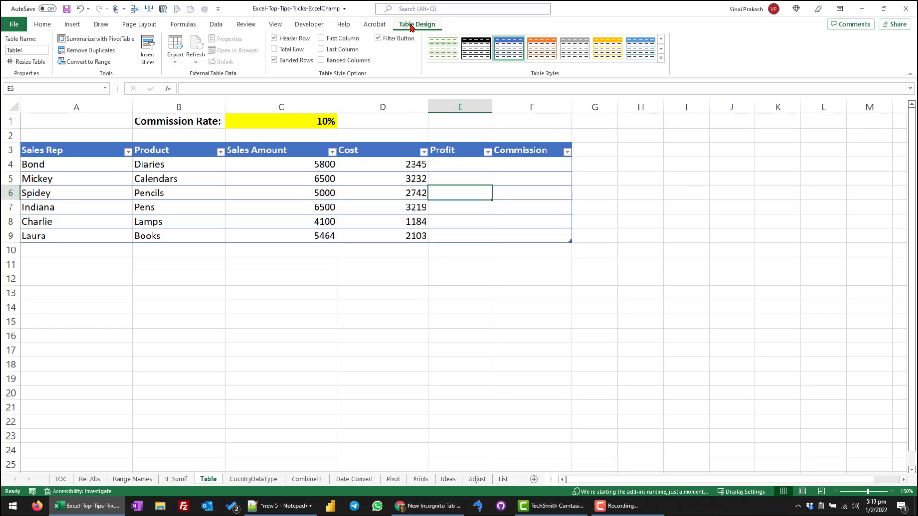
left_click(274, 50)
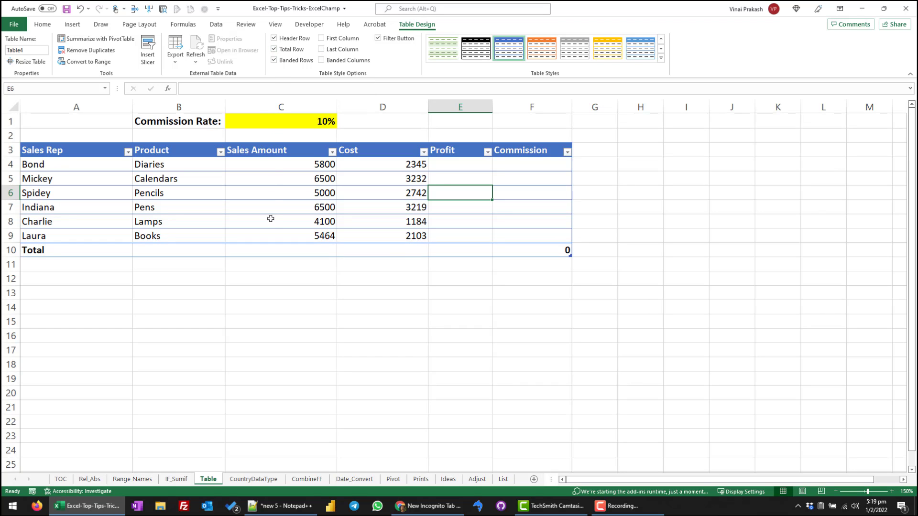
left_click(314, 250)
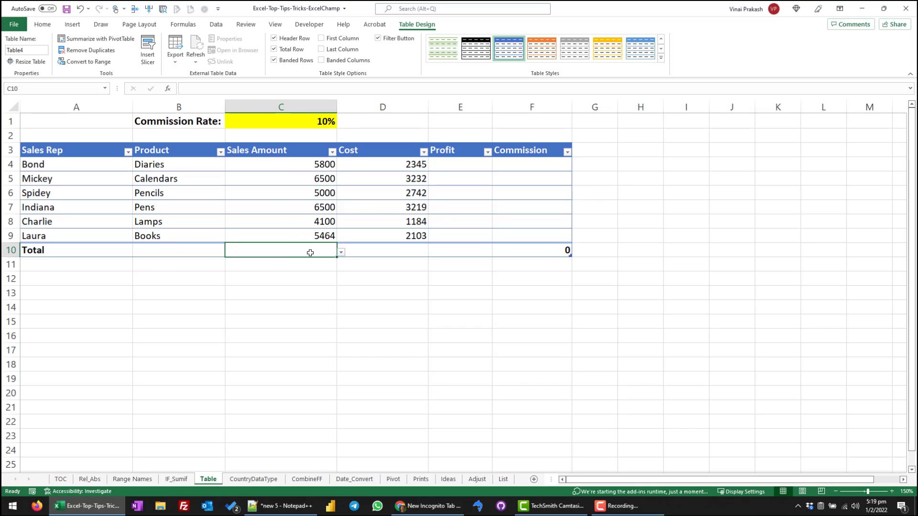
left_click(341, 252)
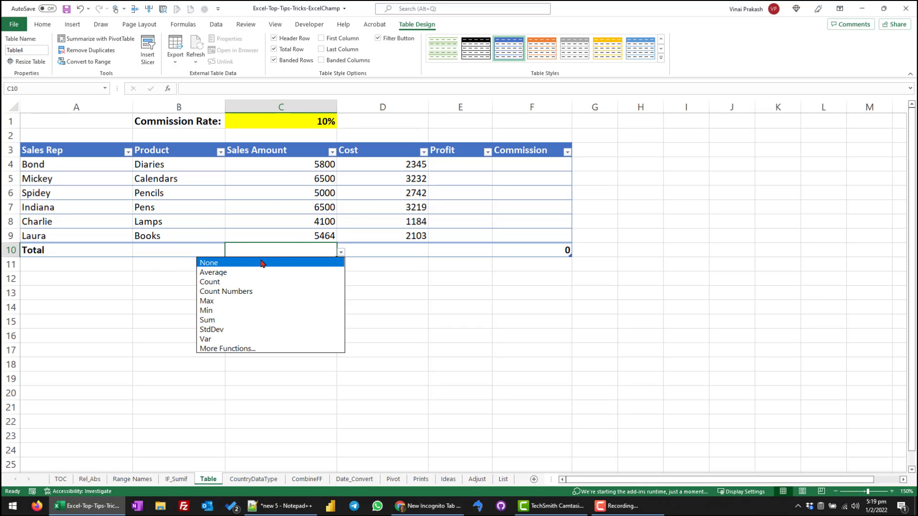
left_click(223, 321)
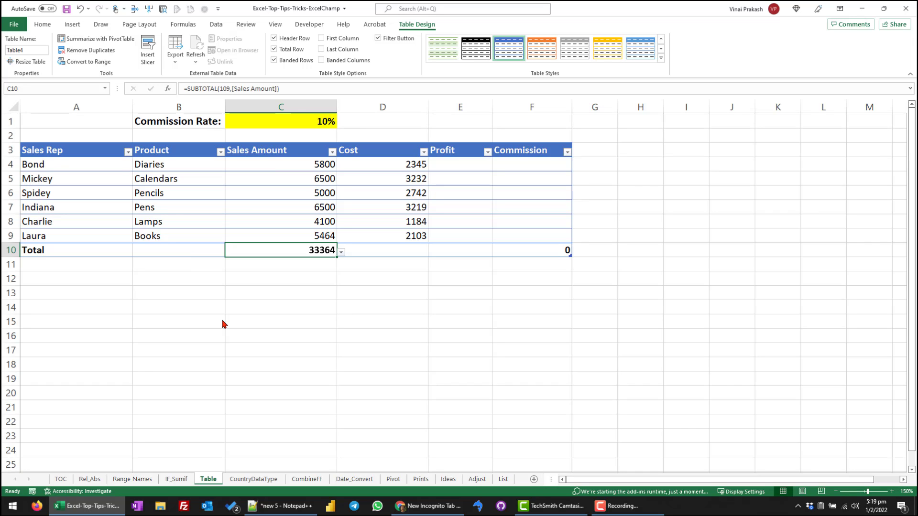
Set the total row to Sum for the Cost column in D10 and Count for the Product column in B10.
left_click(390, 252)
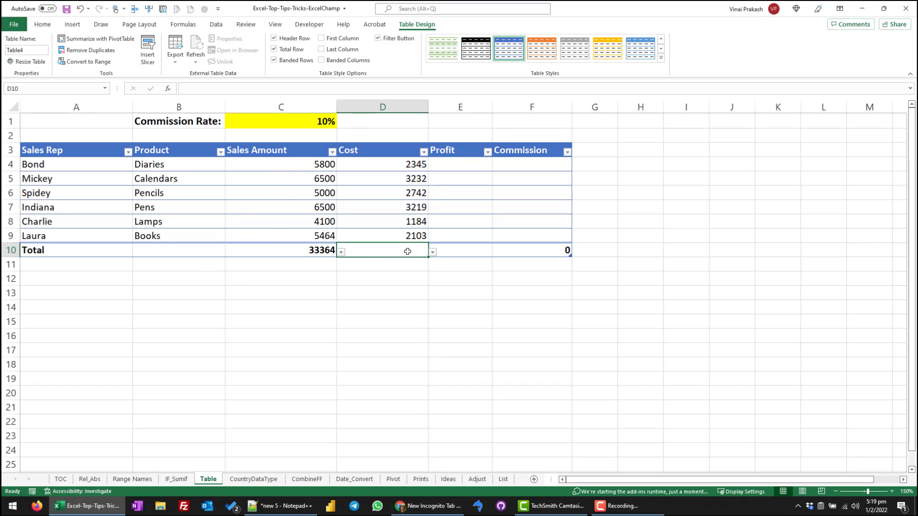
left_click(432, 252)
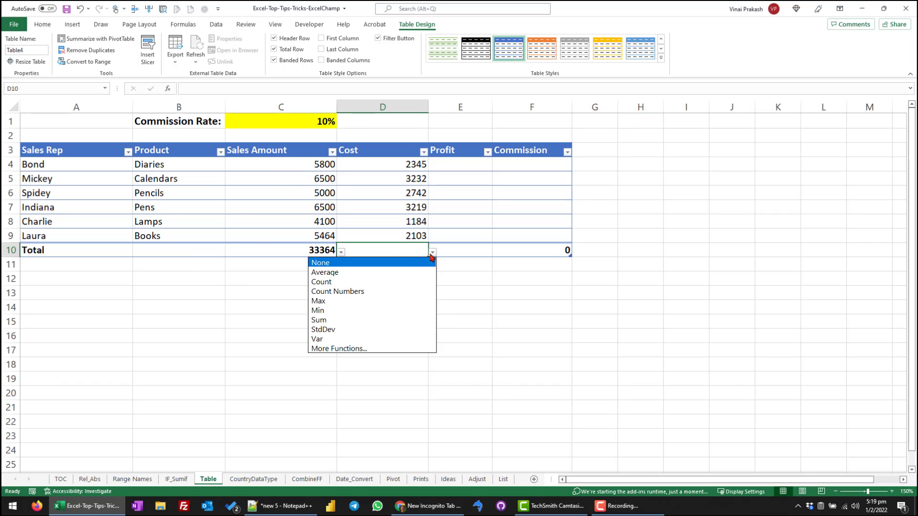
left_click(362, 320)
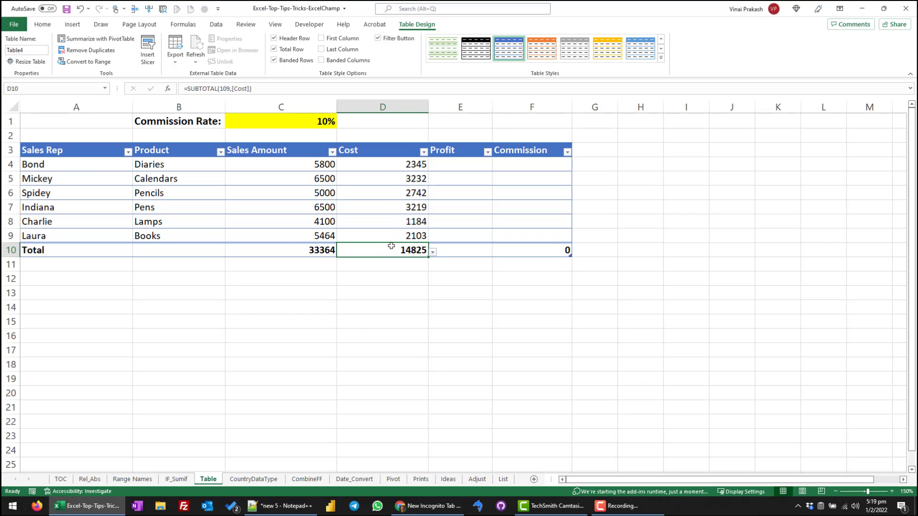
left_click(200, 249)
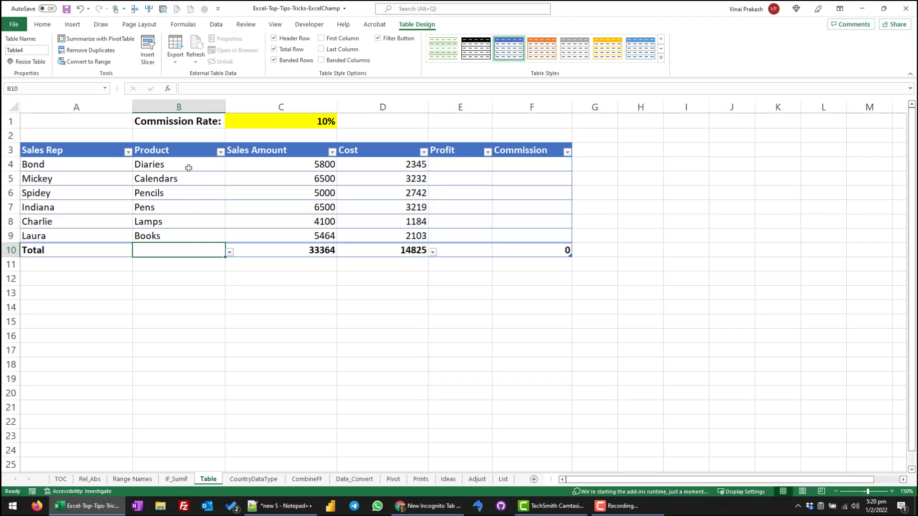
left_click(230, 252)
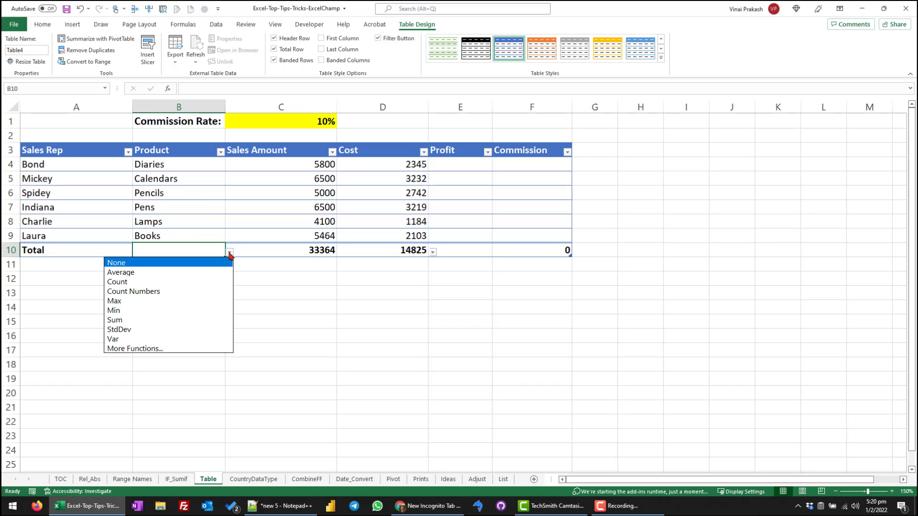
left_click(190, 285)
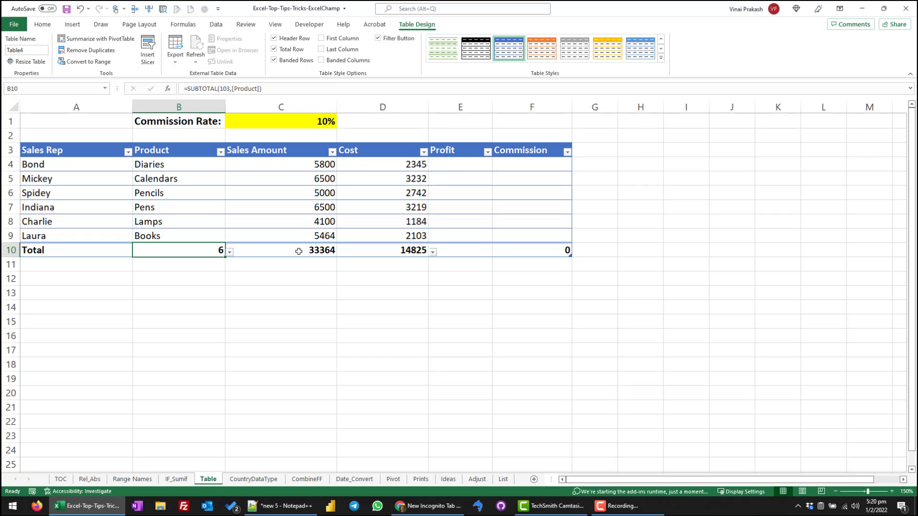
left_click(456, 164)
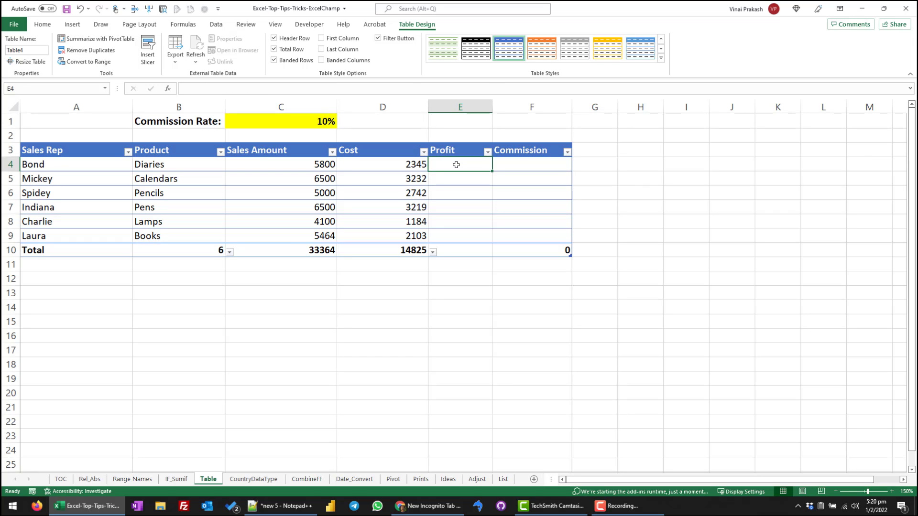
type("=")
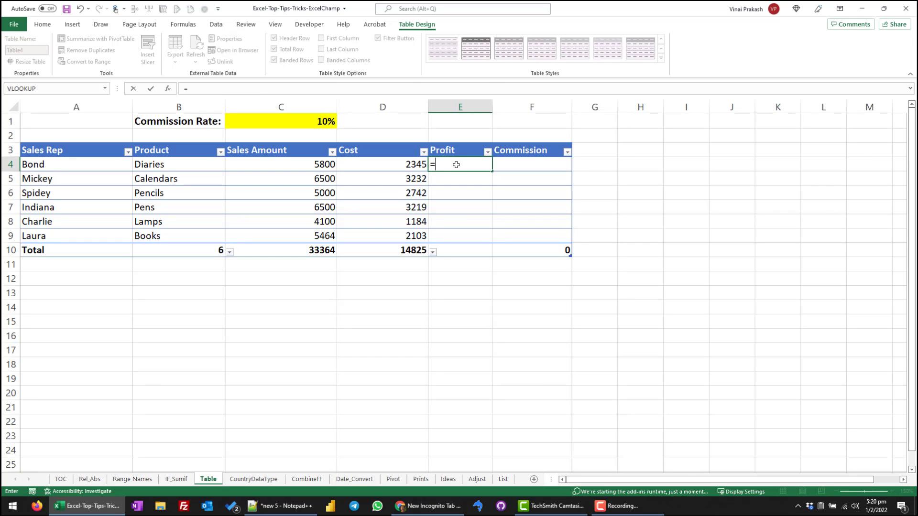
left_click(308, 167)
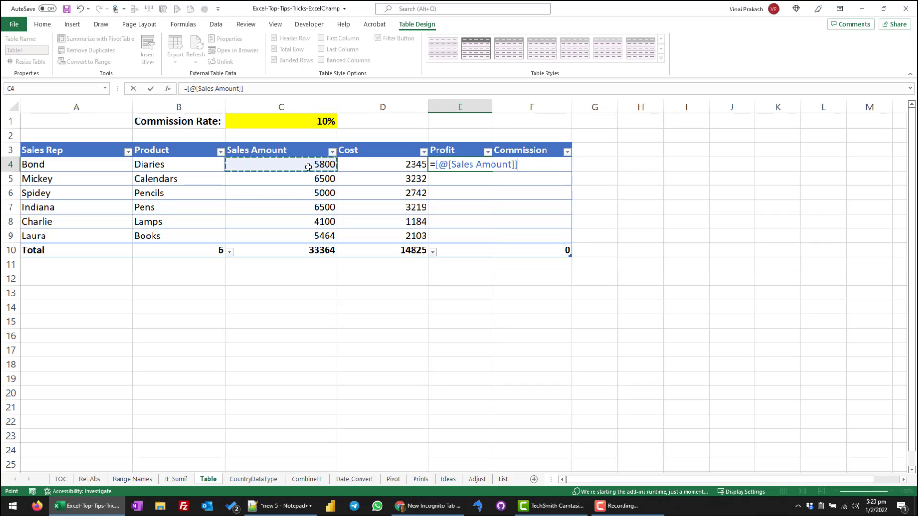
type("-")
left_click(358, 165)
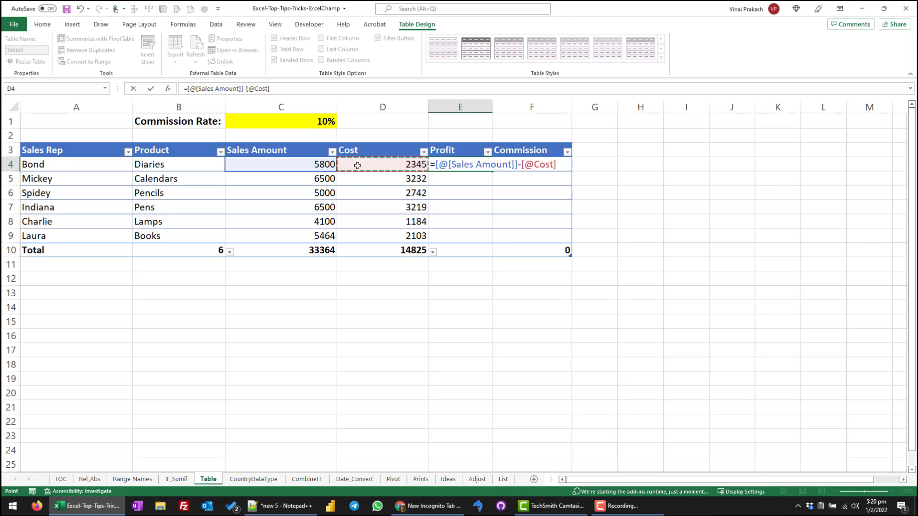
key("Return")
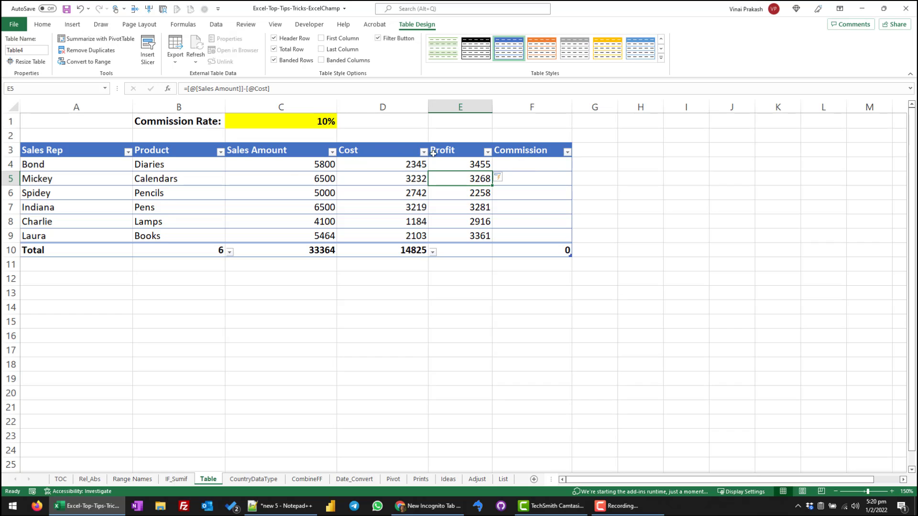
Set the Profit column's total in E10 to Sum.
left_click(463, 250)
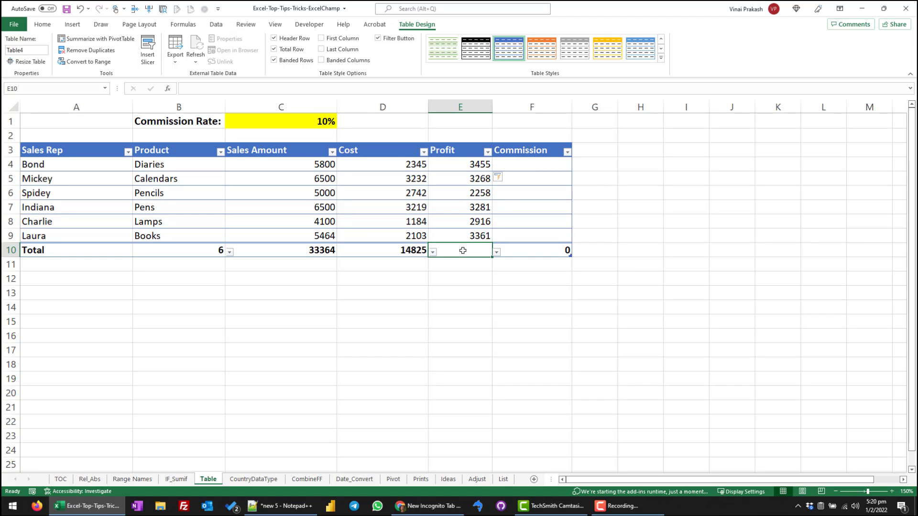
left_click(496, 253)
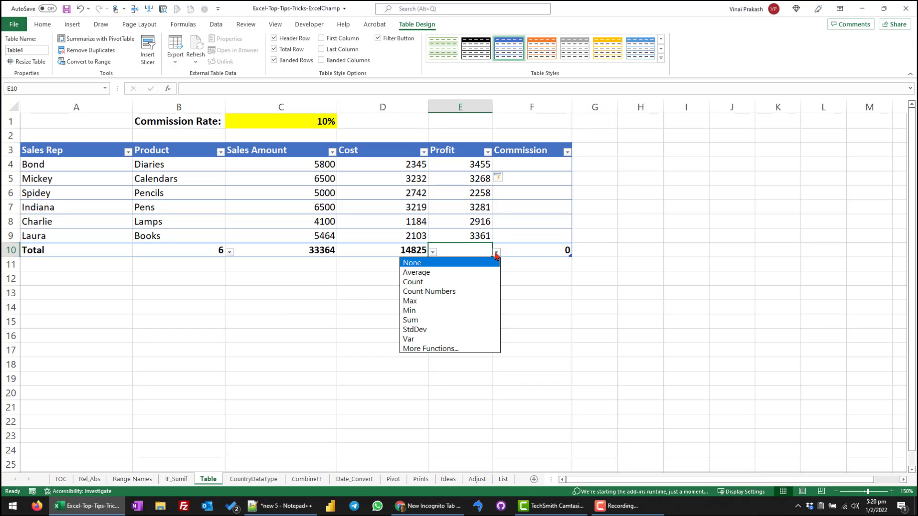
left_click(455, 321)
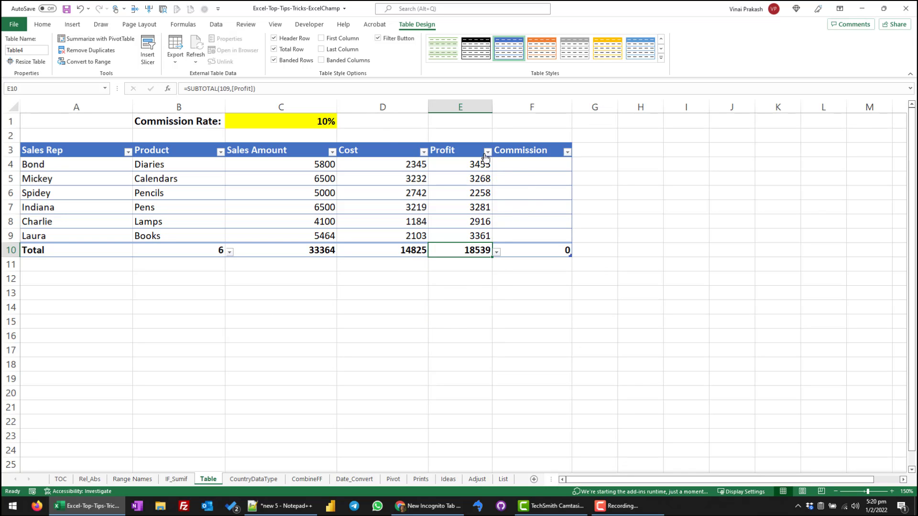
Define the workbook-level name Commission for the commission rate cell C1.
left_click(297, 121)
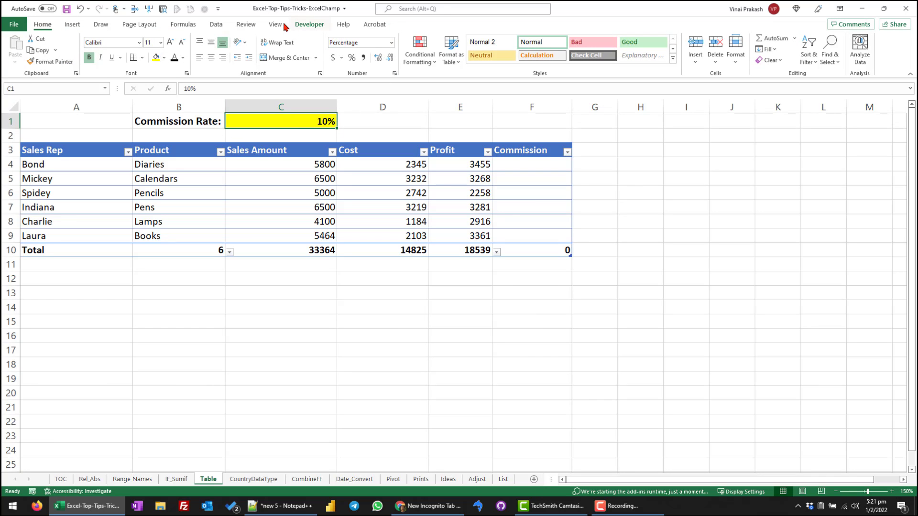
left_click(183, 24)
left_click(320, 38)
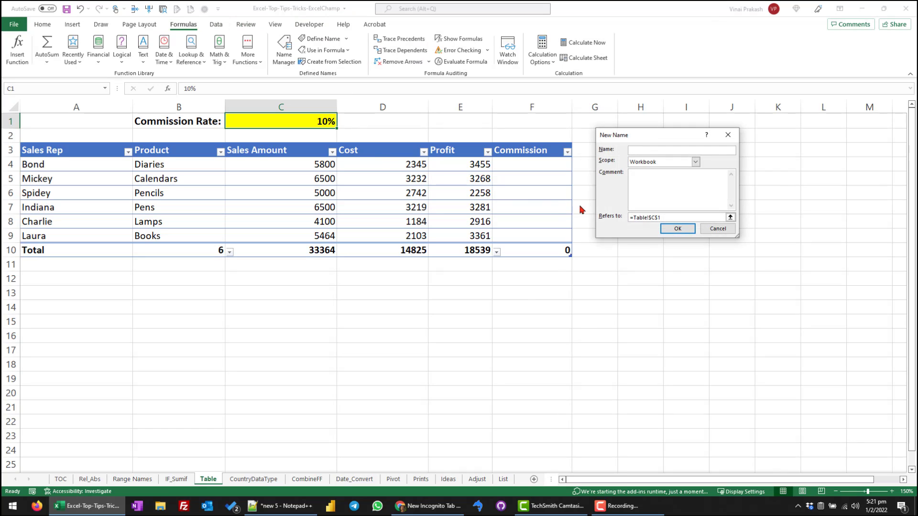
type("Commission")
left_click(677, 228)
Fill the Commission column by entering =[@[Sales Amount]]*Commission in F4, using the named commission rate.
left_click(534, 163)
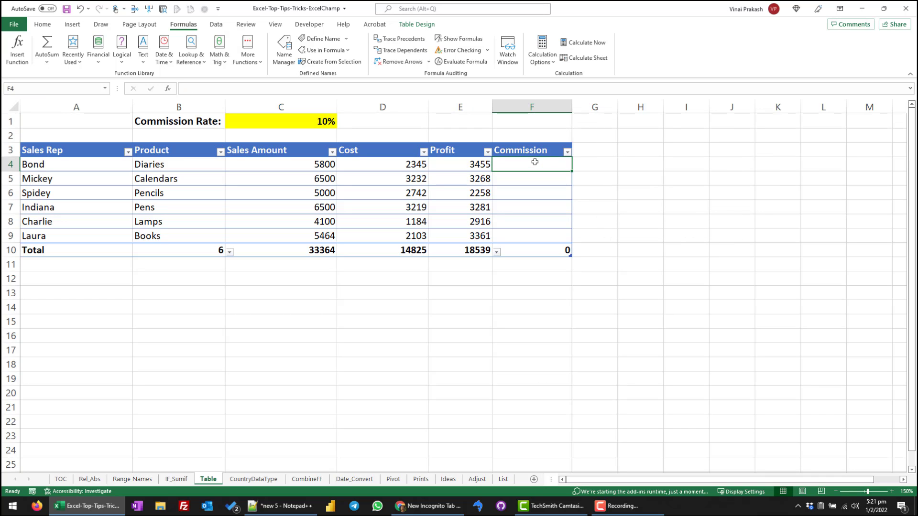
type("=")
left_click(318, 166)
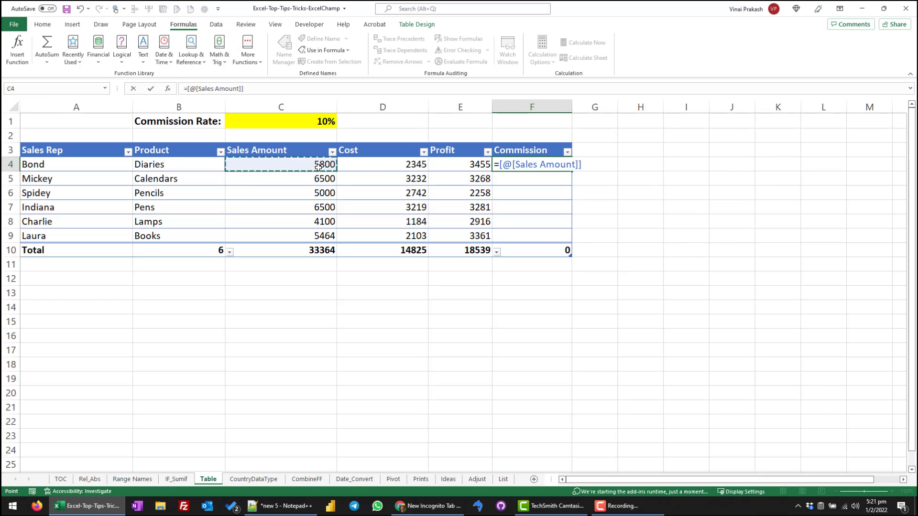
type("*Co")
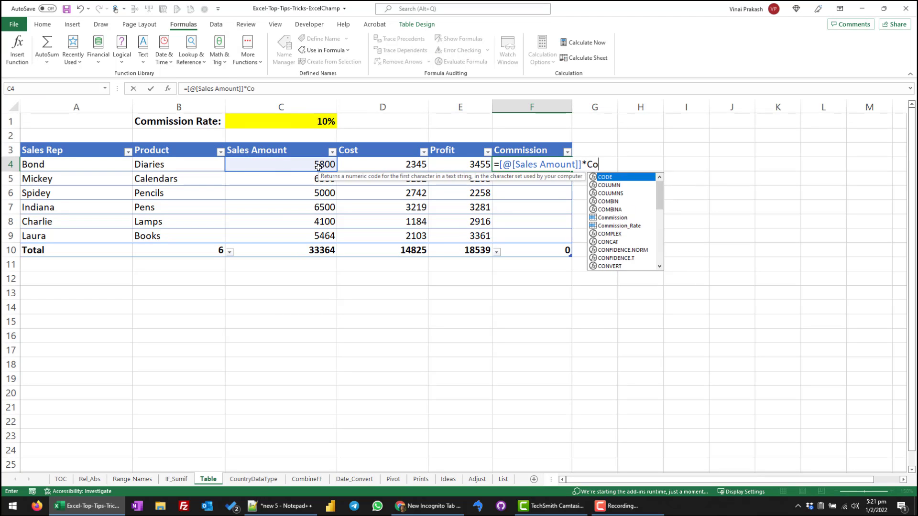
type("mm")
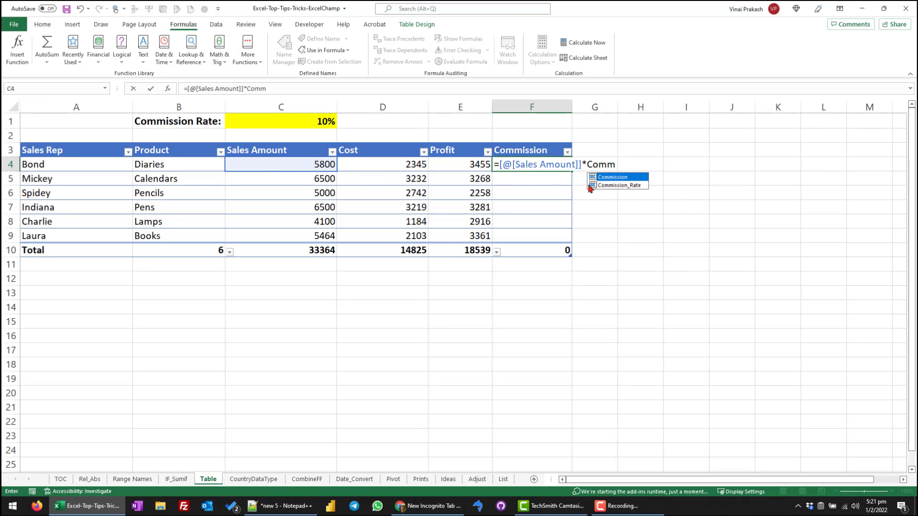
double_click(610, 178)
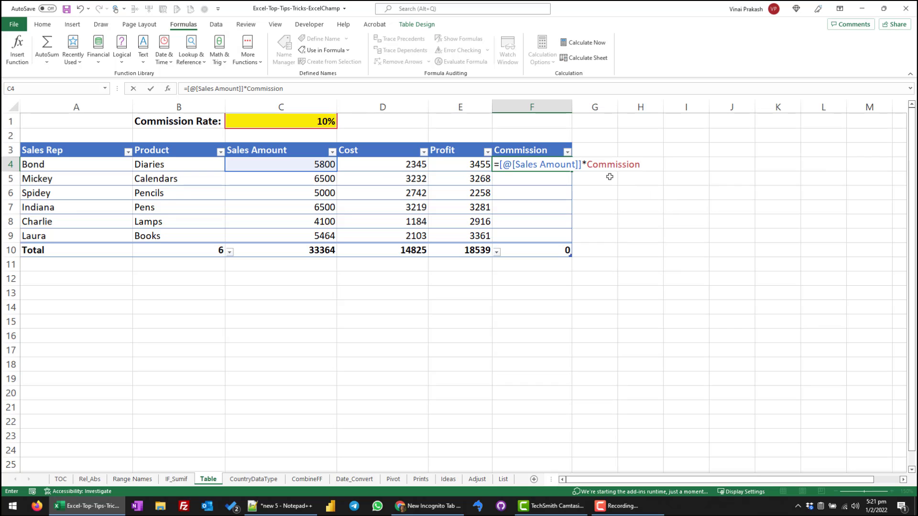
key("Return")
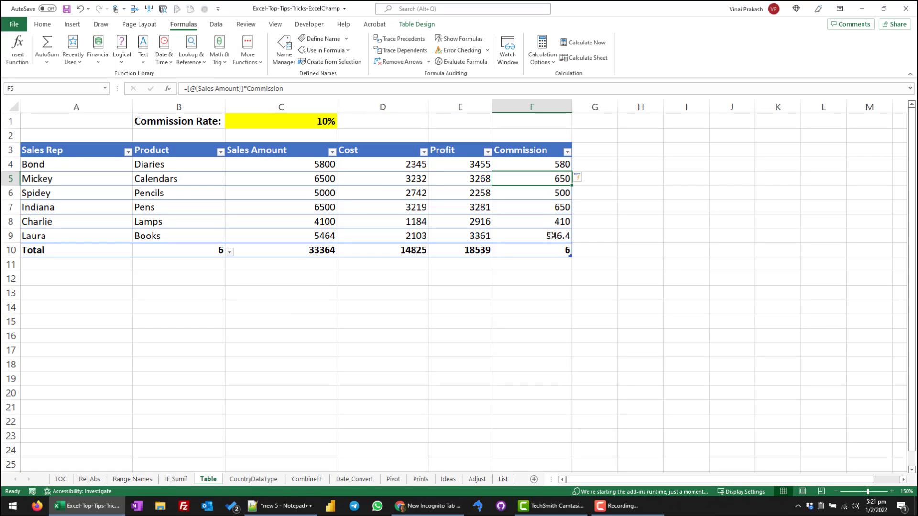
Change the Commission column's total in F10 to Sum.
left_click(551, 250)
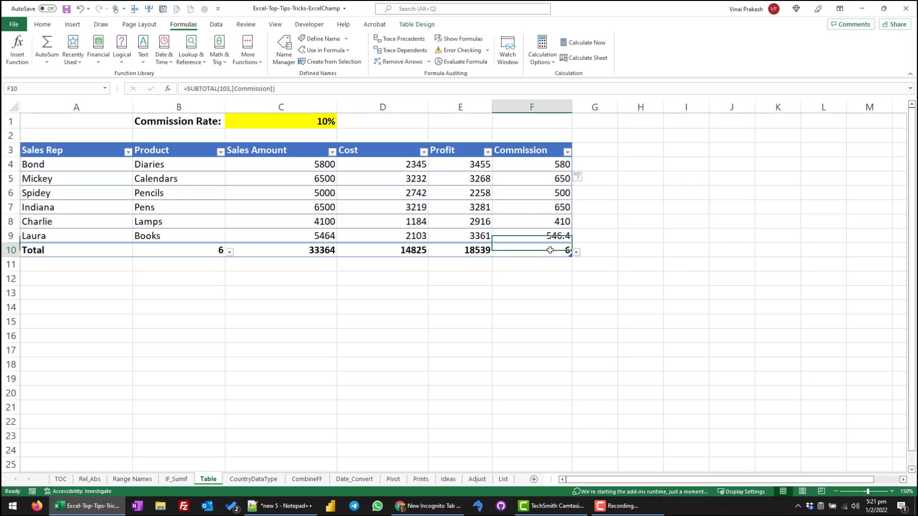
left_click(576, 253)
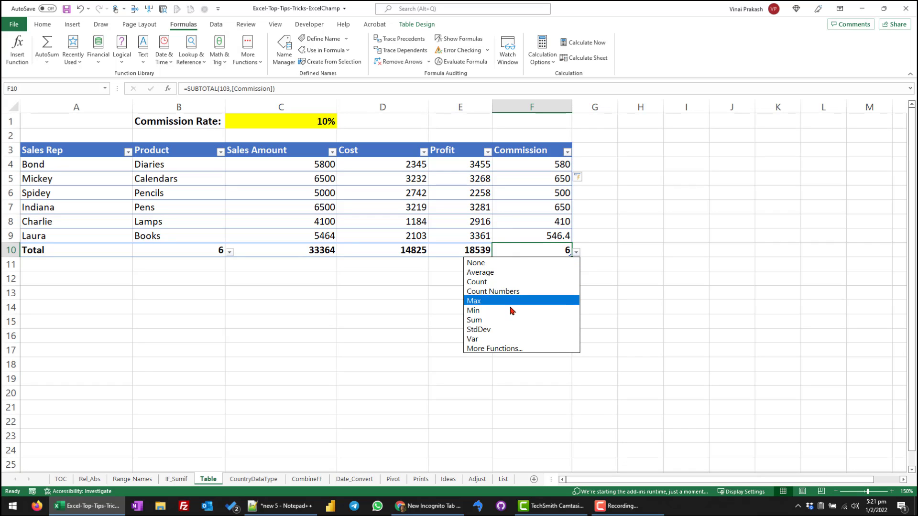
left_click(508, 319)
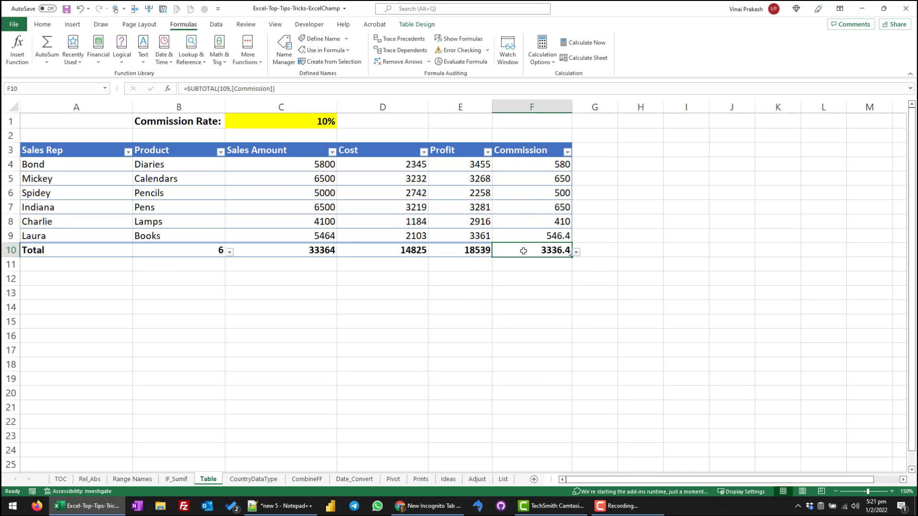
Format the table's numeric cells C4:F10 with the comma style and no decimal places.
mouse_move(523, 251)
left_mouse_down()
mouse_move(303, 174)
mouse_move(300, 164)
left_mouse_up()
left_click(49, 25)
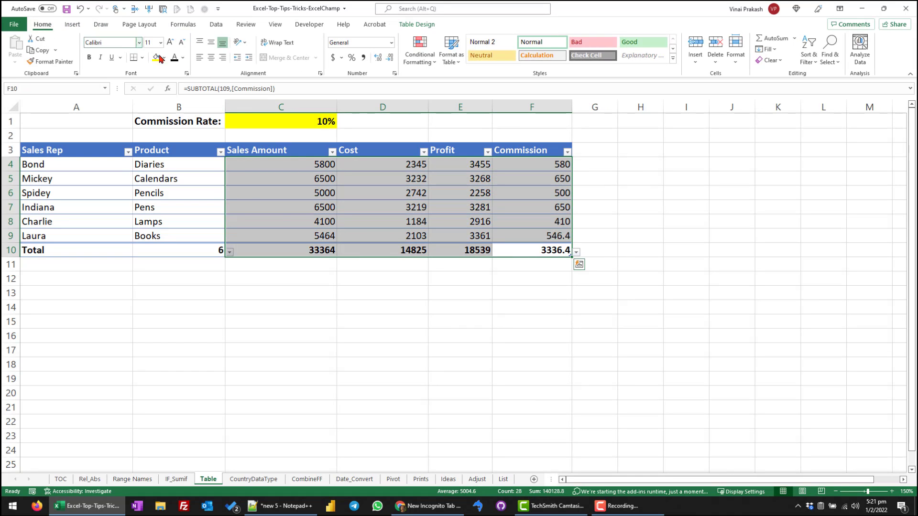
left_click(364, 58)
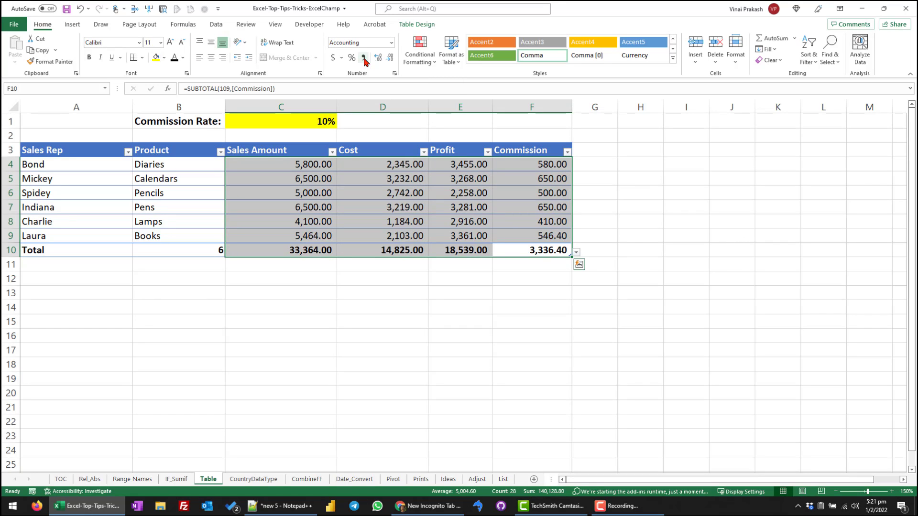
left_click(390, 59)
left_click(390, 59)
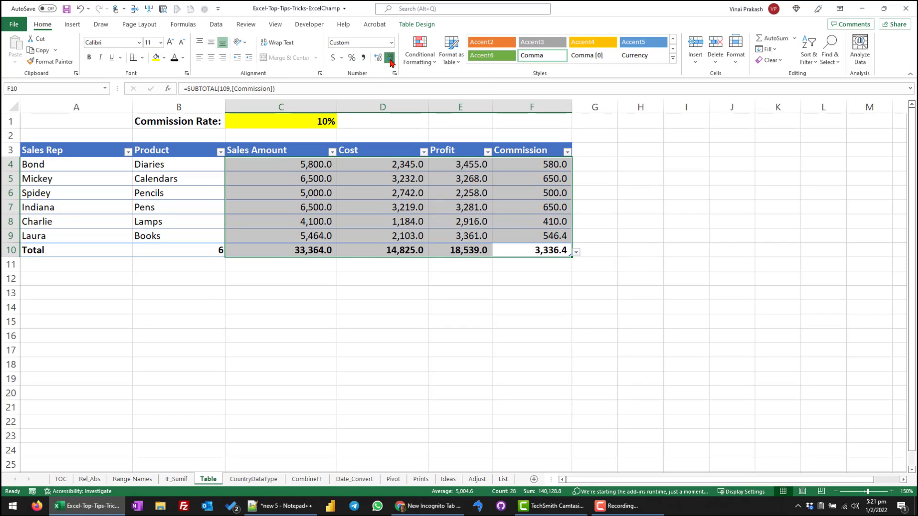
Change the sales table's style to the orange one with a solid header row.
left_click(392, 209)
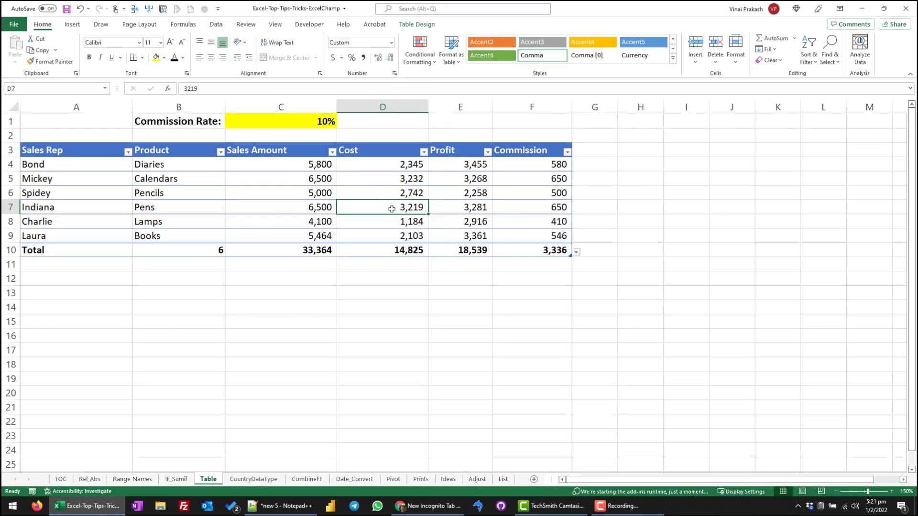
left_click(415, 25)
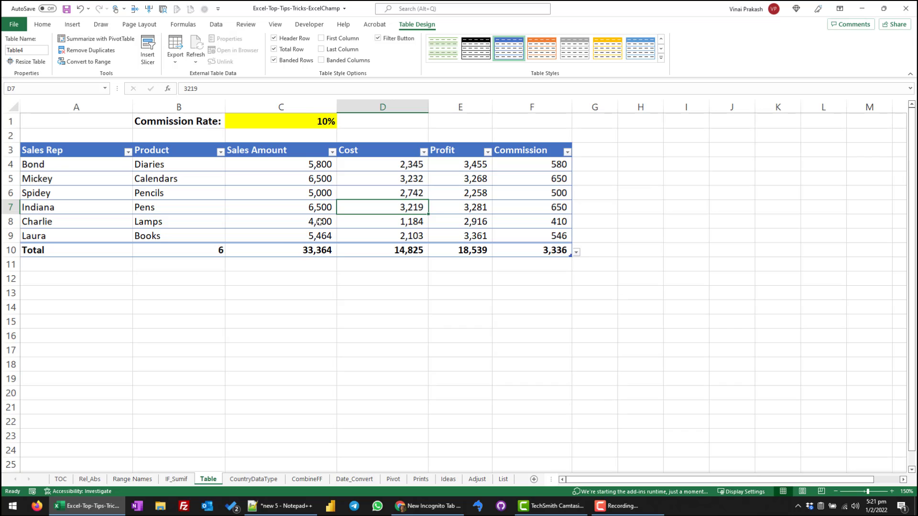
left_click(538, 51)
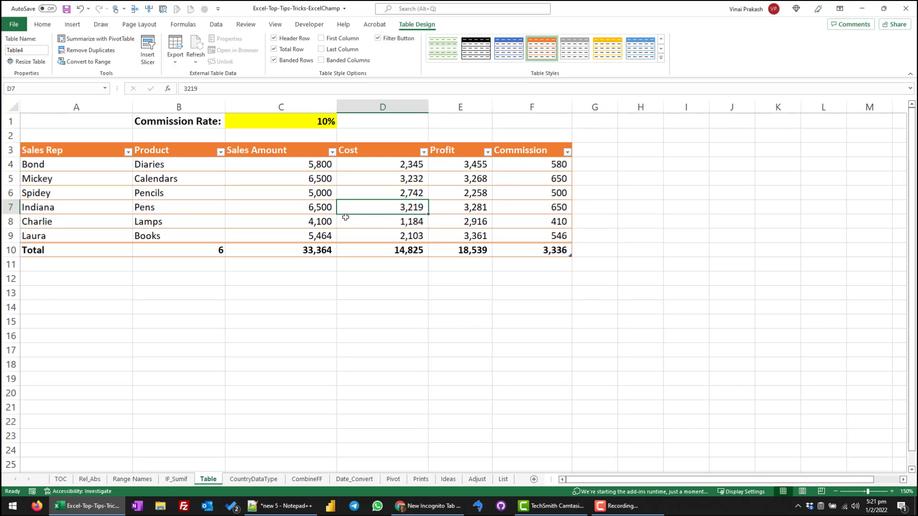
Replace the Sales Amount total in C10 with the MEDIAN function over C4:C9.
left_click(292, 252)
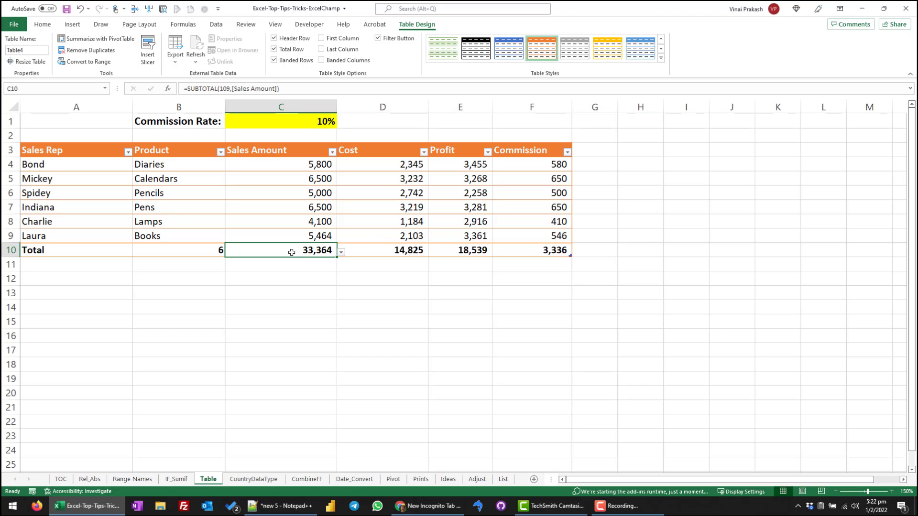
left_click(341, 252)
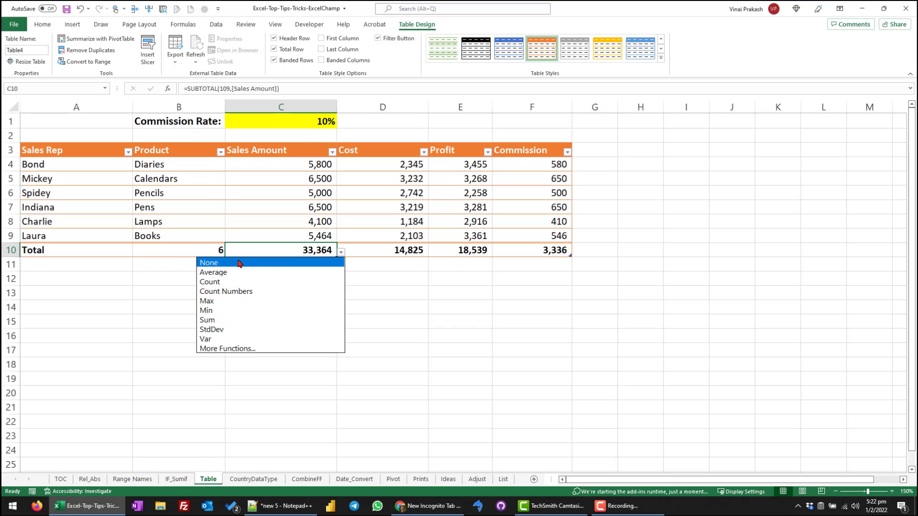
left_click(229, 349)
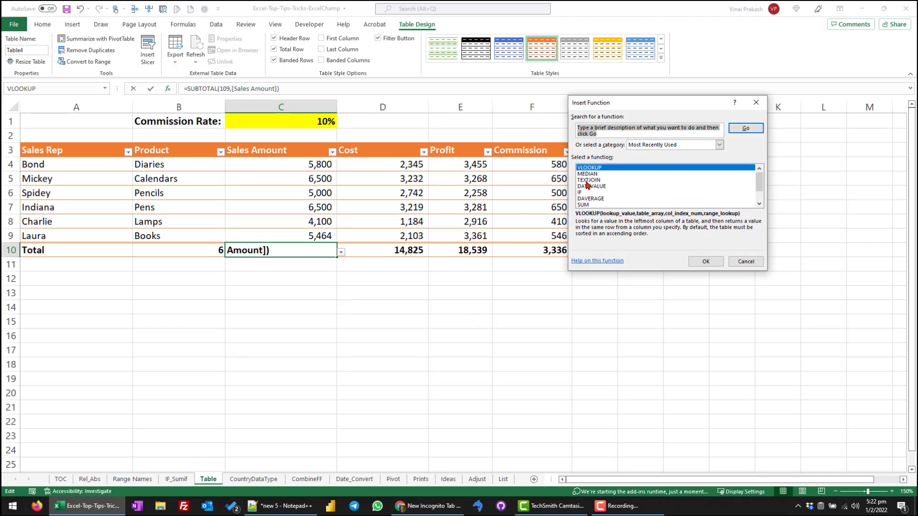
left_click(590, 175)
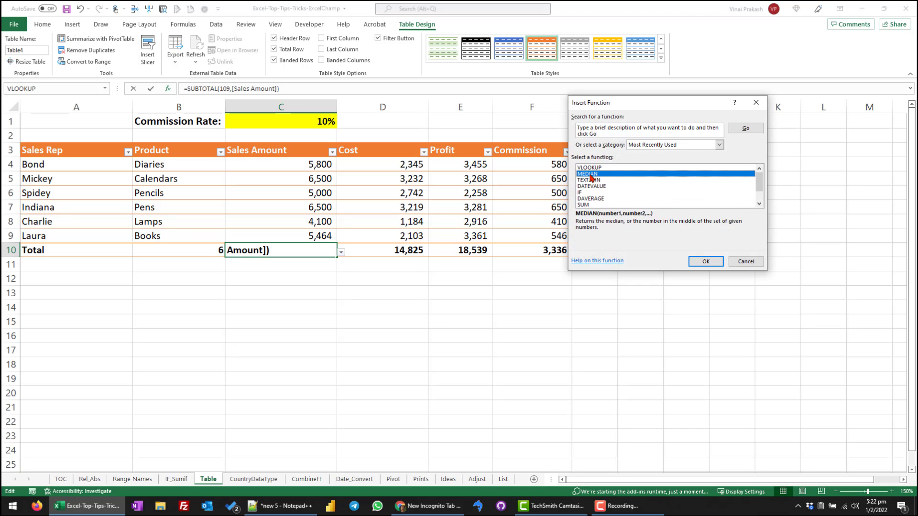
left_click(705, 262)
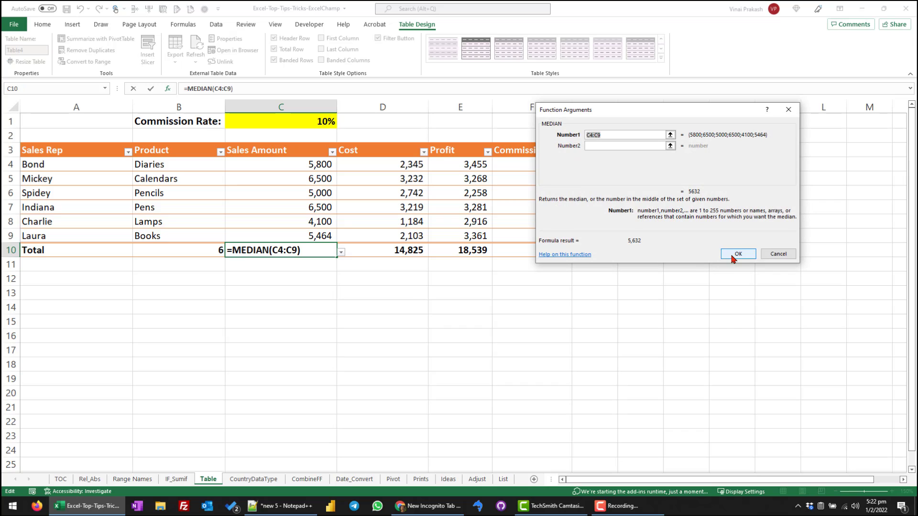
left_click(734, 257)
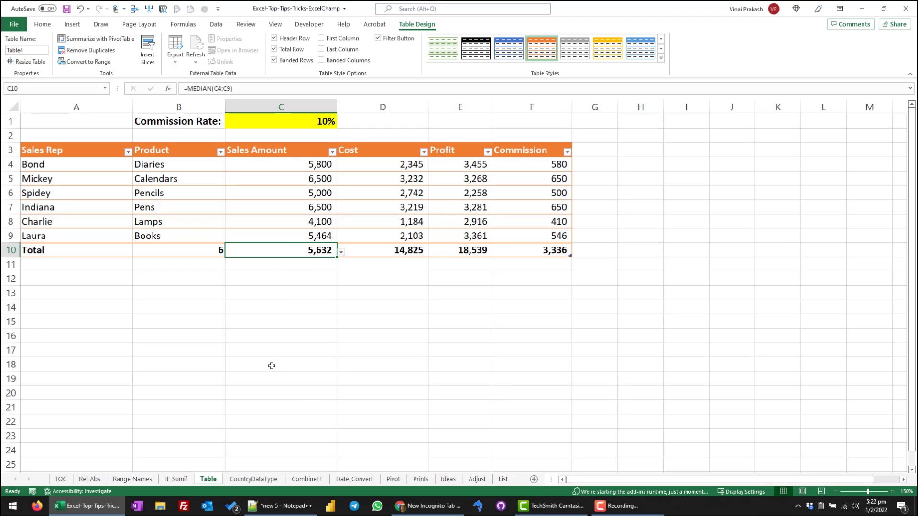
On the CountryDataType sheet, add United States in A7 and convert the country list to the Country/Region data type.
left_click(254, 479)
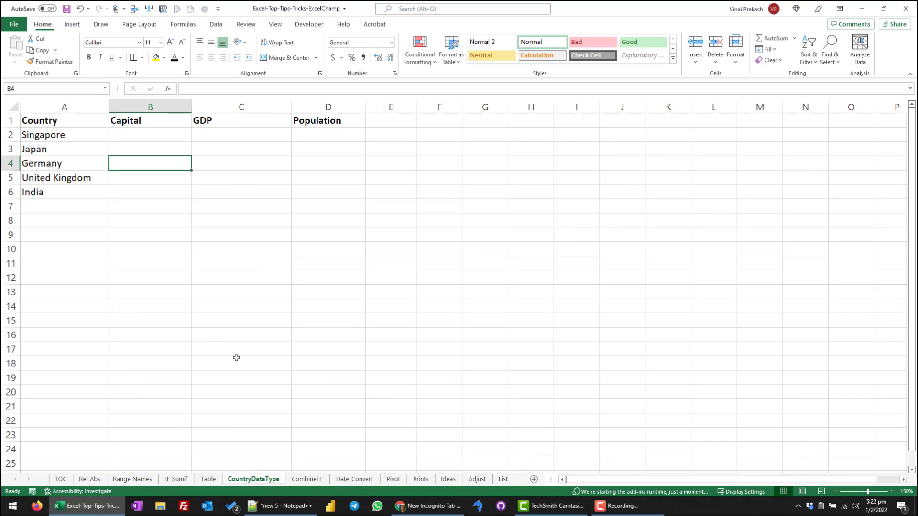
left_click(70, 207)
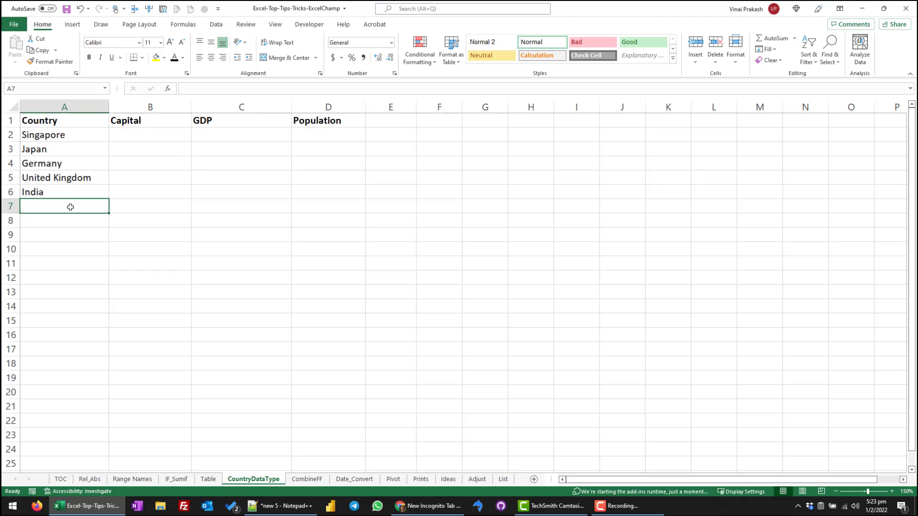
type("United S")
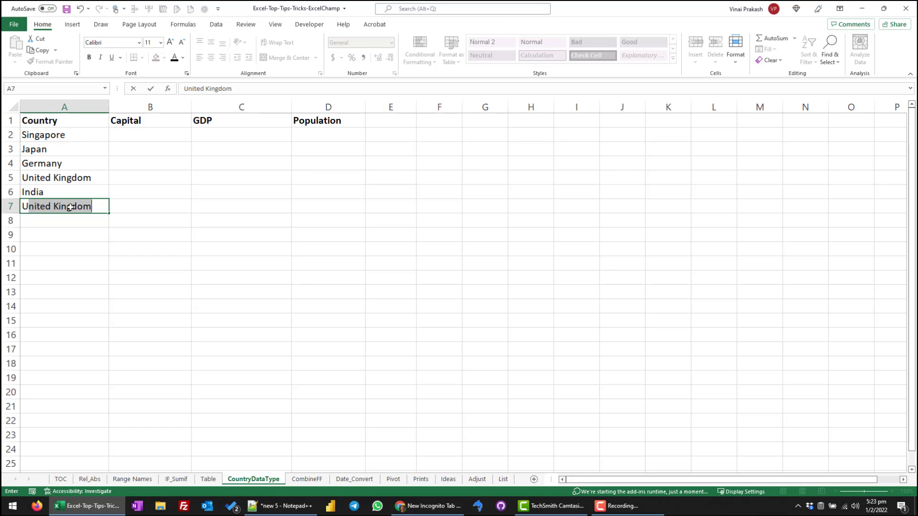
type("tates")
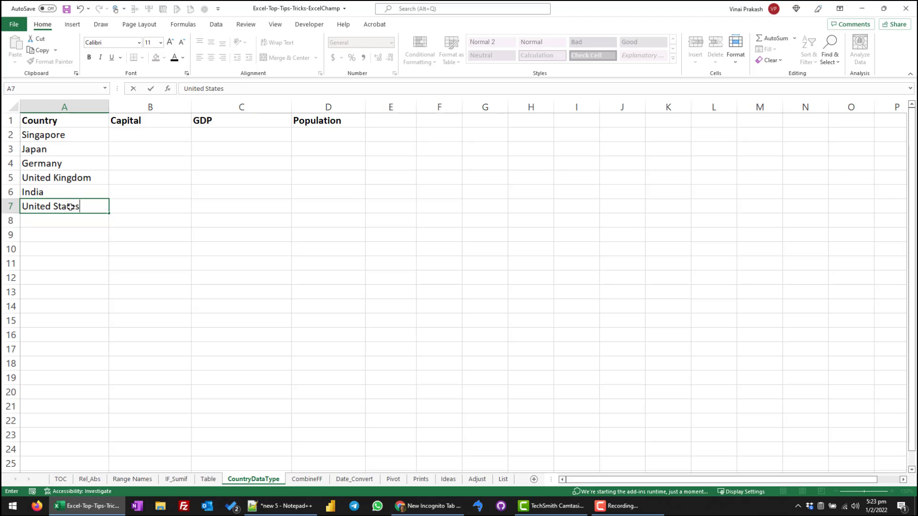
key("Return")
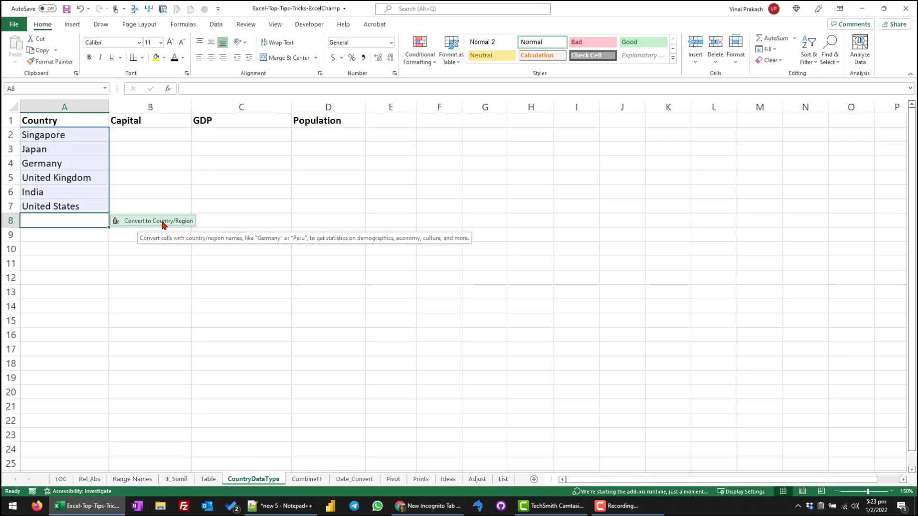
left_click(141, 223)
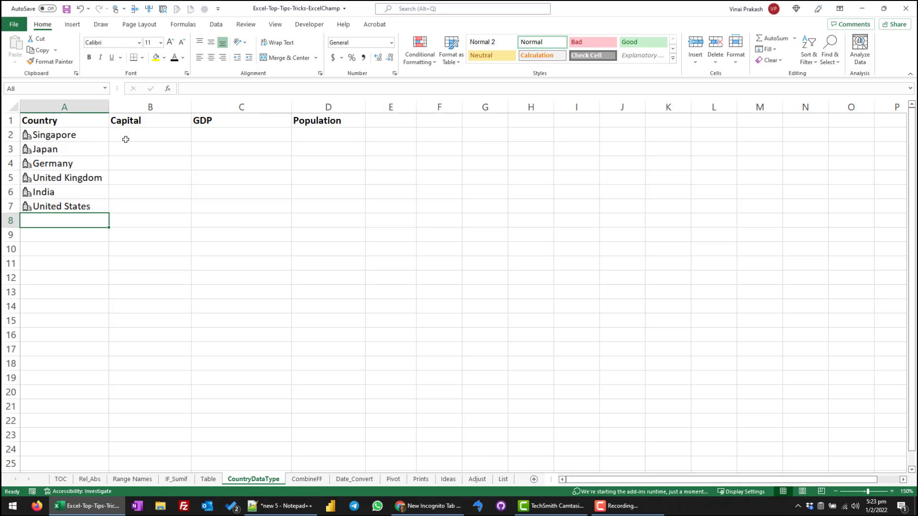
Extract the capital city field from Singapore in A2 into B2 and fill it down to B7.
left_click(74, 138)
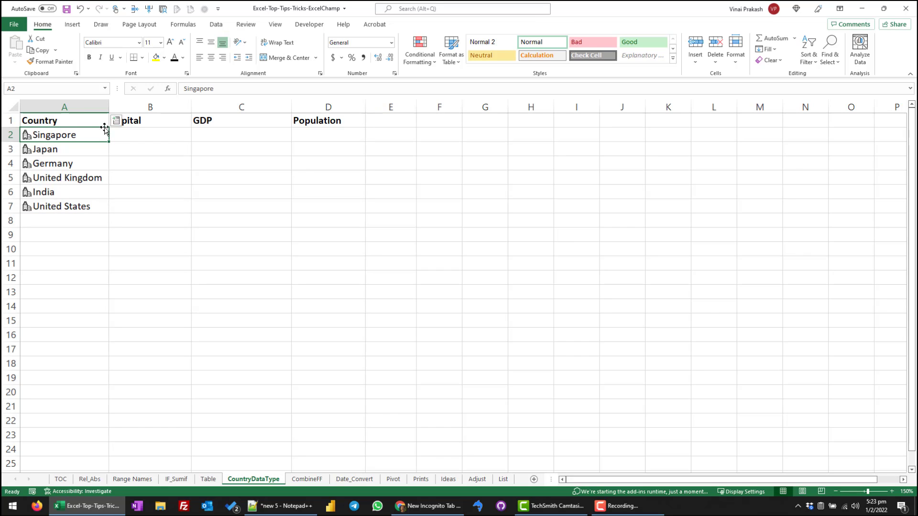
left_click(117, 123)
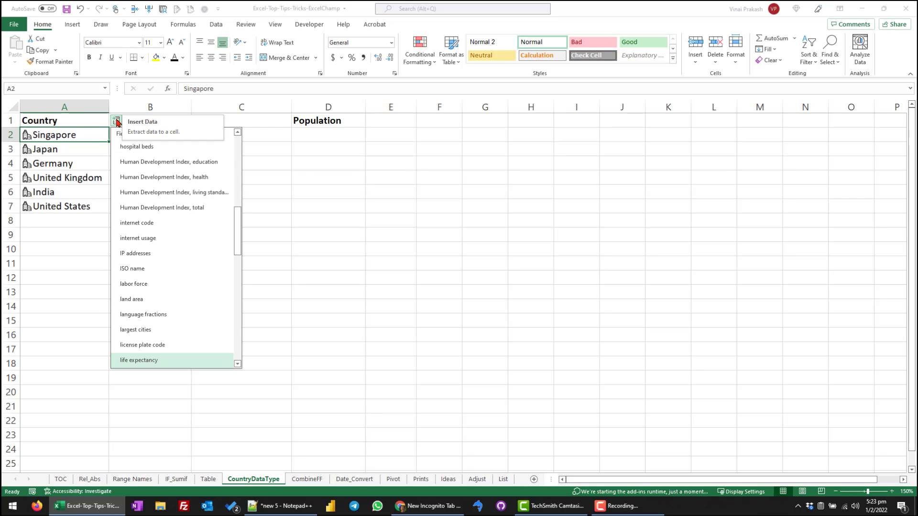
scroll(157, 201, "down", 1)
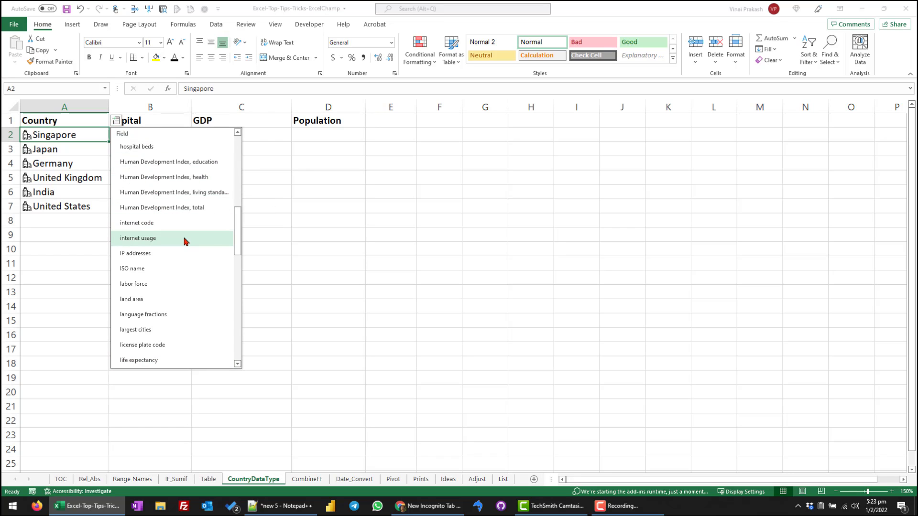
scroll(184, 241, "up", 10)
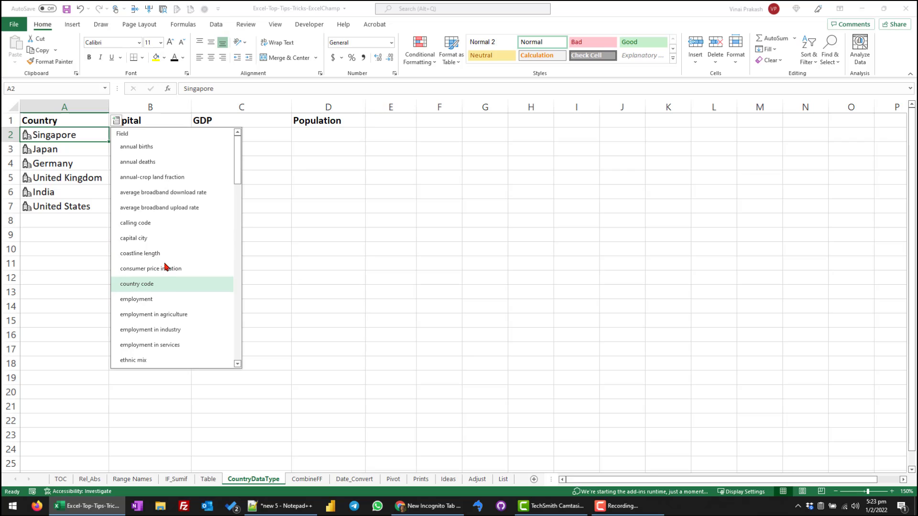
left_click(165, 239)
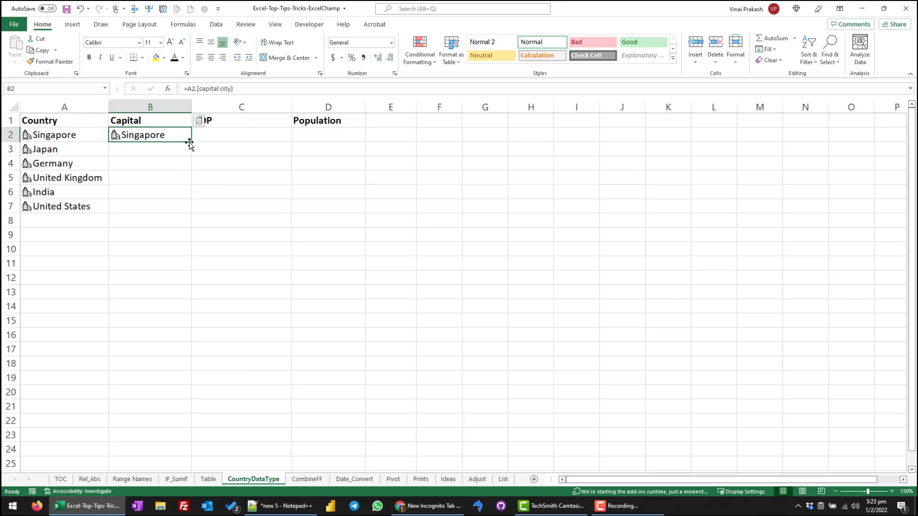
double_click(192, 141)
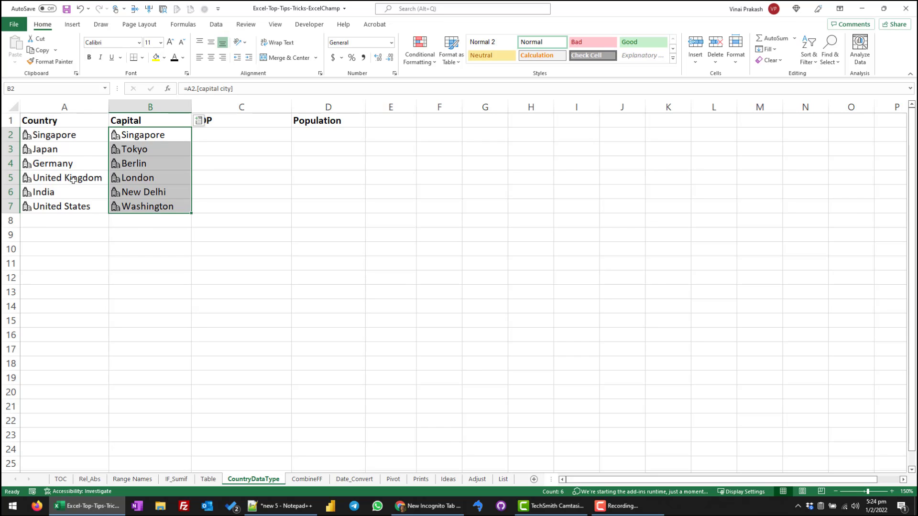
Extract the GDP field from Singapore in A2 into C2 and fill it down to C7.
left_click(211, 132)
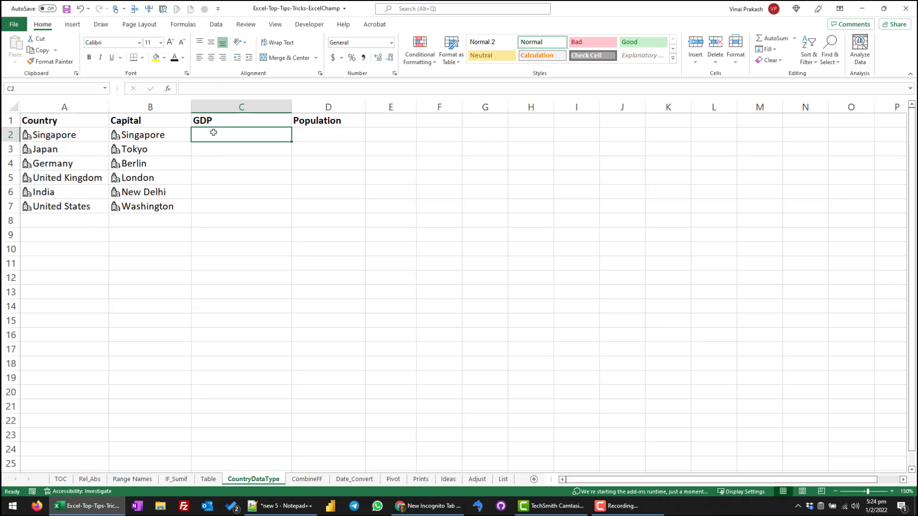
left_click(72, 135)
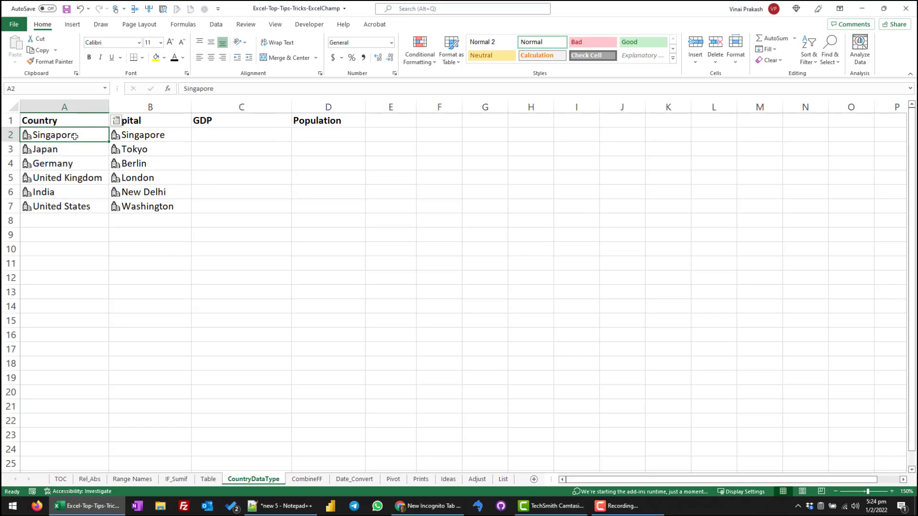
left_click(117, 122)
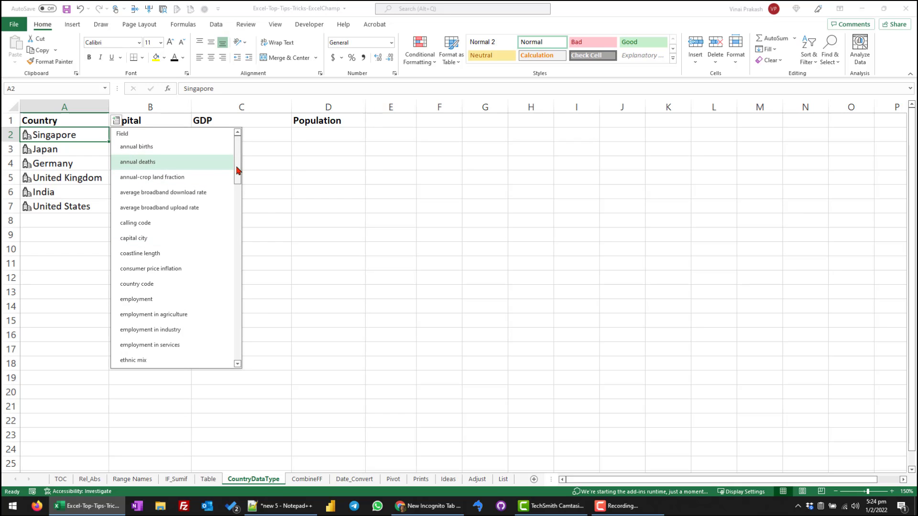
left_click_drag(236, 174, 231, 207)
scroll(232, 208, "down", 2)
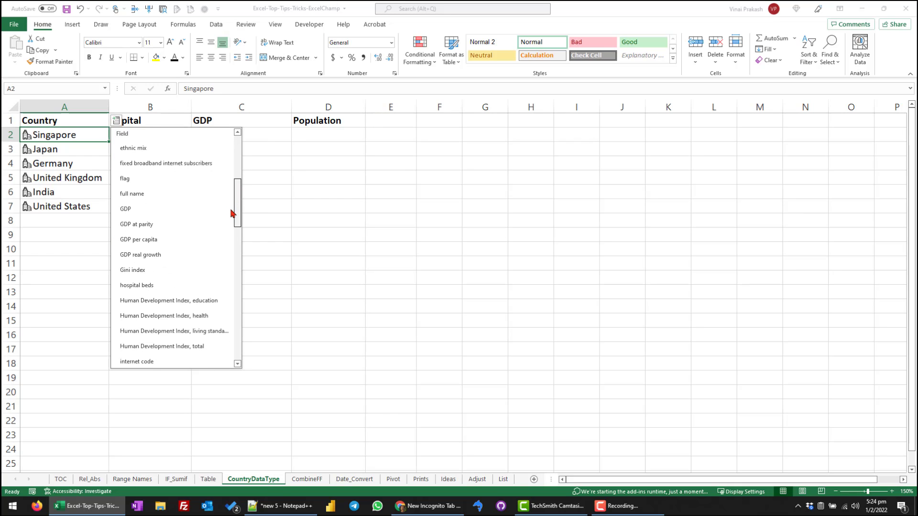
left_click(126, 210)
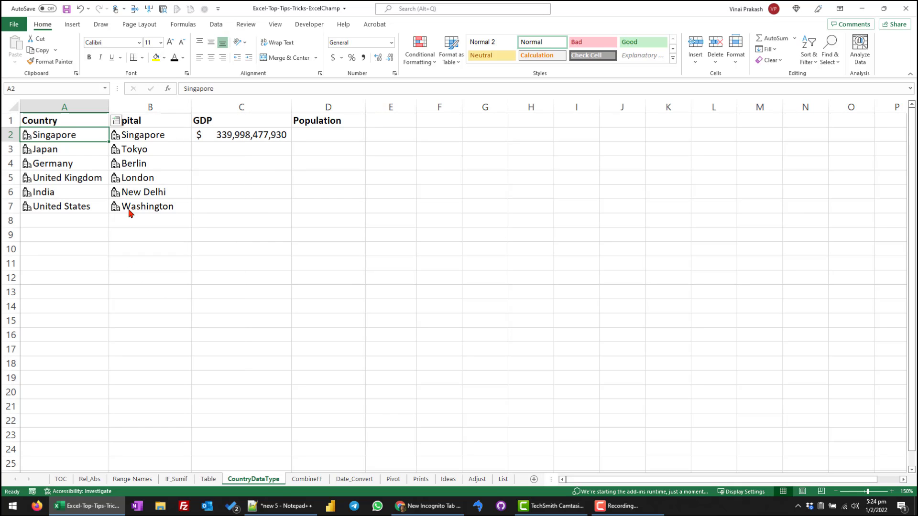
left_click(267, 136)
left_click_drag(291, 142, 287, 214)
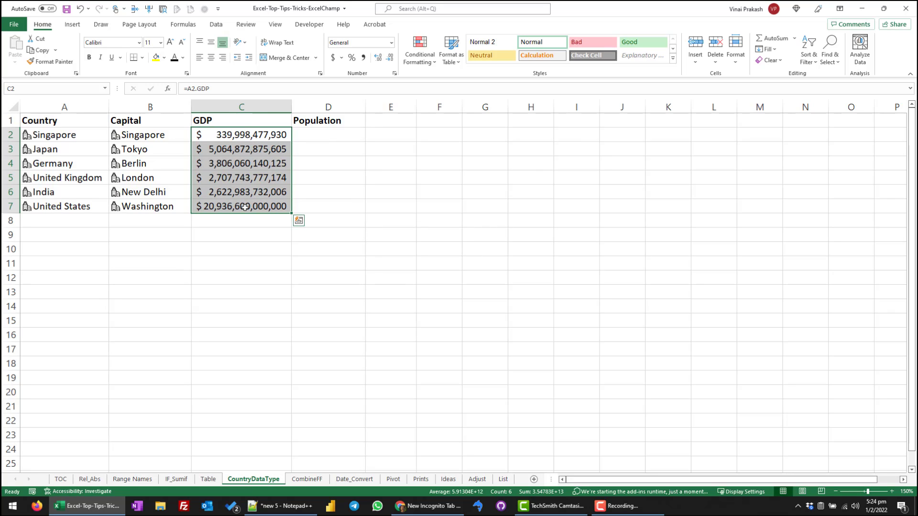
Extract the population field from Singapore in A2 into D2 and fill it down to D7.
left_click(320, 136)
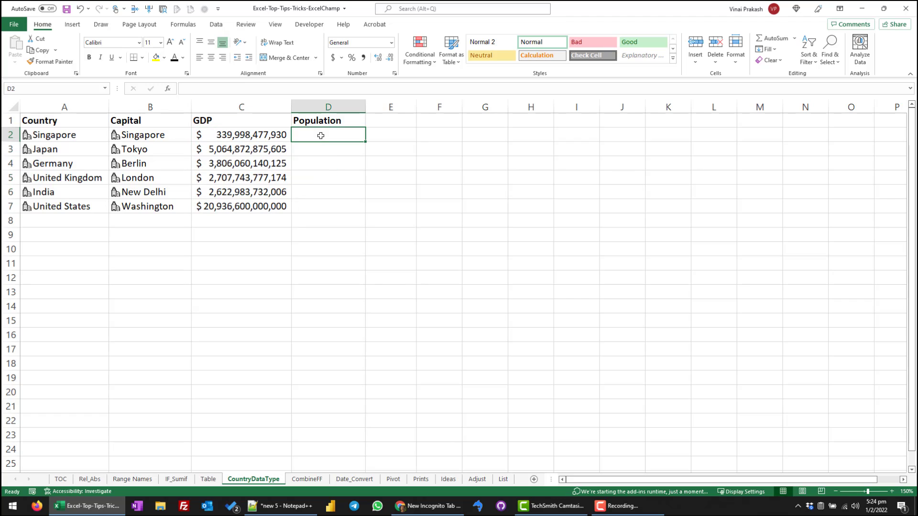
left_click(58, 137)
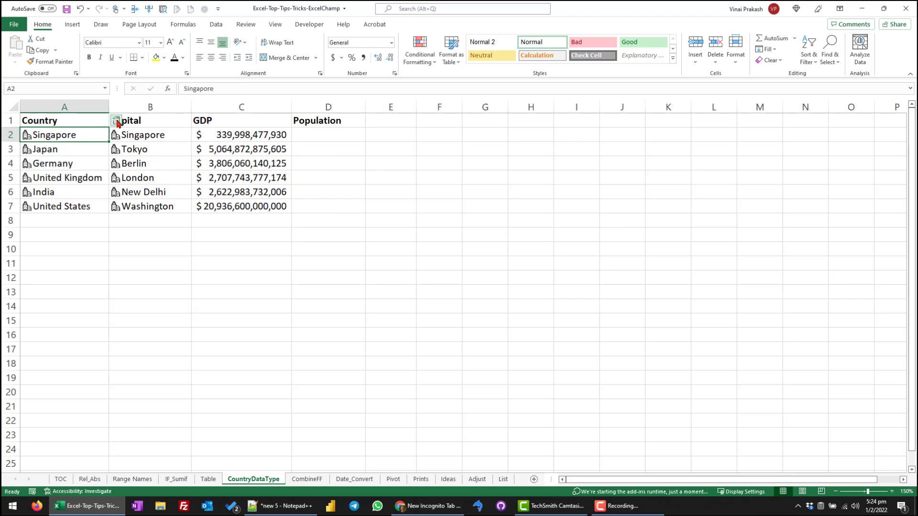
left_click(117, 122)
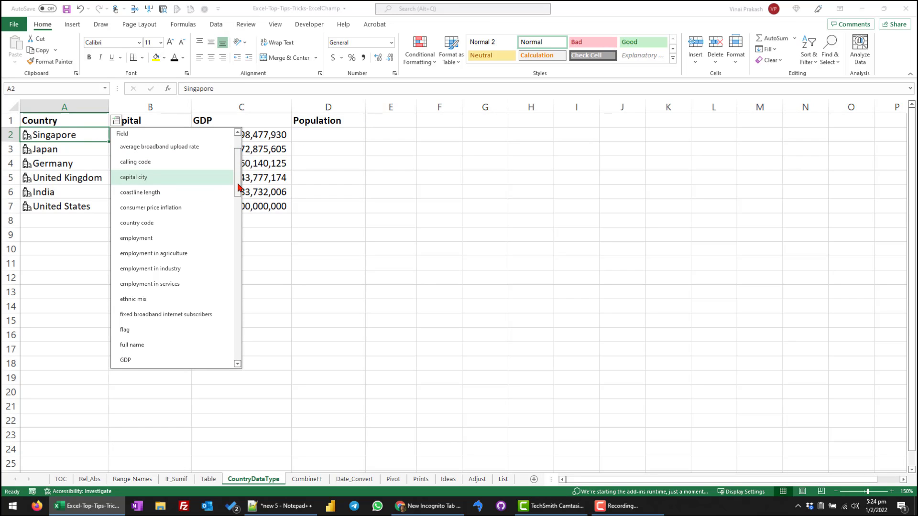
left_click_drag(237, 188, 223, 297)
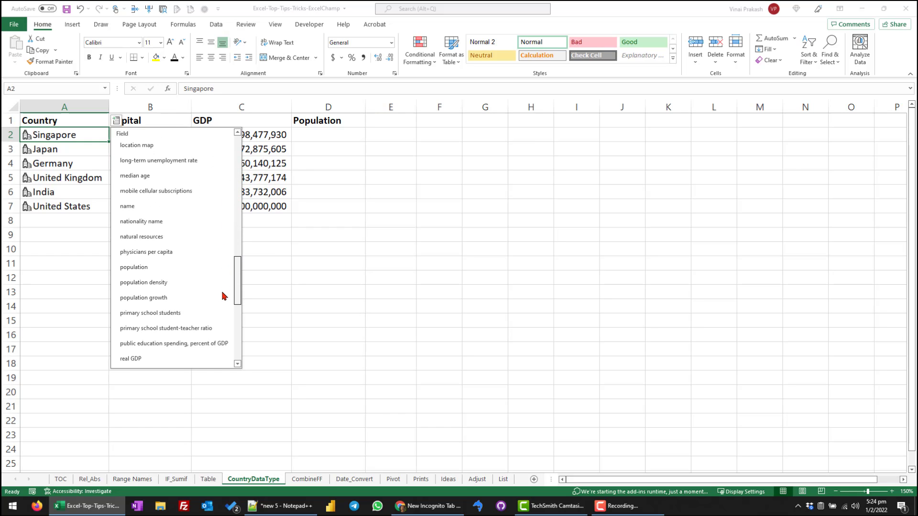
left_click(130, 268)
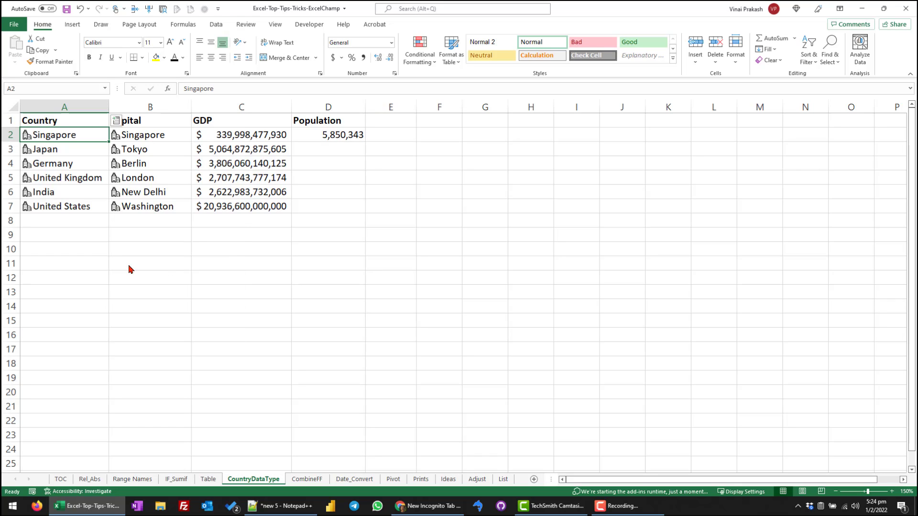
left_click(353, 136)
left_click_drag(366, 138, 357, 215)
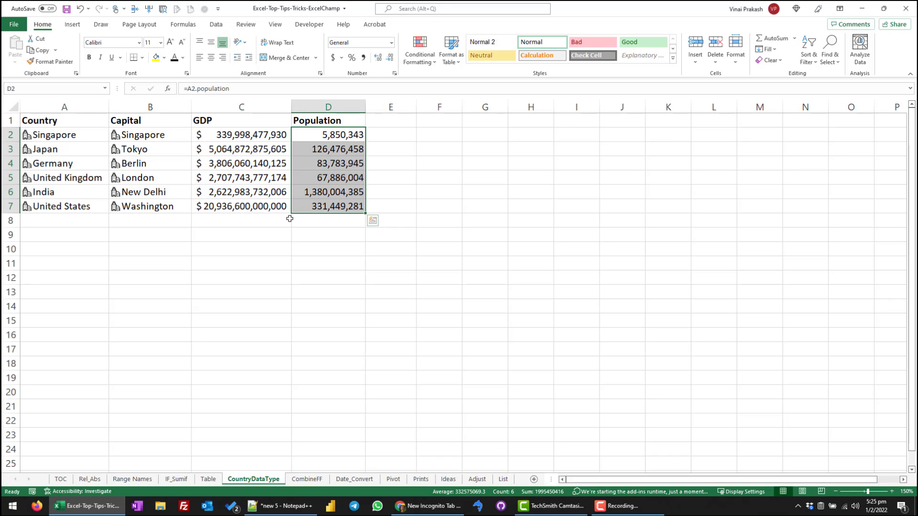
left_click(220, 227)
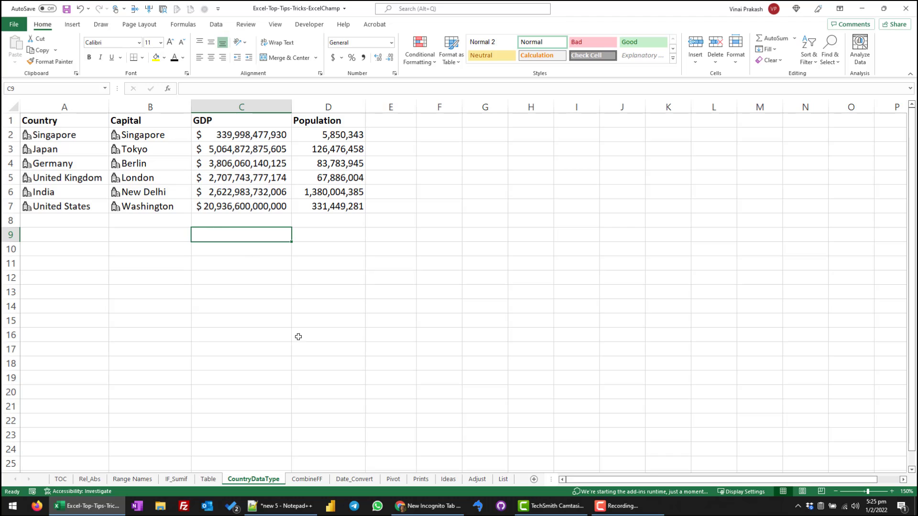
On the CombineFF sheet, join A3 and B3 with a space between them in C3 using CONCATENATE, and fill it down to C11.
left_click(302, 479)
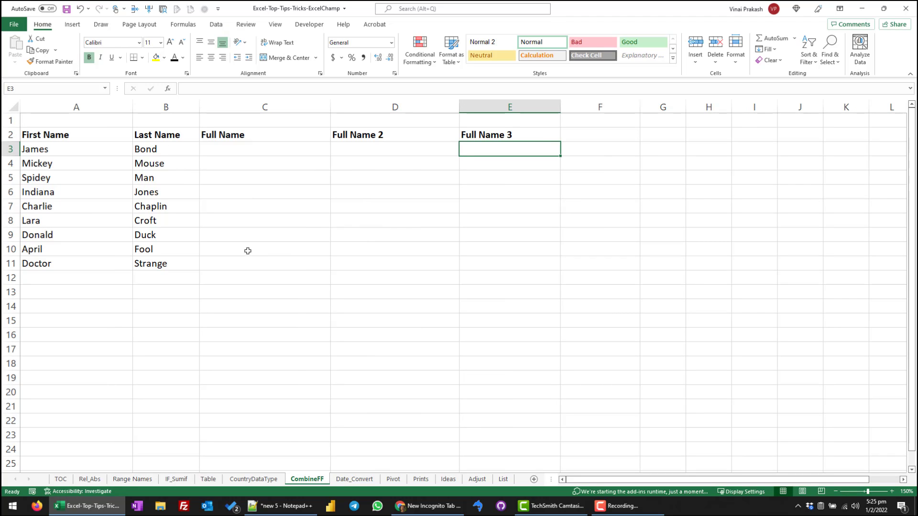
left_click(79, 150)
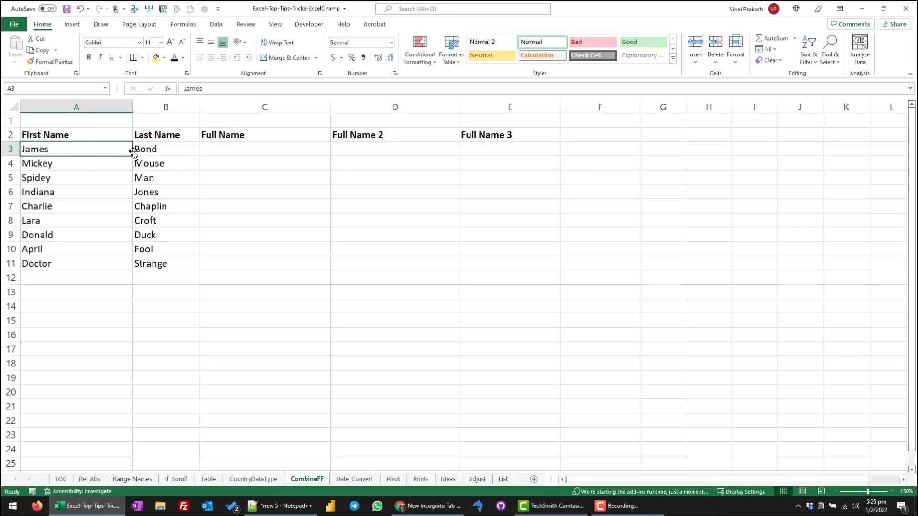
left_click(243, 152)
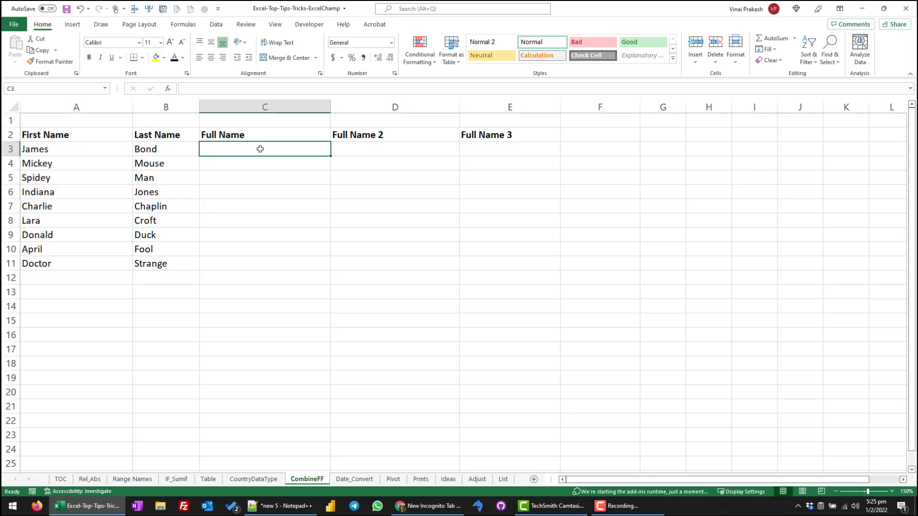
type("=")
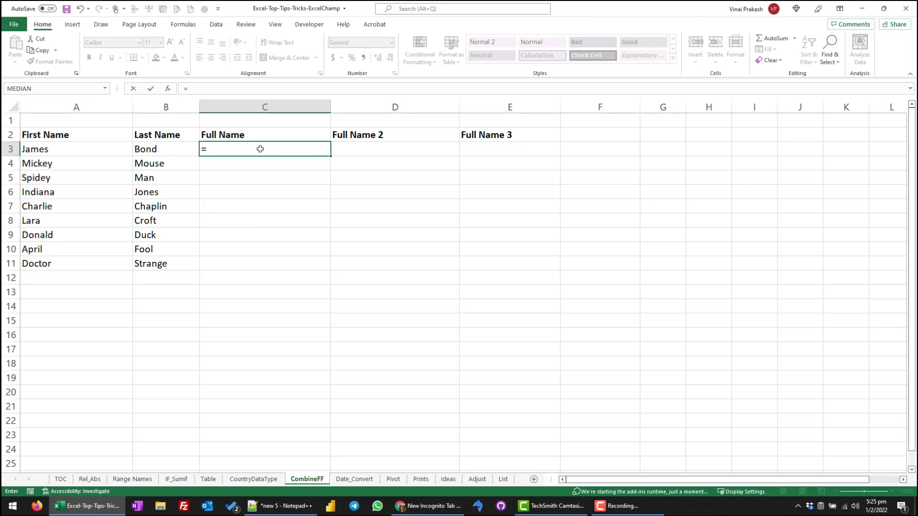
type("Concatenate")
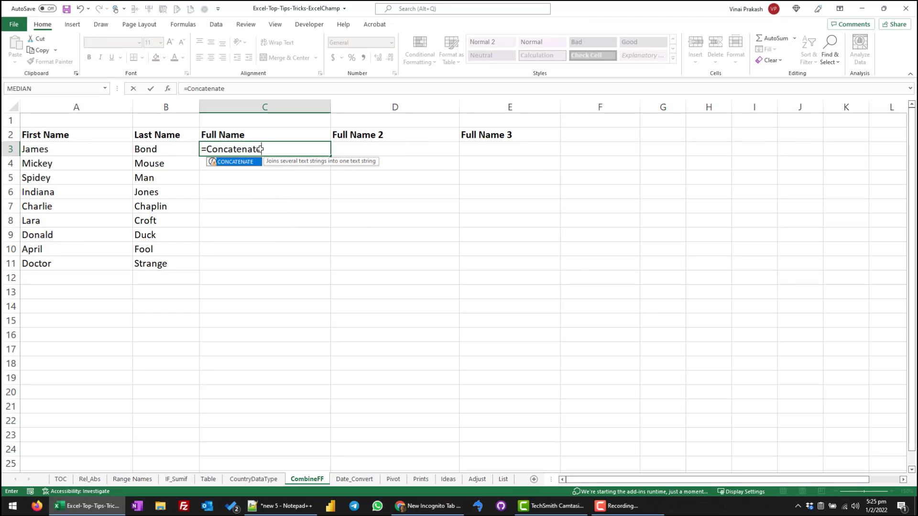
type("(")
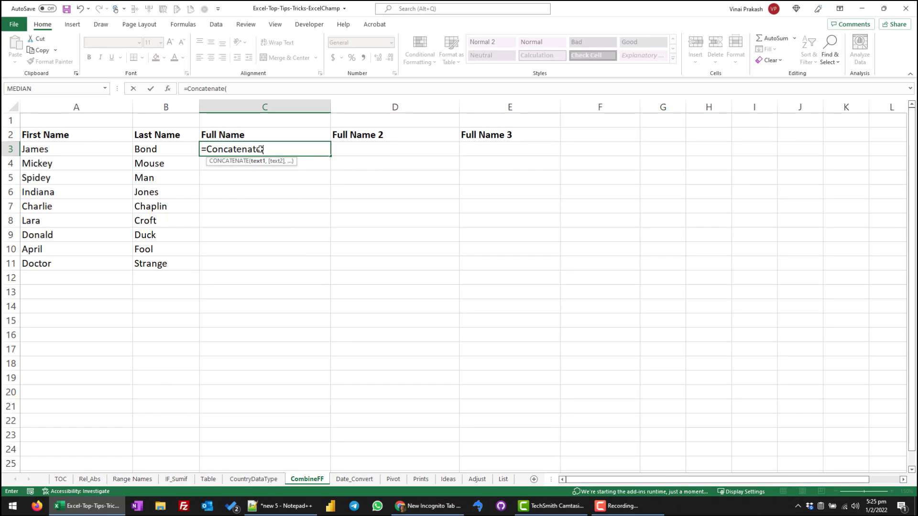
left_click(71, 151)
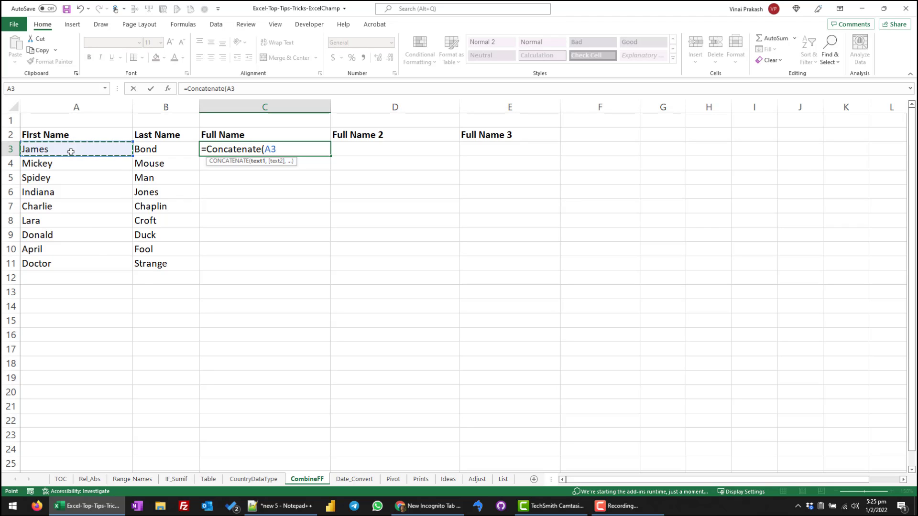
type(",")
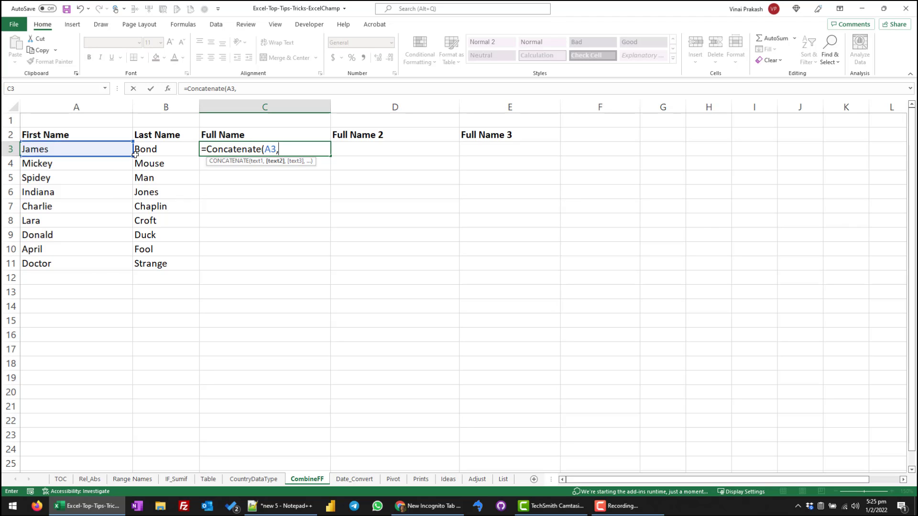
type("\" \"")
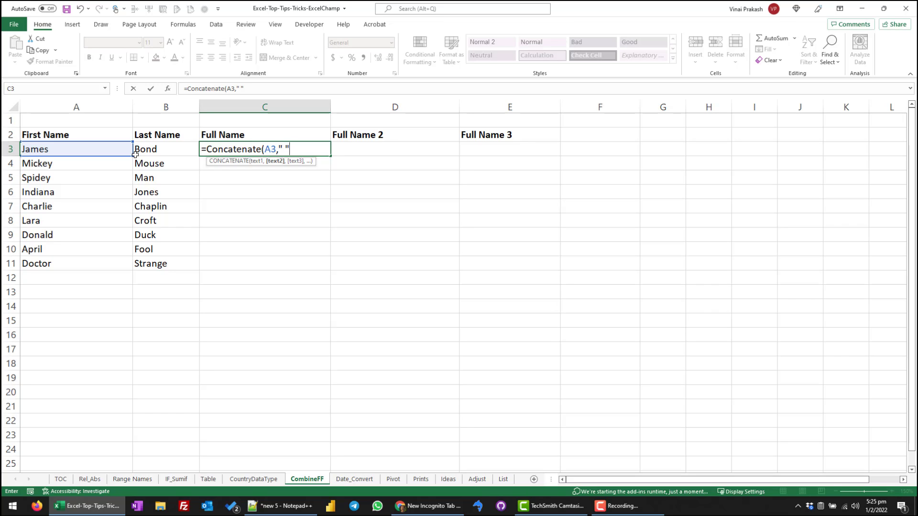
type(",")
left_click(175, 148)
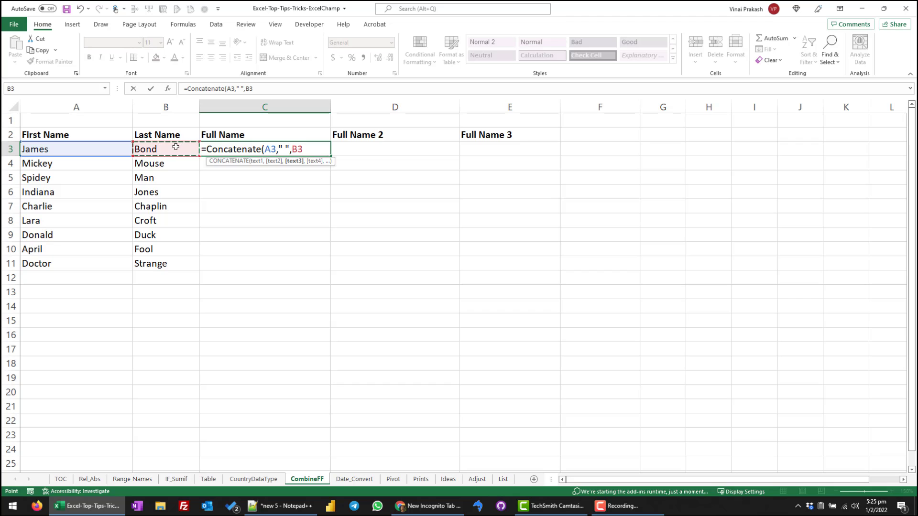
type(")")
key("Return")
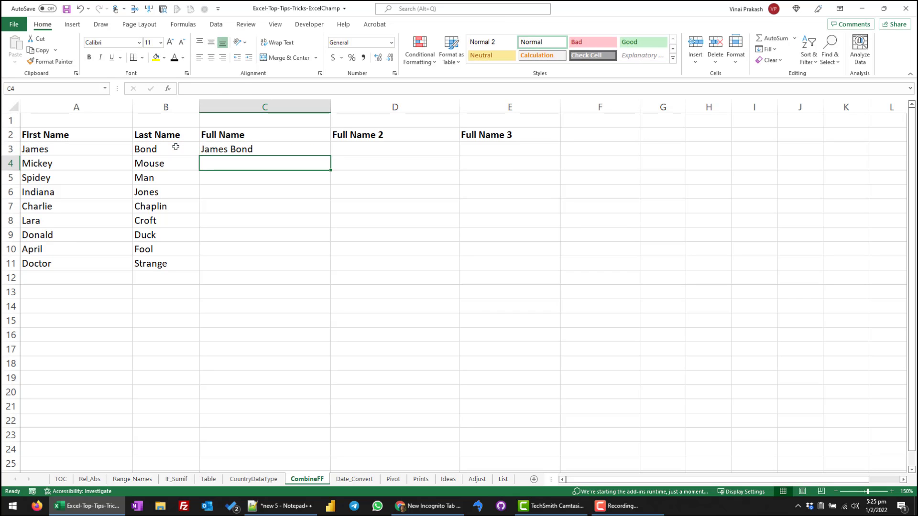
left_click(227, 148)
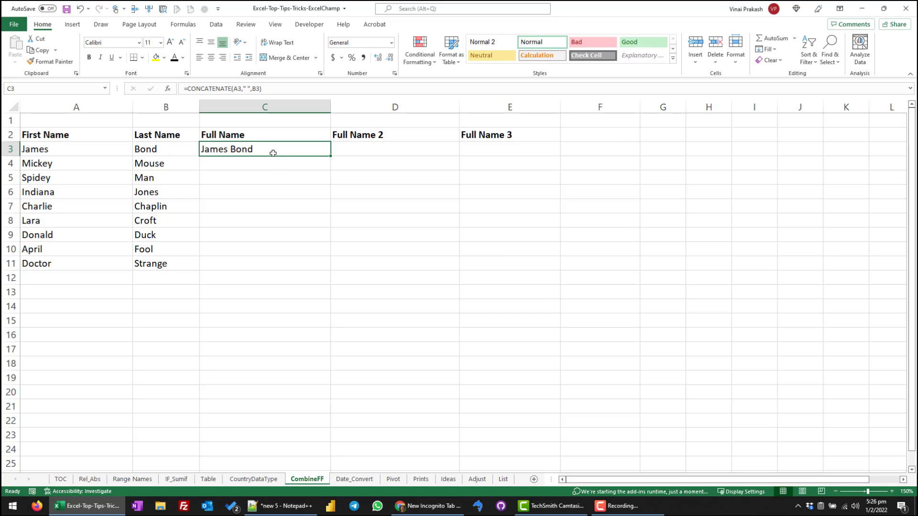
double_click(330, 157)
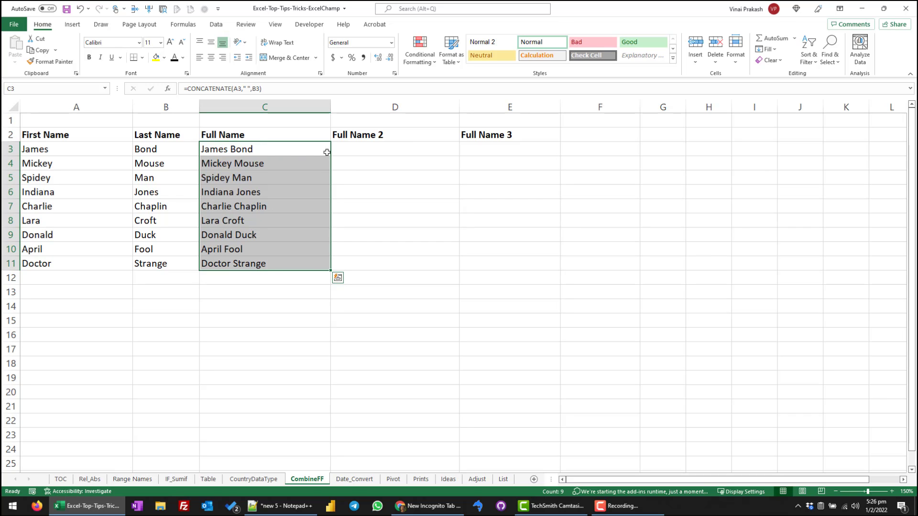
Build Full Name 2 in D3 with the formula =CONCAT(A3," ",B3) and fill it down to D11.
left_click(403, 152)
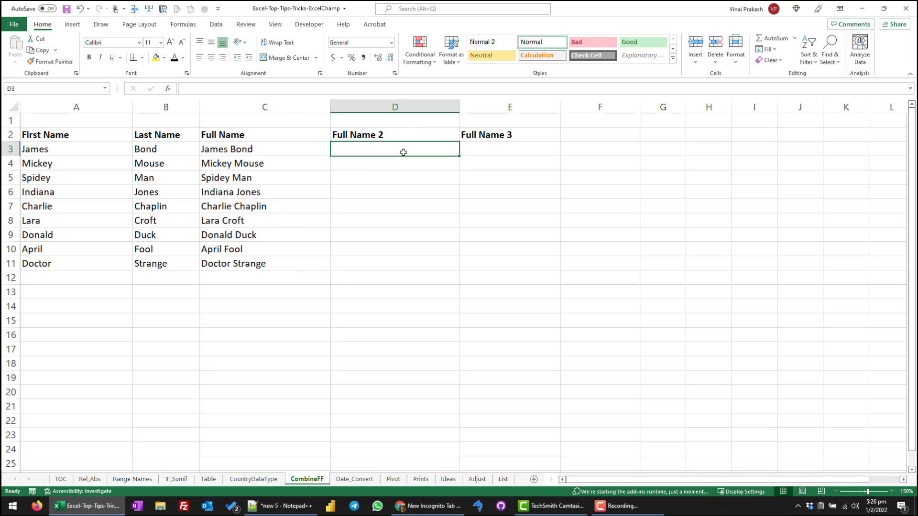
type("=con")
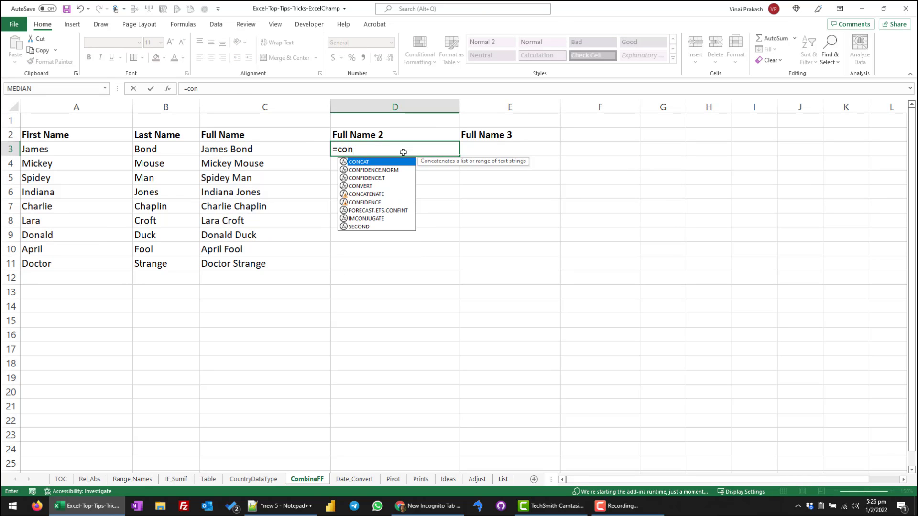
key("Tab")
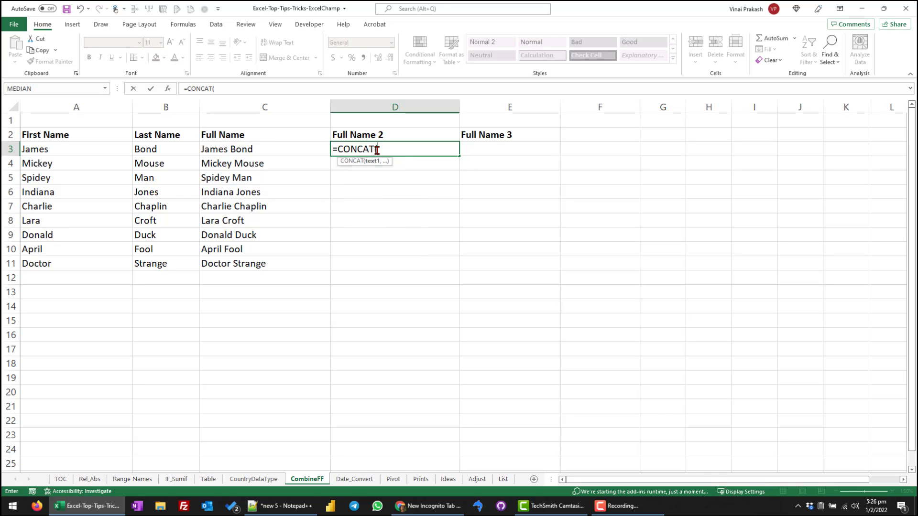
left_click(61, 149)
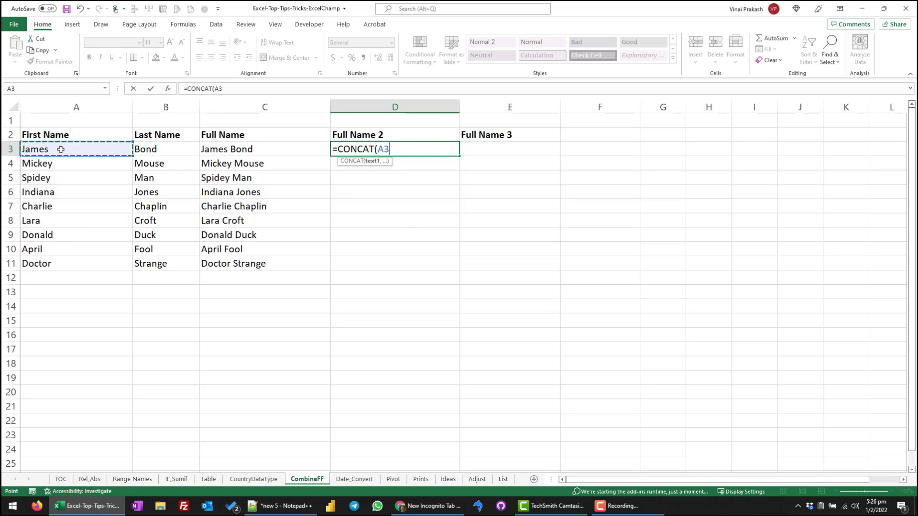
type(",")
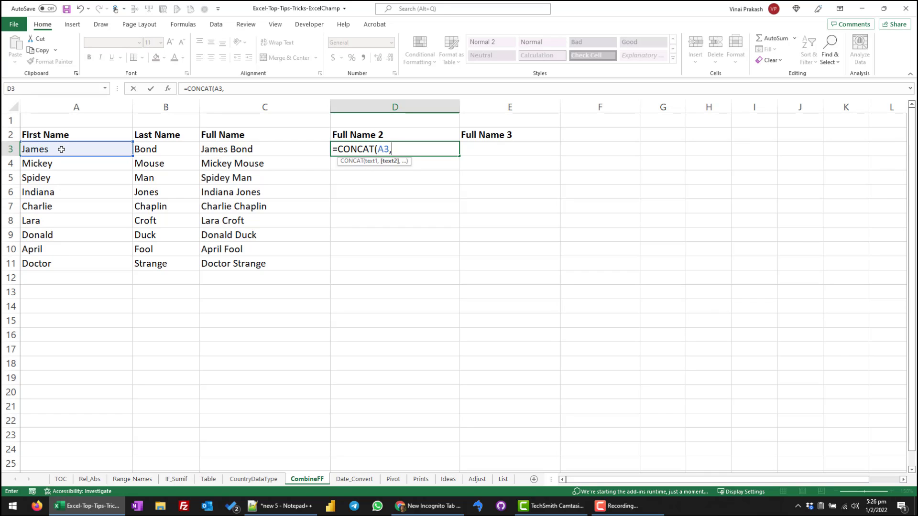
type("\" \",")
left_click(145, 150)
type(")")
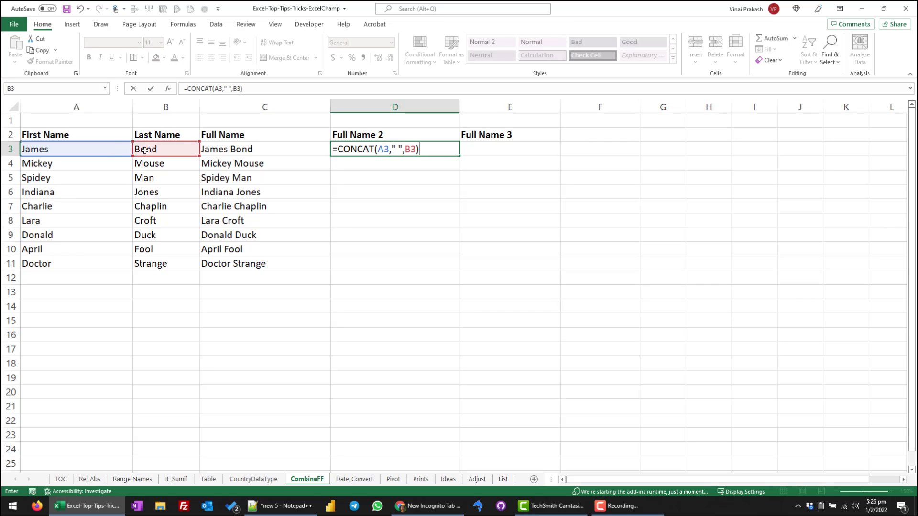
key("Return")
left_click(357, 150)
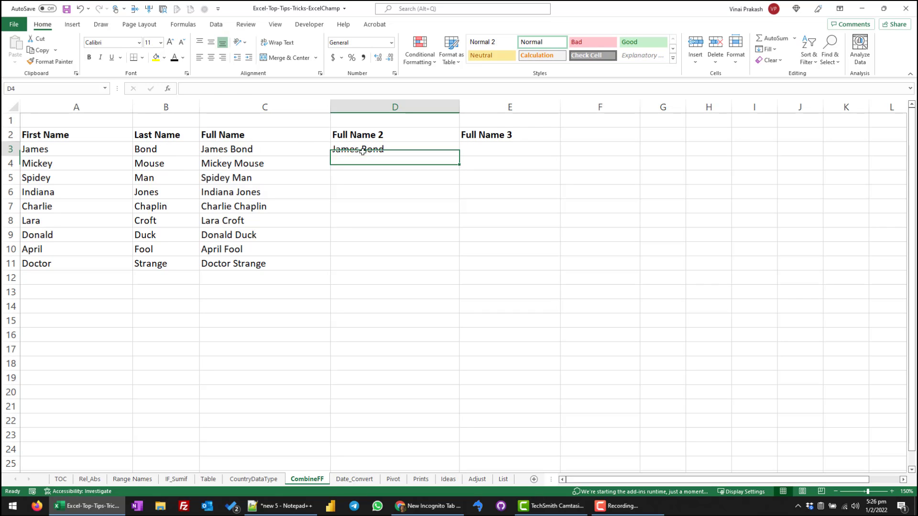
left_click_drag(454, 176, 443, 272)
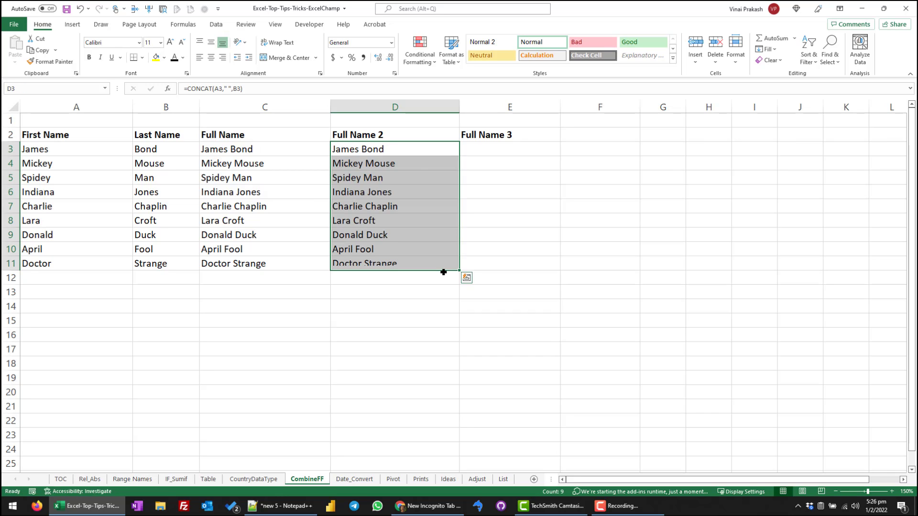
left_click(293, 143)
left_click(362, 147)
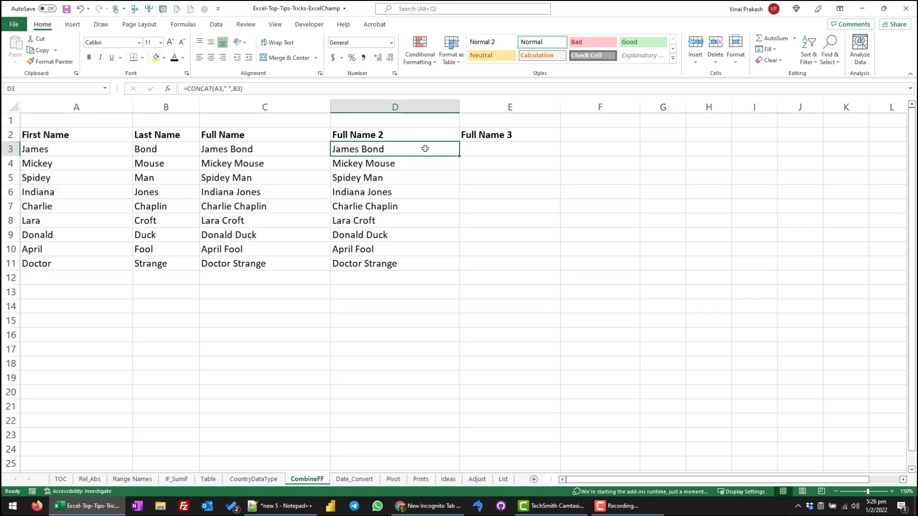
Build Full Name 3 in E3 using the ampersand operator with the formula =A3&" "&B3.
left_click(494, 151)
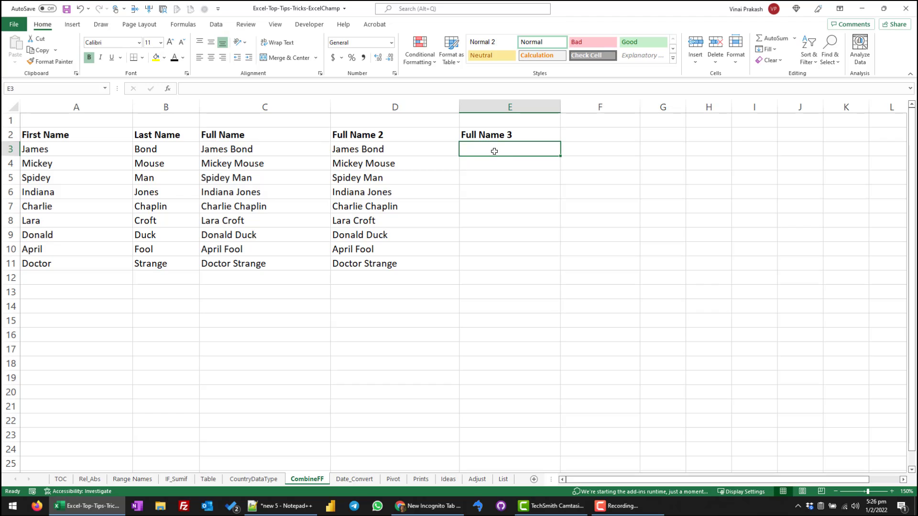
type("=")
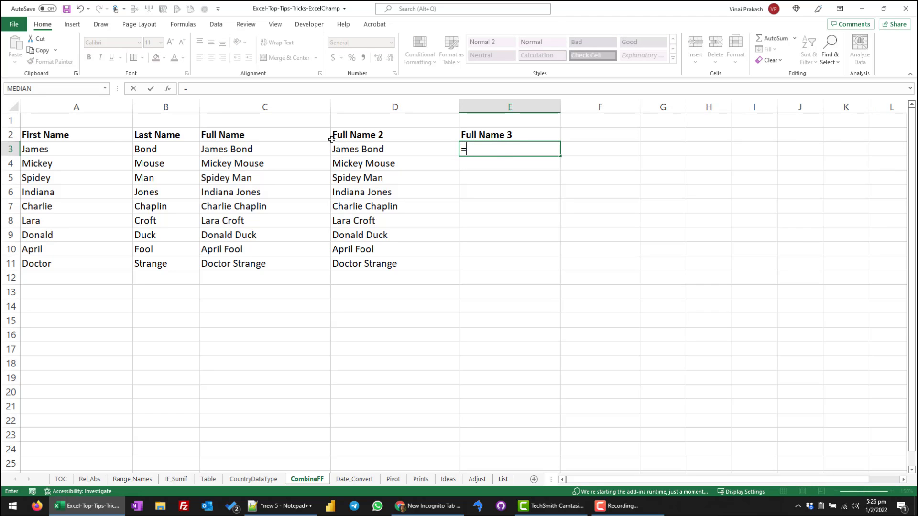
left_click(101, 152)
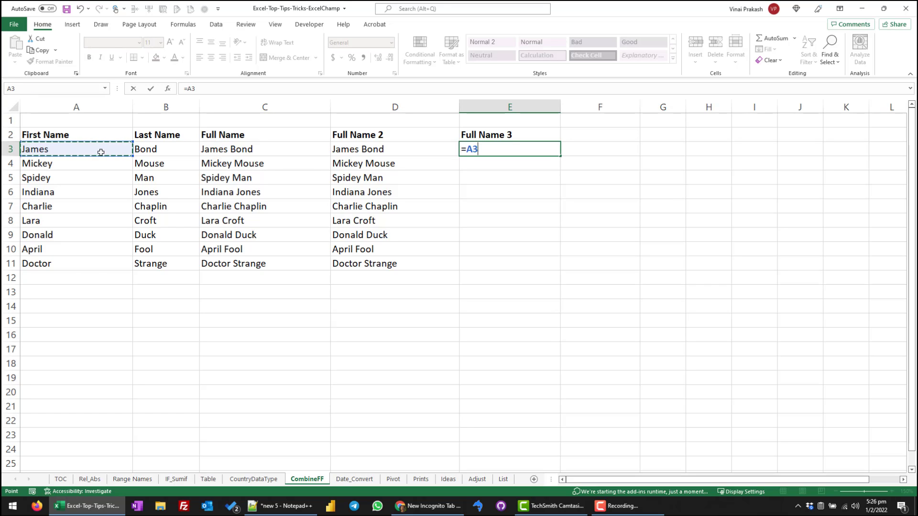
type("&\" ")
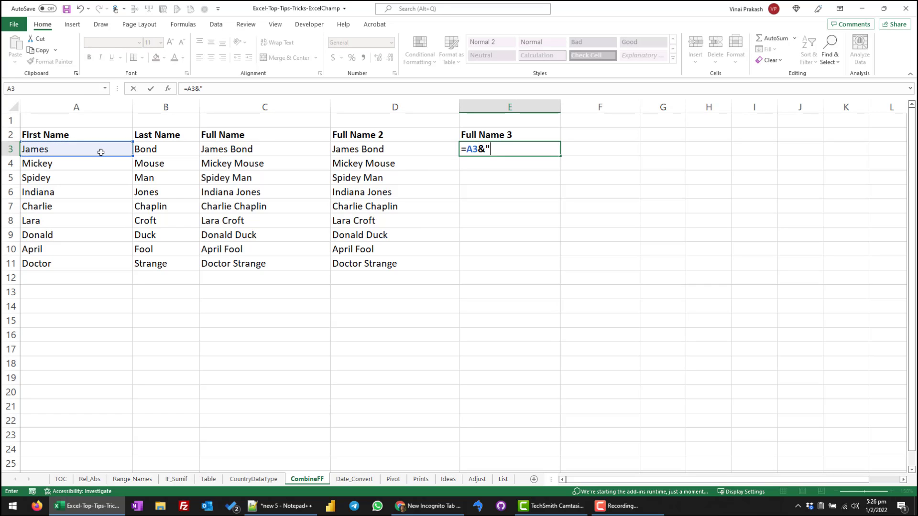
type("\"&")
left_click(167, 152)
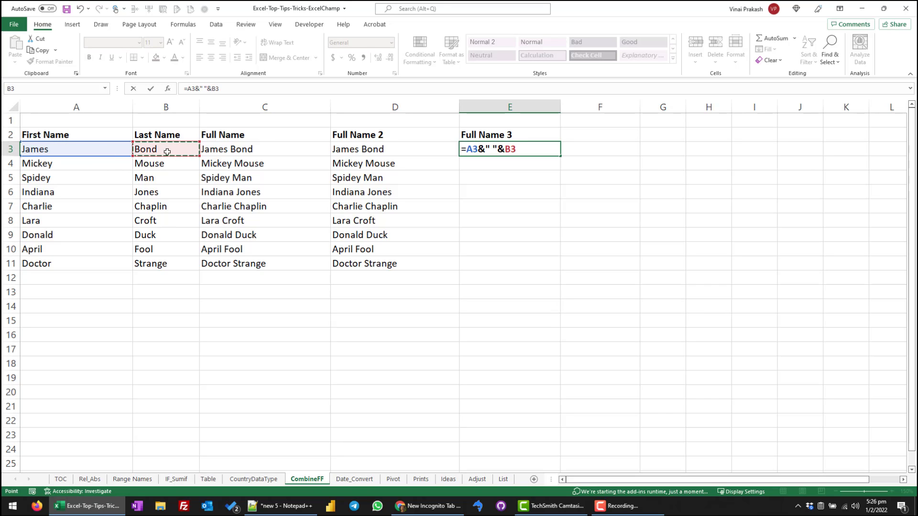
key("Return")
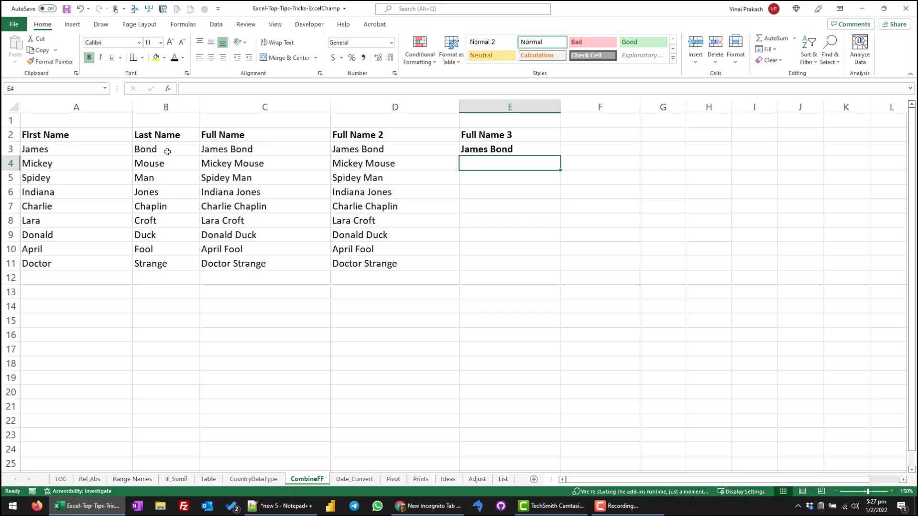
Fill the ampersand formula in E3 down to E11 and compare it with the CONCATENATE formula in C3.
left_click(475, 150)
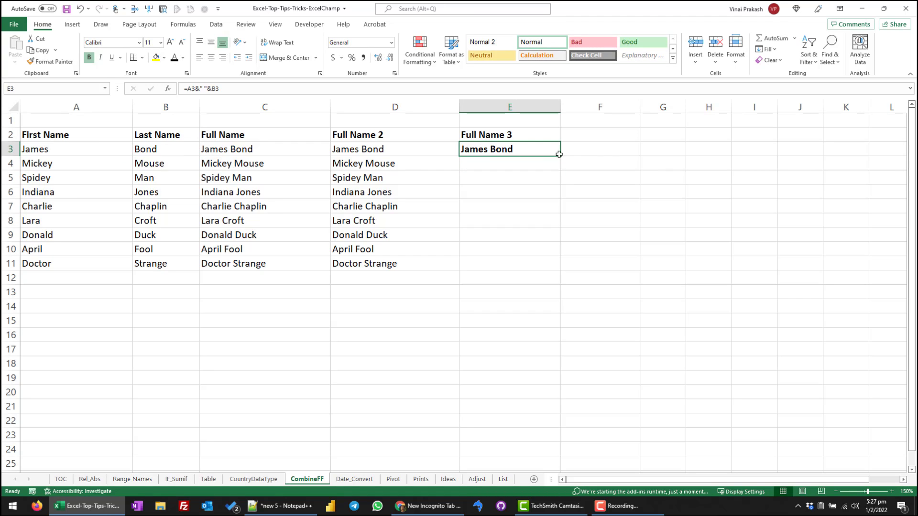
double_click(561, 157)
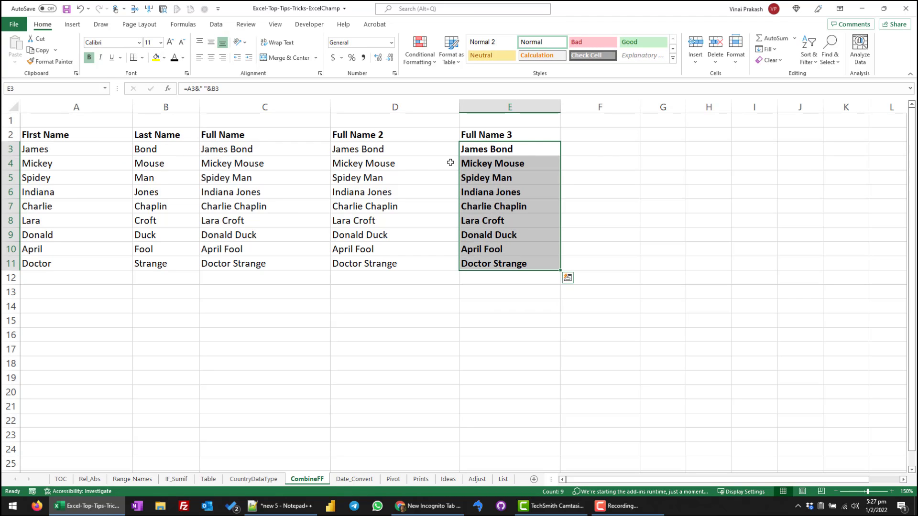
left_click(272, 150)
double_click(271, 149)
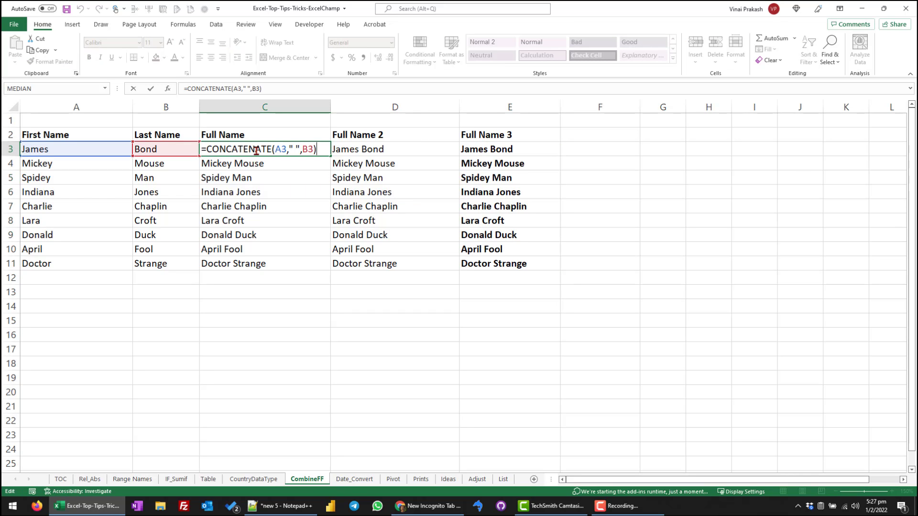
left_click(491, 149)
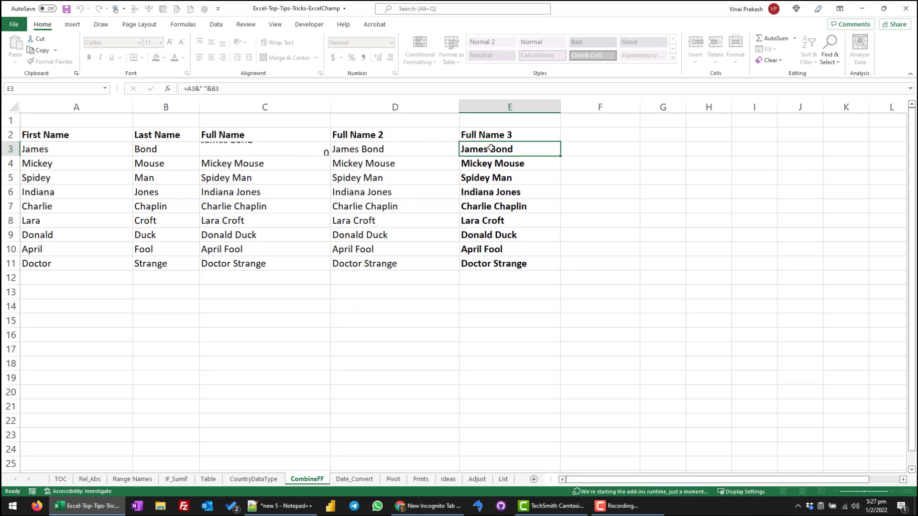
key("F2")
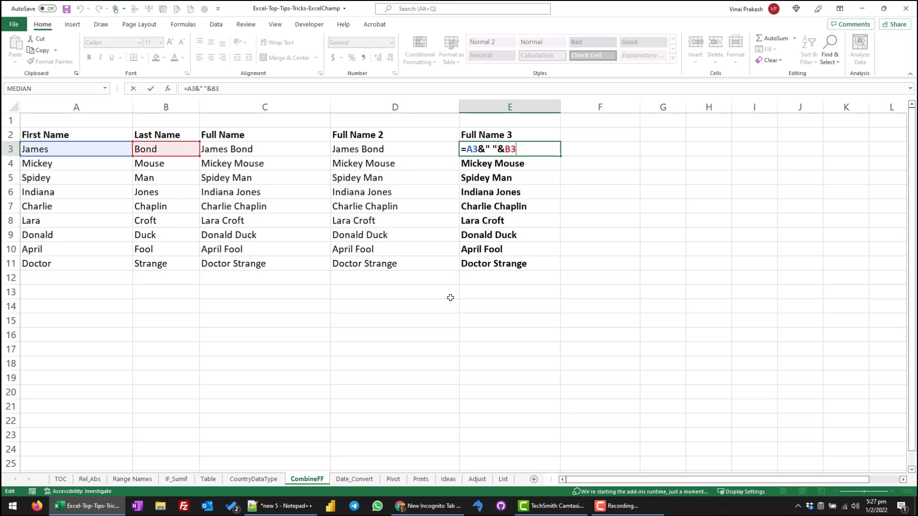
left_click(433, 296)
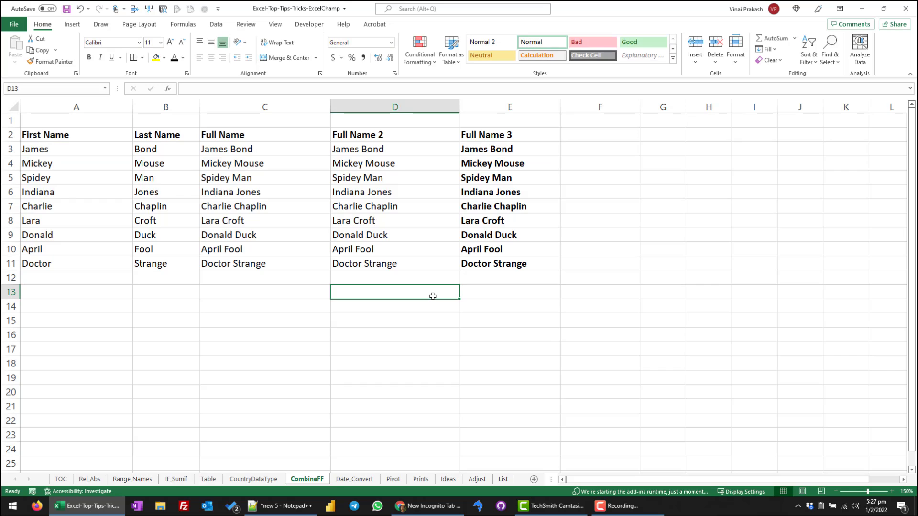
Add the column header Flash Filled Name in F2.
left_click(615, 137)
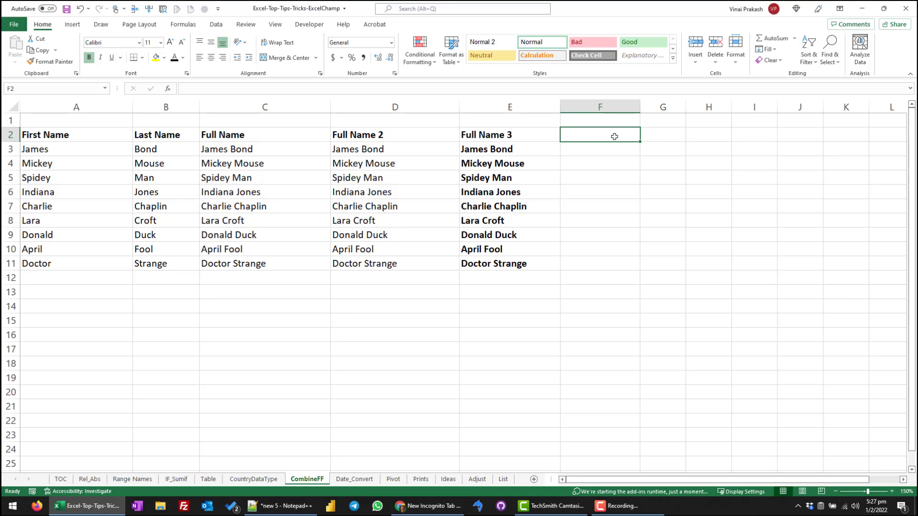
type("Flash")
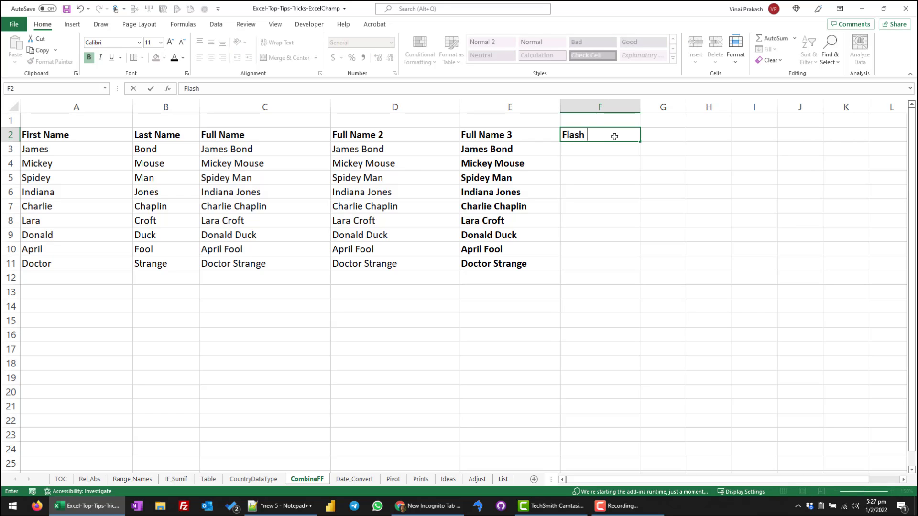
type(" Filled Name")
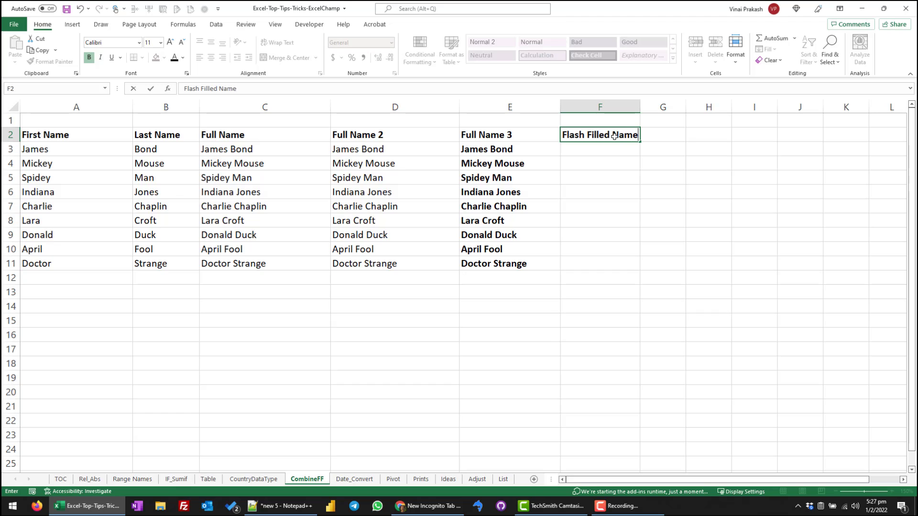
key("Return")
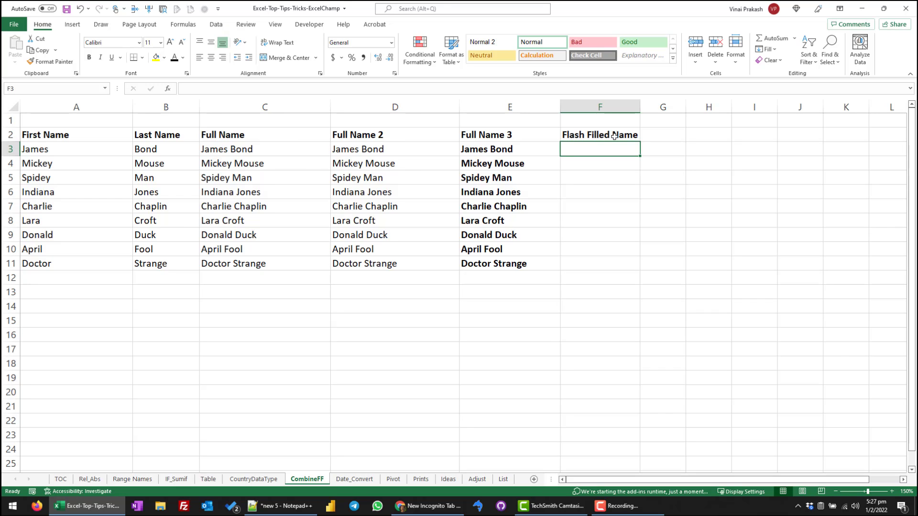
Enter the full name from A3 and B3 as plain text in F3, start the same pattern in F4, and accept Flash Fill through F11.
type("James B")
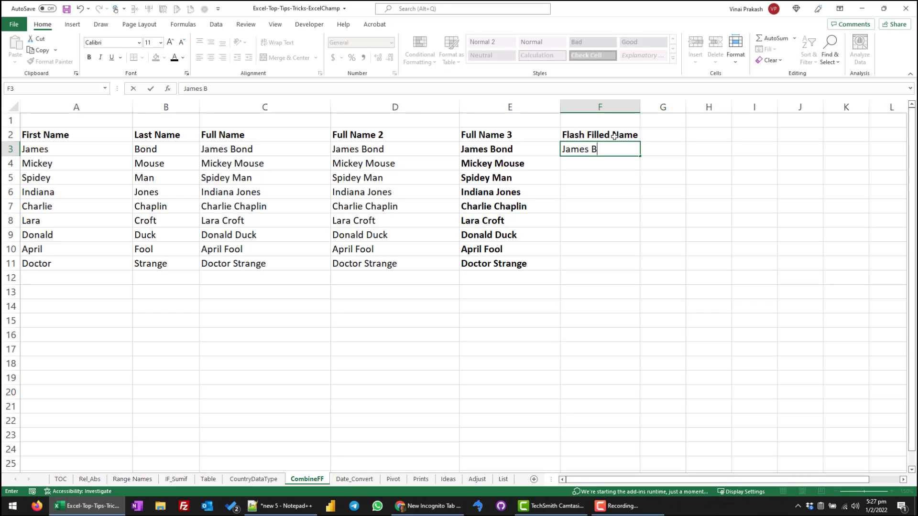
type("ond")
key("Return")
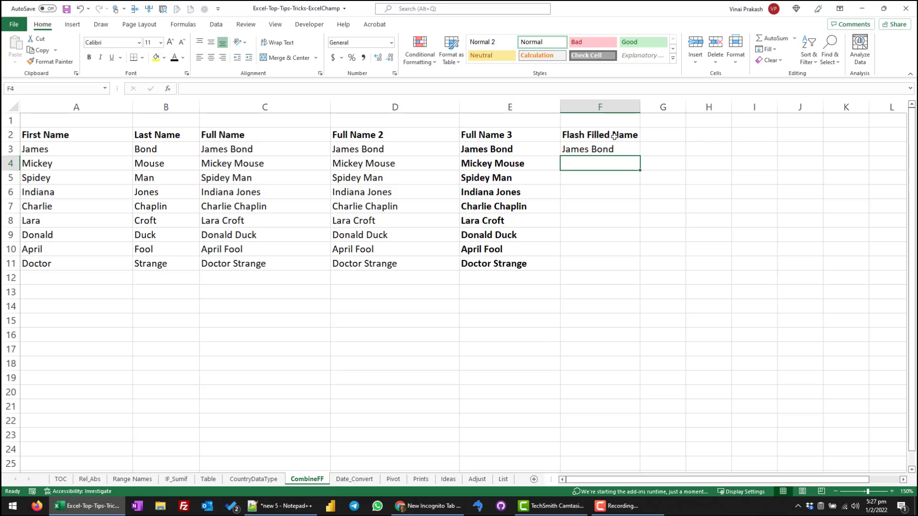
type("Mickey Mouse")
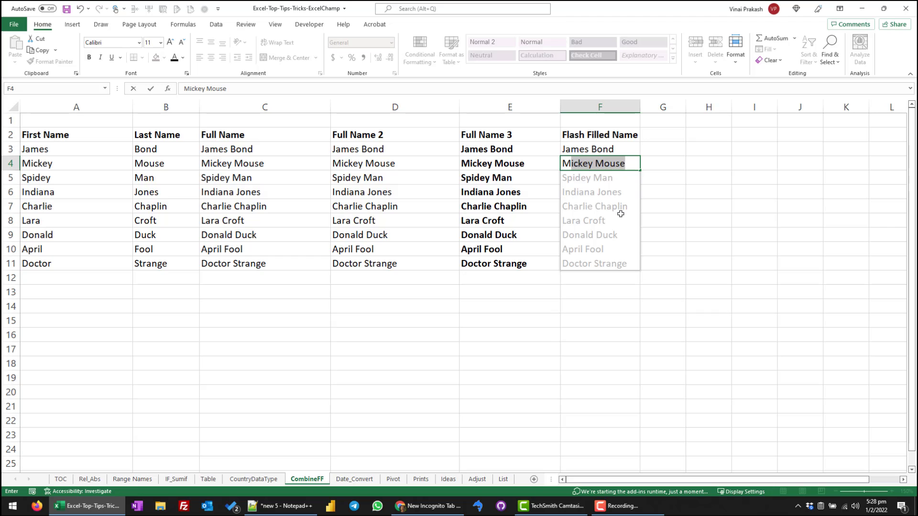
key("Return")
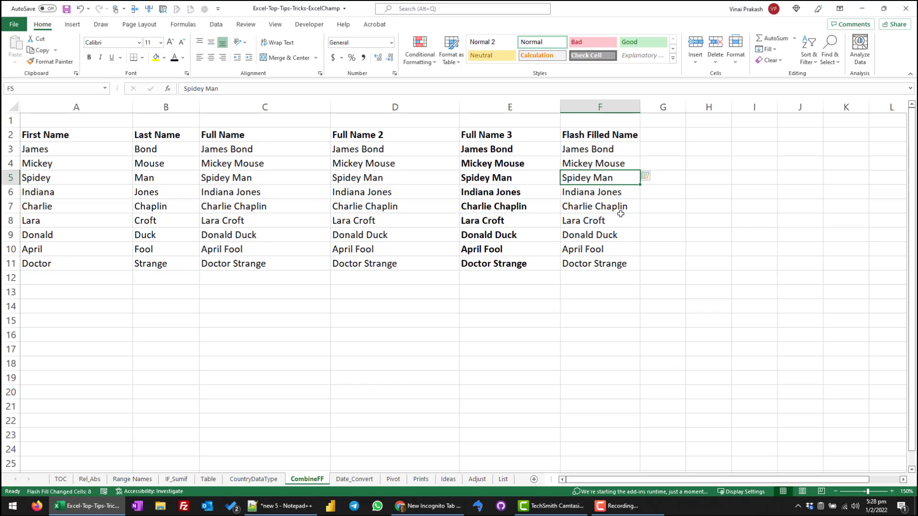
left_click(594, 152)
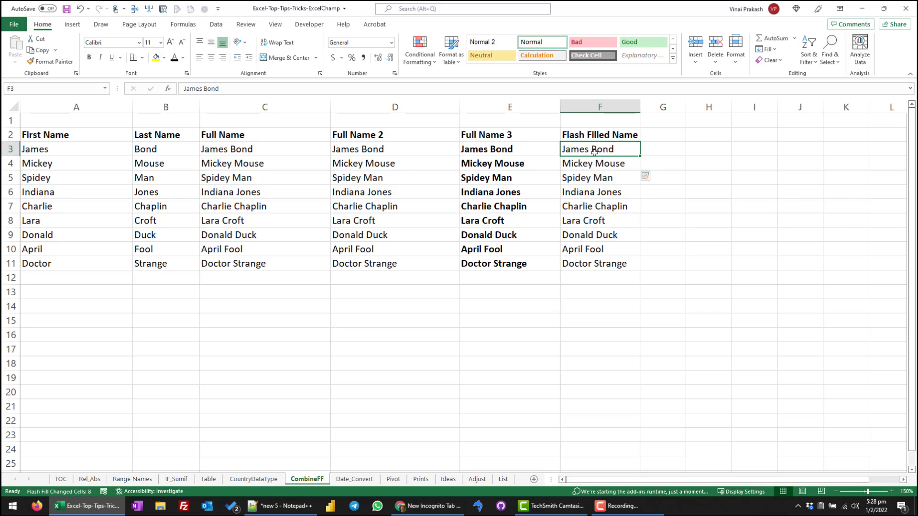
left_click(591, 164)
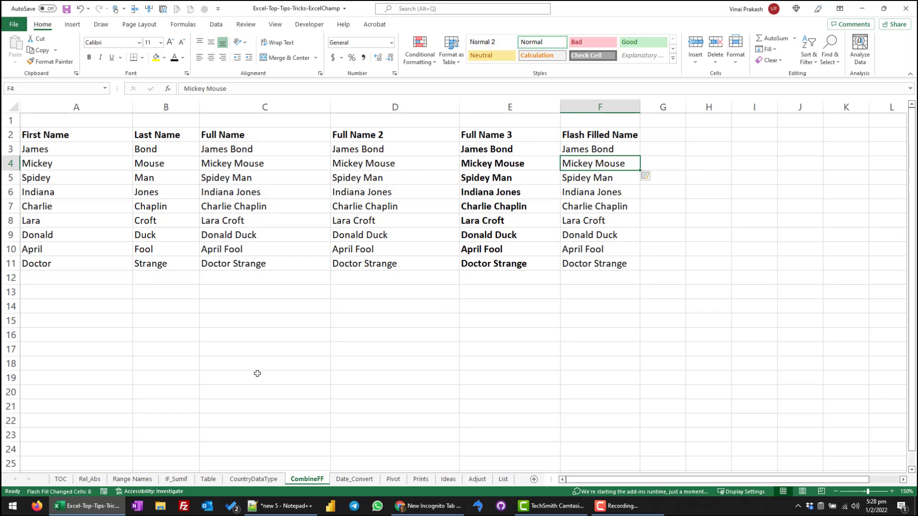
On the Date_Convert sheet, enter the formula =TODAY() in cell D1 for today's date.
left_click(352, 479)
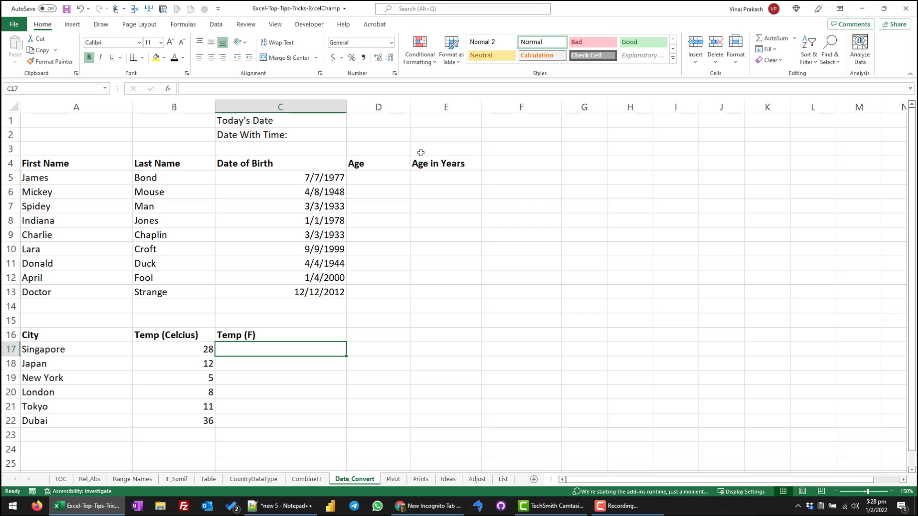
left_click(392, 123)
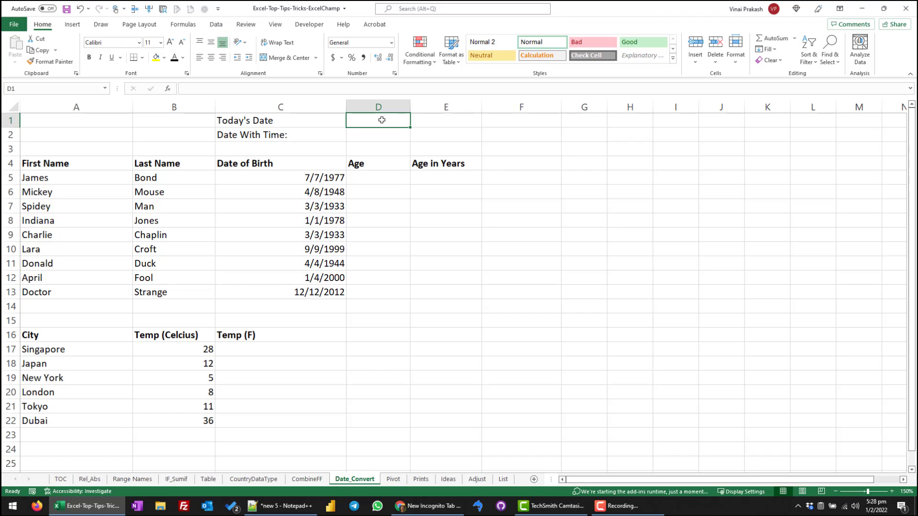
type("=")
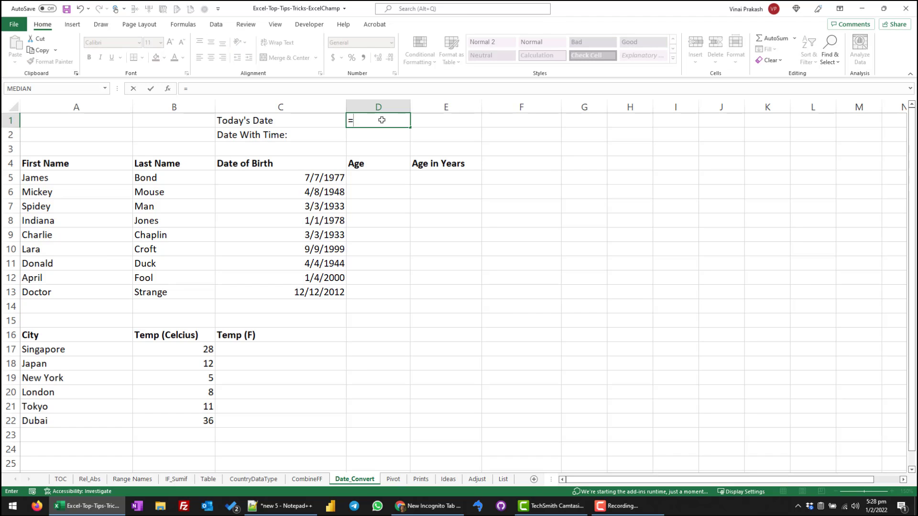
type("today")
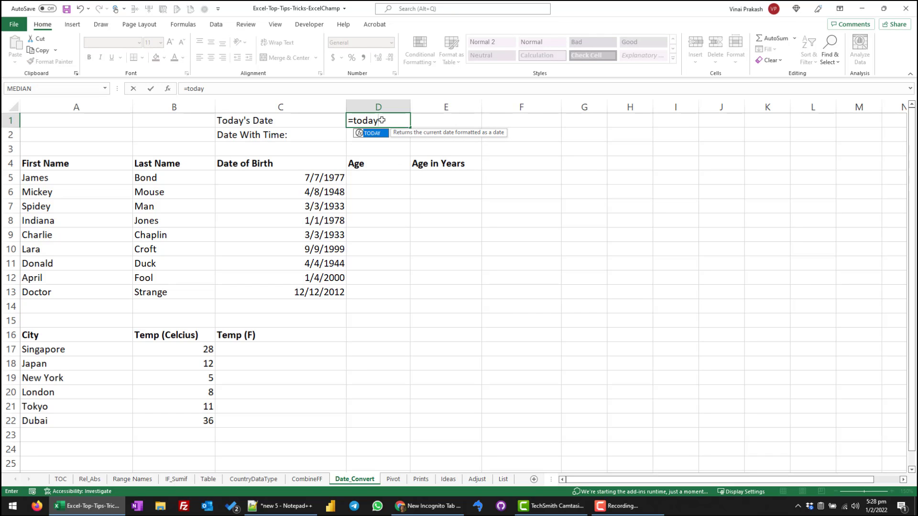
type("()")
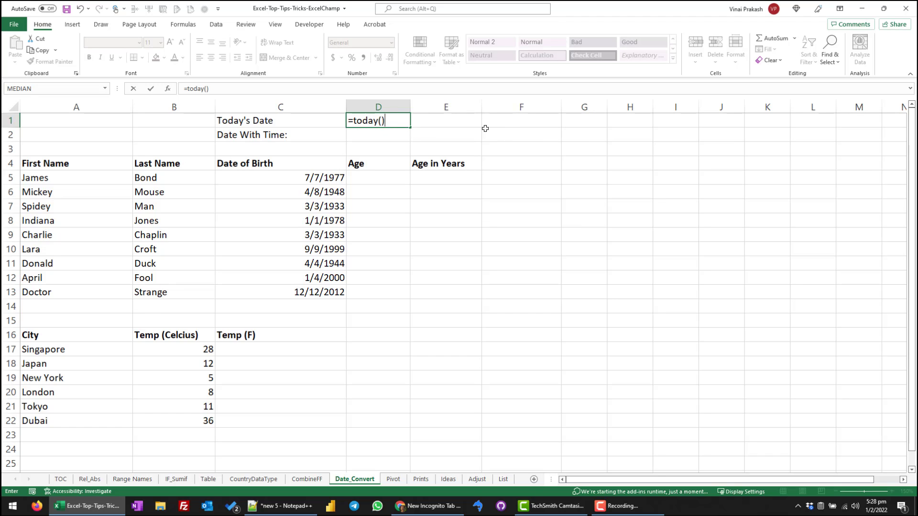
key("Return")
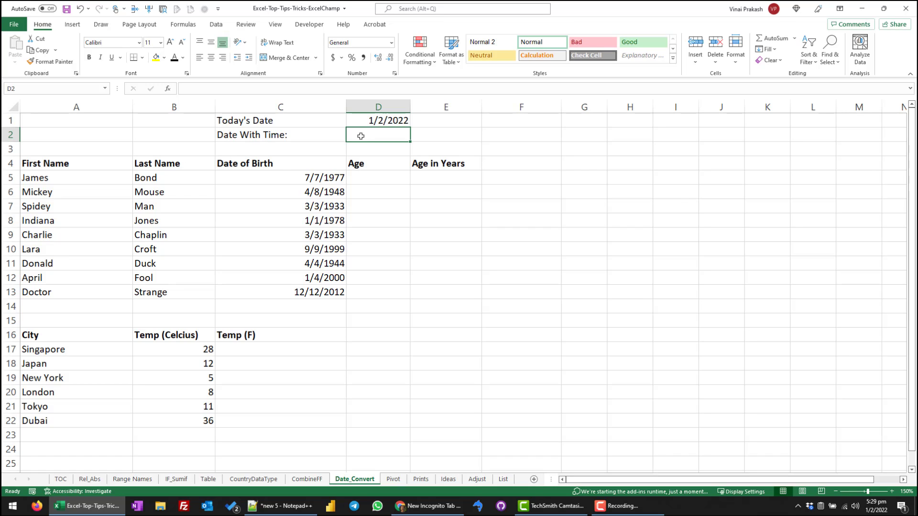
Enter =NOW() in cell D2 for the date with time, and widen column D to fit it.
type("=now")
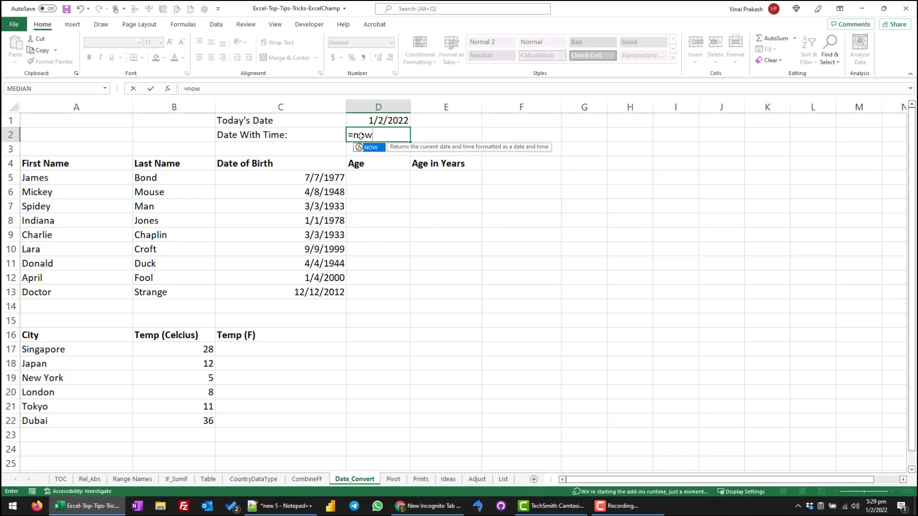
type("()")
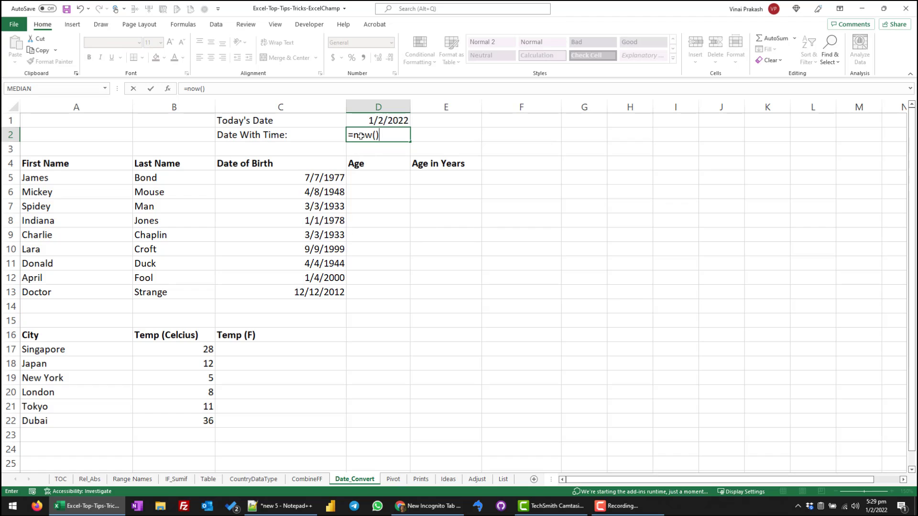
key("Return")
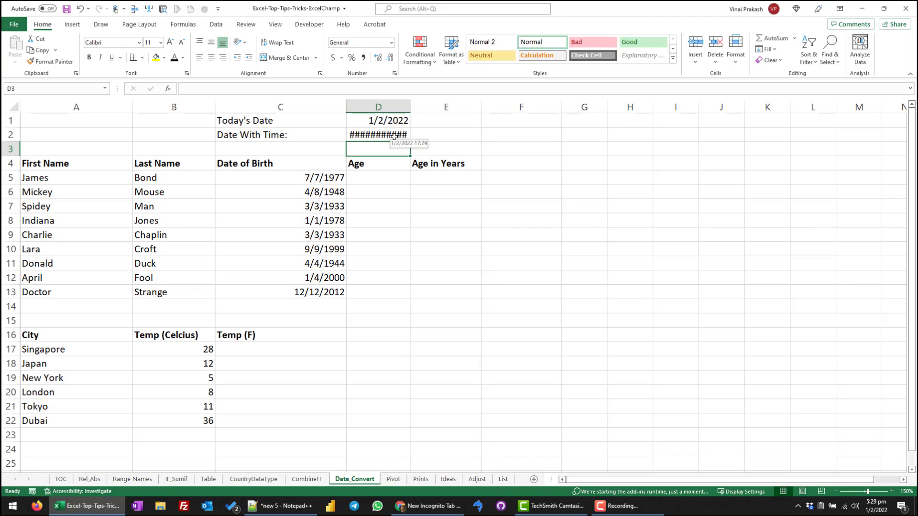
left_click_drag(410, 107, 439, 103)
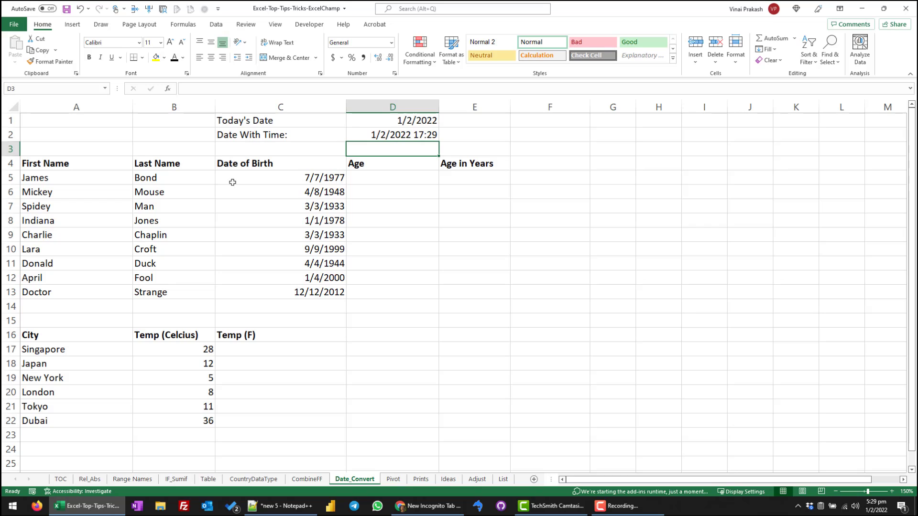
Calculate the age in D5 with =$D$1-C5, keeping D1 absolute, and fill the formula down through D13.
left_click(379, 179)
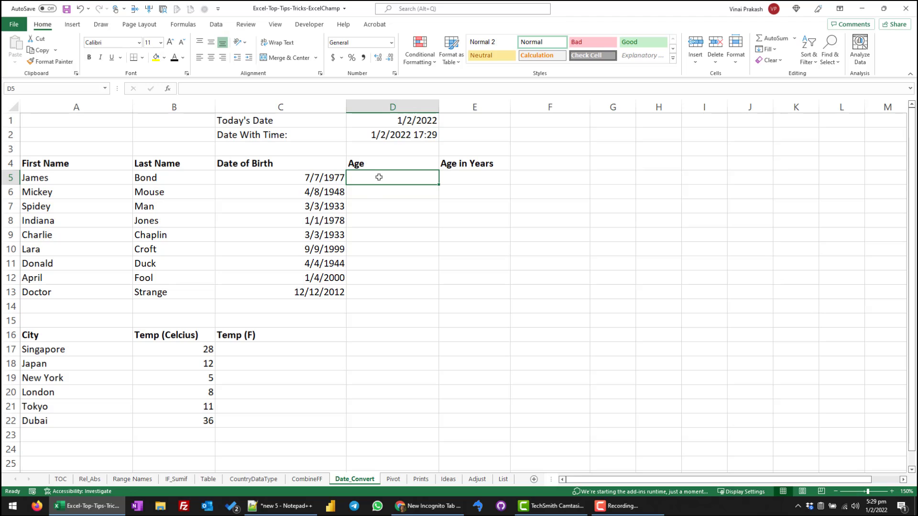
type("=")
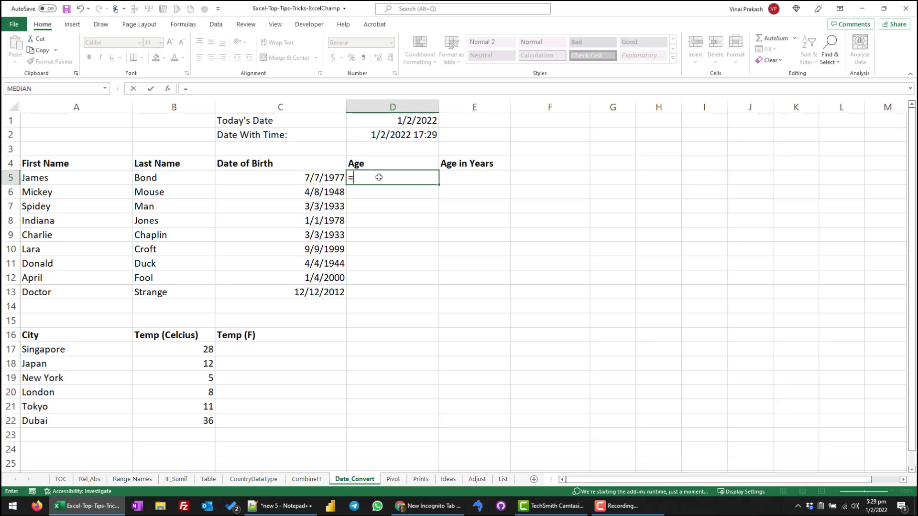
left_click(396, 122)
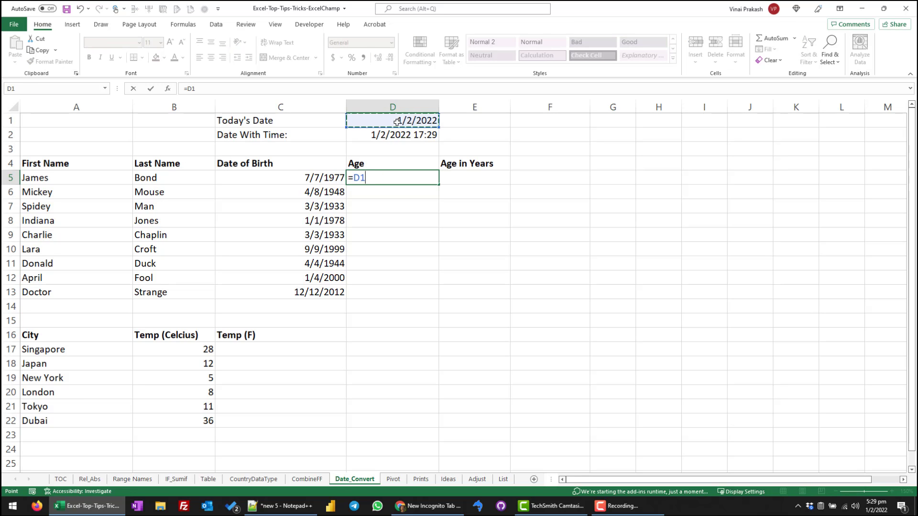
key("F4")
type("-")
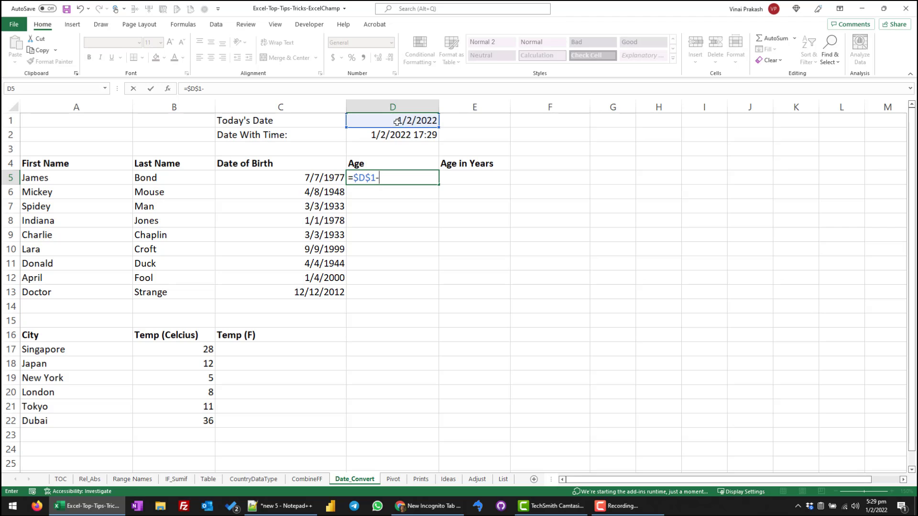
left_click(294, 180)
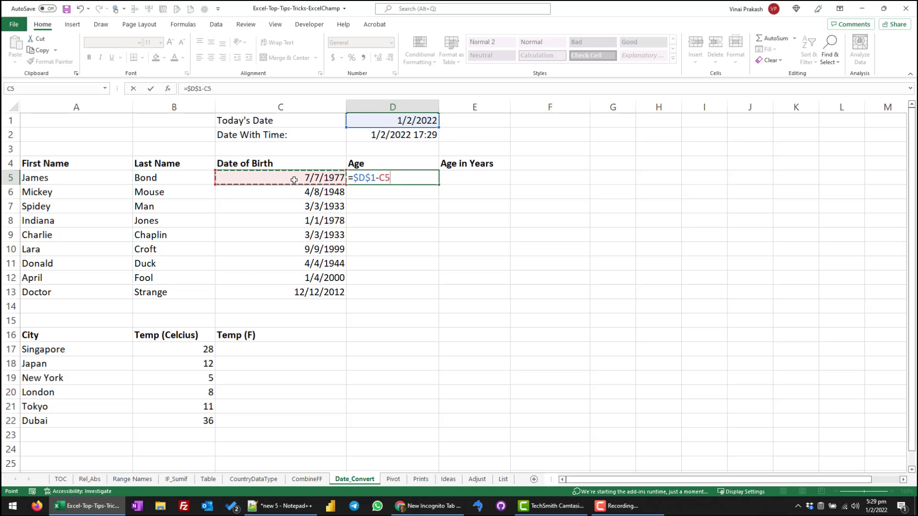
key("Return")
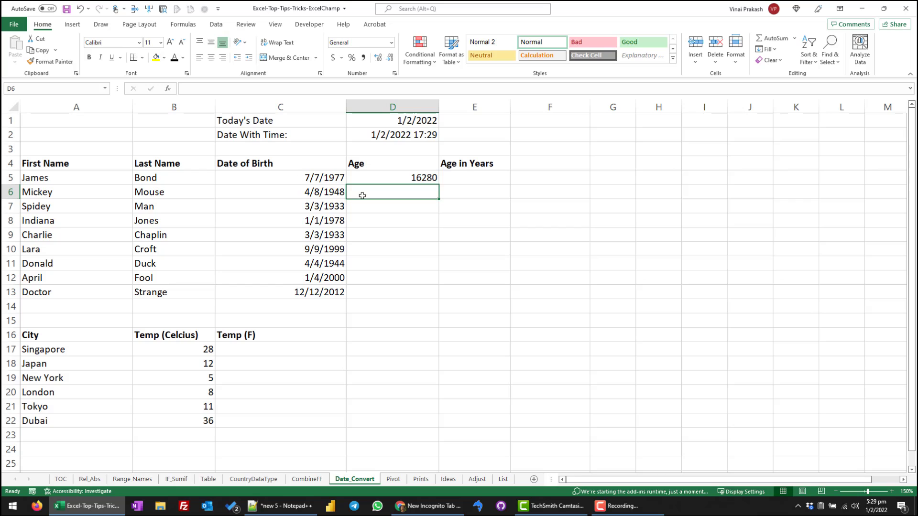
left_click(388, 175)
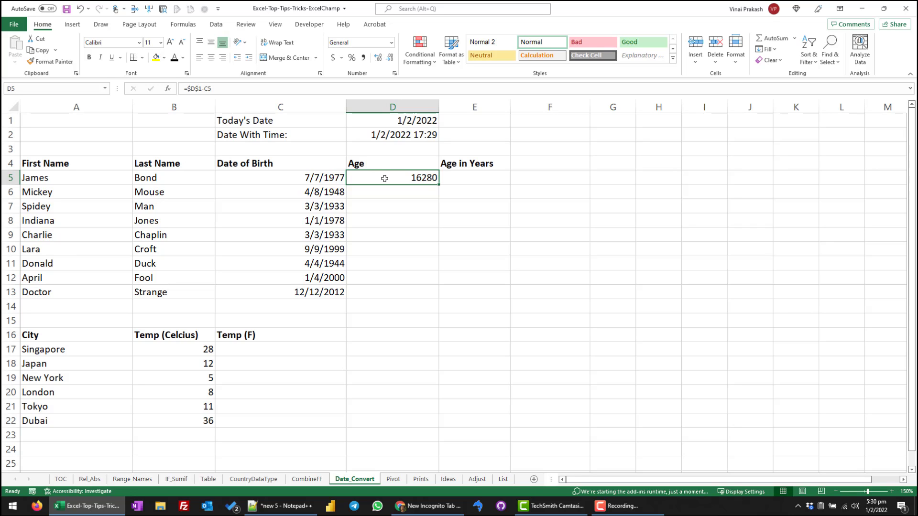
left_click_drag(438, 184, 429, 295)
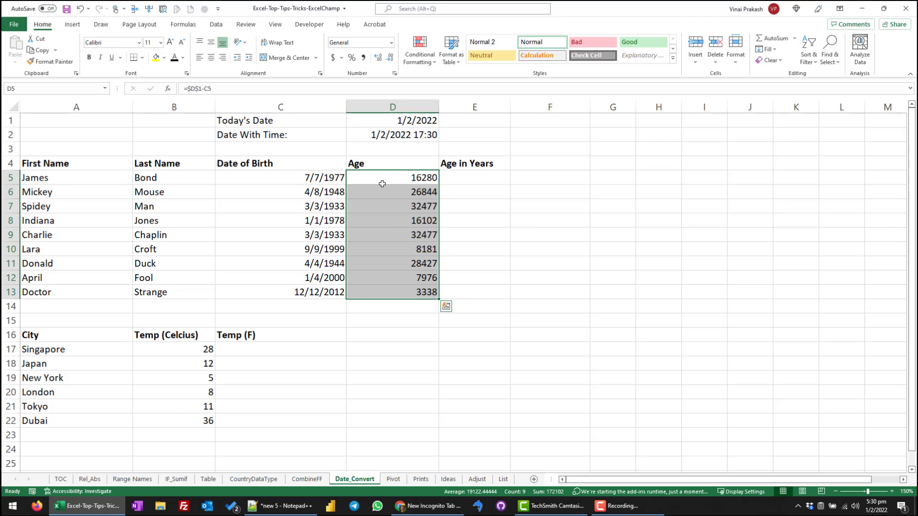
Change the column header in D4 to "Age in Days".
left_click(379, 164)
left_click(303, 87)
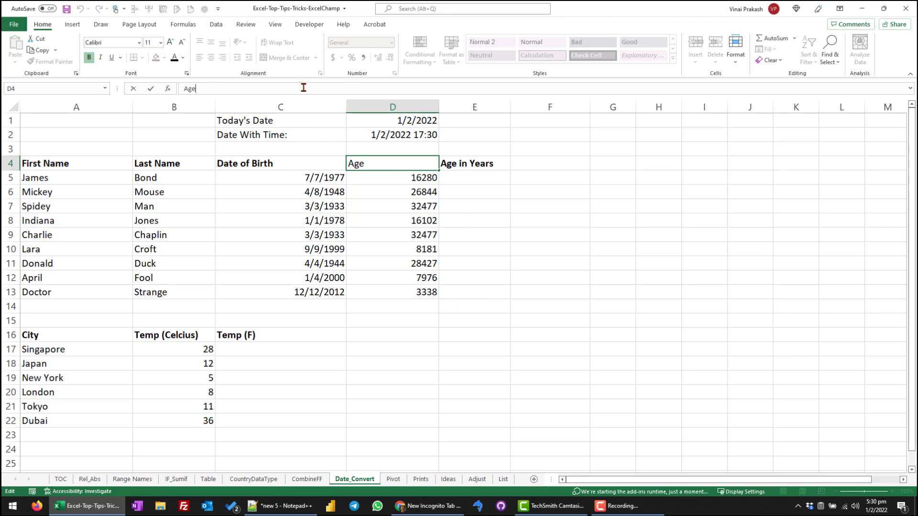
type("in Days")
key("Tab")
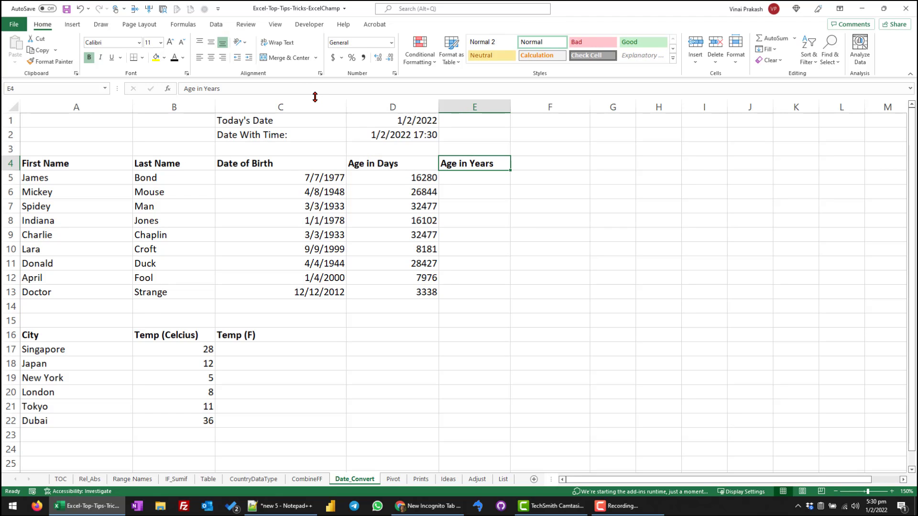
Calculate the age in years in E5 with =D5/365 and fill the formula down through E13.
left_click(463, 179)
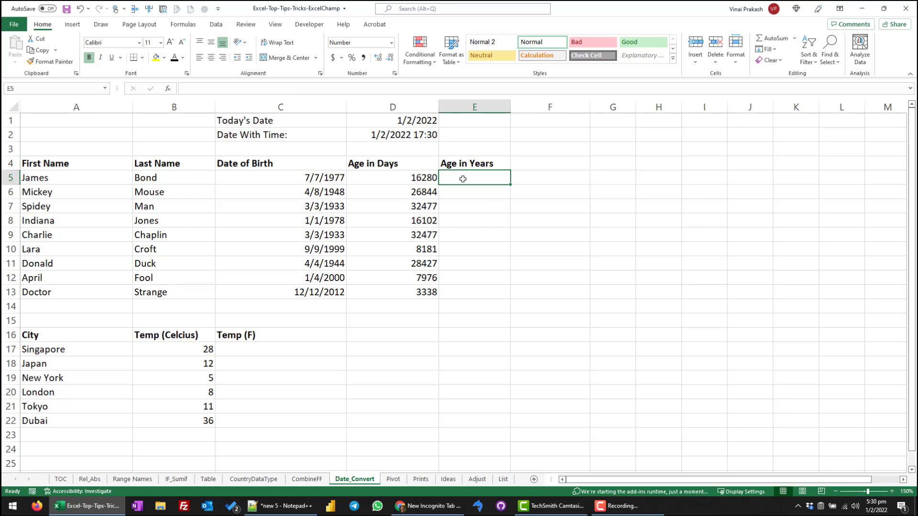
type("=")
key("Left")
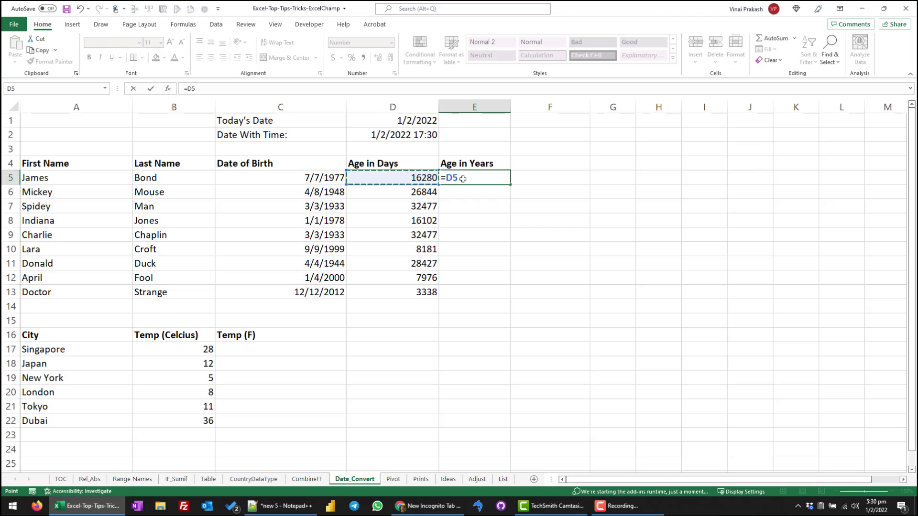
type("/365")
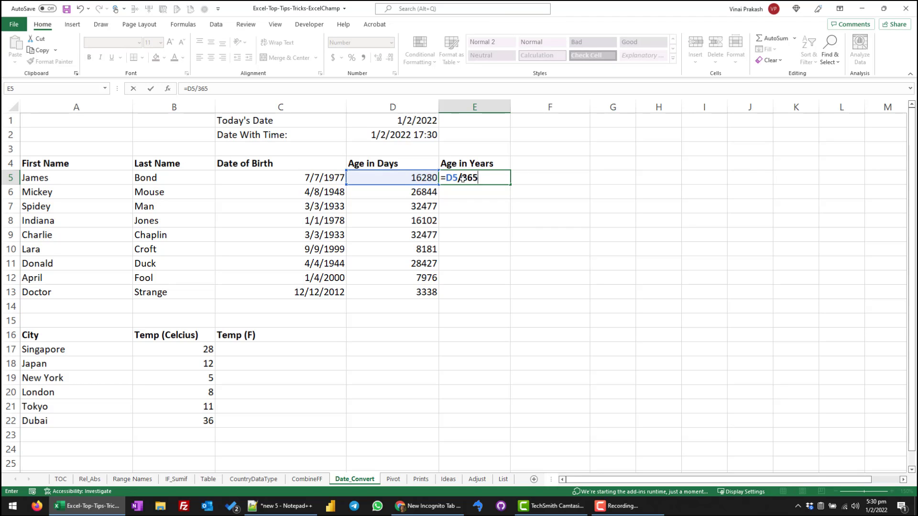
key("Return")
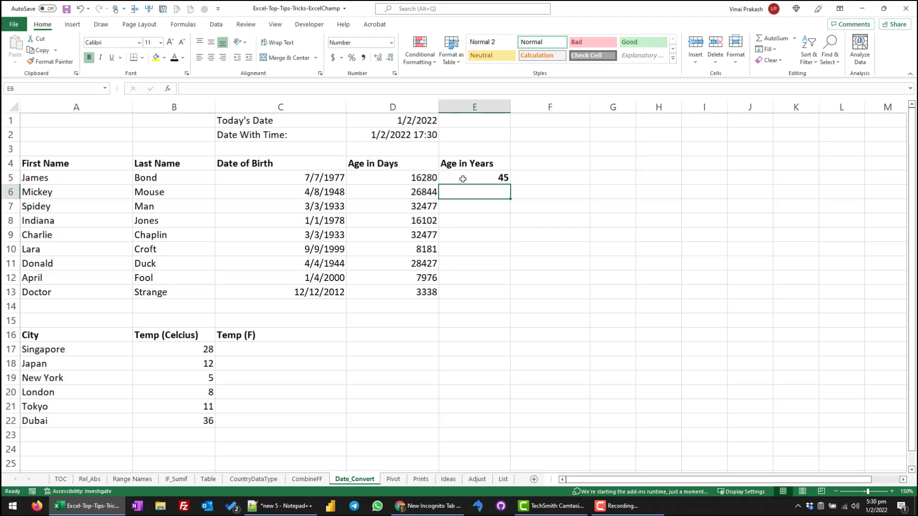
left_click(462, 179)
left_click_drag(510, 185, 510, 294)
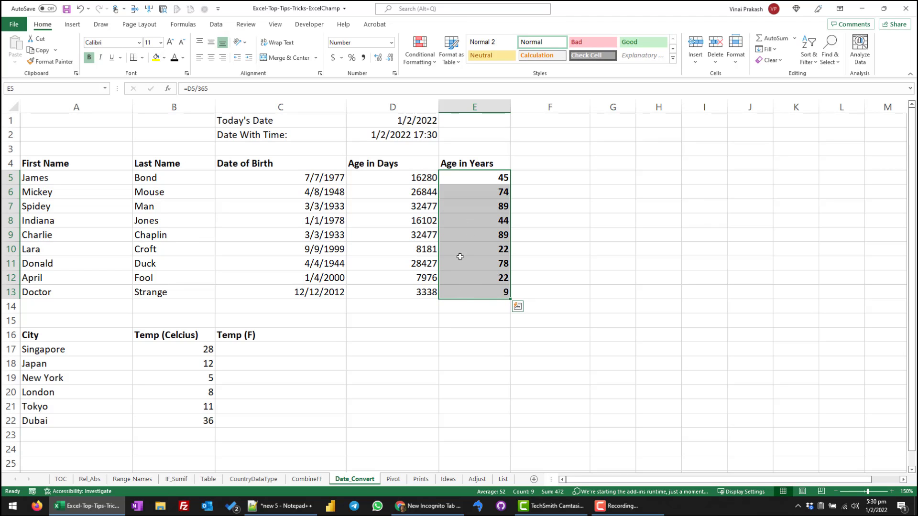
Add the column header "Age in Years 2" in cell F4.
left_click(535, 163)
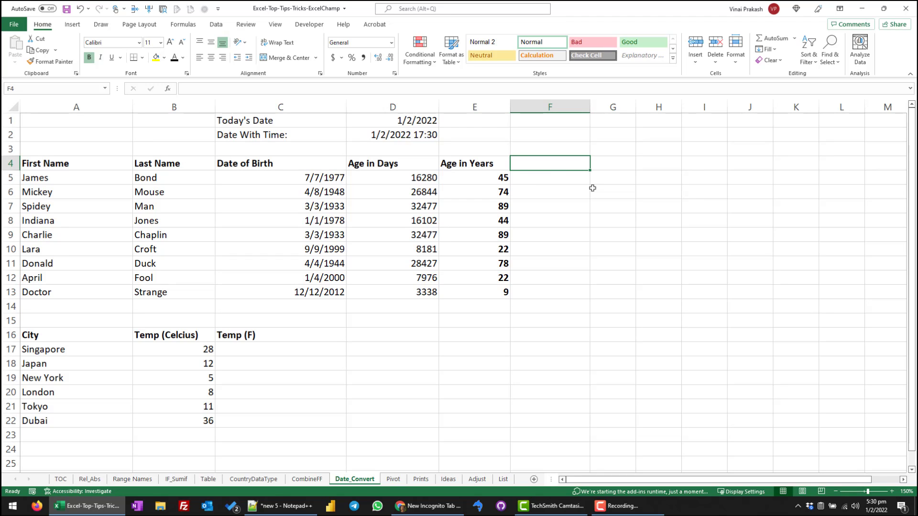
type("Age in Years 2")
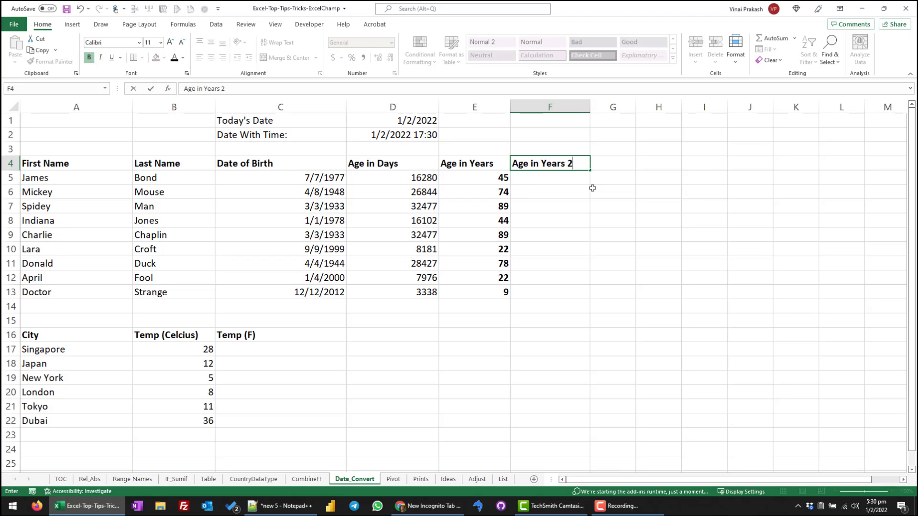
key("Return")
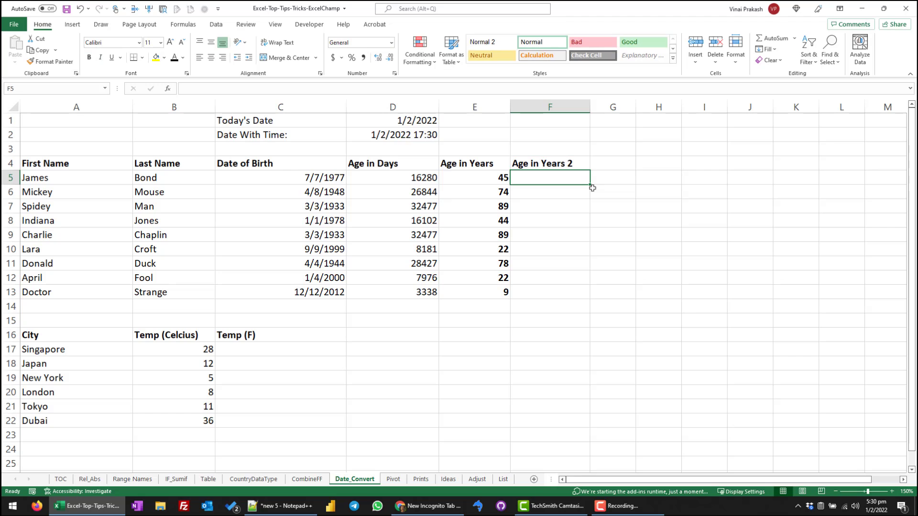
Calculate the age in years in F5 with =CONVERT(D5,"day","yr") and fill the formula down through F13.
type("=con")
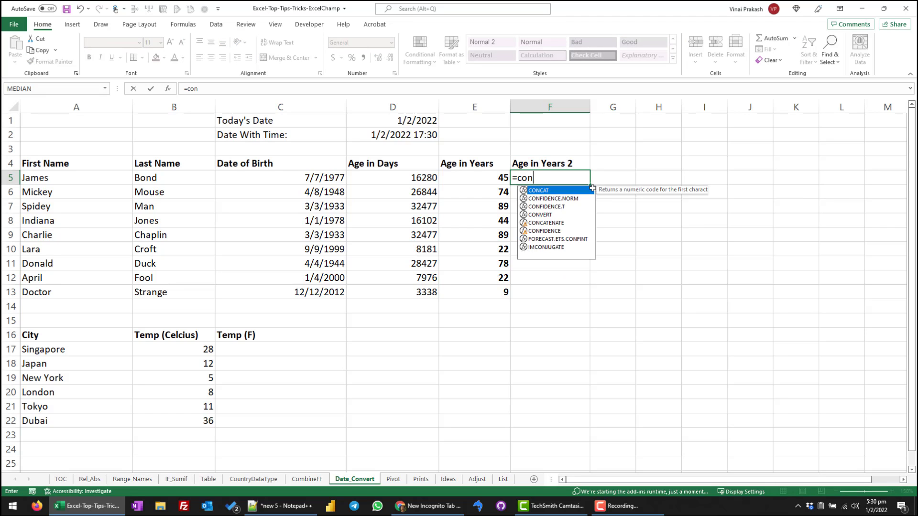
type("vert(")
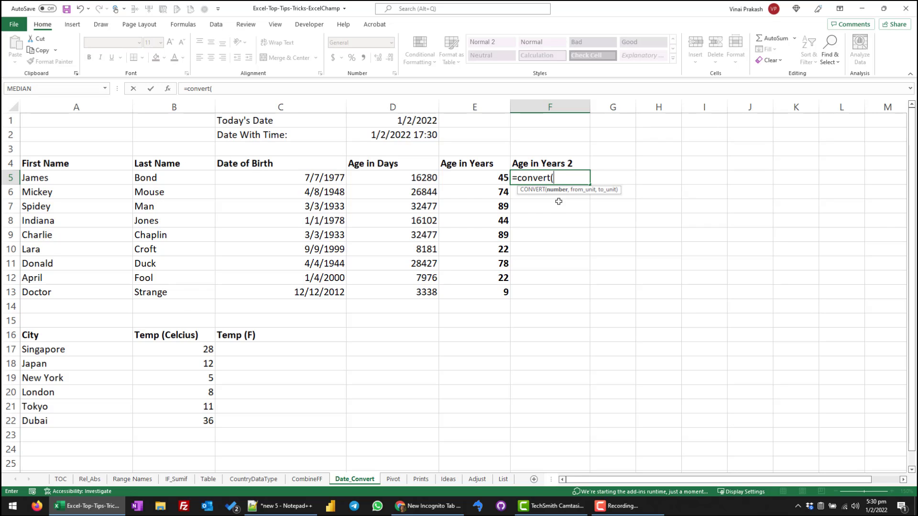
left_click(416, 178)
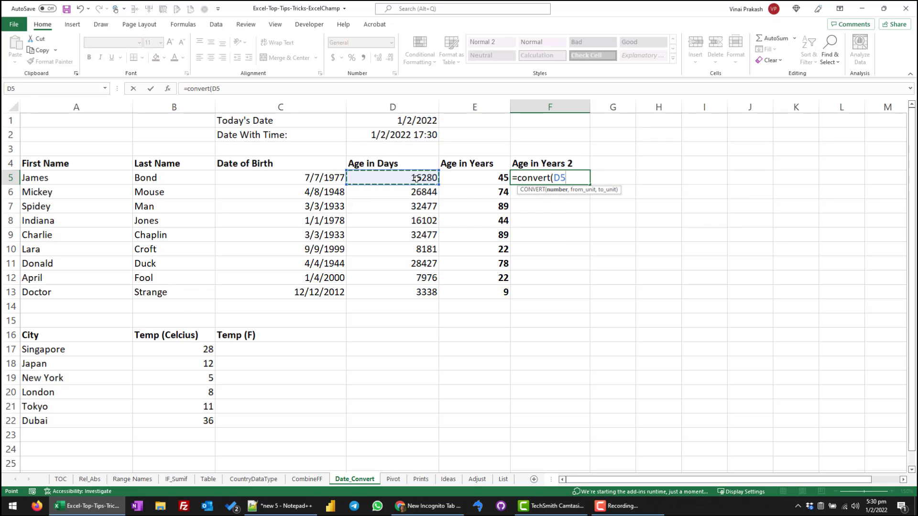
type(",\"day")
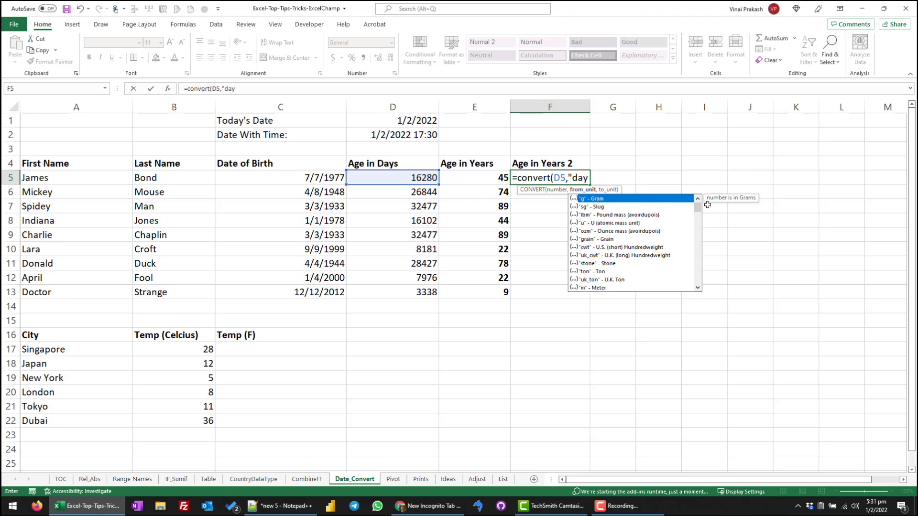
left_click_drag(698, 210, 697, 227)
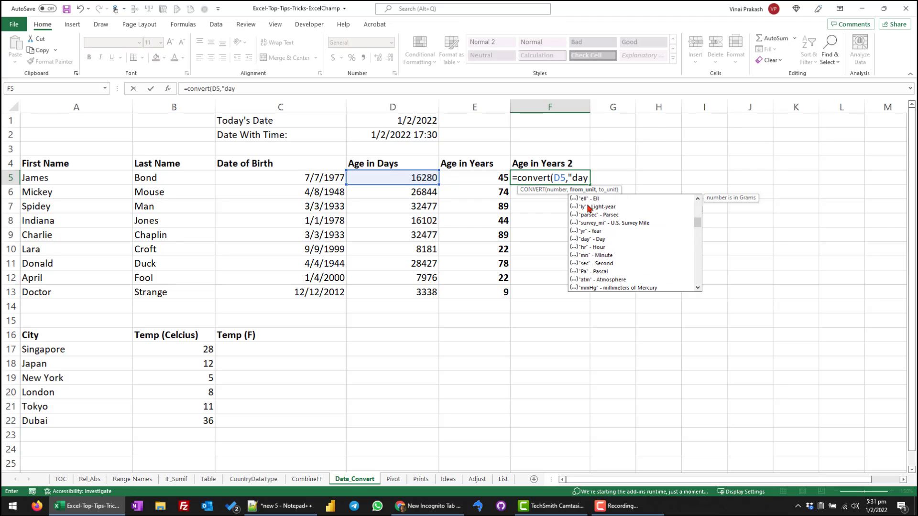
type("\",")
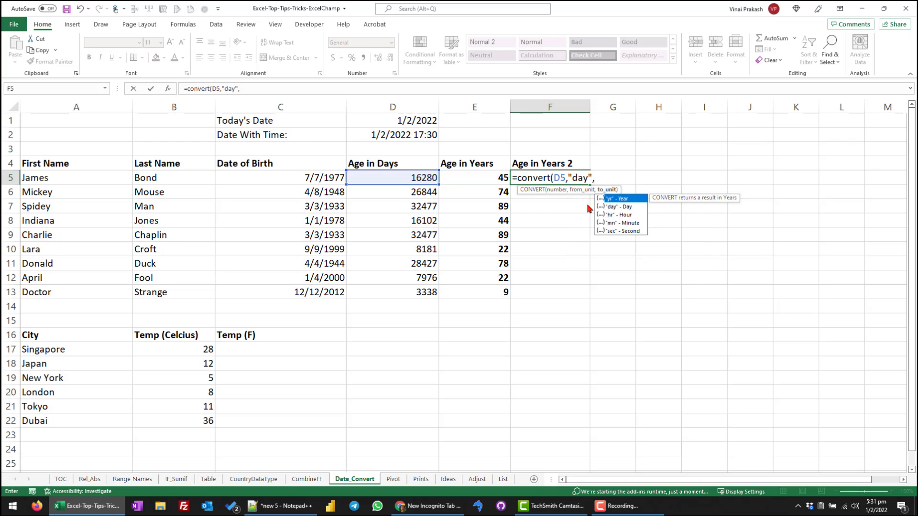
double_click(627, 199)
type(")")
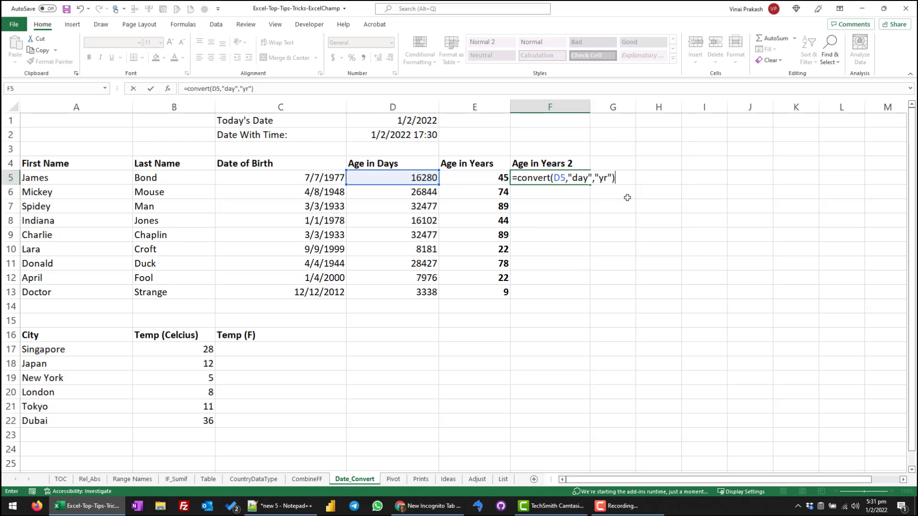
key("Return")
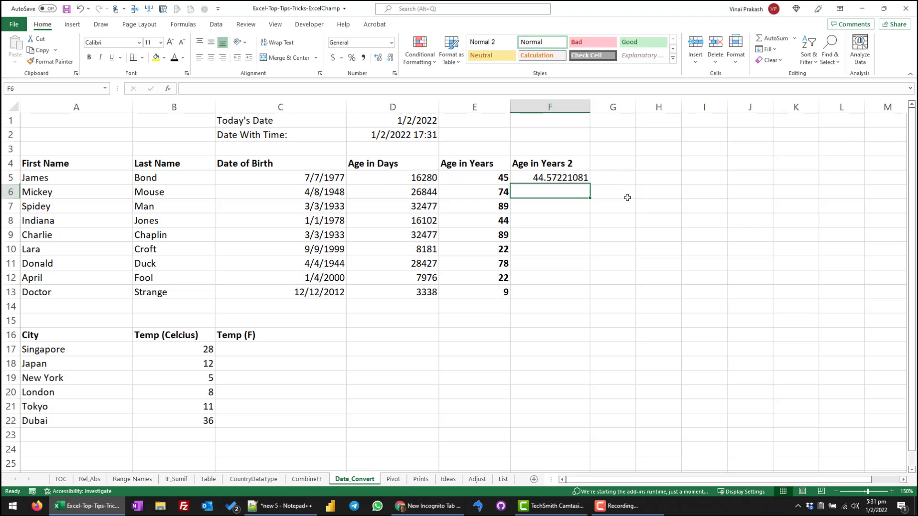
left_click(547, 178)
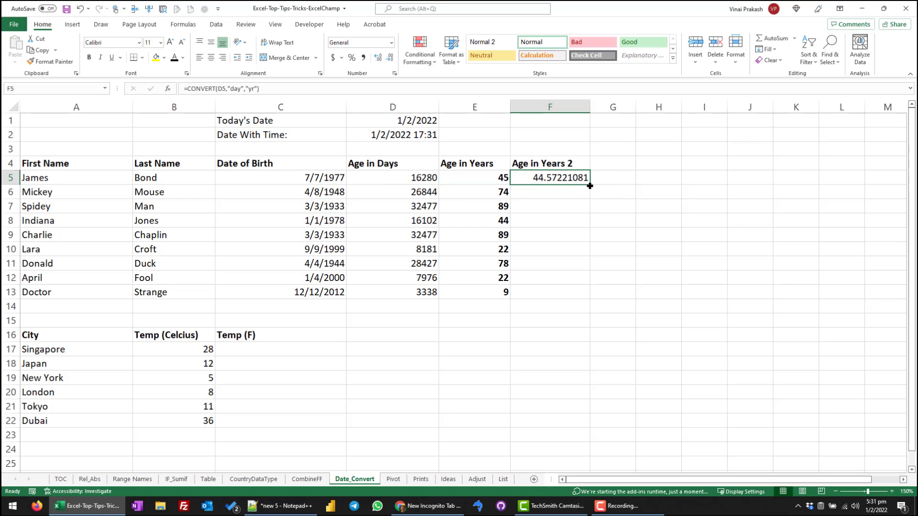
left_click_drag(587, 185, 588, 298)
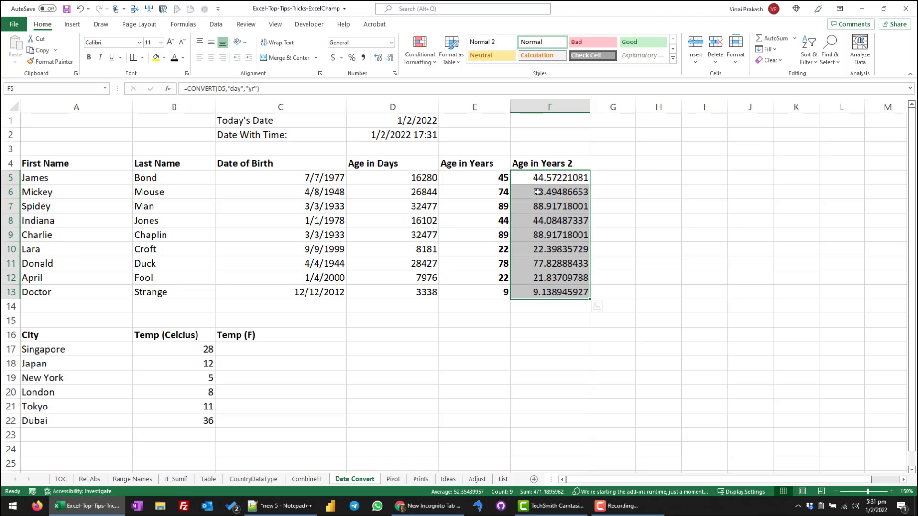
Format the Age in Years 2 values in F5:F13 to show one decimal place.
left_click_drag(538, 177, 552, 282)
left_click_drag(550, 178, 550, 293)
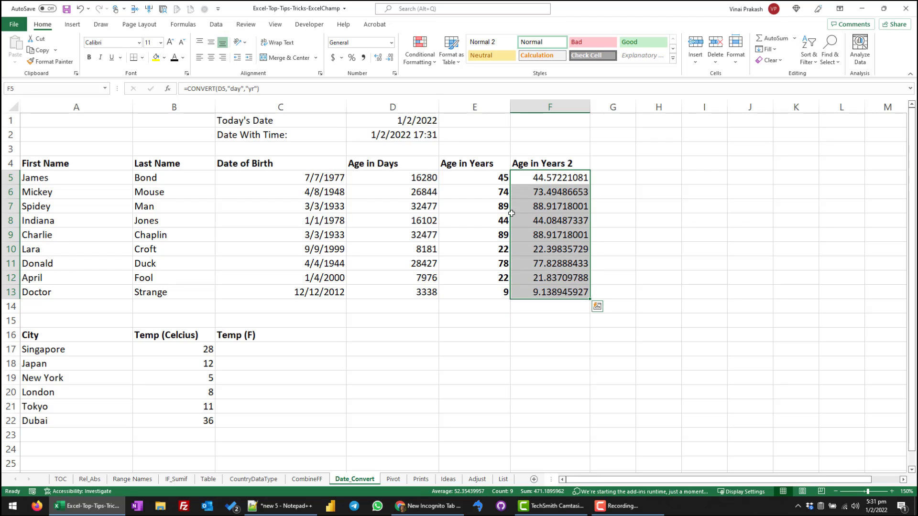
left_click(389, 59)
left_click(389, 60)
left_click(389, 60)
left_click(390, 59)
left_click(389, 59)
left_click(390, 60)
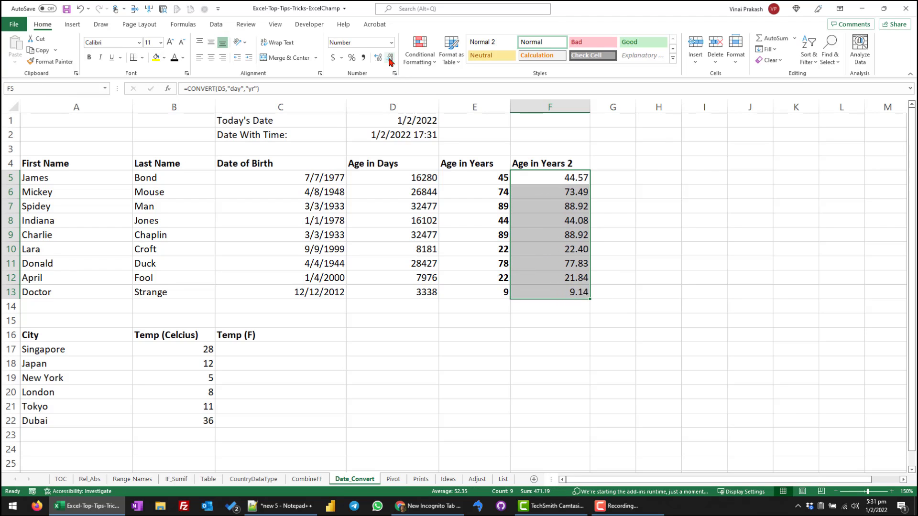
left_click(390, 59)
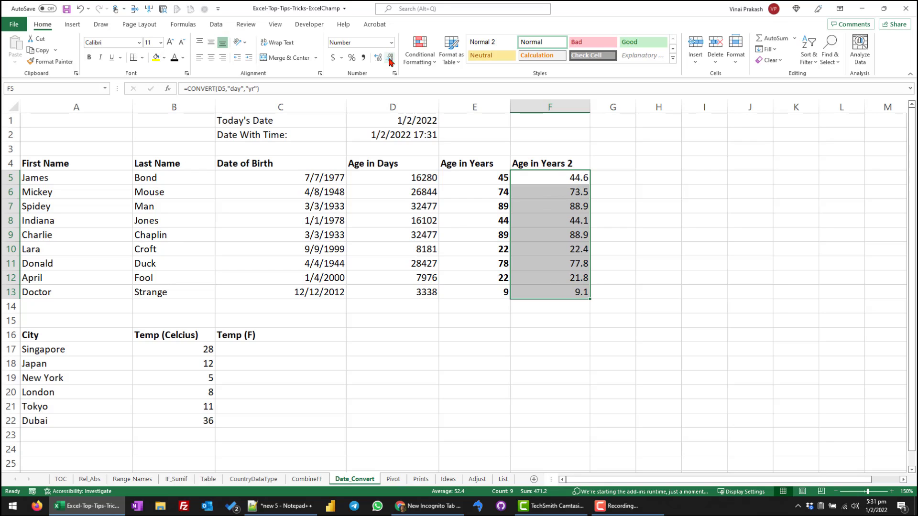
left_click(390, 59)
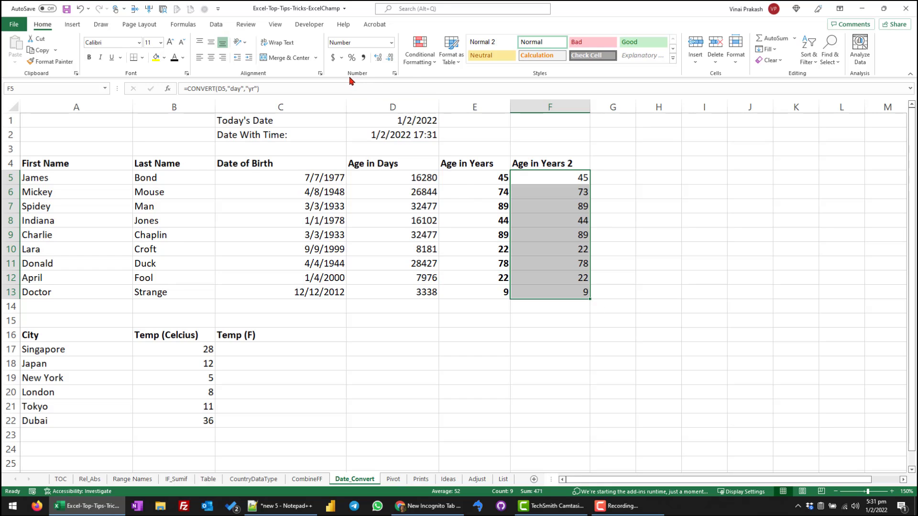
left_click(377, 58)
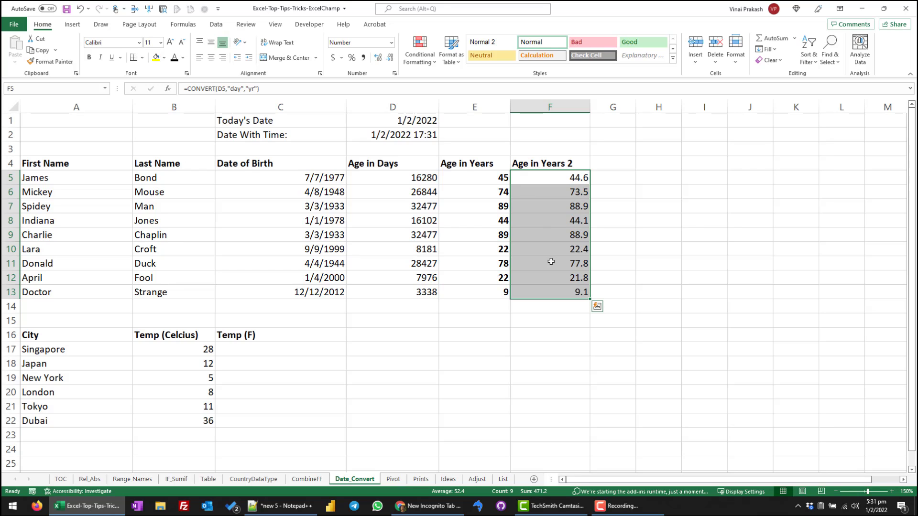
left_click(543, 181)
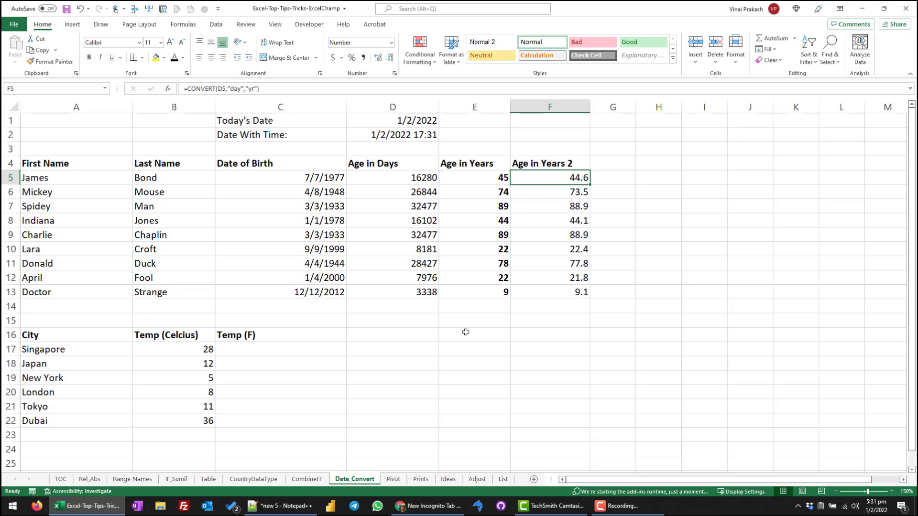
Convert Singapore's Celsius temperature to Fahrenheit in C17 with =CONVERT(B17,"C","F").
left_click(297, 351)
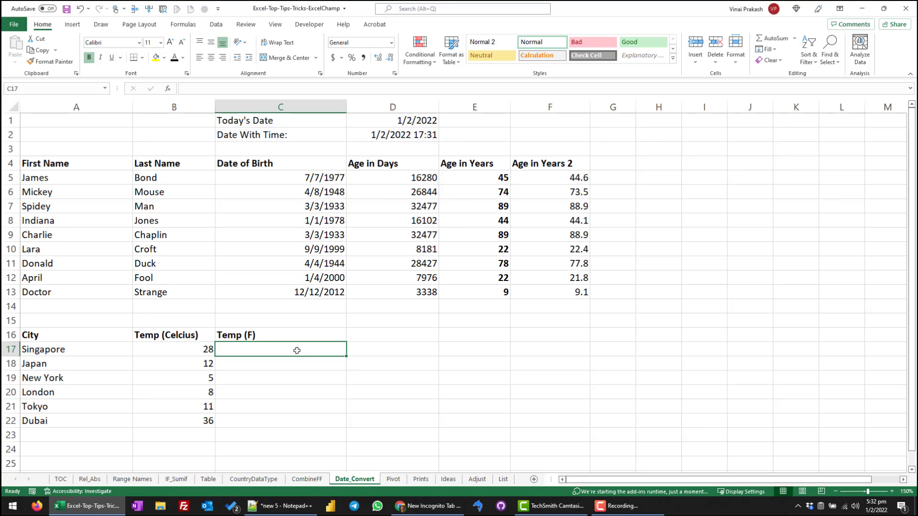
type("=")
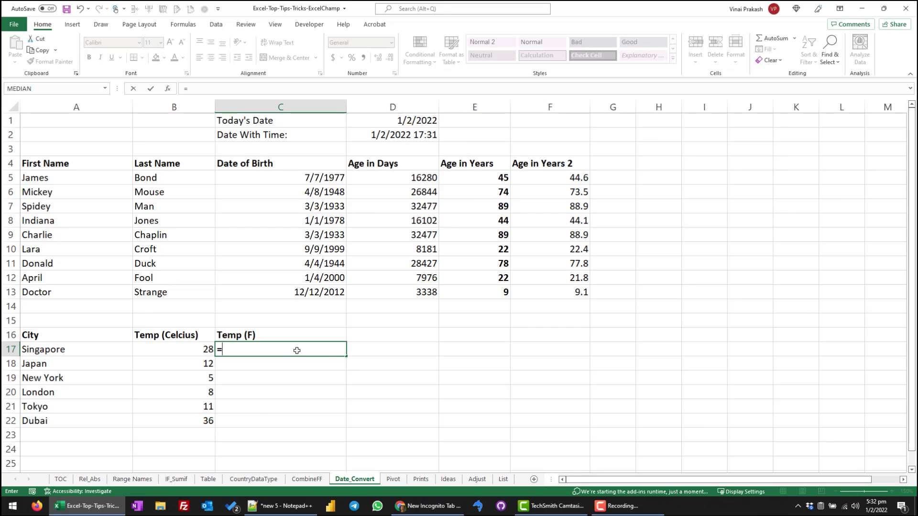
type("convert(")
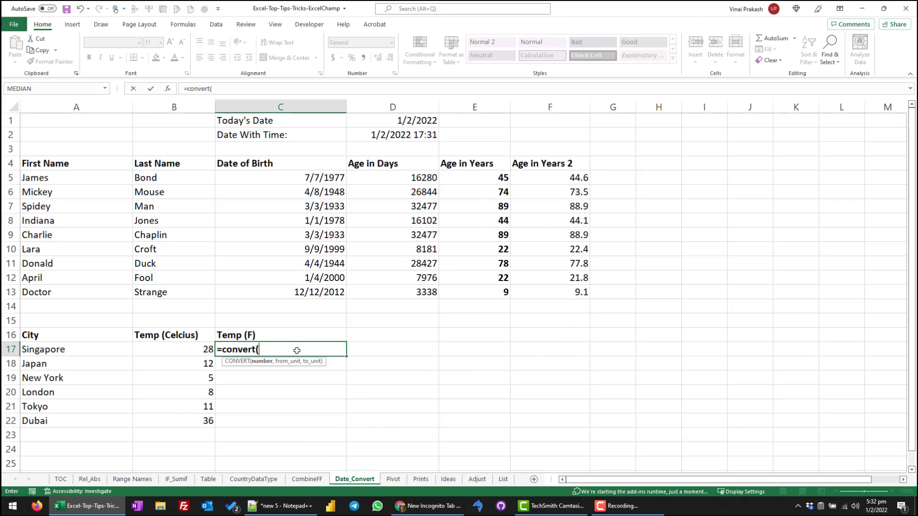
left_click(185, 351)
type(",")
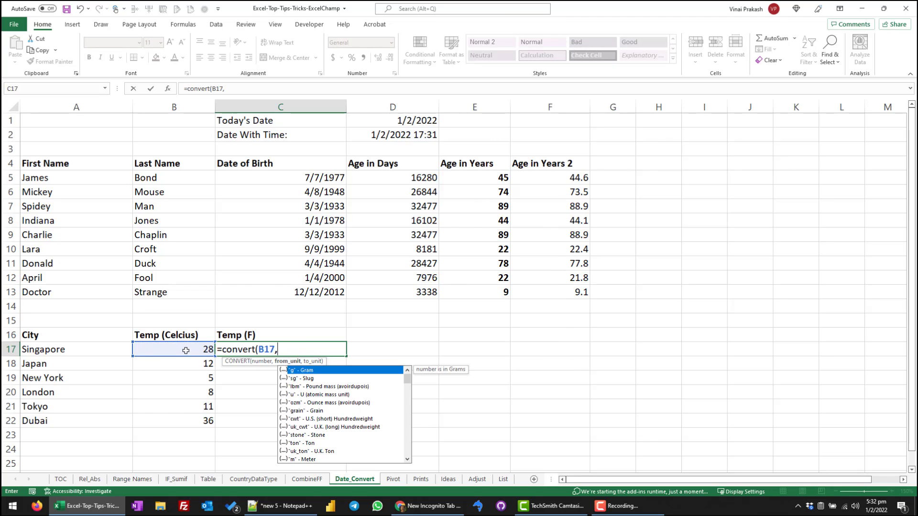
type("\"")
left_click_drag(408, 380, 409, 420)
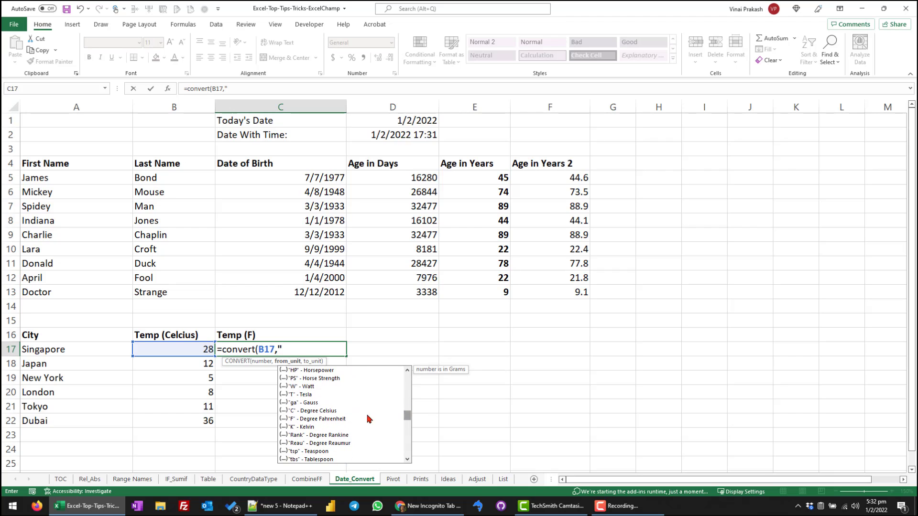
double_click(323, 412)
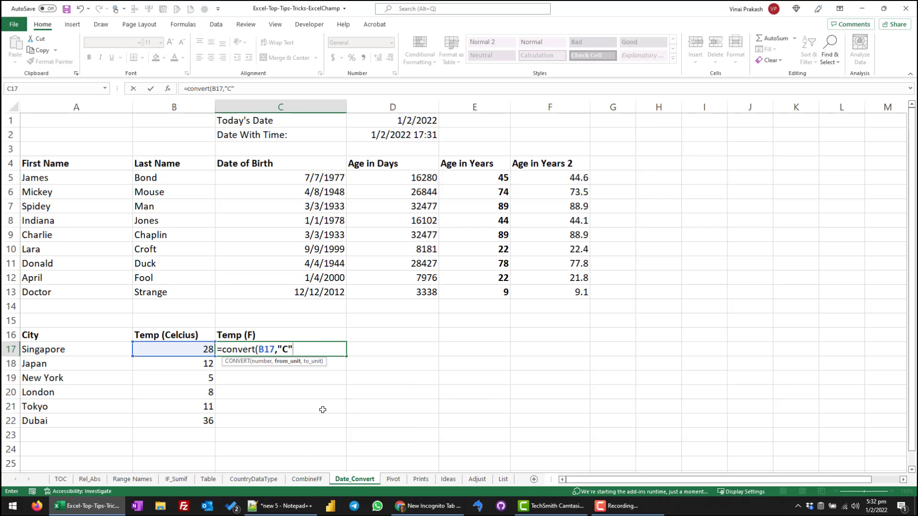
type(",")
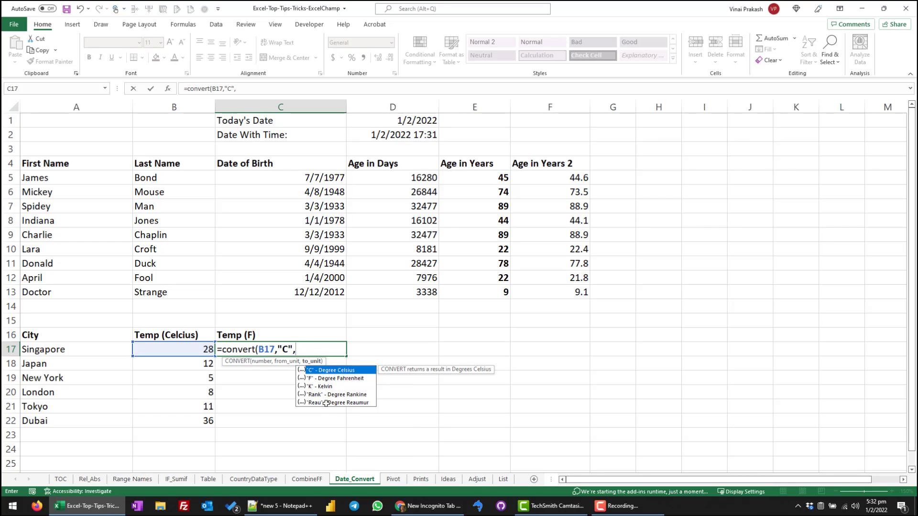
double_click(329, 380)
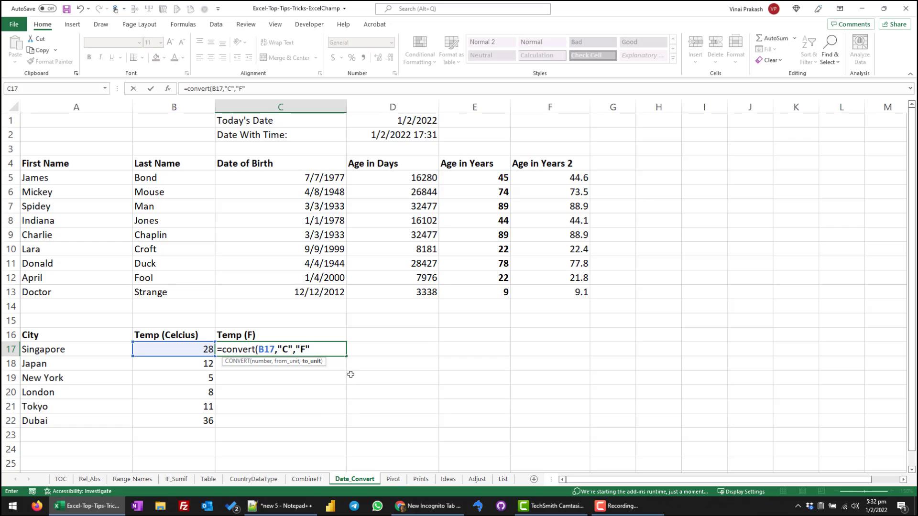
type(")")
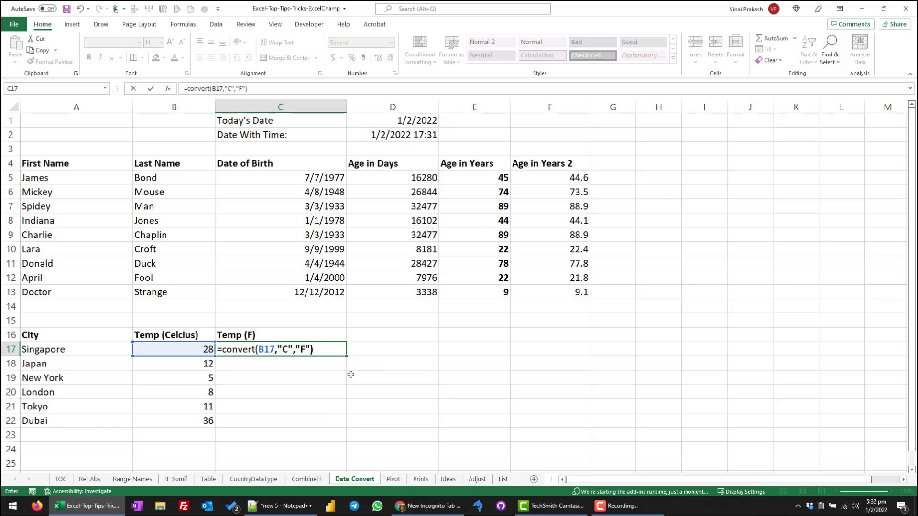
key("Return")
Fill the Fahrenheit conversion formula from C17 down through C22 and compare it with the Celsius values.
left_click(327, 353)
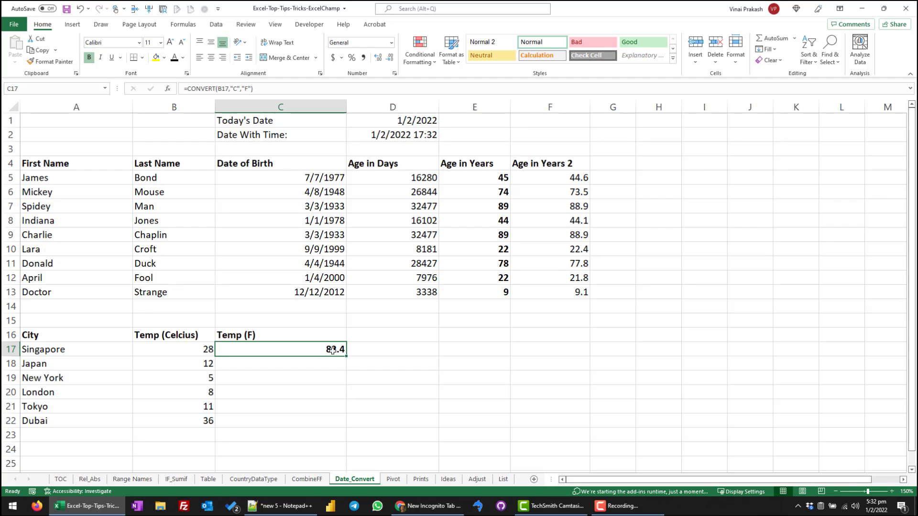
left_click_drag(346, 356, 335, 424)
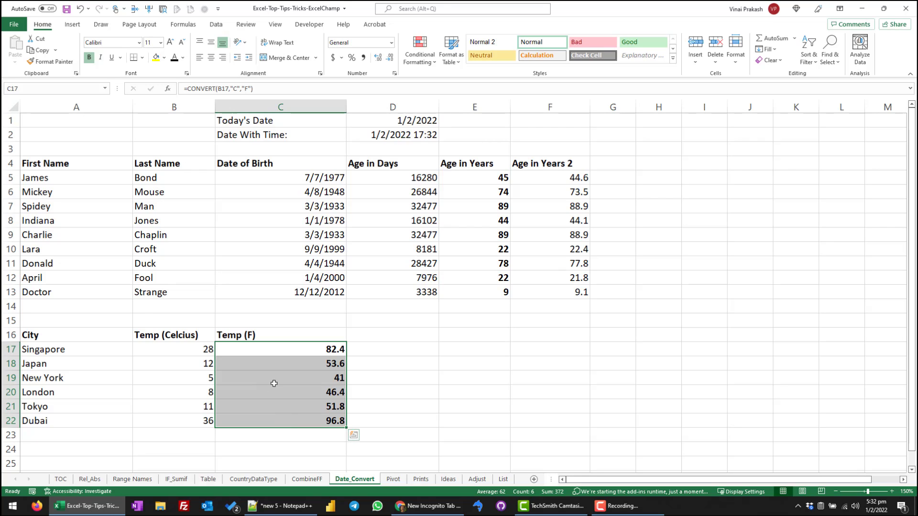
left_click(291, 381)
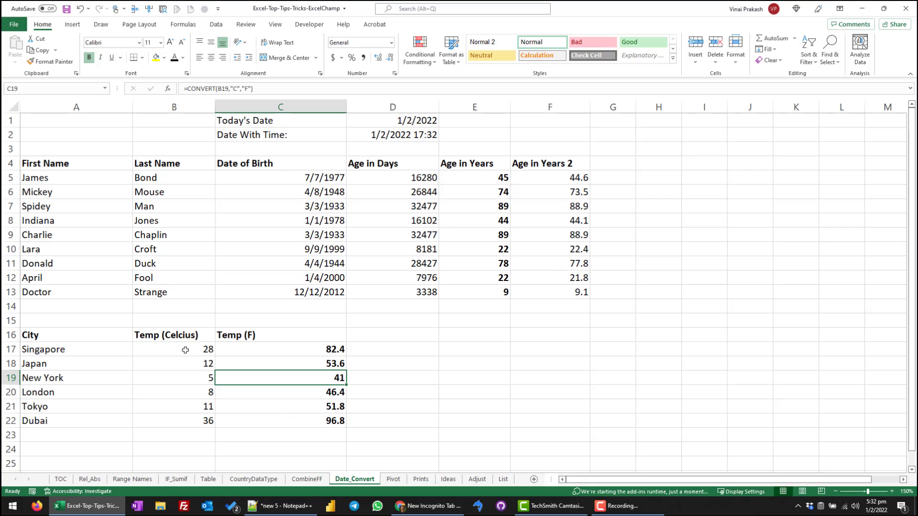
left_click_drag(183, 349, 182, 420)
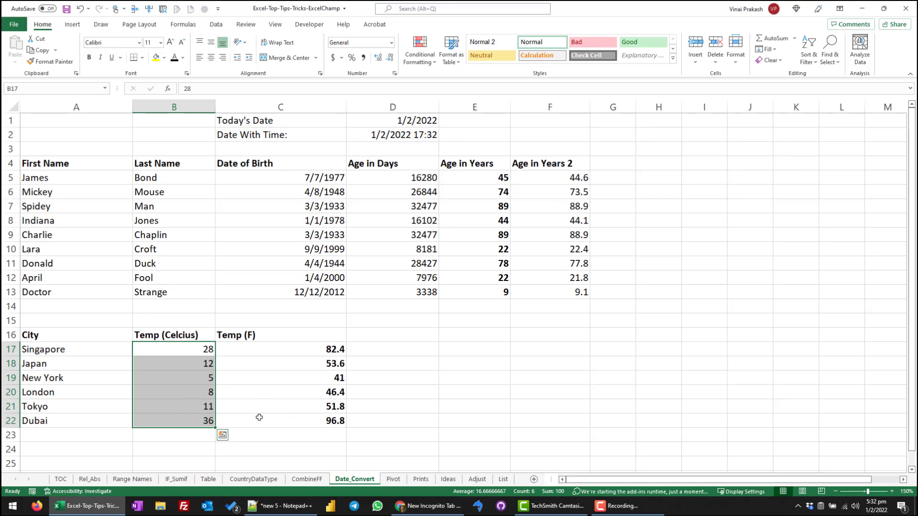
left_click(259, 418)
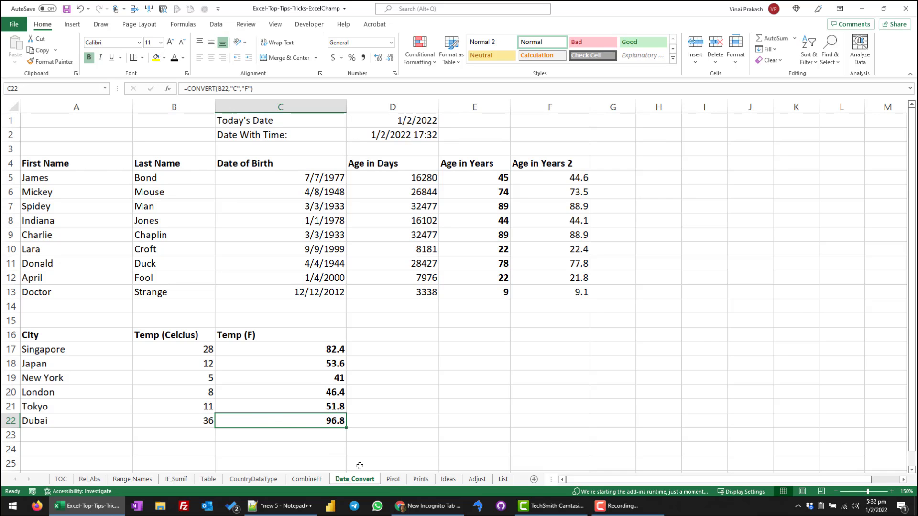
Create a PivotTable on a new worksheet from the Pivot sheet's data range A1:J385.
left_click(393, 479)
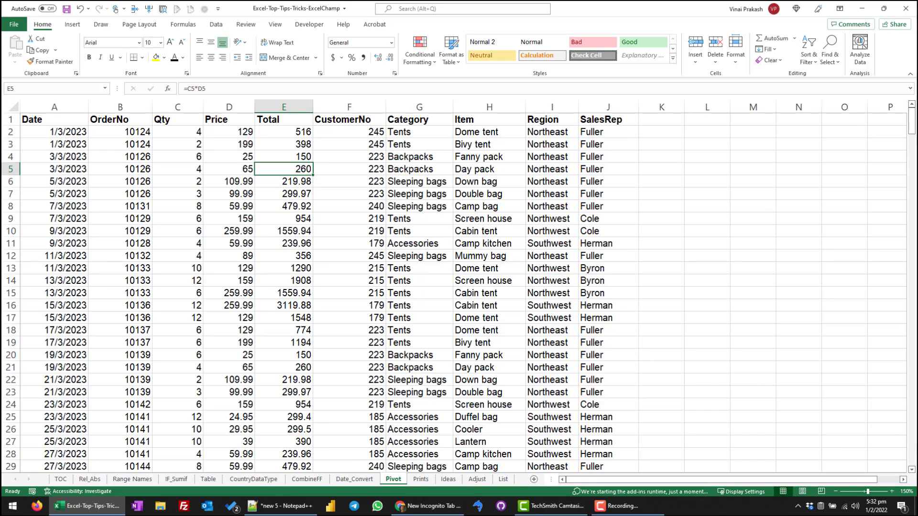
left_click(217, 230)
left_click(257, 247)
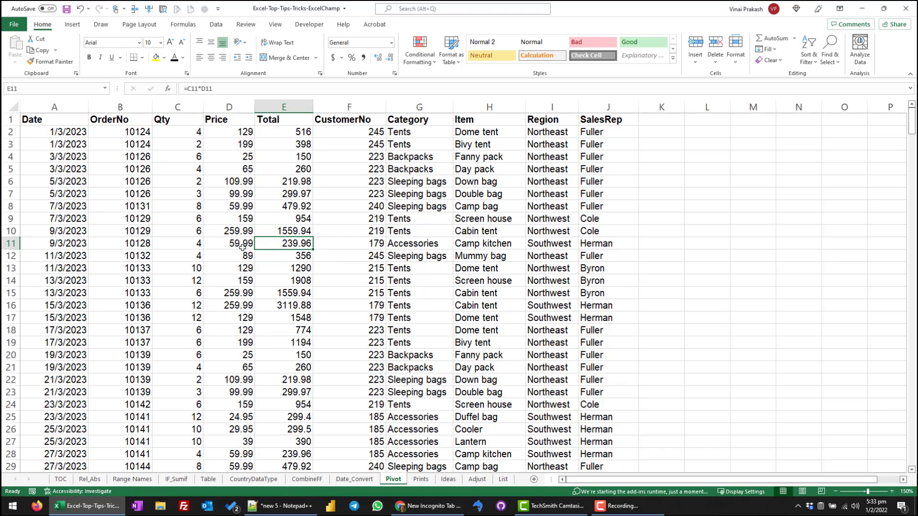
left_click(72, 25)
left_click(16, 50)
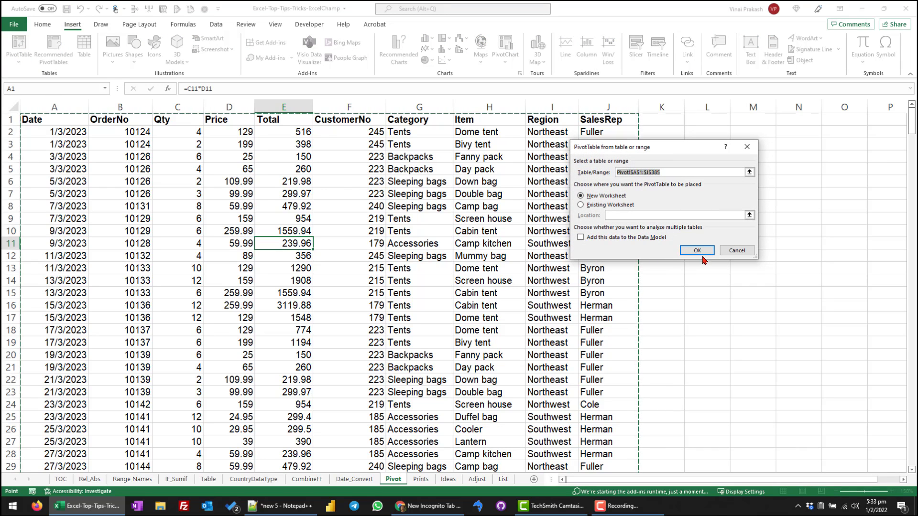
left_click(700, 251)
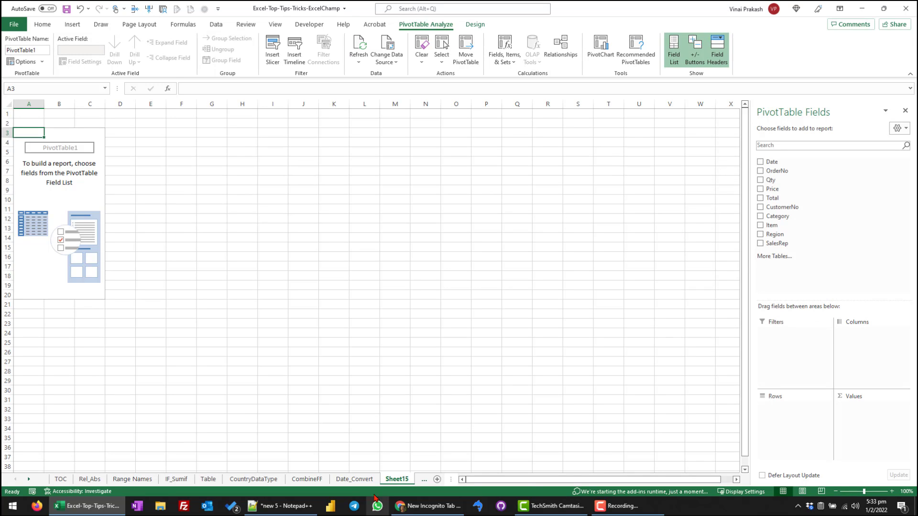
Lay out the PivotTable with Category and Item as rows, Total summed as values, and Date as columns.
left_click(761, 218)
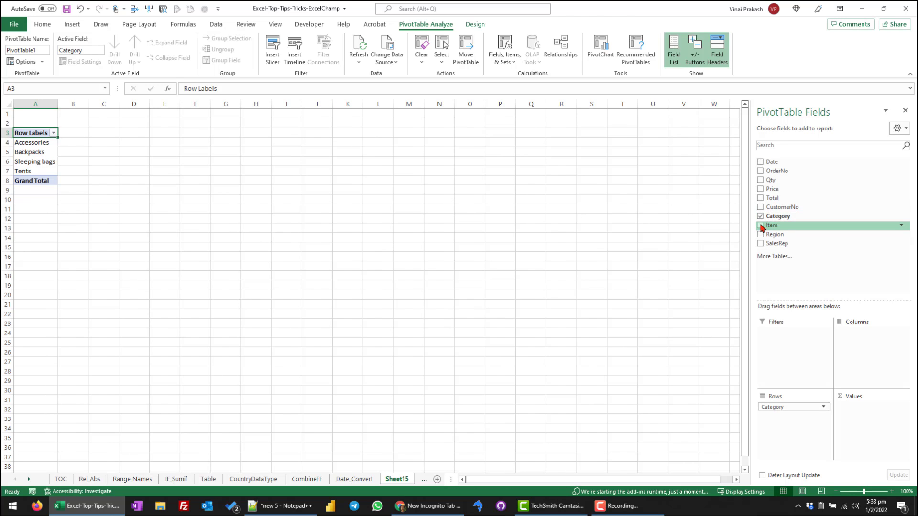
left_click(761, 227)
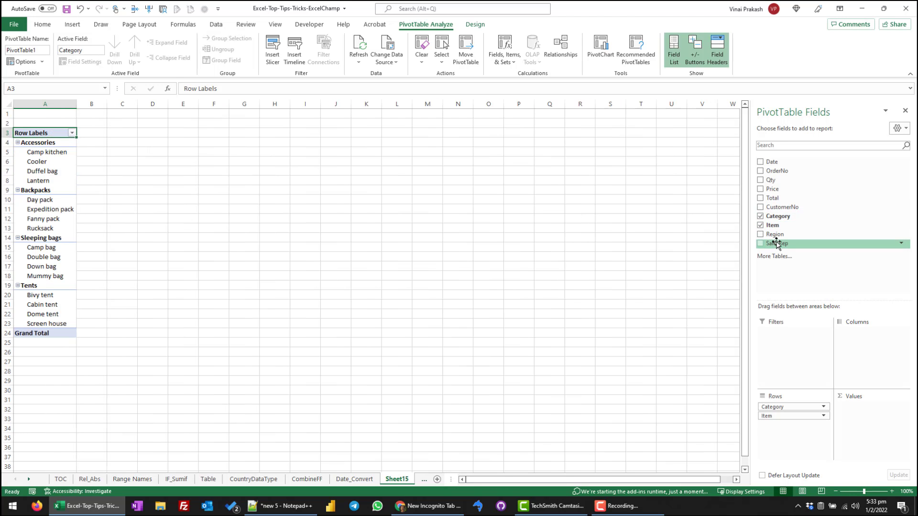
left_click(761, 199)
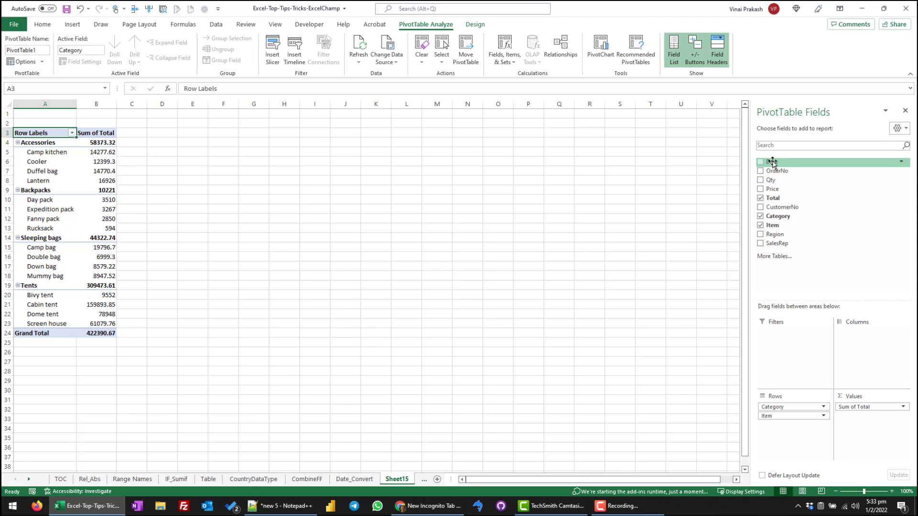
left_click_drag(772, 163, 872, 340)
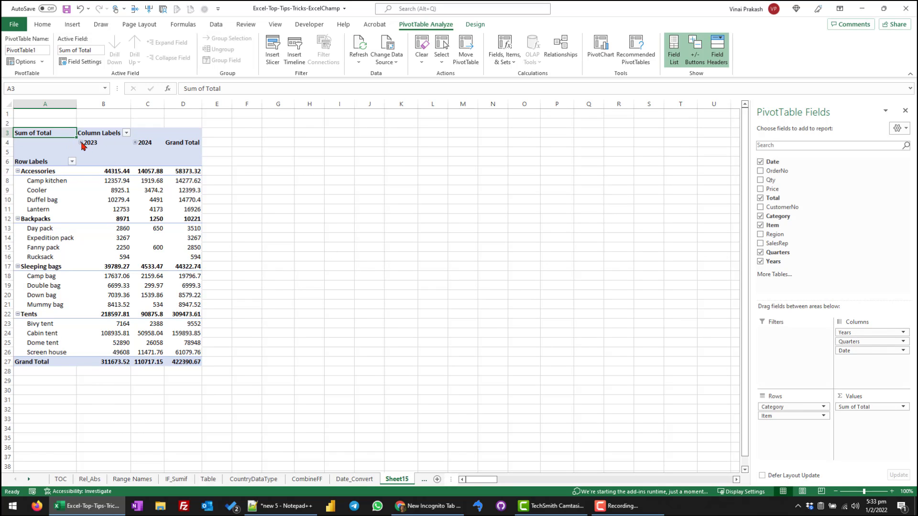
Expand 2023 into quarters and its Qtr2 into months, and collapse both levels back to the year.
left_click(80, 143)
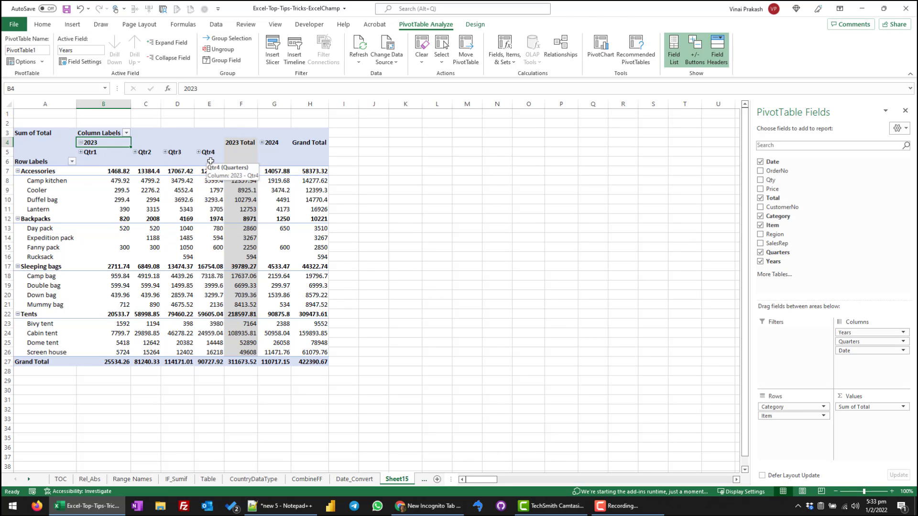
left_click(136, 152)
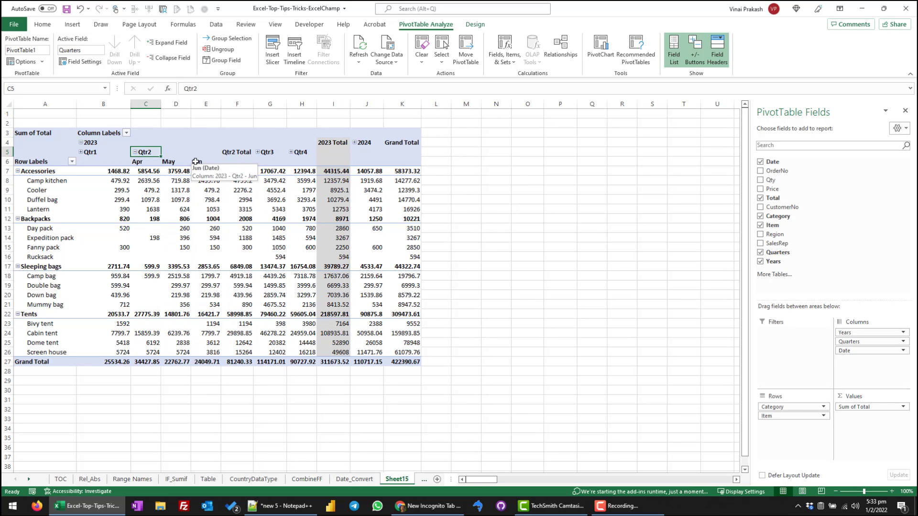
left_click(134, 152)
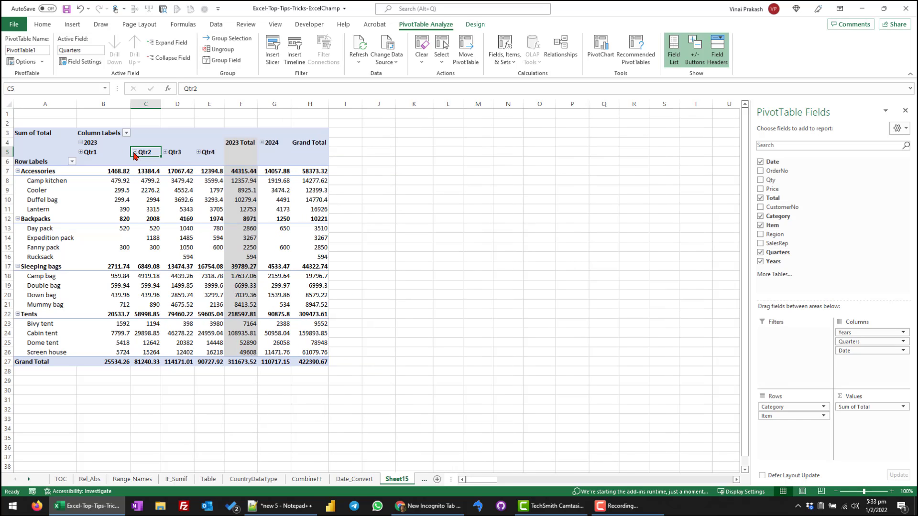
left_click(81, 143)
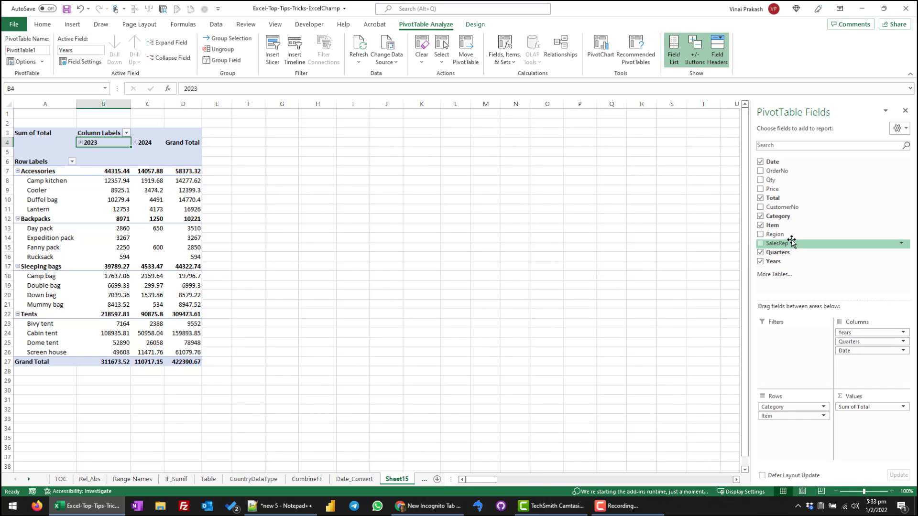
Add Region as a report filter restricted to Southeast, and remove Item from the PivotTable rows.
left_click_drag(785, 234, 764, 352)
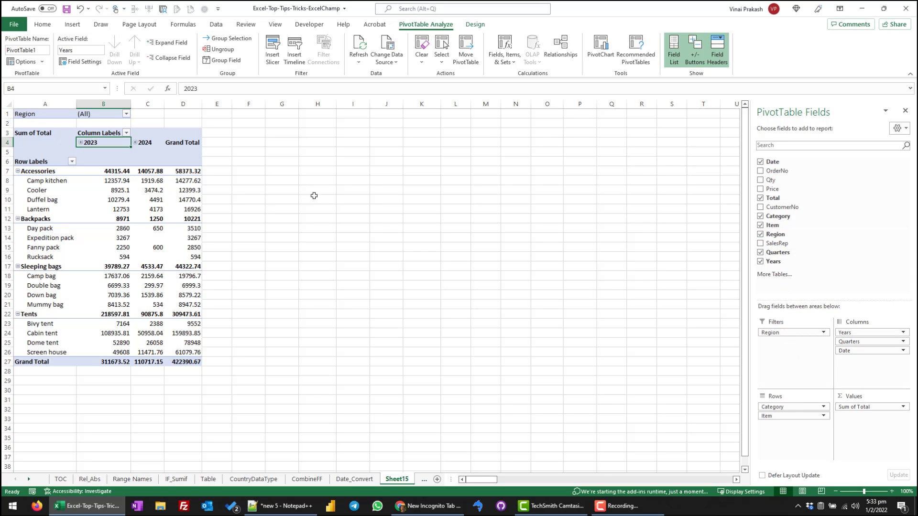
left_click(126, 114)
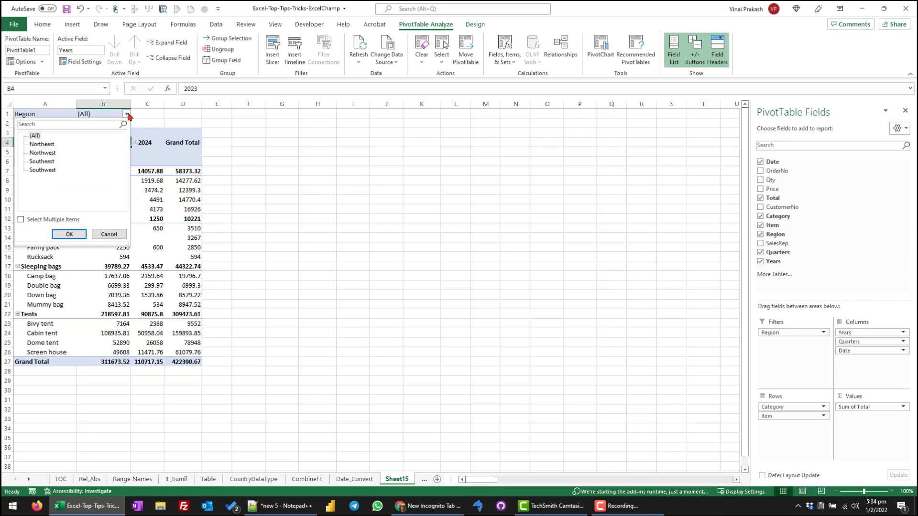
left_click(39, 162)
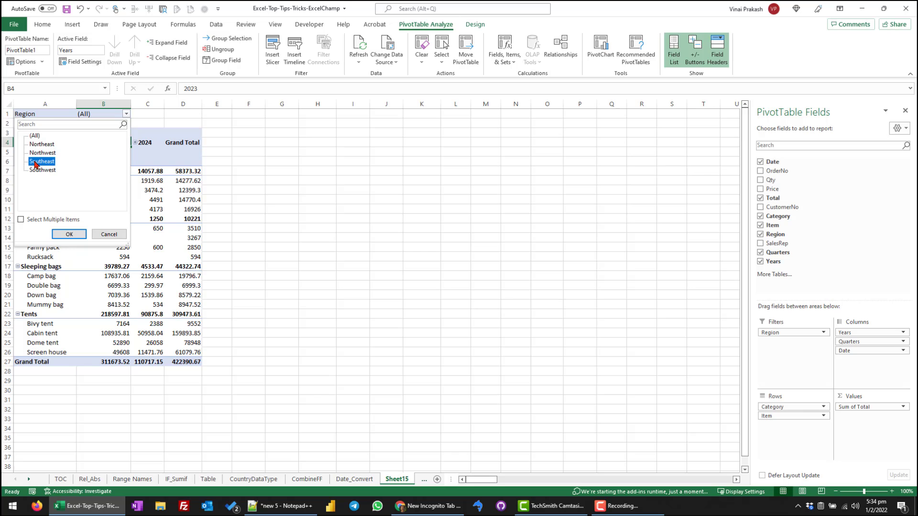
left_click(64, 234)
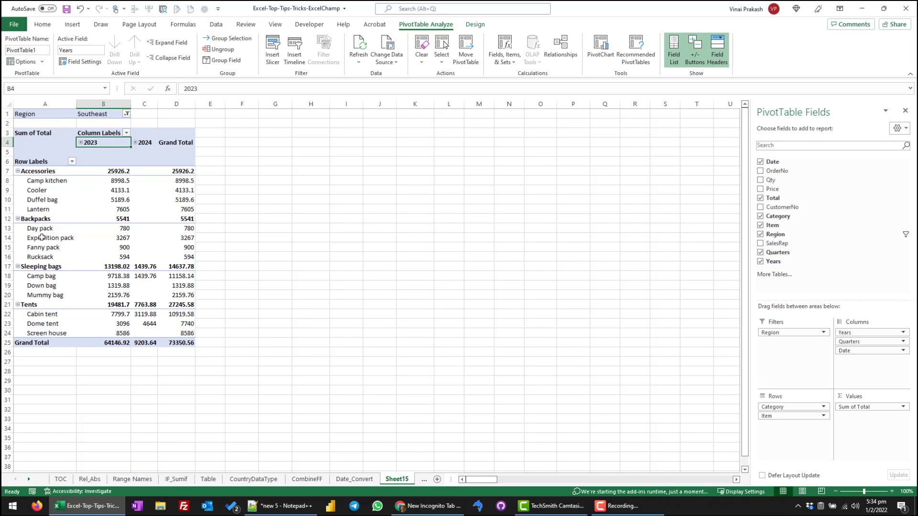
left_click(64, 240)
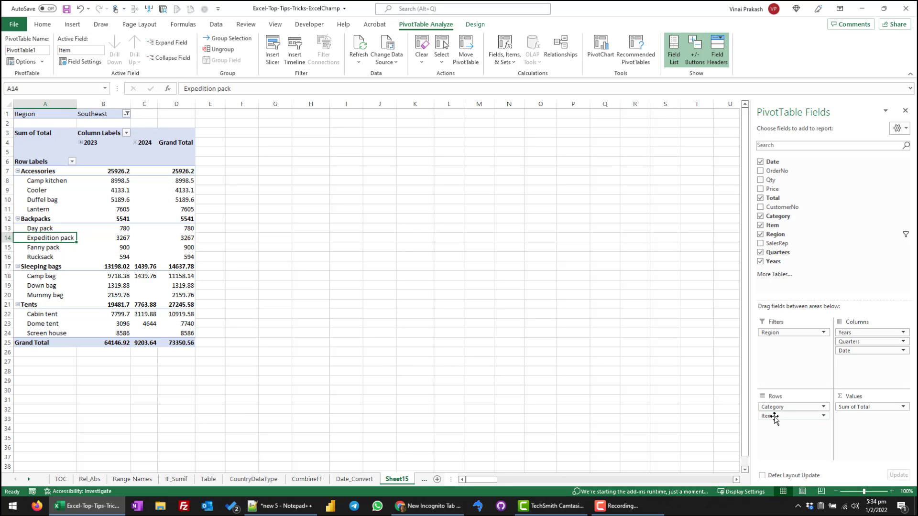
left_click_drag(771, 416, 703, 410)
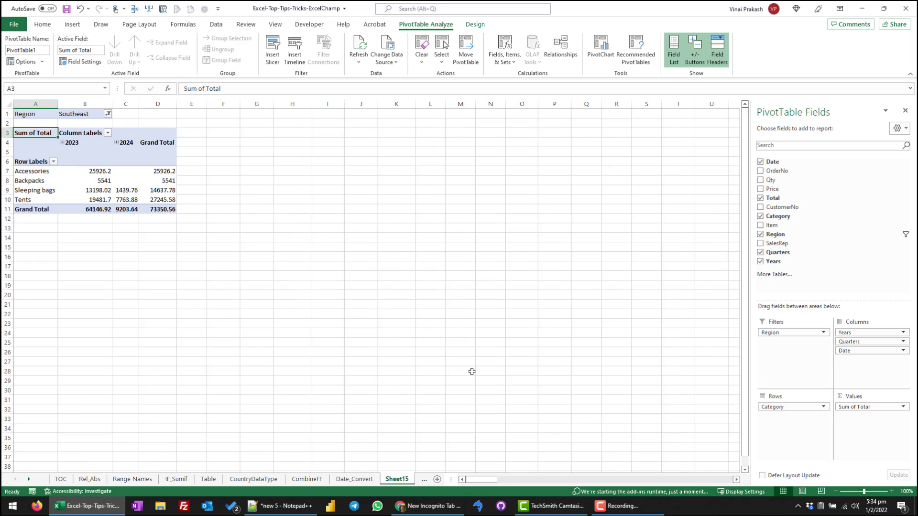
Insert a clustered column PivotChart from the PivotTable and move it beside the table, near the top of the sheet.
left_click(74, 177)
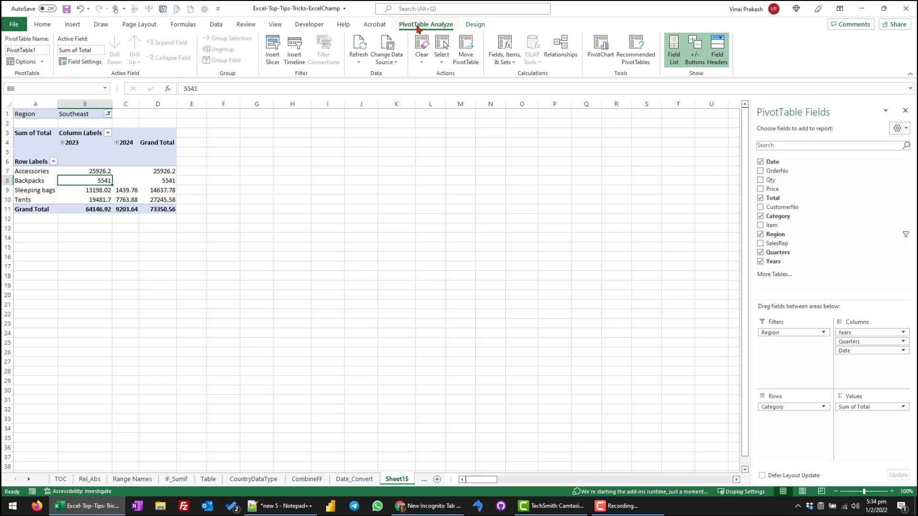
left_click(599, 48)
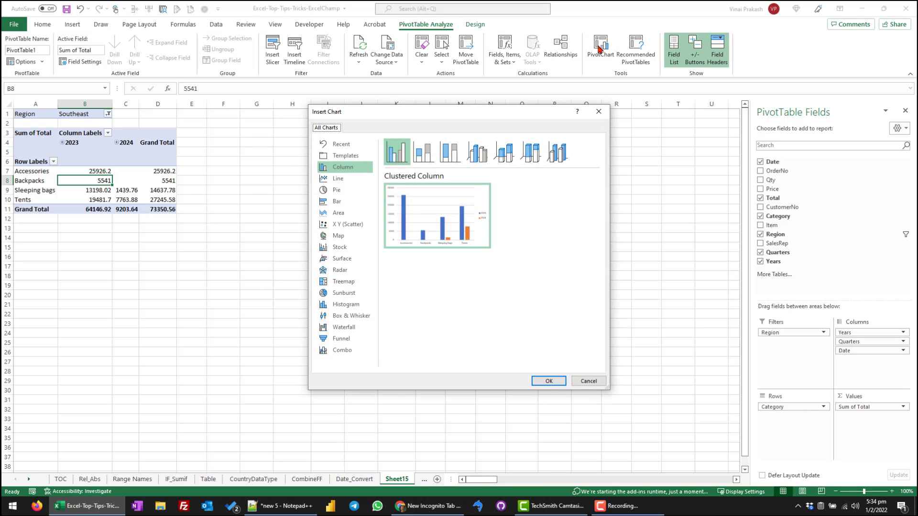
left_click(546, 380)
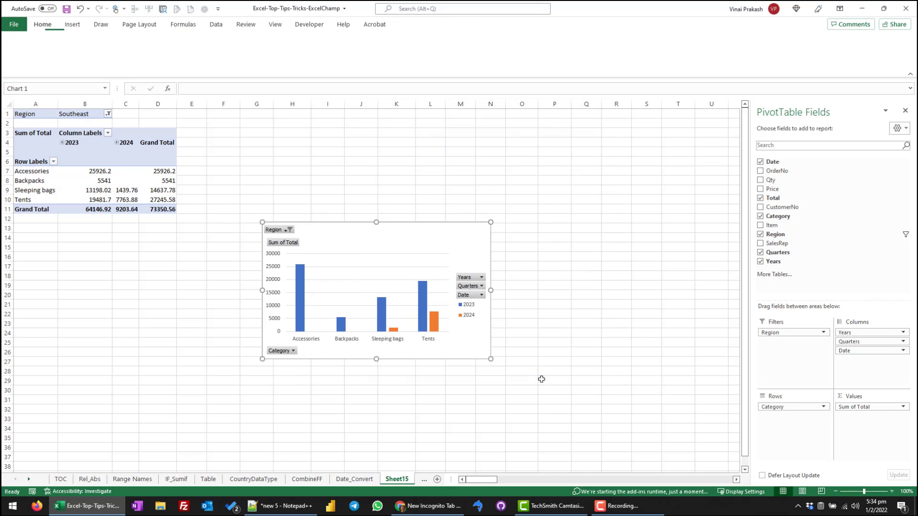
left_click_drag(470, 349, 477, 254)
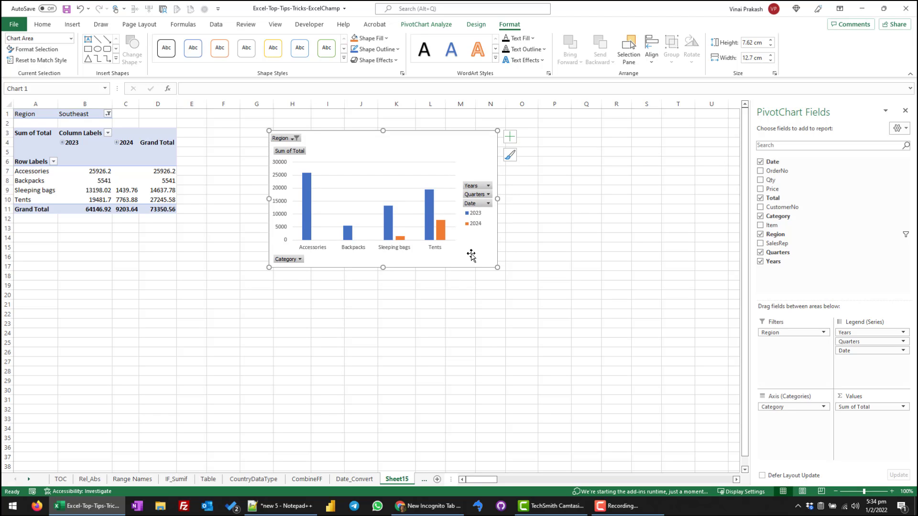
left_click_drag(471, 256, 553, 251)
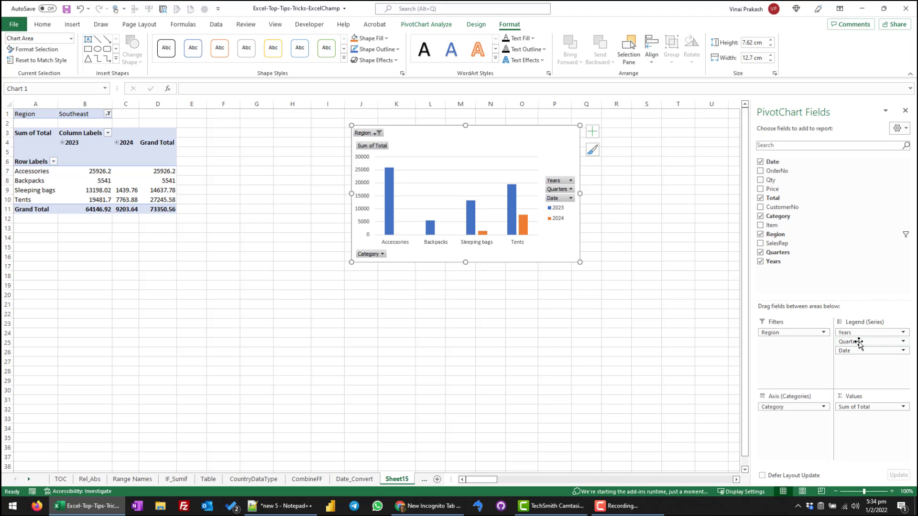
Remove Quarters, Date and Years from the PivotChart's legend series.
left_click_drag(860, 343, 679, 352)
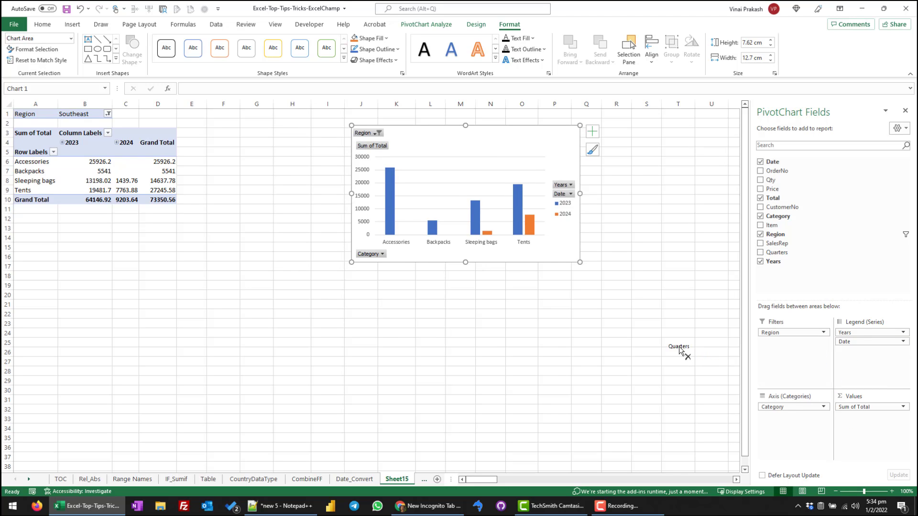
left_click_drag(856, 342, 683, 353)
left_click_drag(852, 332, 671, 348)
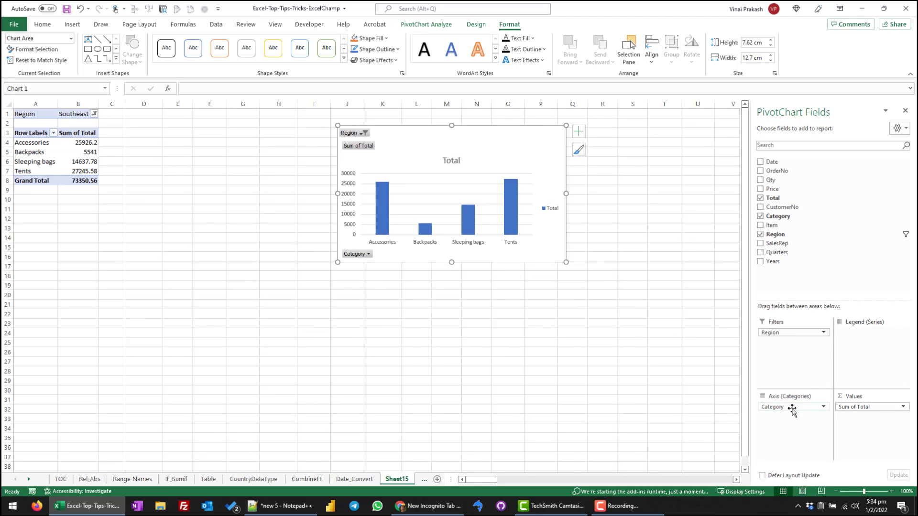
Move Region from the filters to the PivotChart's legend series.
left_click_drag(792, 406, 791, 406)
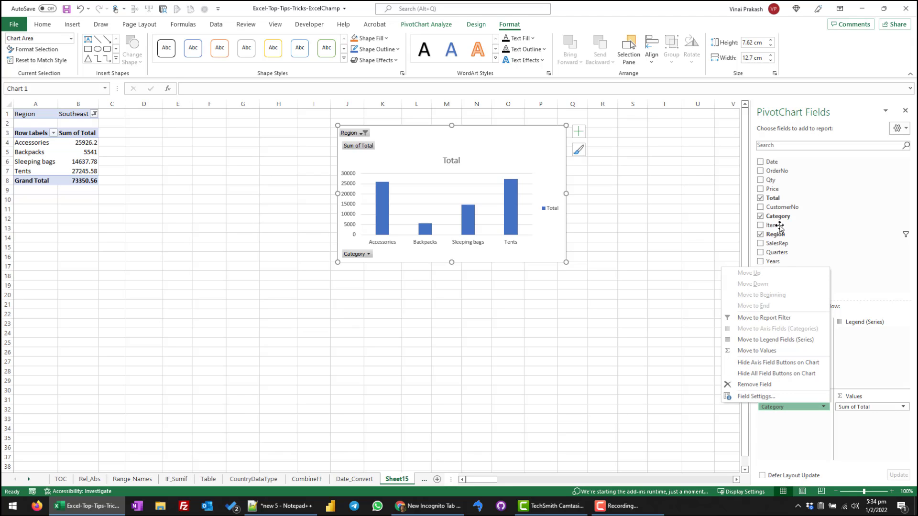
left_click(811, 433)
left_click_drag(794, 335, 873, 375)
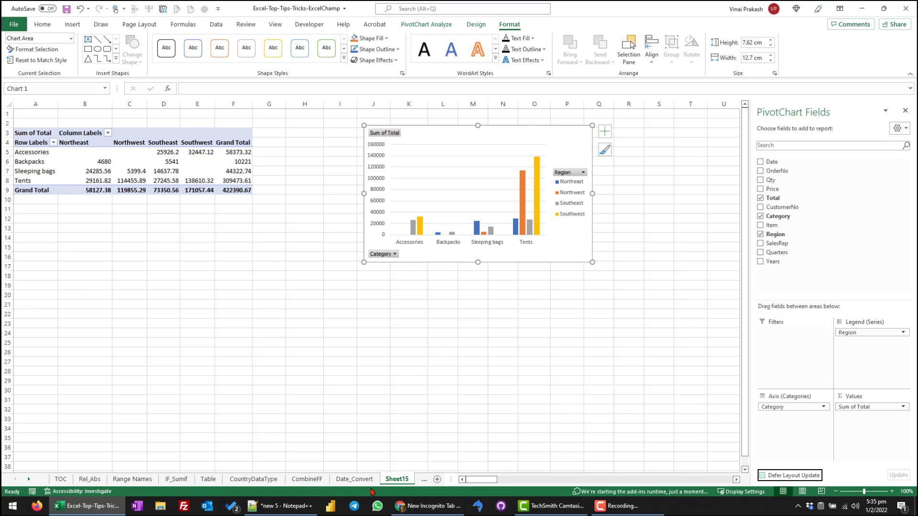
Examine the source data on the Pivot sheet down to its last row, and return to Sheet15.
scroll(43, 483, "down", 3)
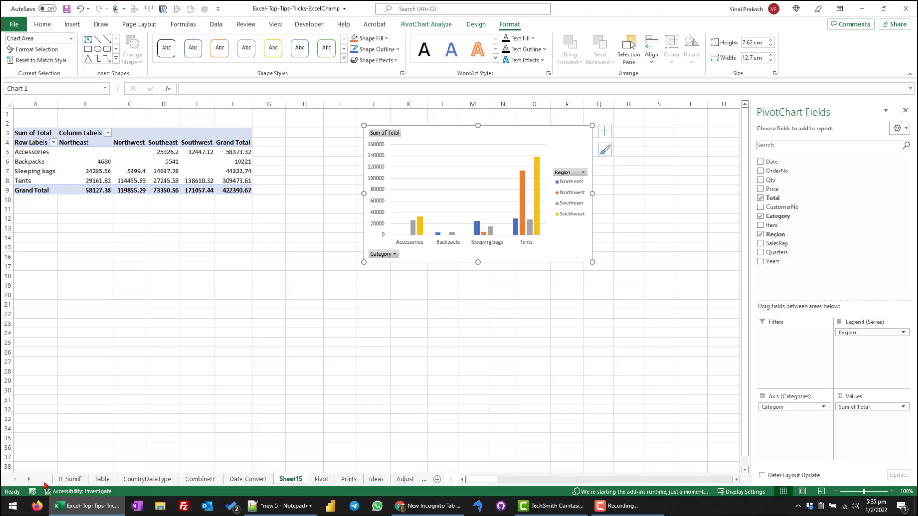
left_click(319, 479)
left_click(190, 352)
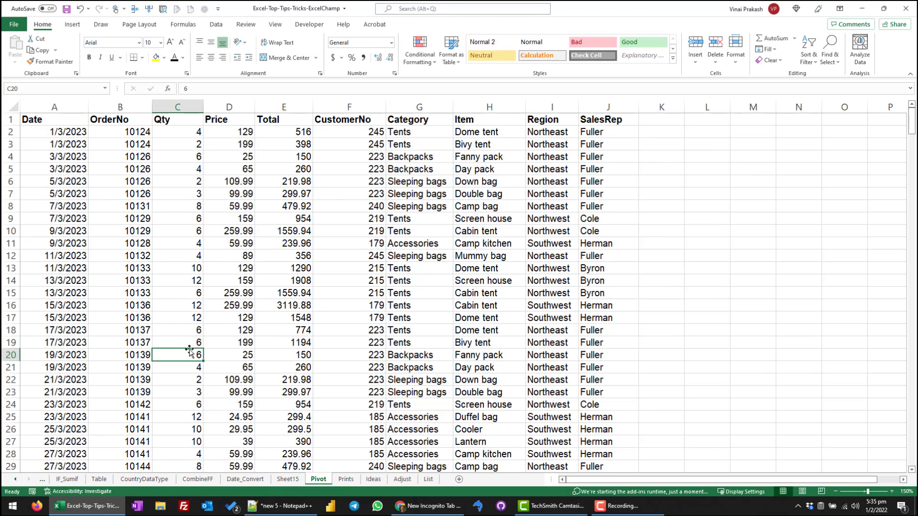
key("ctrl+Down")
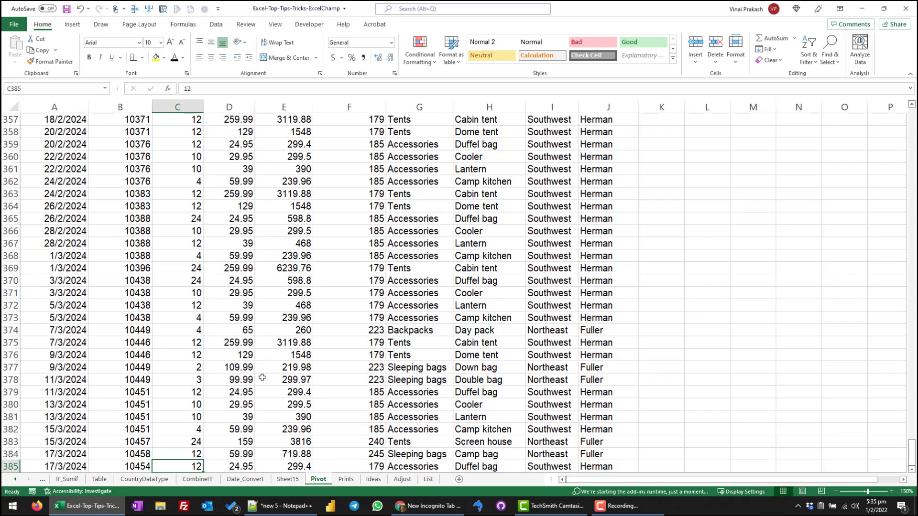
left_click(283, 480)
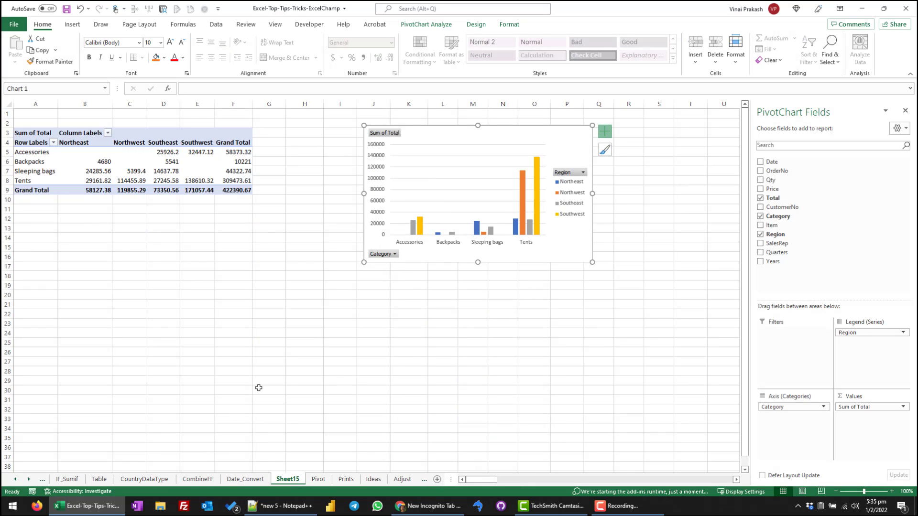
Replace Category with Item on the PivotChart's axis, use Region as the legend series, and enlarge the chart.
left_click_drag(853, 333, 875, 368)
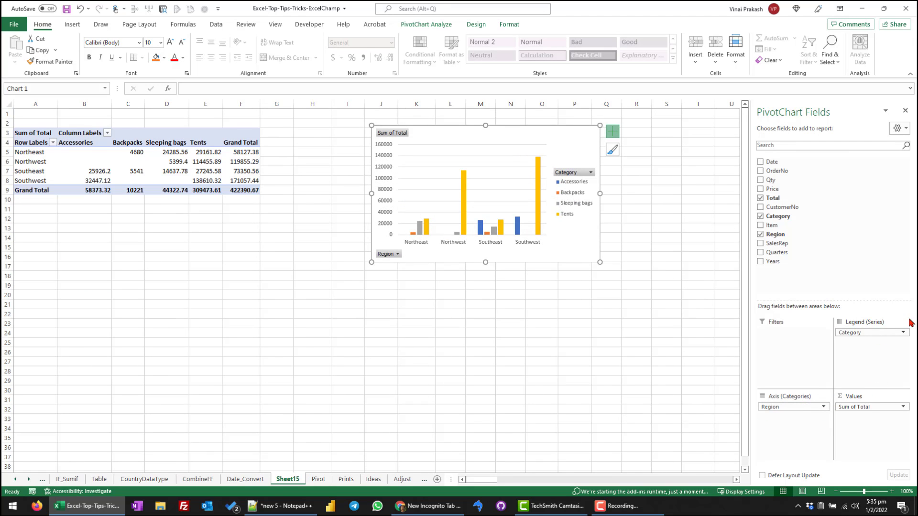
left_click_drag(852, 332, 657, 298)
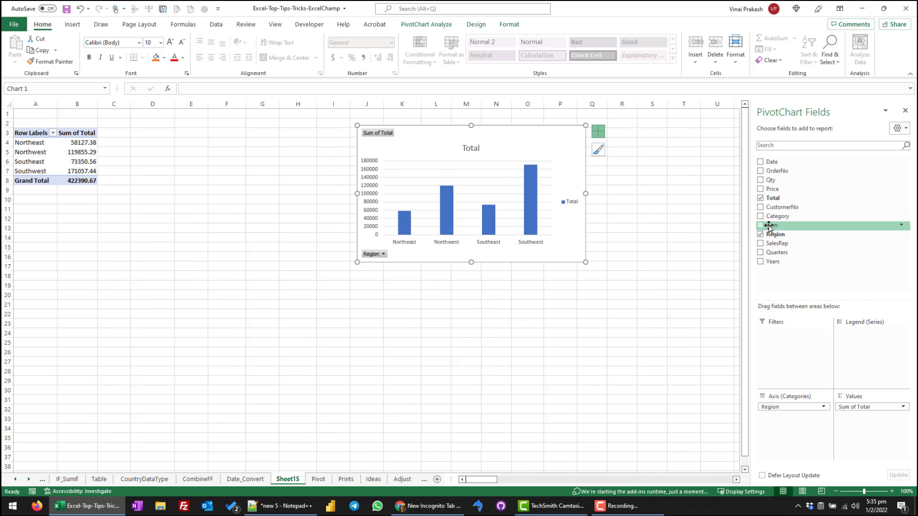
left_click_drag(771, 225, 843, 365)
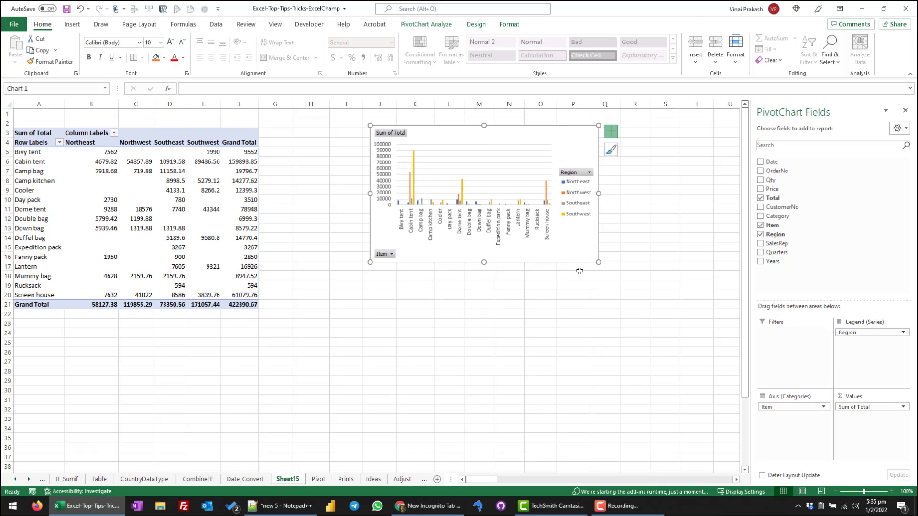
left_click_drag(599, 262, 667, 319)
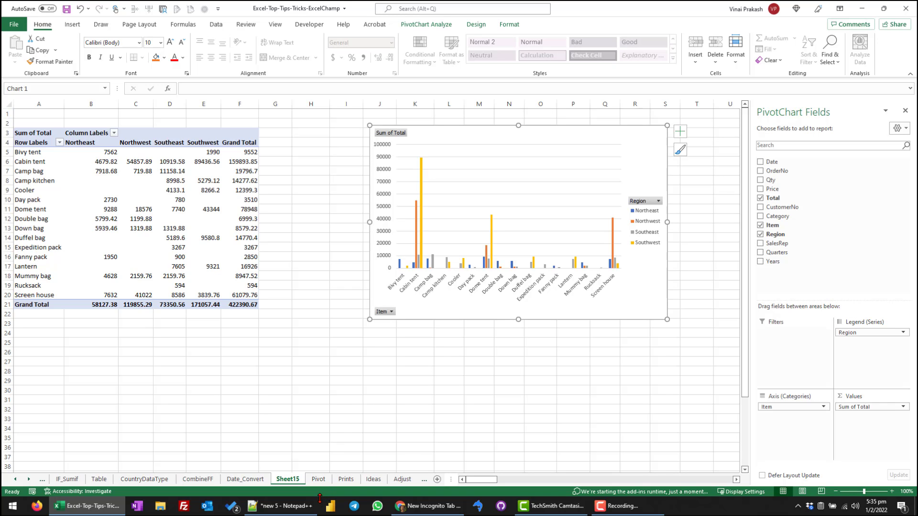
Open the Prints sheet and look through its sales records.
left_click(345, 480)
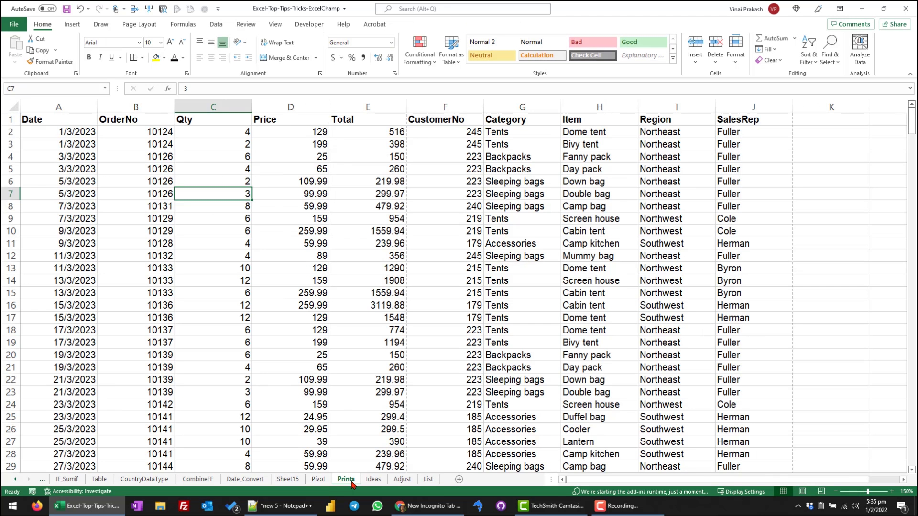
left_click(214, 251)
scroll(222, 266, "down", 13)
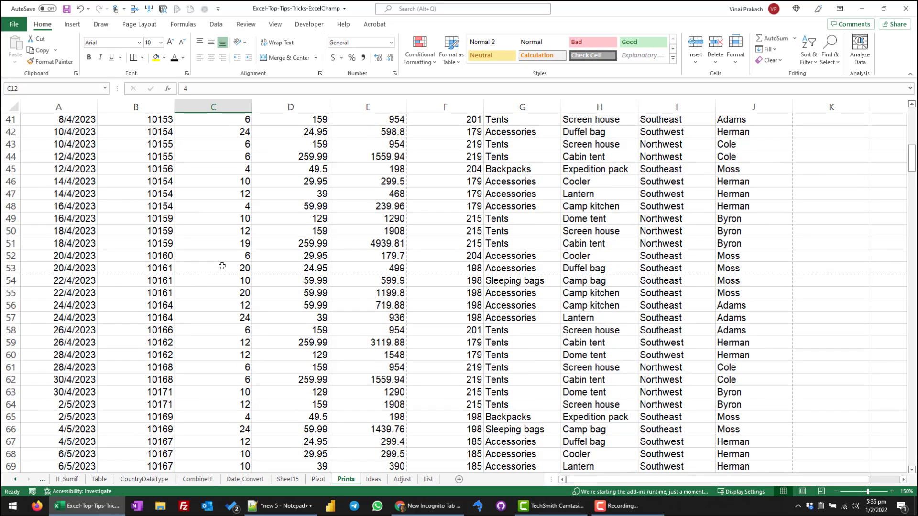
left_click(211, 210)
scroll(210, 211, "up", 16)
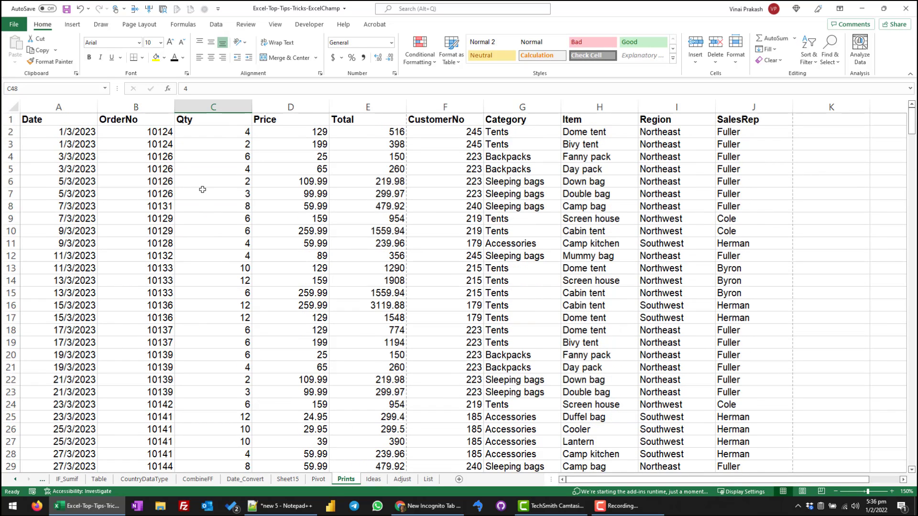
Page through the print preview of the Prints sheet to check how its columns split across pages, and return to the sheet.
left_click(14, 26)
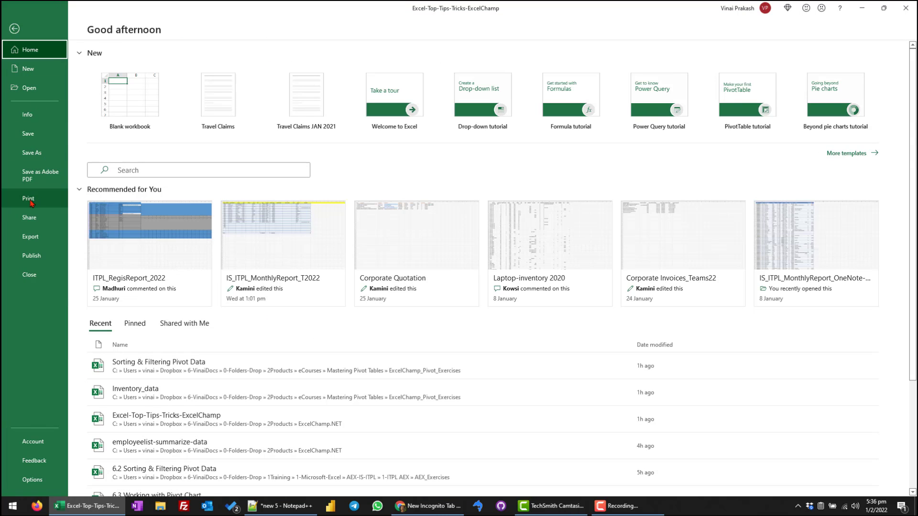
left_click(33, 200)
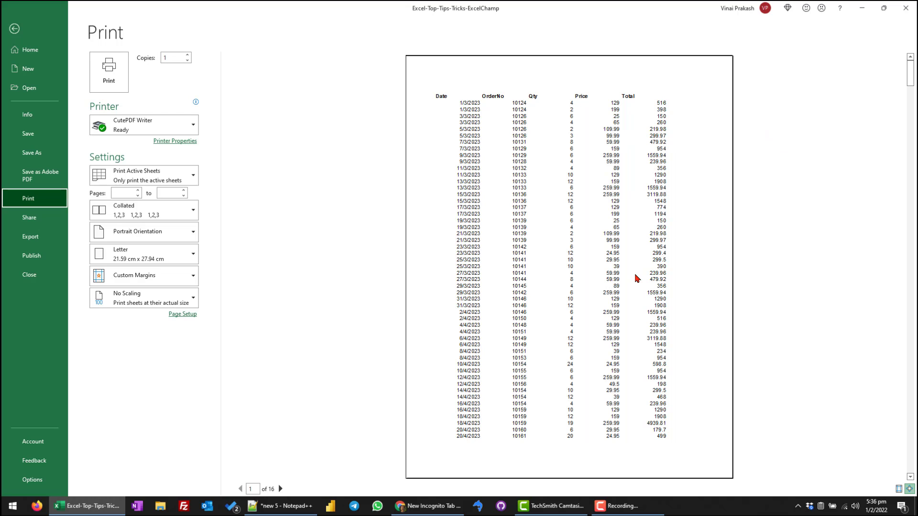
scroll(638, 278, "down", 1)
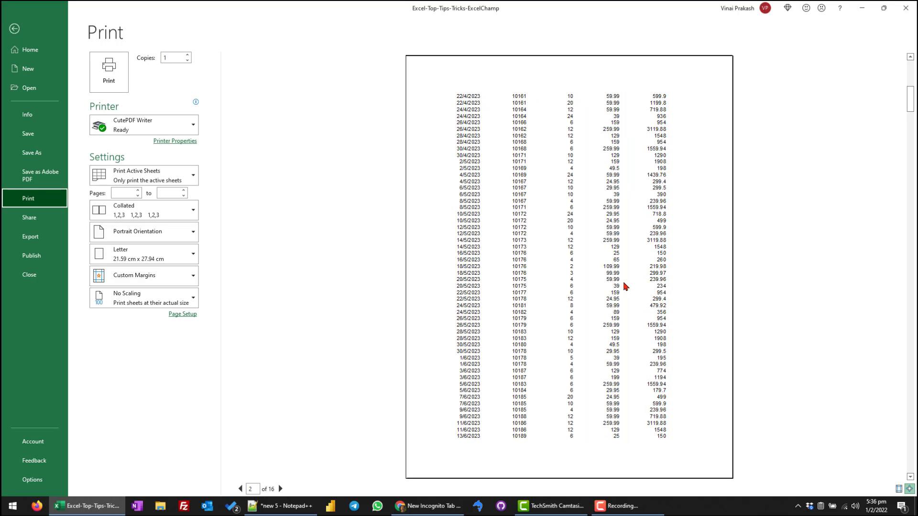
scroll(554, 308, "down", 4)
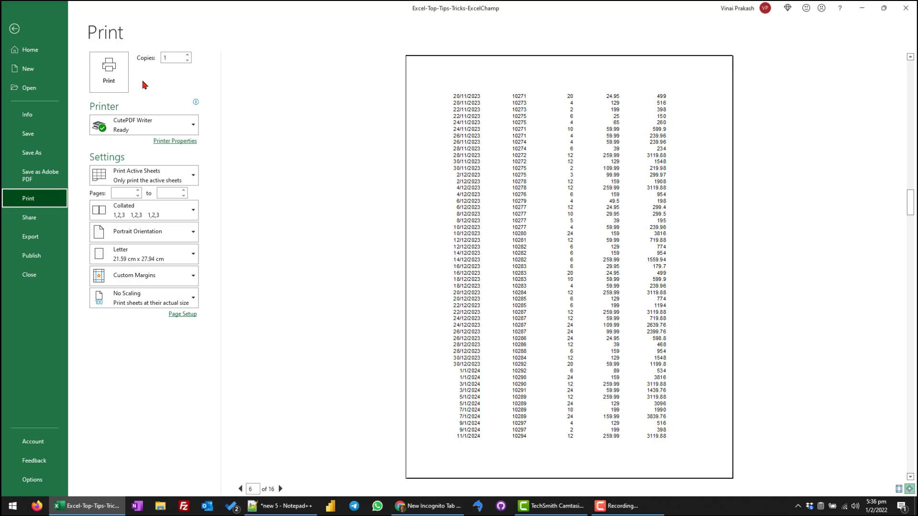
left_click(14, 30)
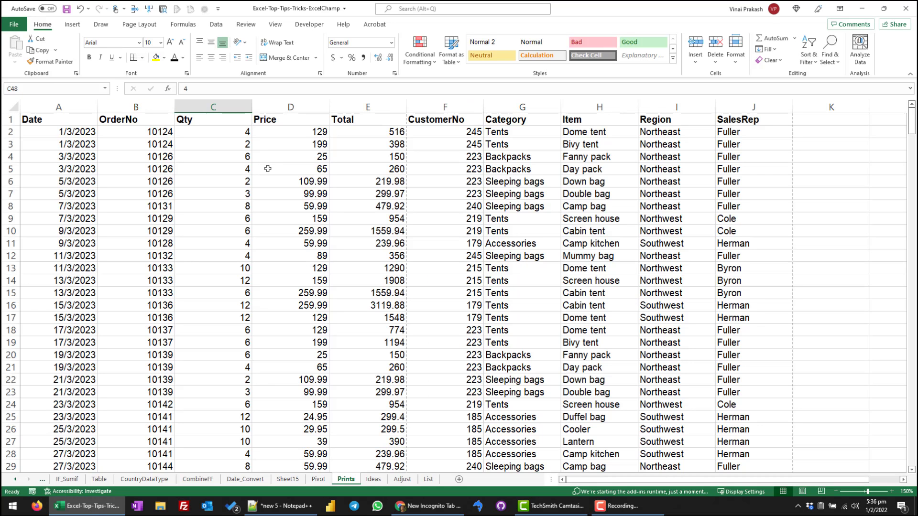
Fit the Prints sheet's printout to 1 page wide and set its orientation to Landscape.
left_click(267, 169)
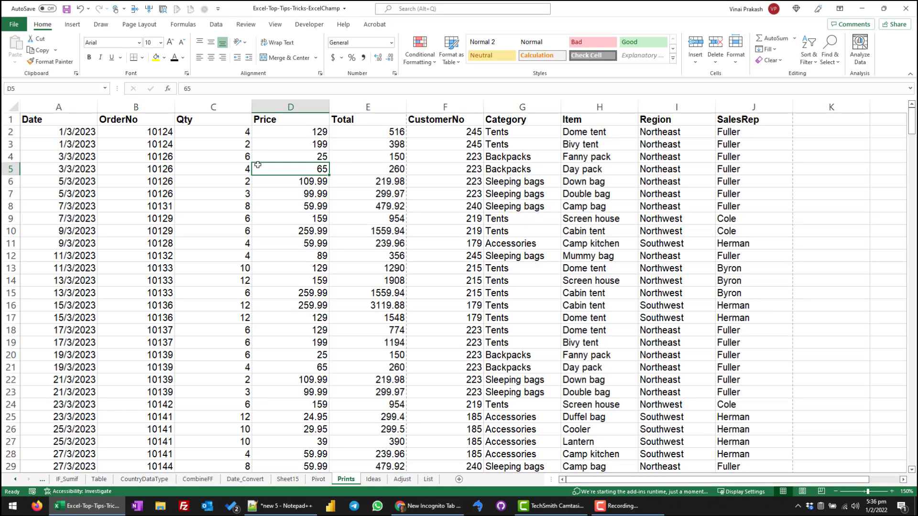
left_click(137, 26)
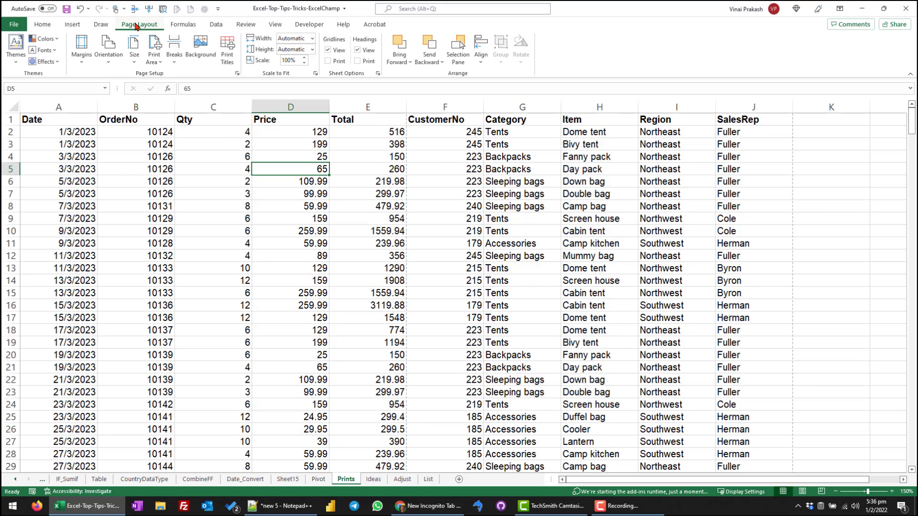
left_click(312, 39)
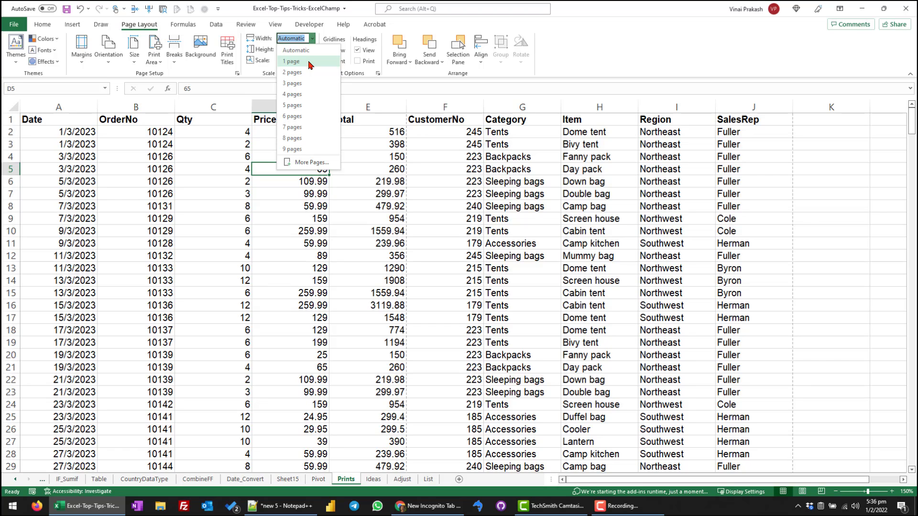
left_click(309, 62)
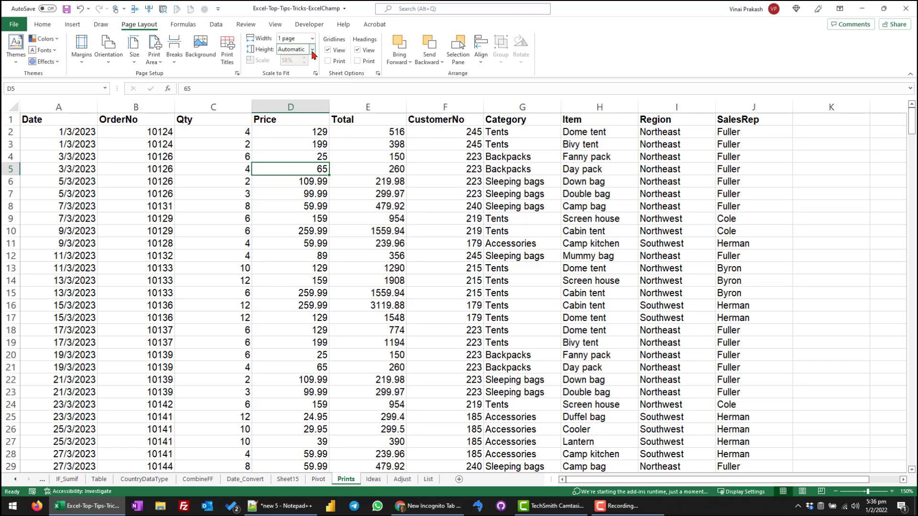
left_click(312, 51)
left_click(311, 52)
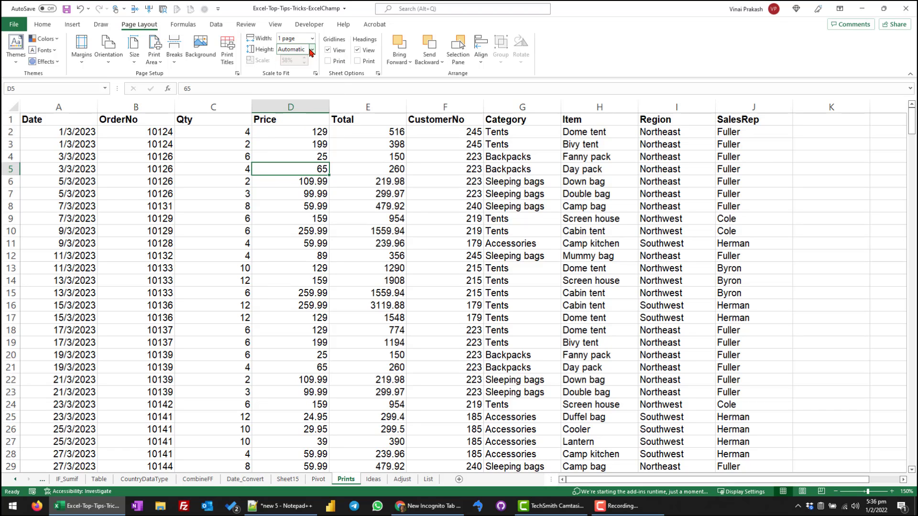
left_click(108, 53)
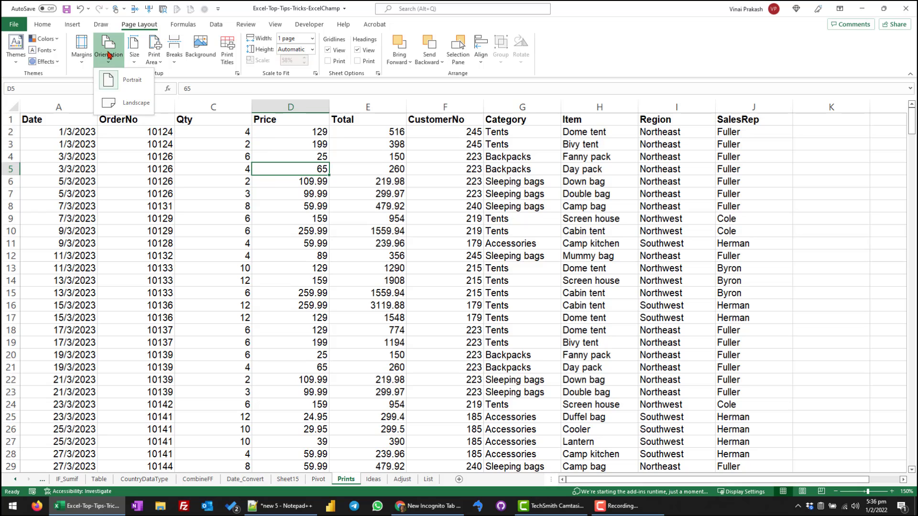
left_click(133, 110)
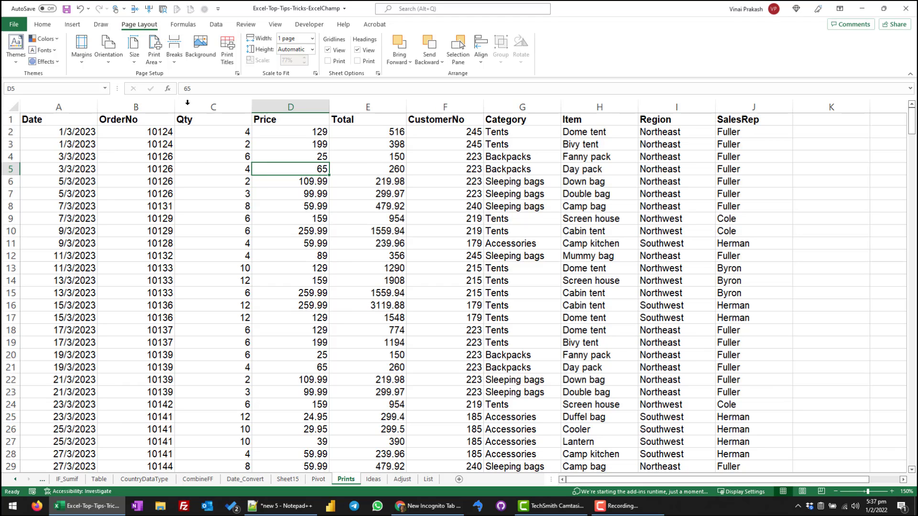
Preview the landscape, one-page-wide printout across several pages and return to the sheet.
left_click(14, 25)
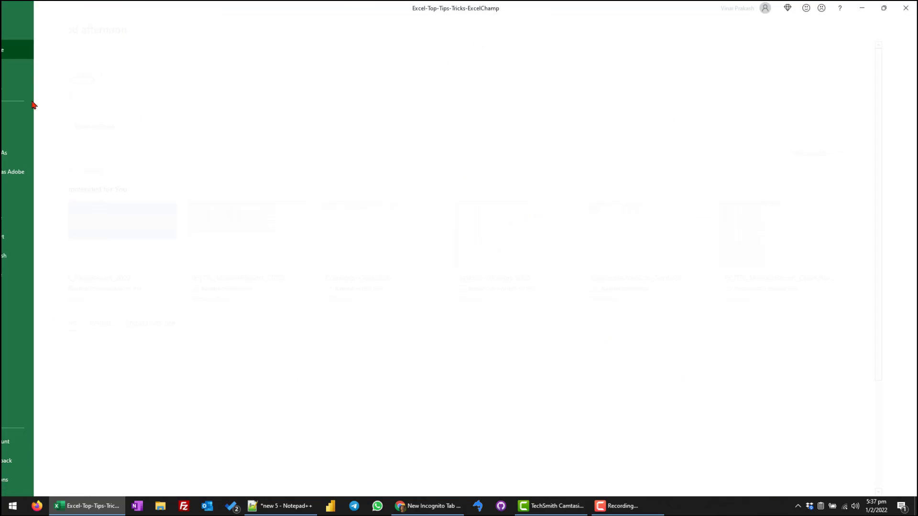
left_click(28, 199)
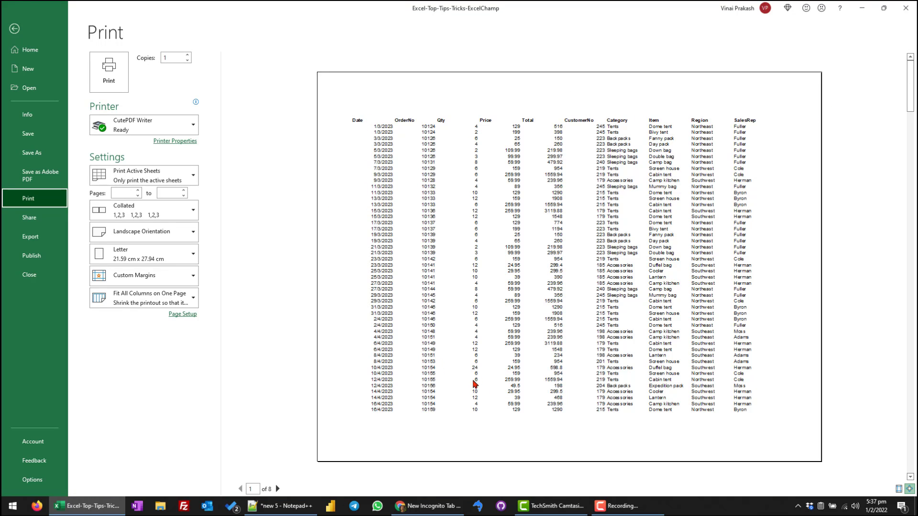
scroll(488, 349, "down", 3)
scroll(488, 352, "down", 1)
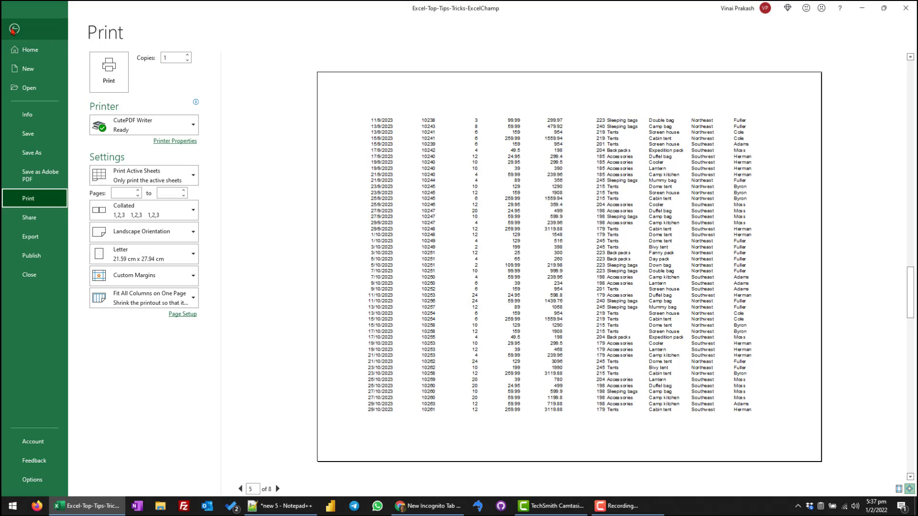
left_click(14, 29)
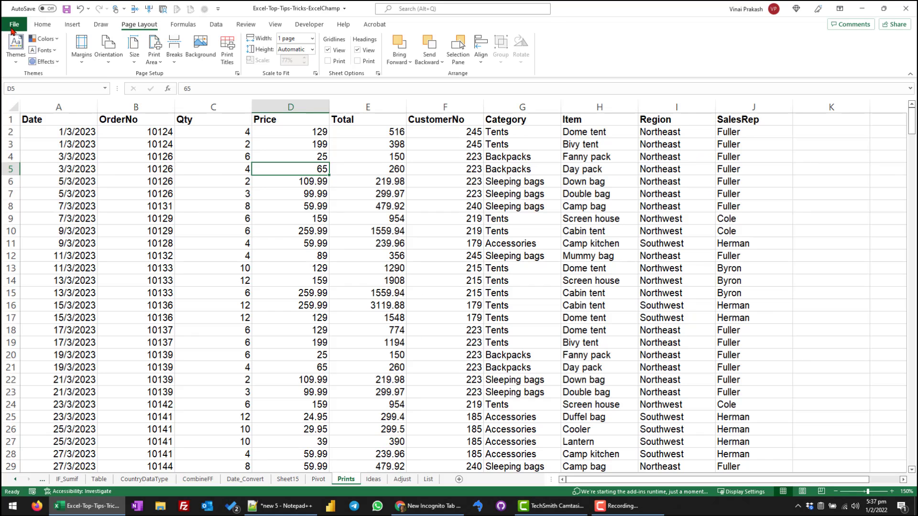
Set header row $1:$1 to repeat at the top of every printed page of the Prints sheet.
left_click(237, 74)
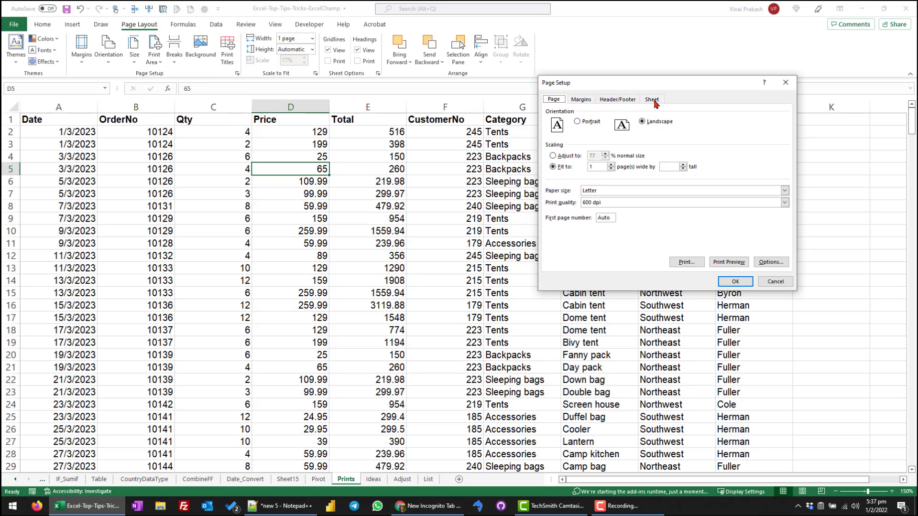
left_click(653, 100)
left_click_drag(659, 82, 571, 106)
left_click(553, 157)
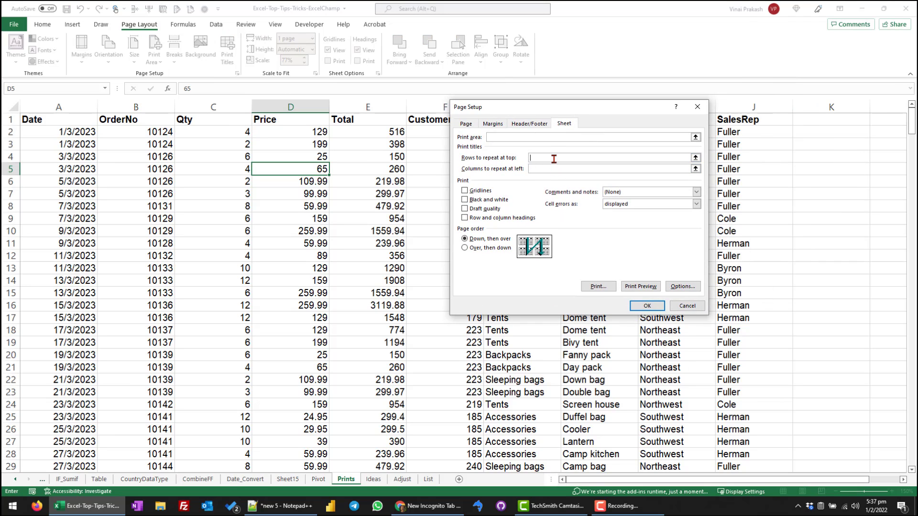
left_click(11, 119)
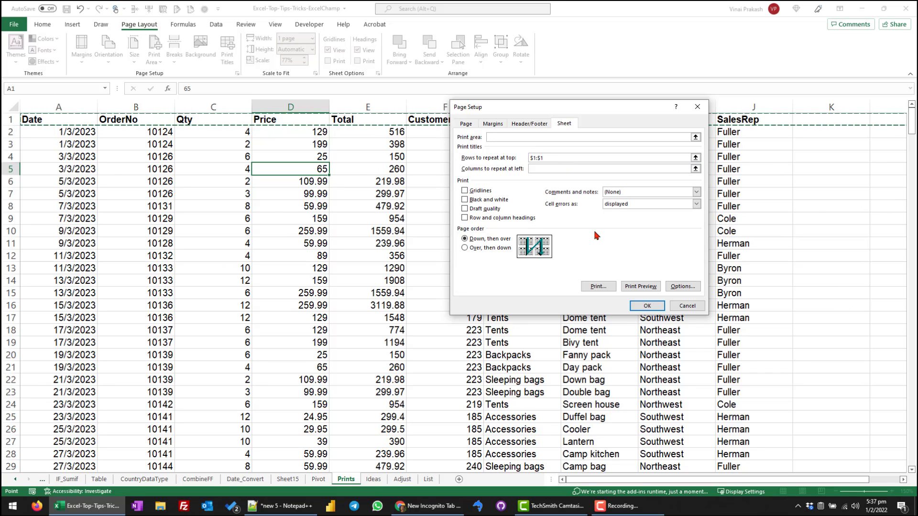
left_click(645, 307)
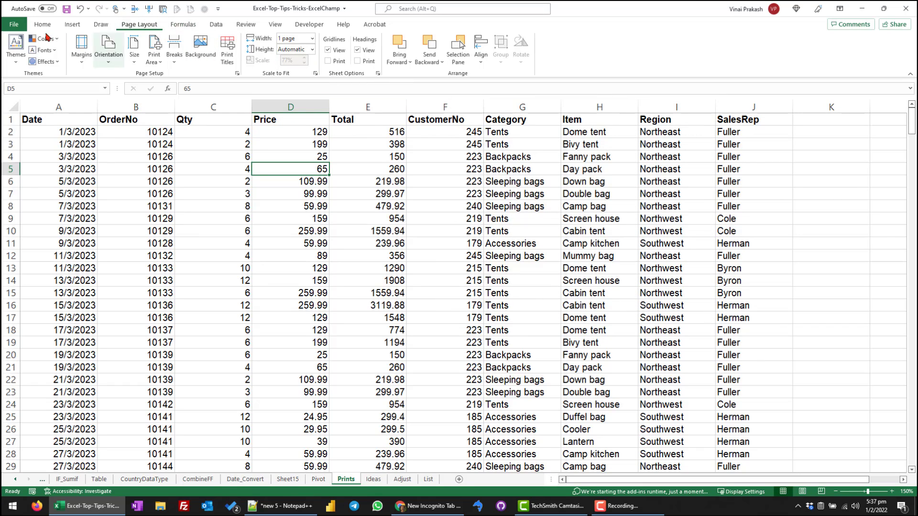
Check in the print preview whether the header row repeats on the following pages, and return to the sheet.
left_click(14, 24)
left_click(42, 196)
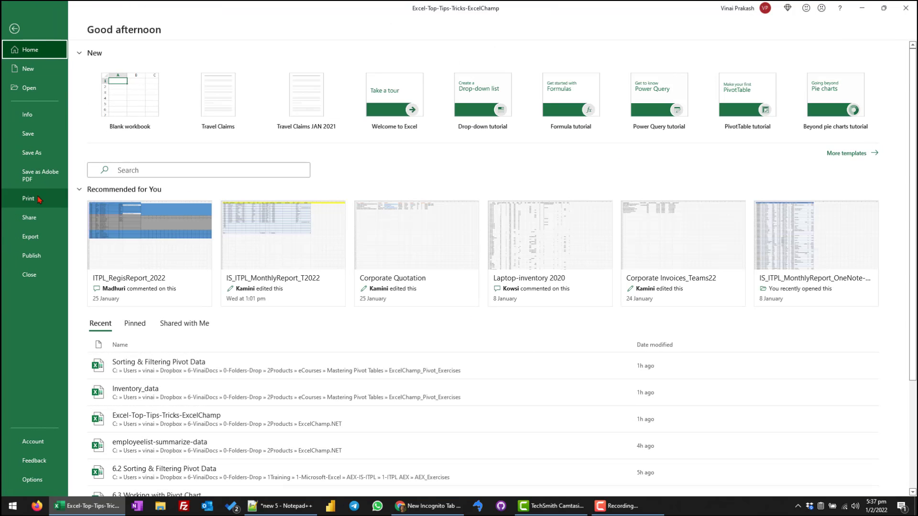
scroll(493, 261, "down", 5)
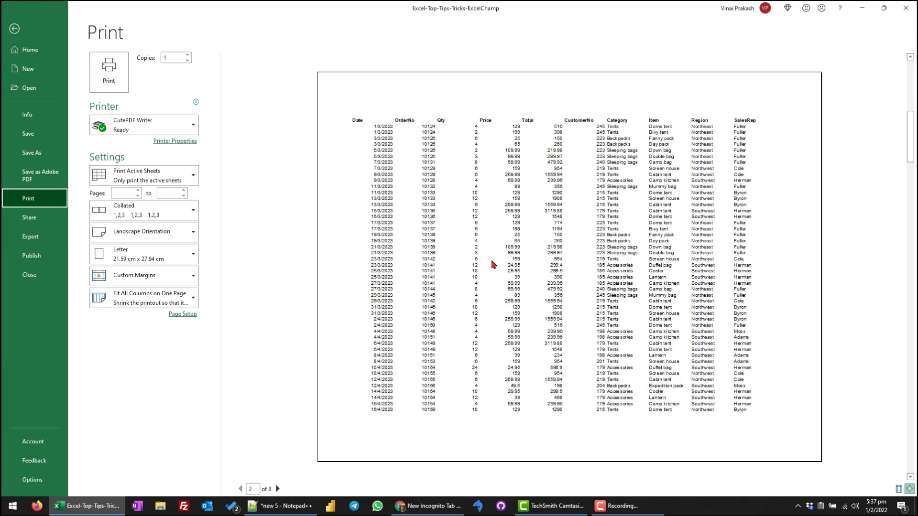
scroll(495, 264, "down", 1)
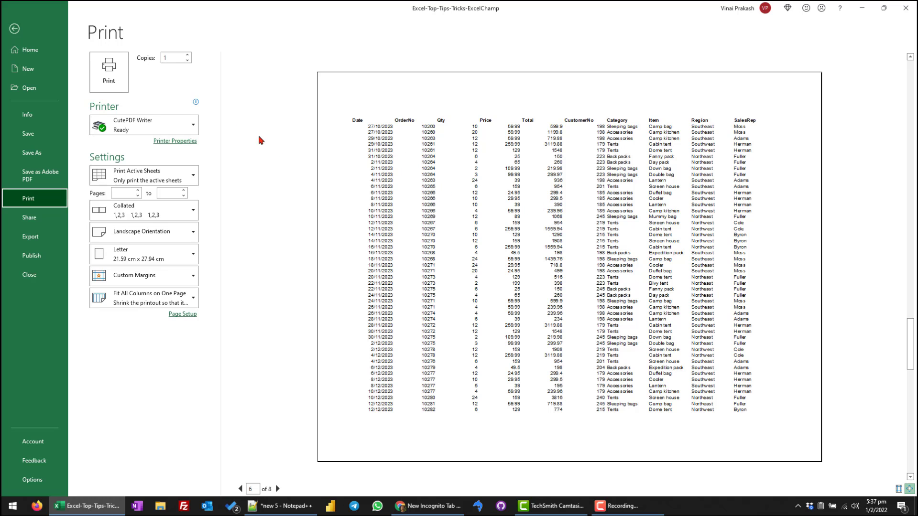
left_click(14, 30)
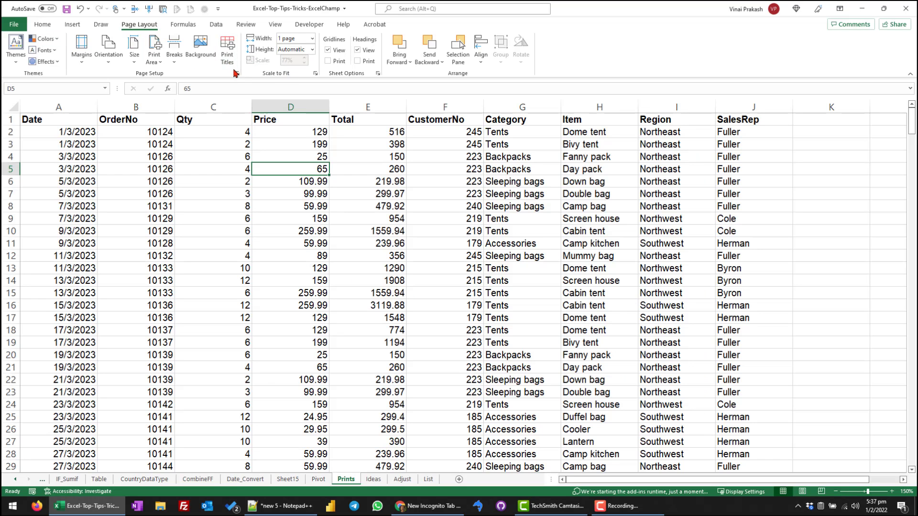
Turn on gridline printing in the Prints sheet's page setup.
left_click(236, 74)
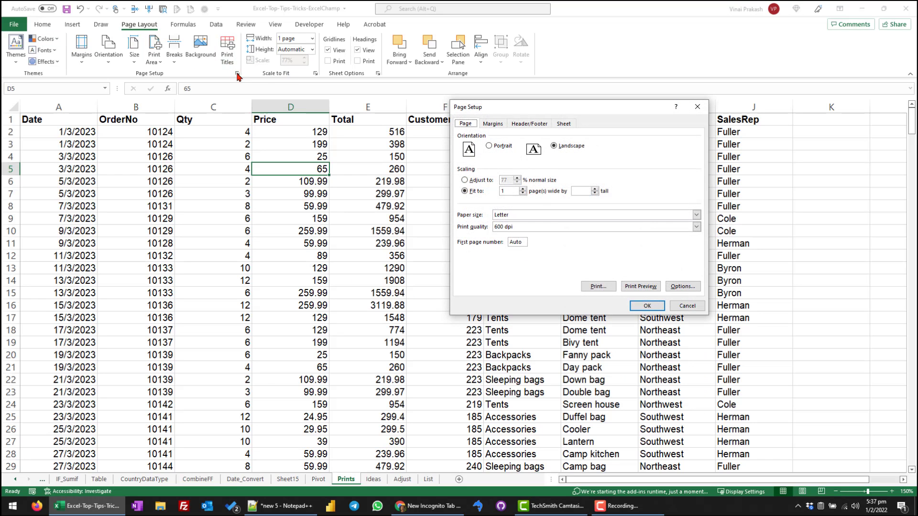
left_click(563, 125)
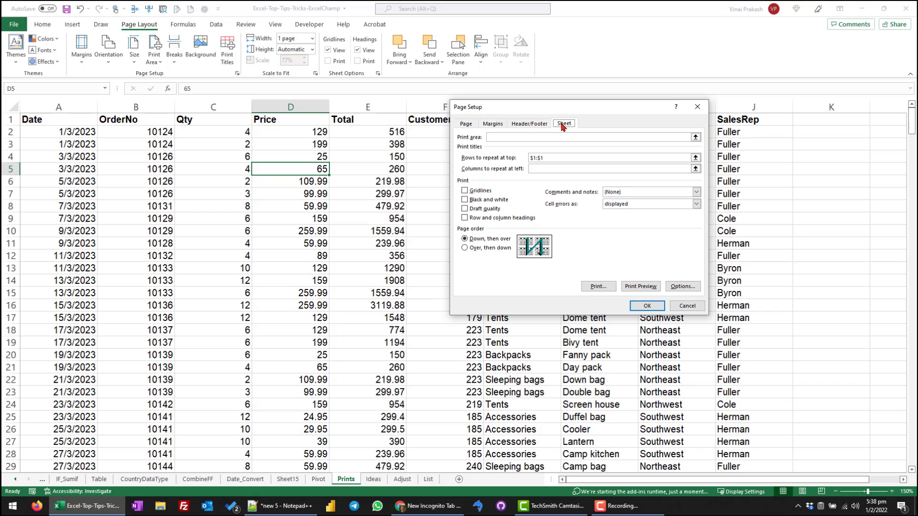
left_click(479, 192)
Add the footer "Page 1 of ?" and the file-name header "Excel-Top-Tips-Tricks-ExcelChamp" to the printout, and apply the page setup.
left_click(521, 125)
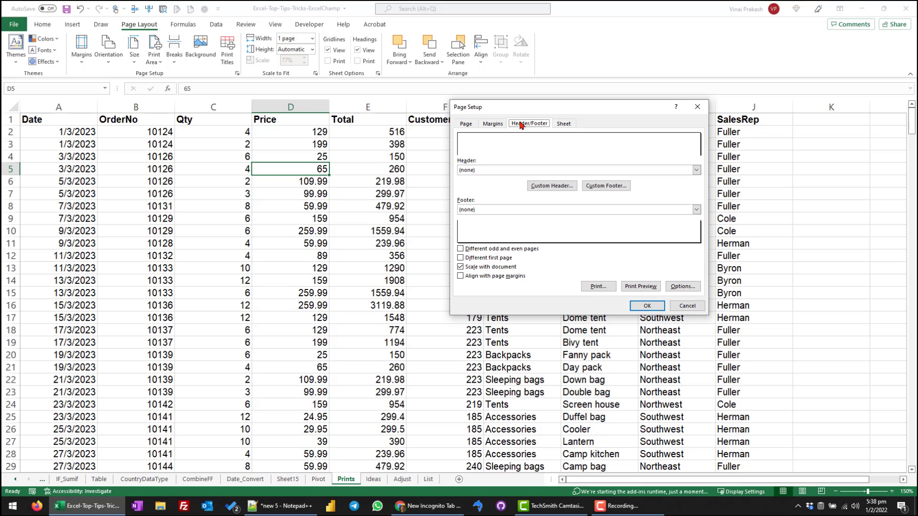
left_click(516, 210)
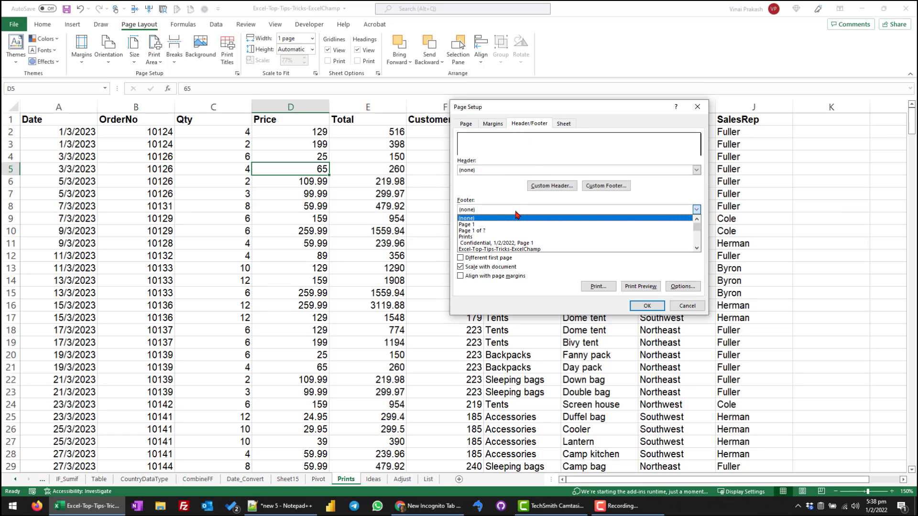
left_click(518, 231)
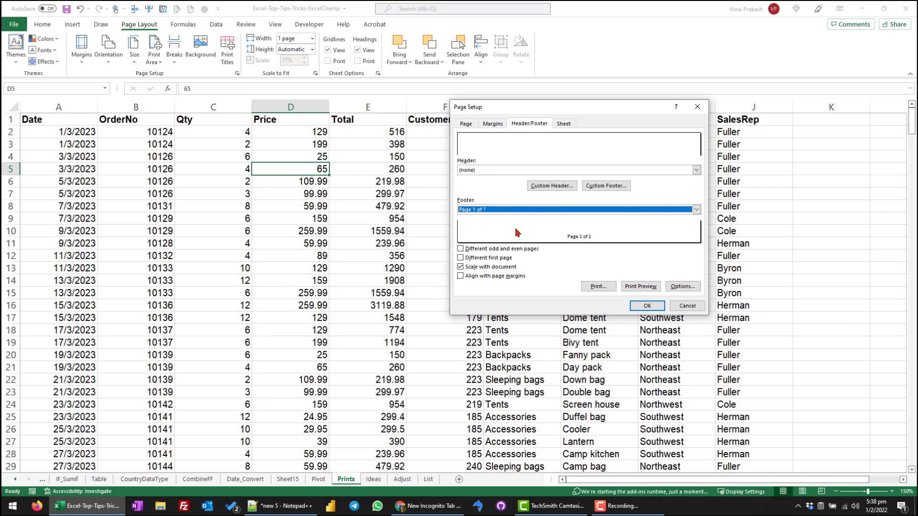
left_click(528, 173)
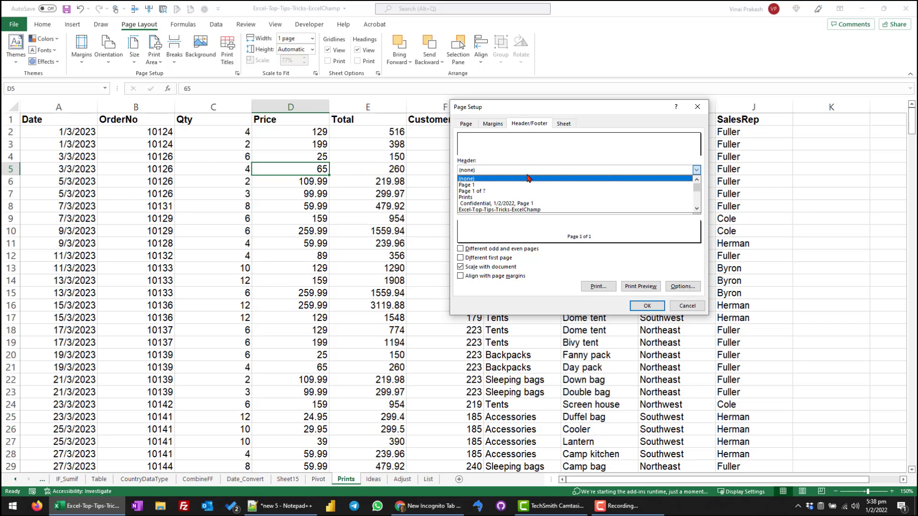
left_click(528, 210)
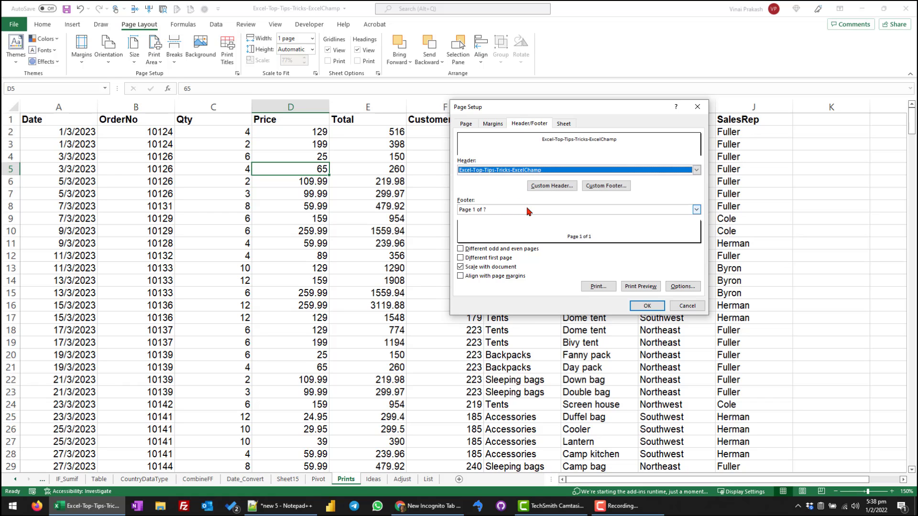
left_click(648, 306)
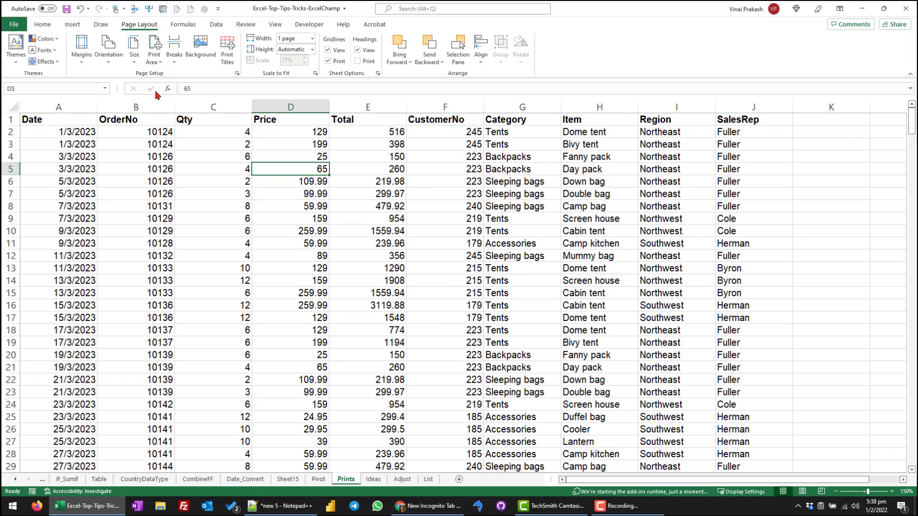
Check the header, footer and gridlines on several pages of the Prints sheet's print preview, and return to the sheet.
left_click(18, 25)
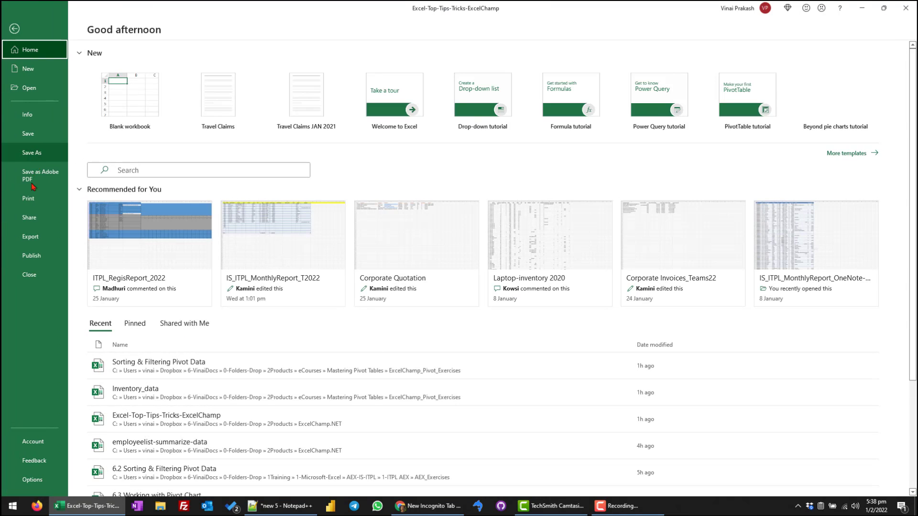
left_click(30, 197)
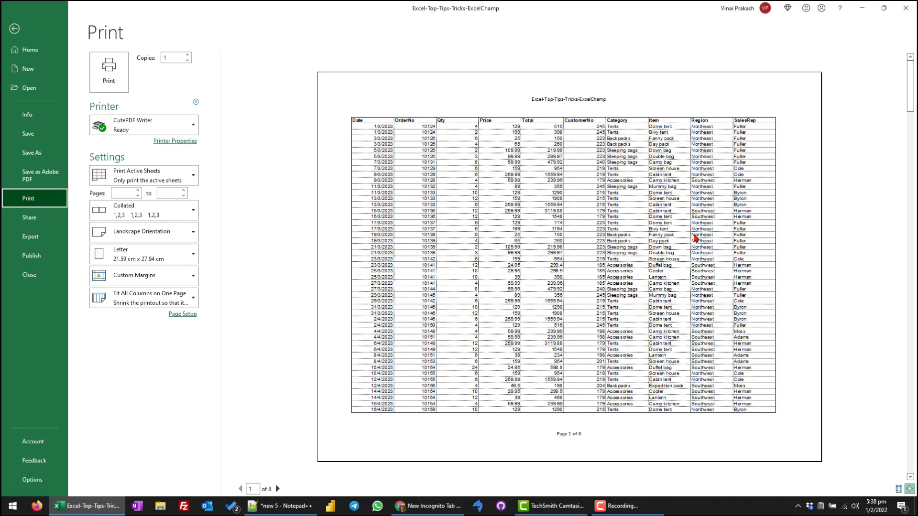
scroll(696, 265, "down", 2)
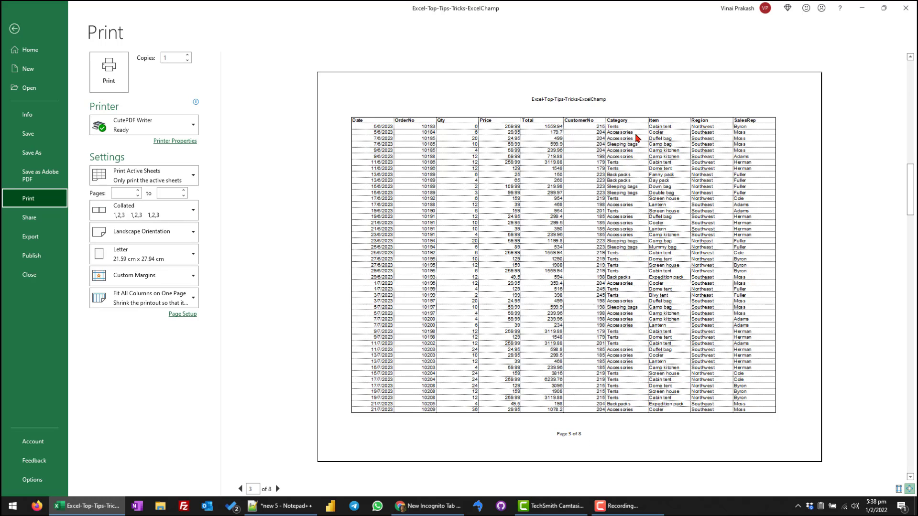
scroll(630, 287, "down", 2)
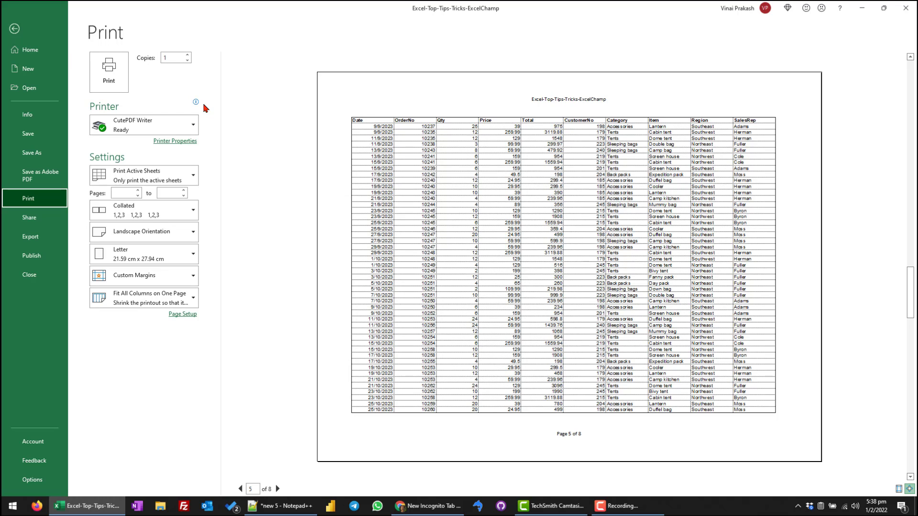
left_click(14, 29)
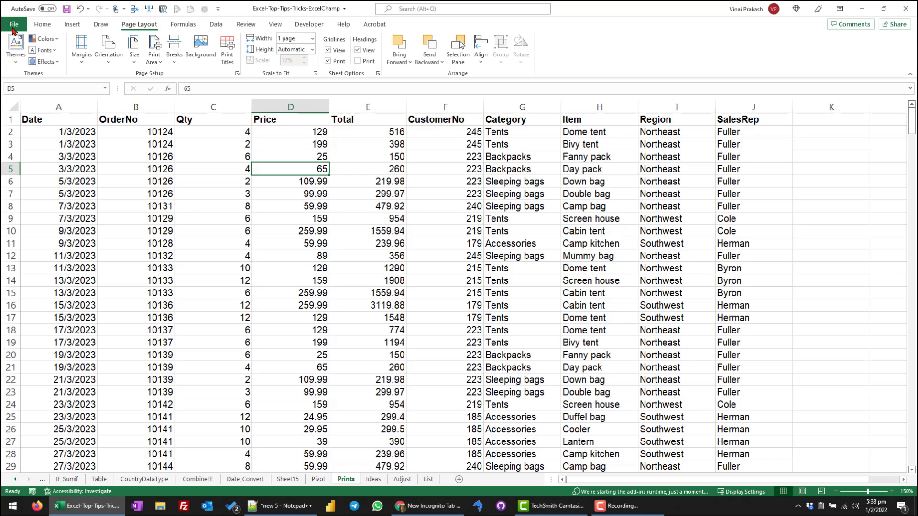
Look through the Prints sheet's rows to see whether the column headings stay in view.
left_click(359, 234)
scroll(359, 234, "down", 5)
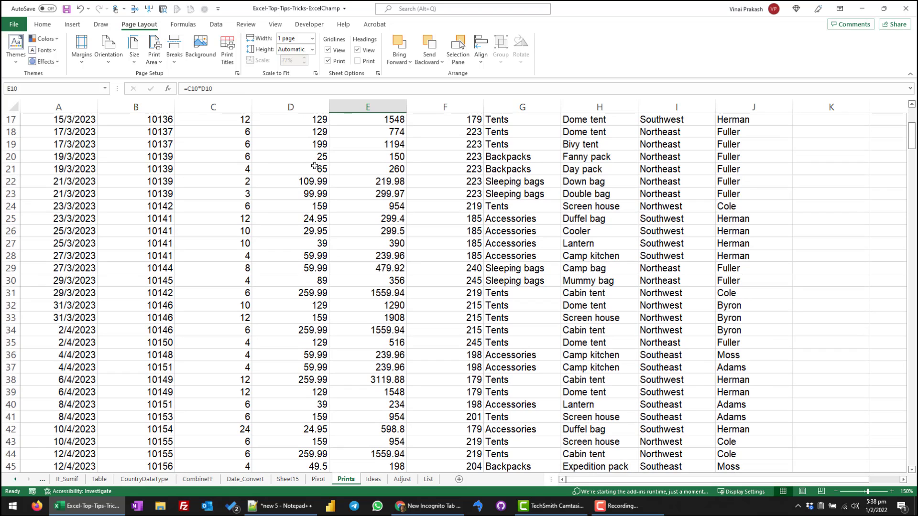
left_click(293, 166)
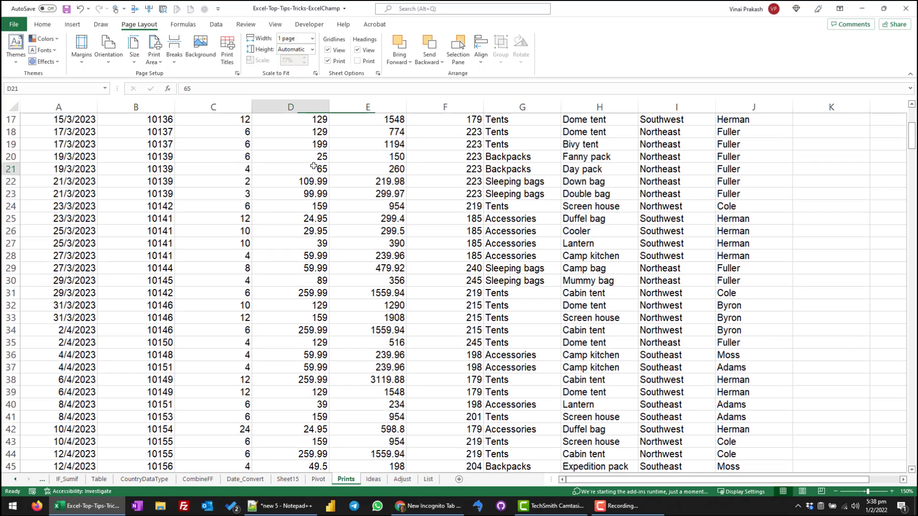
left_click(386, 168)
left_click(464, 171)
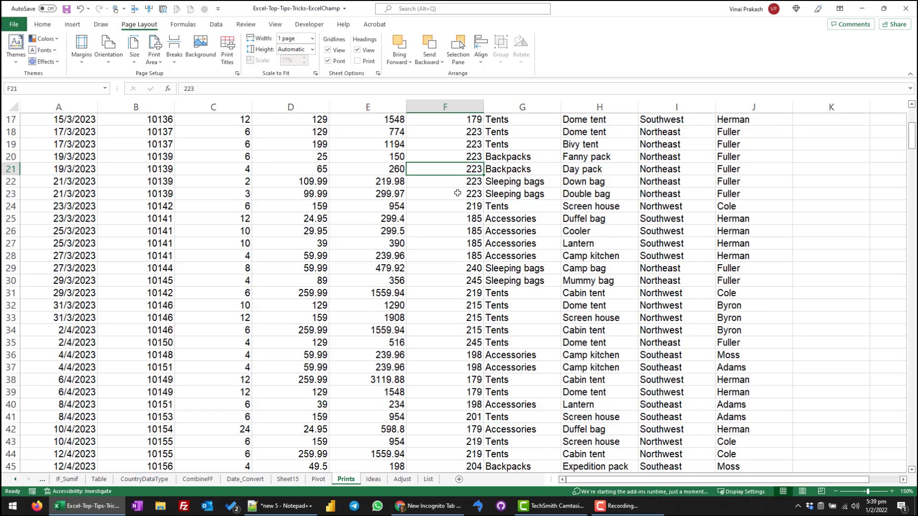
scroll(457, 193, "up", 5)
left_click(301, 181)
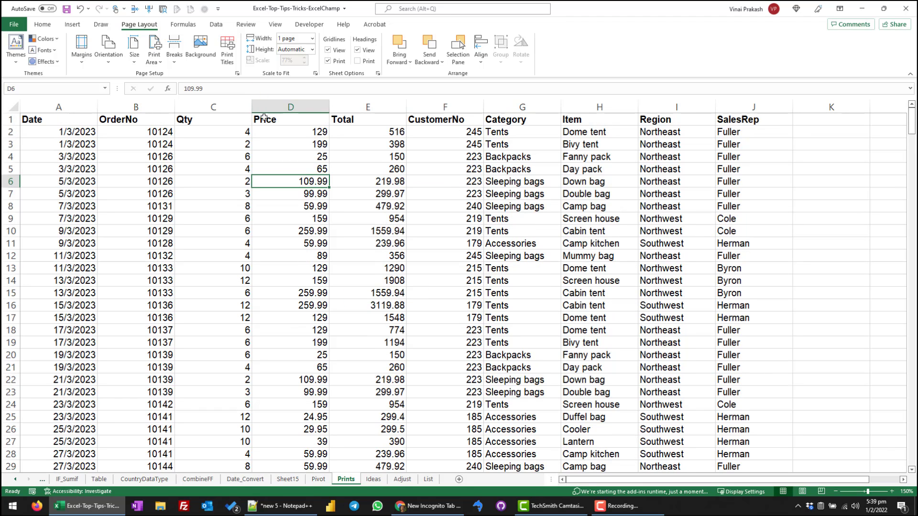
Freeze the top row of the Prints sheet and check it against the rows further down.
left_click(275, 25)
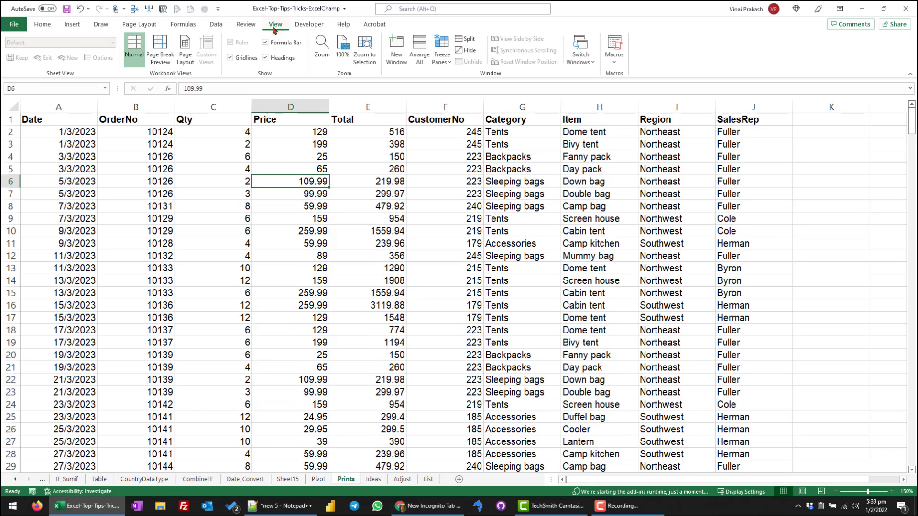
left_click(441, 62)
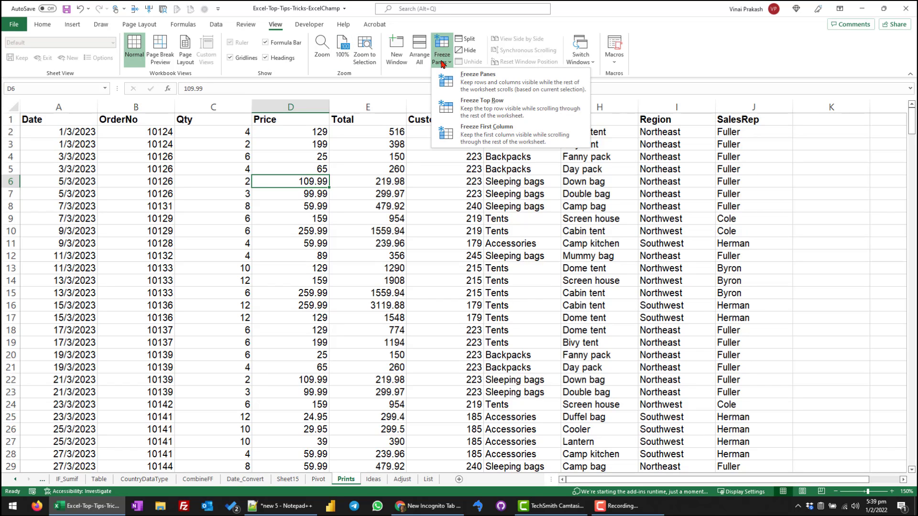
left_click(476, 106)
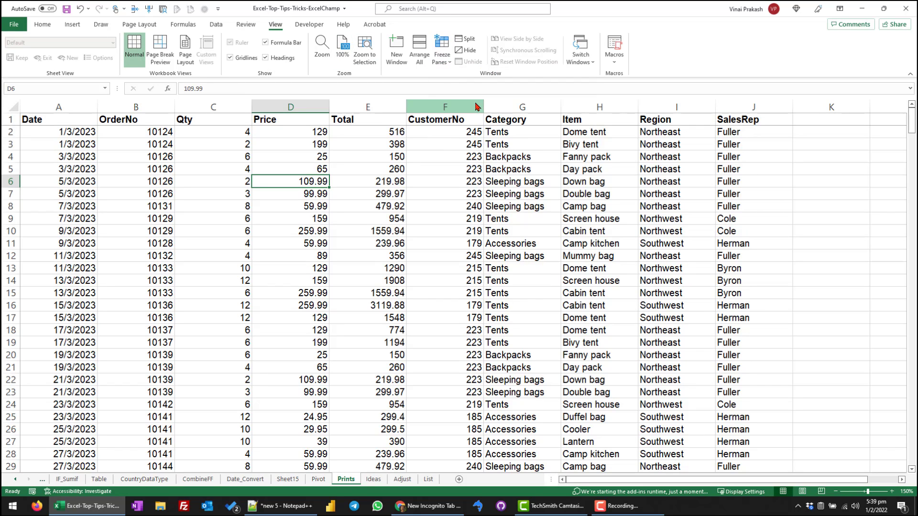
scroll(311, 222, "down", 5)
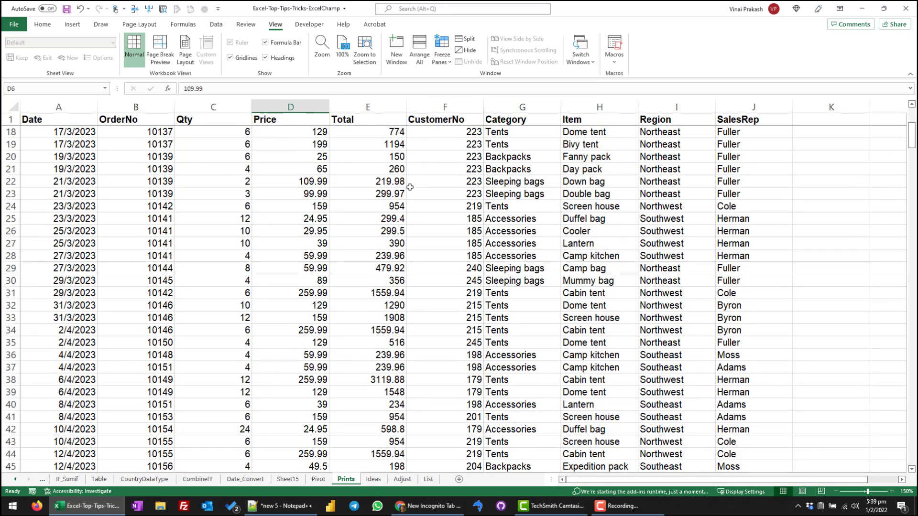
scroll(412, 187, "up", 5)
Freeze the first column of the Prints sheet instead and check it by moving along row 11 past the data and back.
left_click(447, 62)
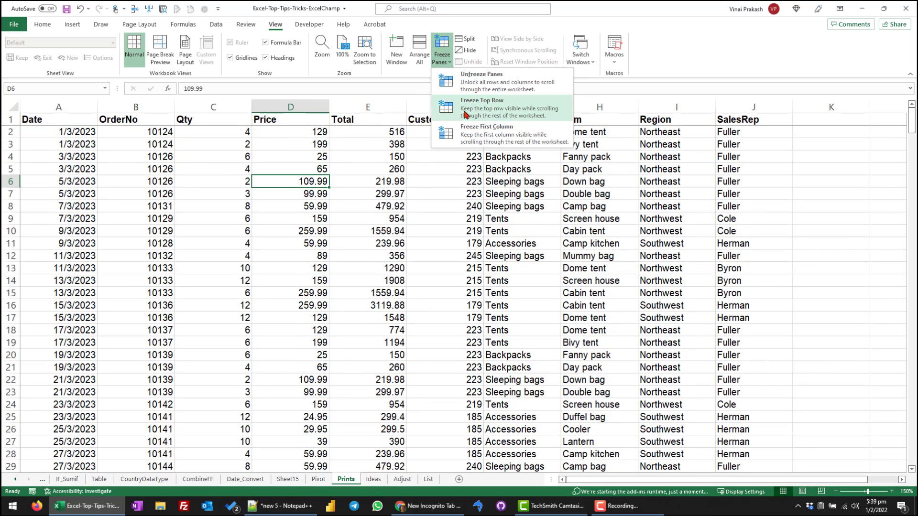
left_click(482, 135)
left_click(231, 242)
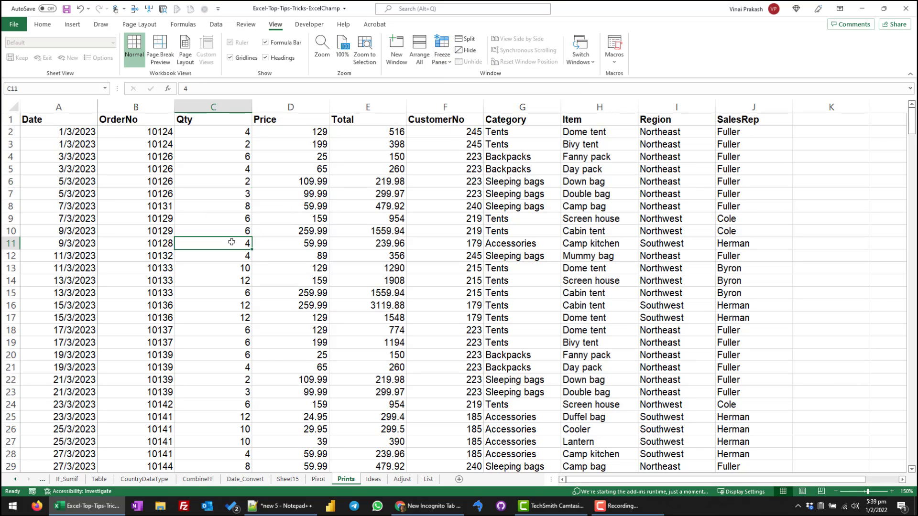
key("Right")
key("Right")
key("Right")
key("Right")
key("Right")
key("Right")
key("Right")
key("Right")
key("Right")
key("Right")
key("Right")
key("Right")
key("Right")
key("Right")
key("Right")
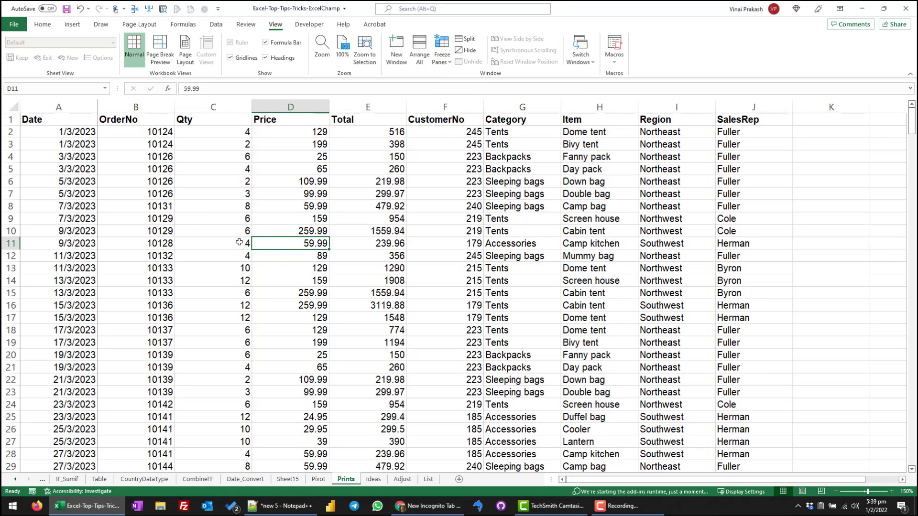
key("Left")
key("Left")
key("Left")
key("Left")
key("Left")
key("Left")
key("Left")
key("Left")
key("Left")
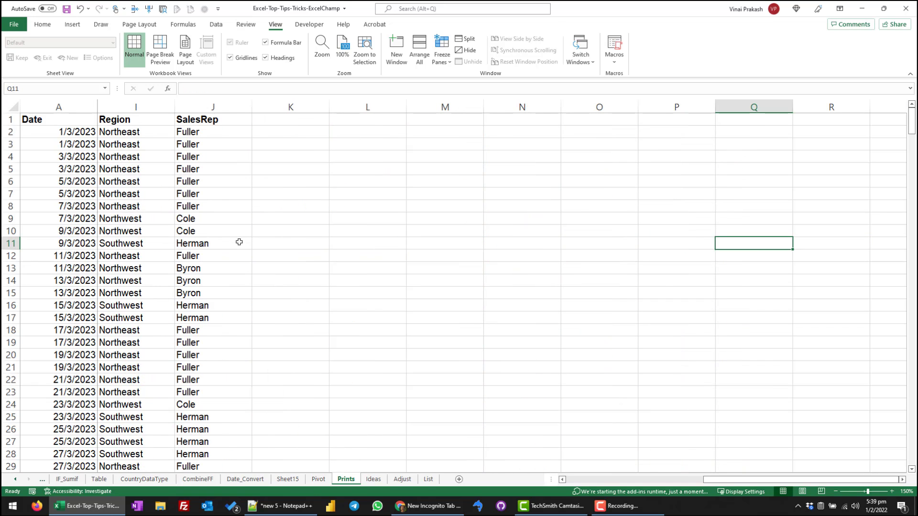
key("Left")
key("Left")
key("Left")
key("Left")
key("Left")
key("Left")
key("Left")
key("Left")
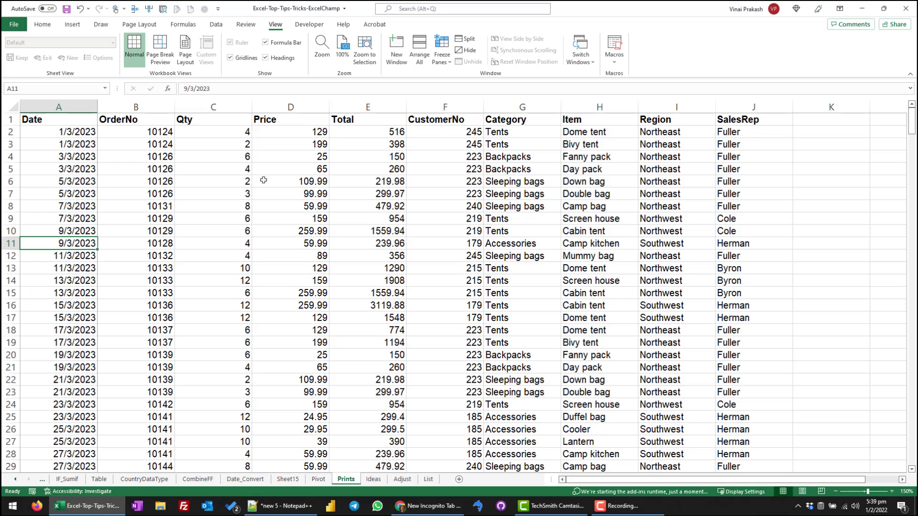
Unfreeze the panes of the Prints sheet and split the window at cell D11.
left_click(448, 66)
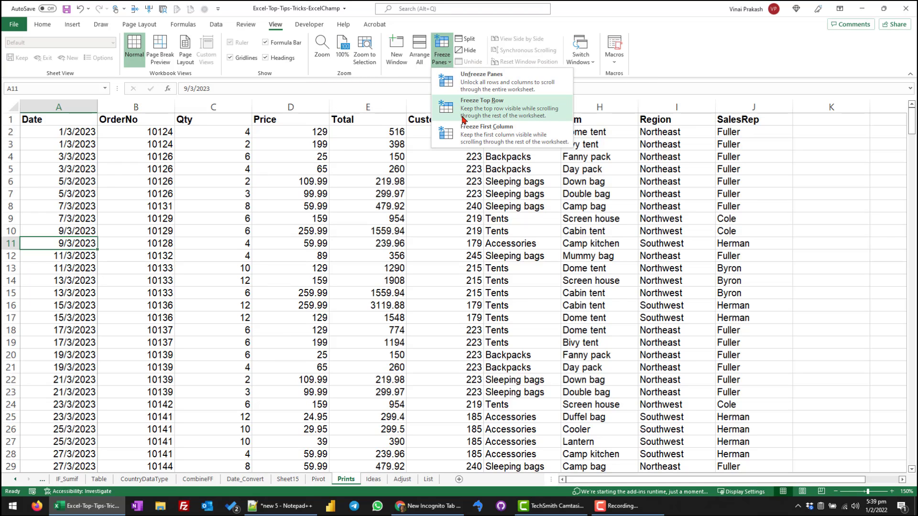
left_click(477, 86)
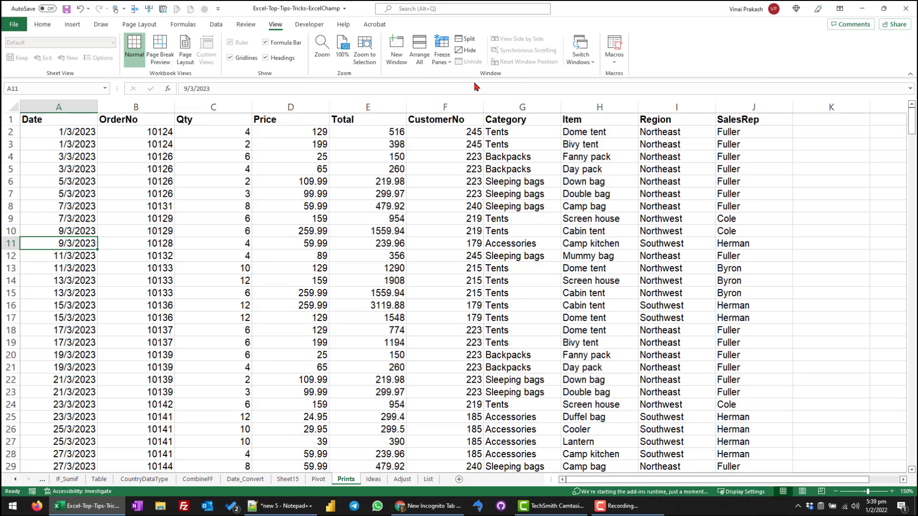
left_click(295, 242)
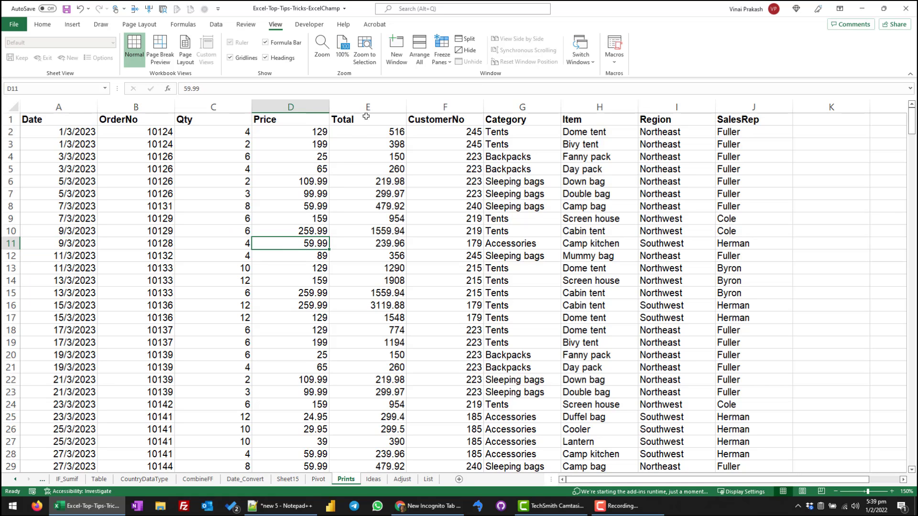
left_click(467, 39)
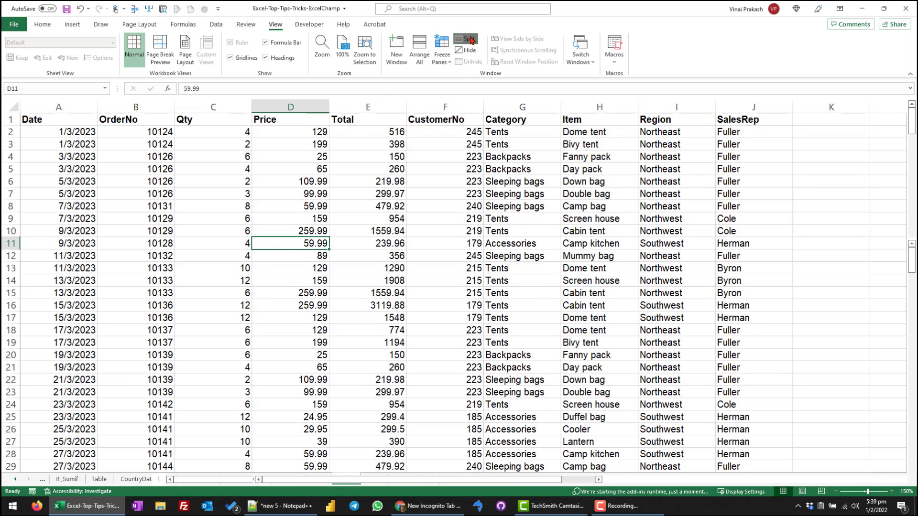
Compare the sheet's first rows with its last rows in the split panes, and remove the split.
scroll(288, 276, "down", 3)
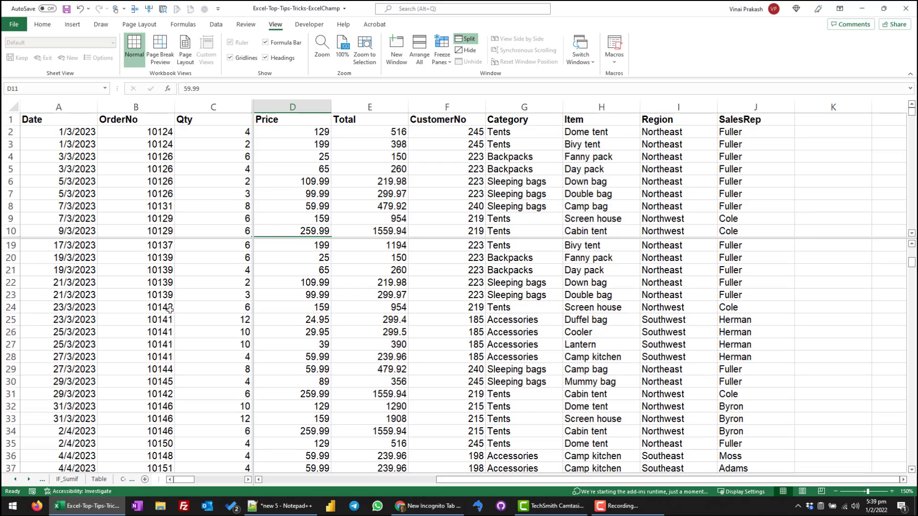
scroll(177, 311, "down", 20)
scroll(177, 311, "down", 20)
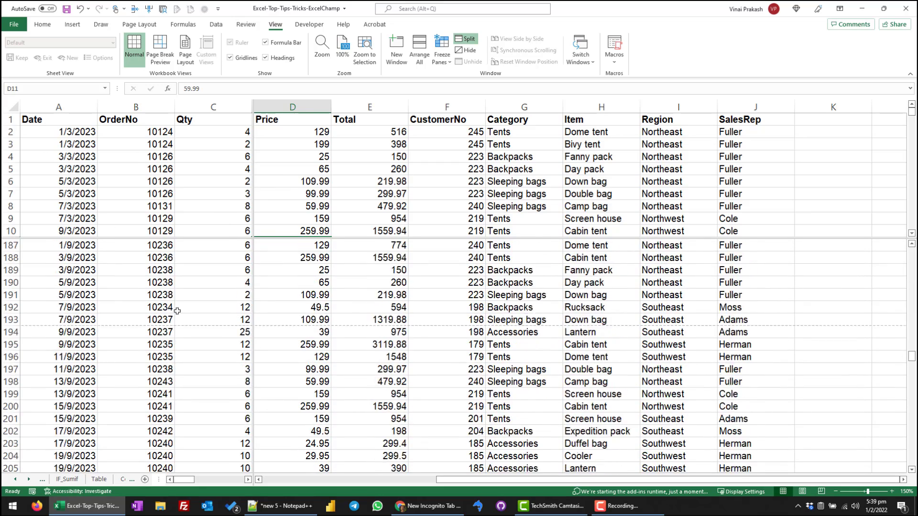
scroll(178, 312, "down", 20)
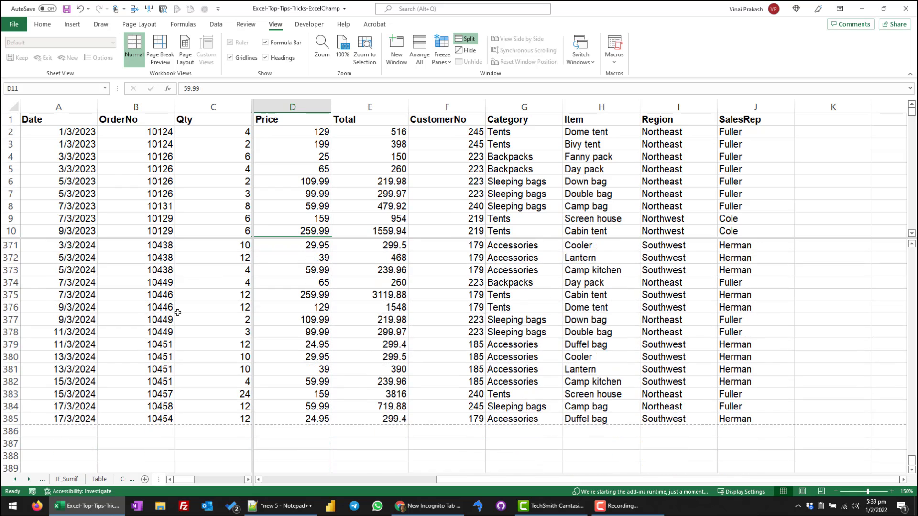
scroll(154, 316, "up", 8)
left_click(468, 41)
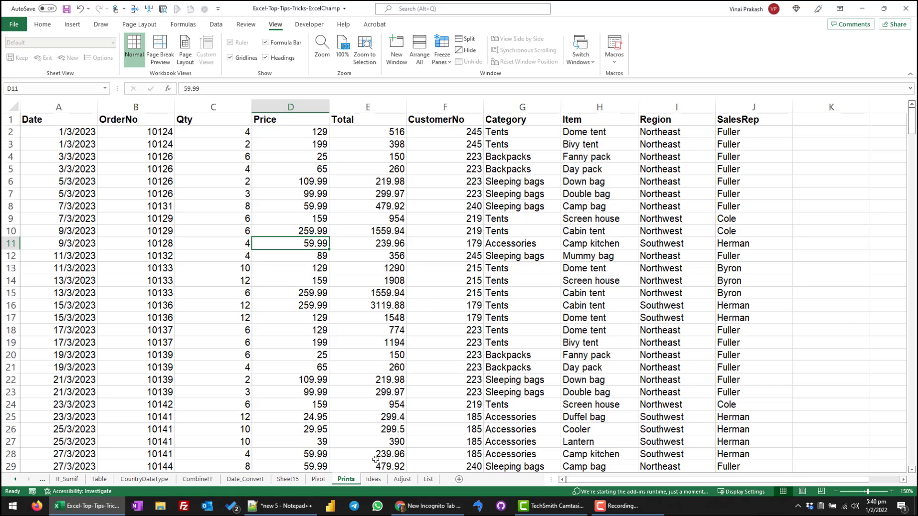
Open the Ideas sheet and look through its order data.
left_click(374, 479)
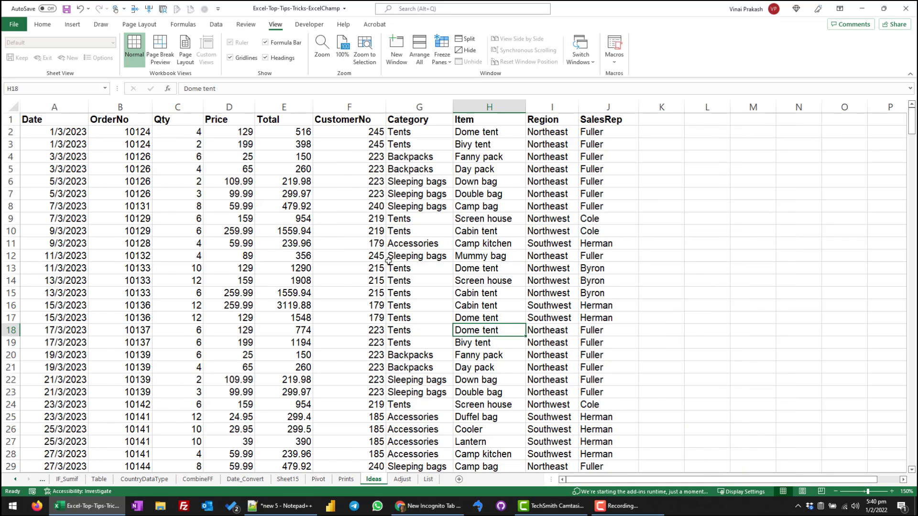
scroll(170, 244, "down", 10)
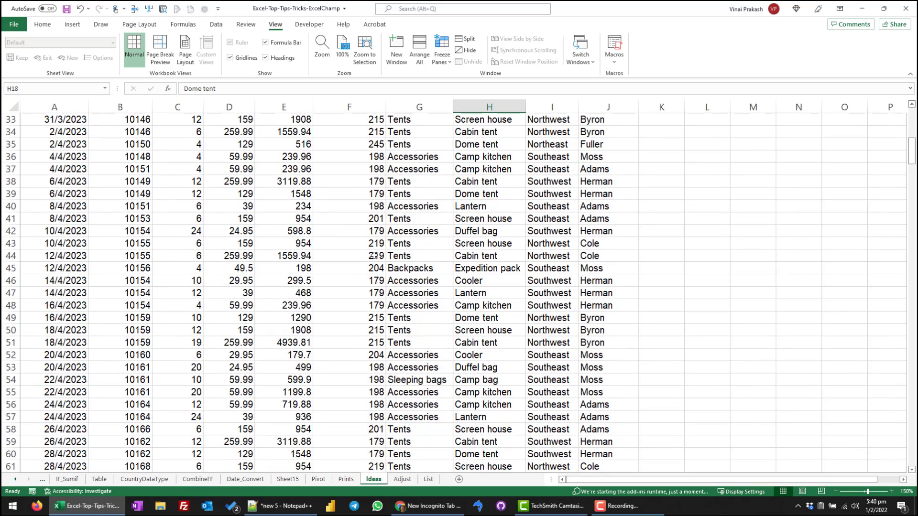
left_click(383, 254)
scroll(387, 294, "down", 10)
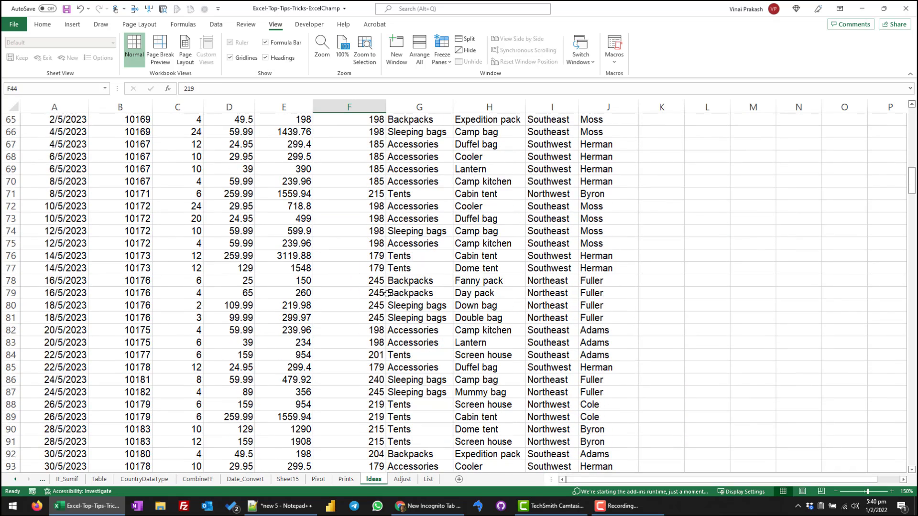
scroll(386, 294, "up", 20)
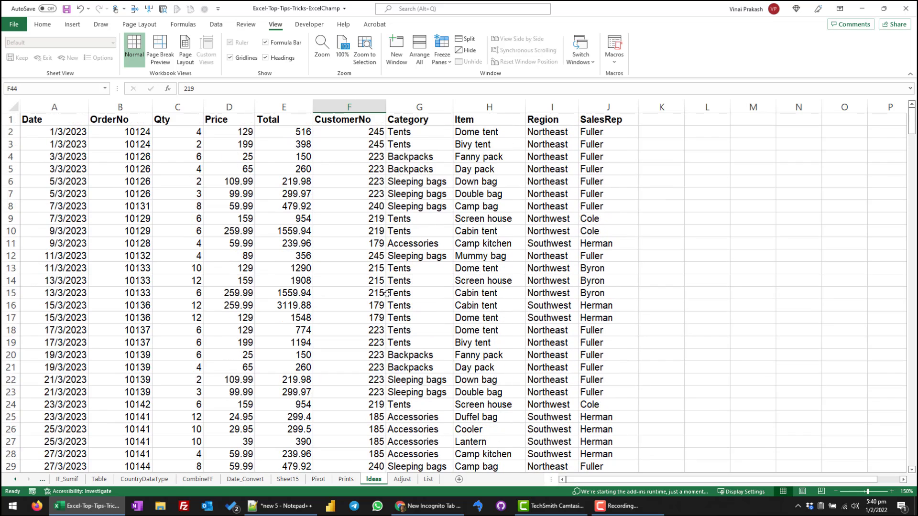
Run Analyze Data on the Ideas sheet's order data and review the suggested PivotTable and chart insights.
left_click(345, 254)
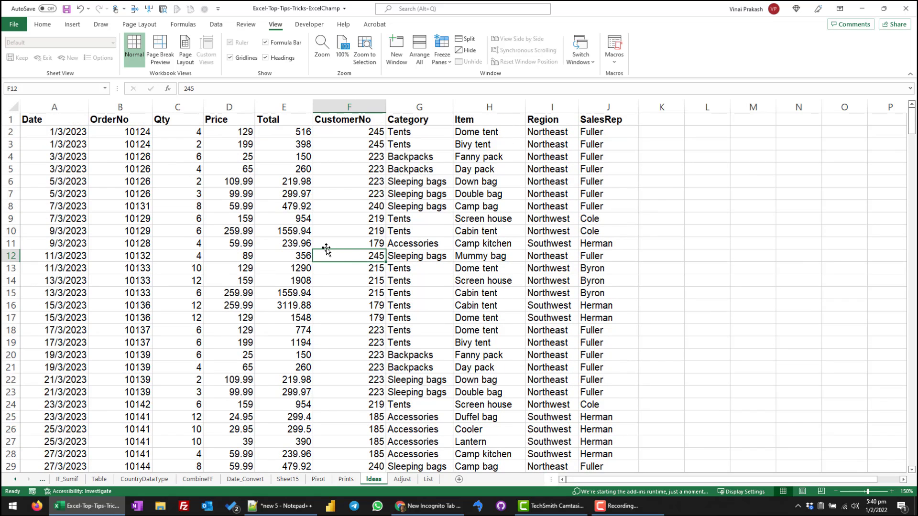
left_click(44, 25)
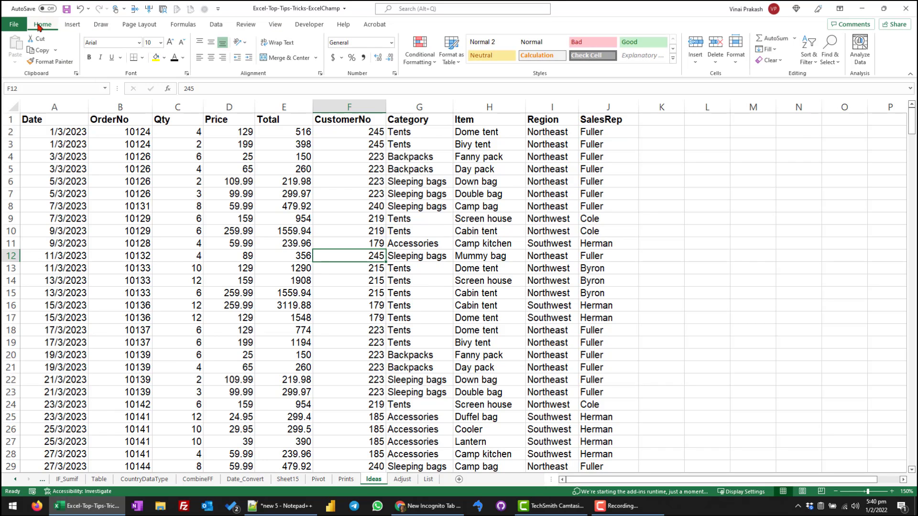
left_click(861, 52)
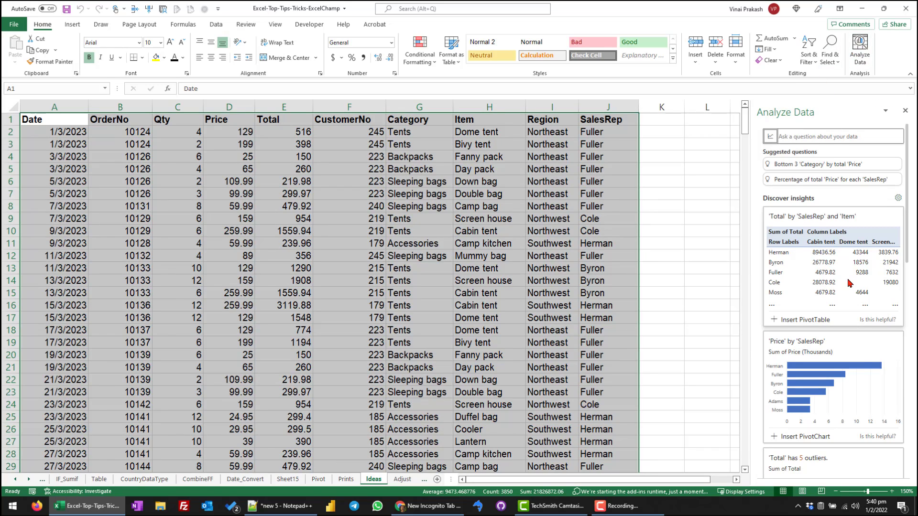
scroll(860, 352, "down", 3)
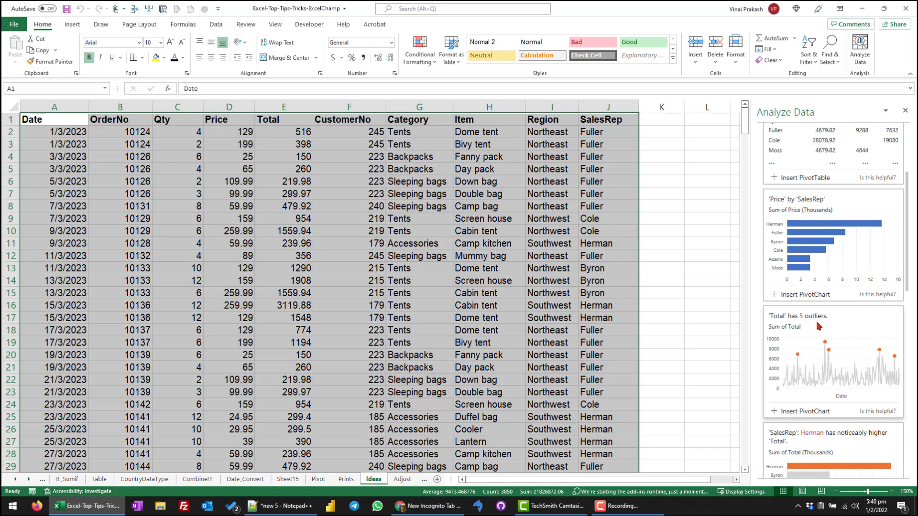
scroll(834, 326, "down", 3)
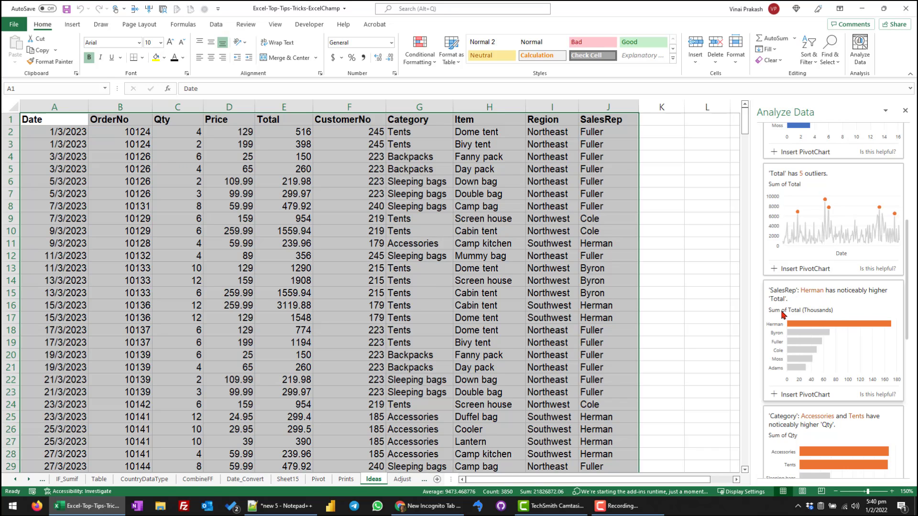
Insert the suggested PivotChart showing that Accessories and Tents have noticeably higher Qty by Category.
scroll(875, 343, "down", 3)
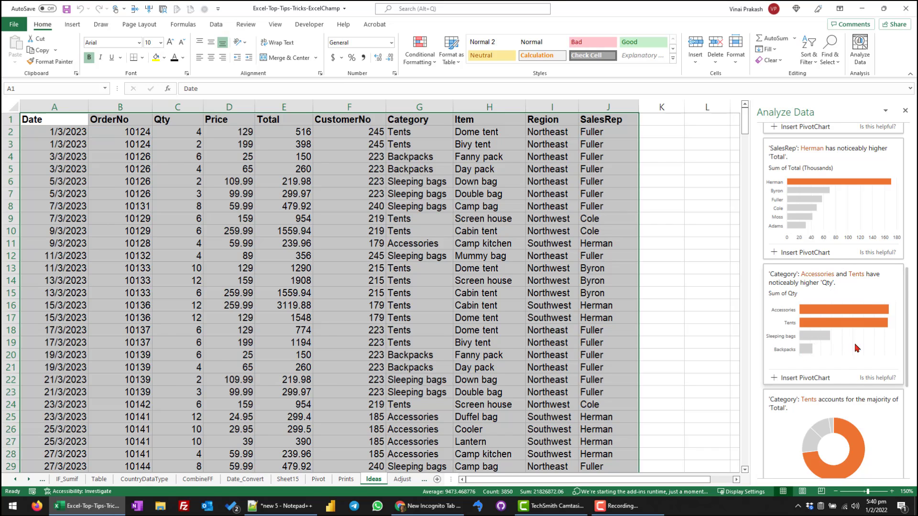
left_click(794, 378)
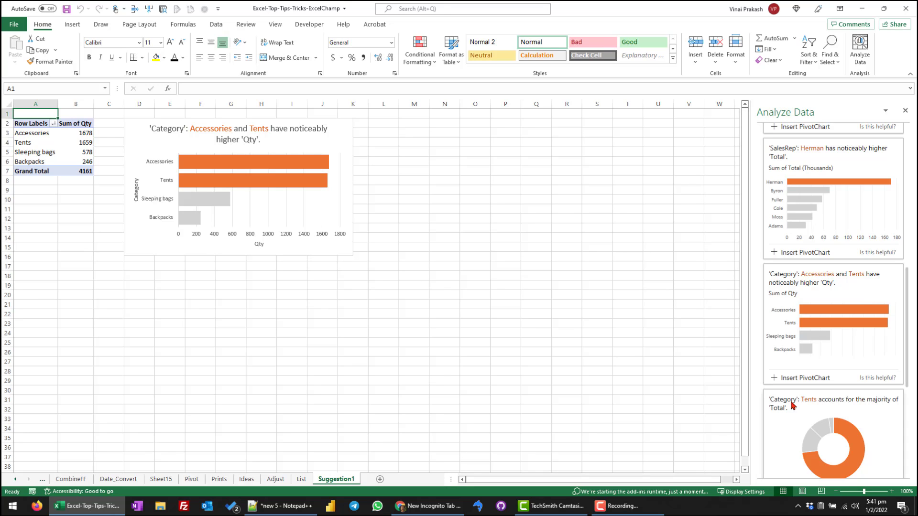
Insert the suggested chart correlating Price and Total, and move it up the Ideas sheet so it starts at about row 11.
scroll(838, 431, "down", 3)
scroll(838, 430, "down", 2)
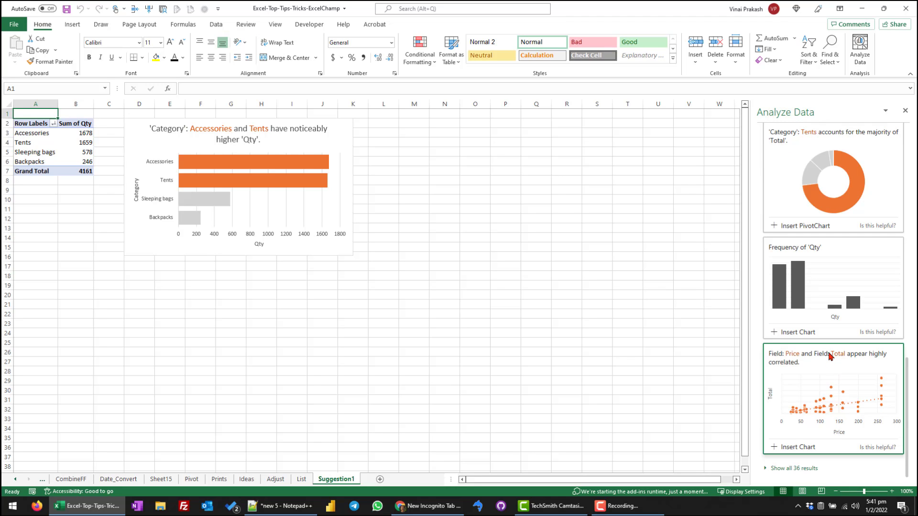
left_click(789, 449)
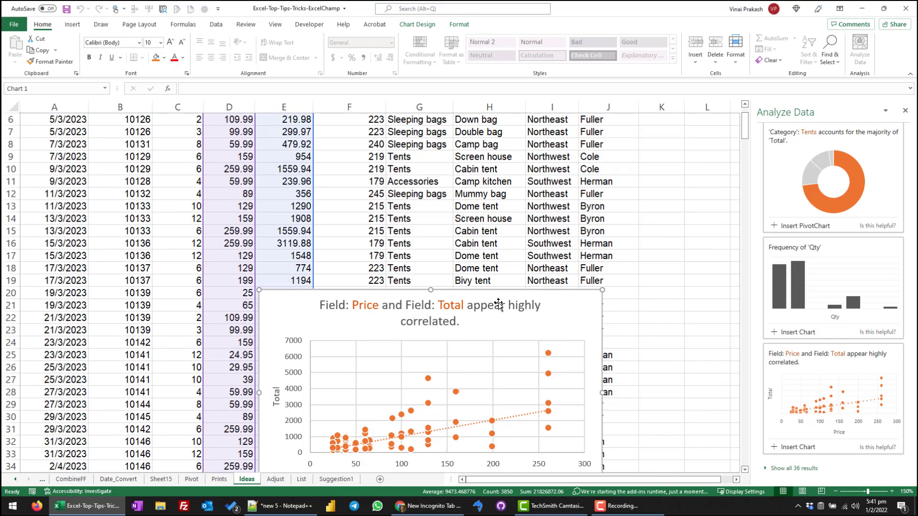
left_click_drag(596, 316, 589, 204)
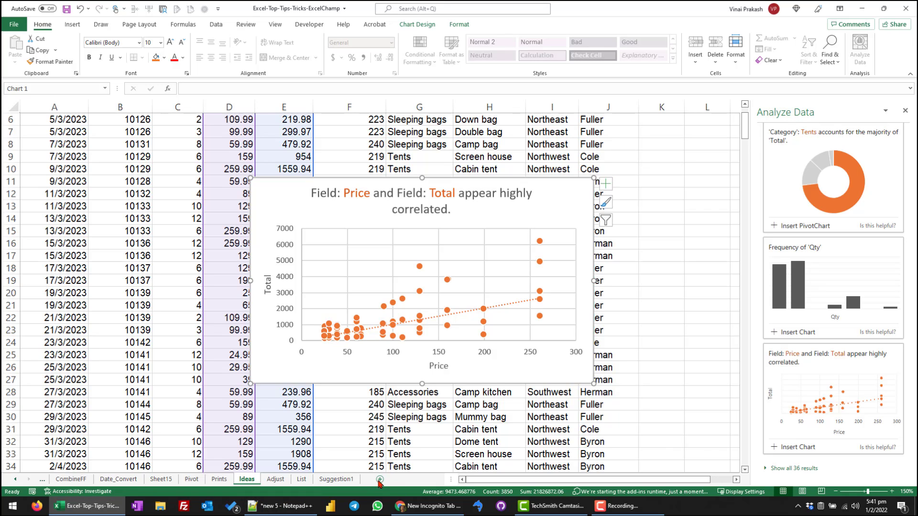
Add a new worksheet after Ideas and enter the heading "Table of Contents" in cell C4.
left_click(379, 480)
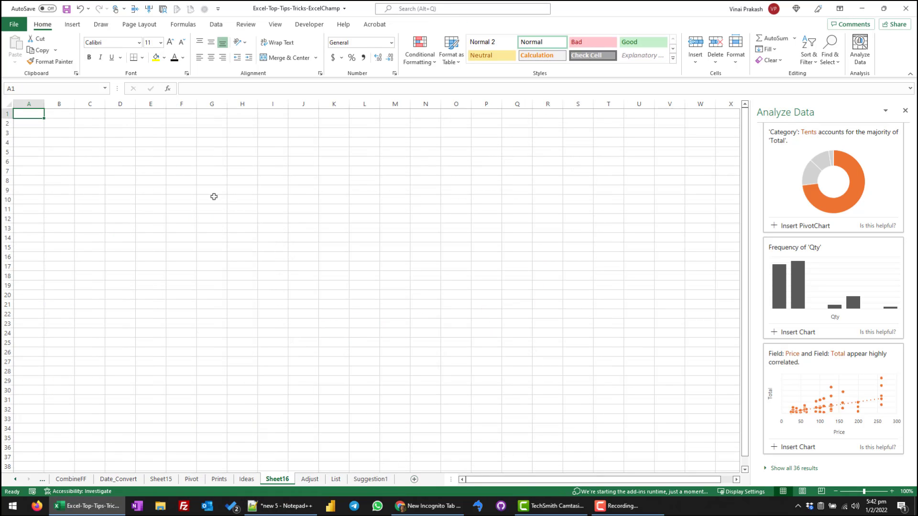
scroll(214, 197, "up", 6)
left_click(187, 183)
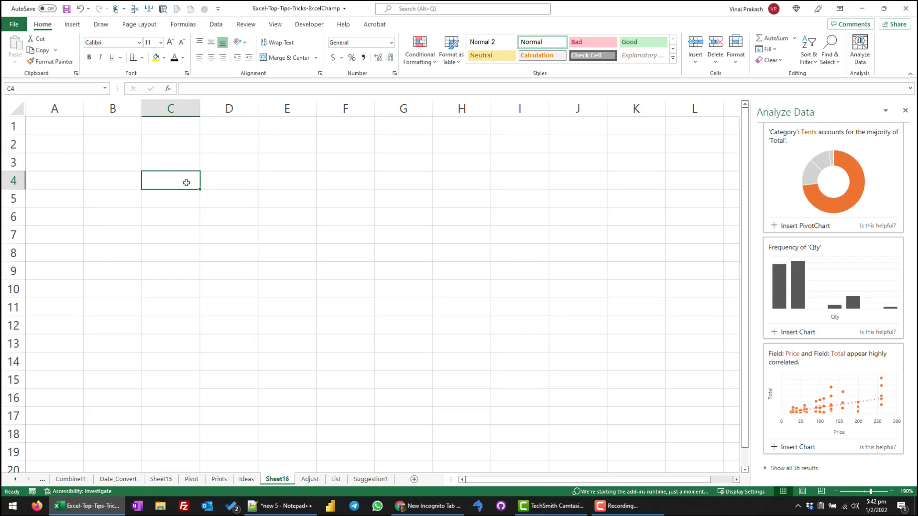
type("Tabl")
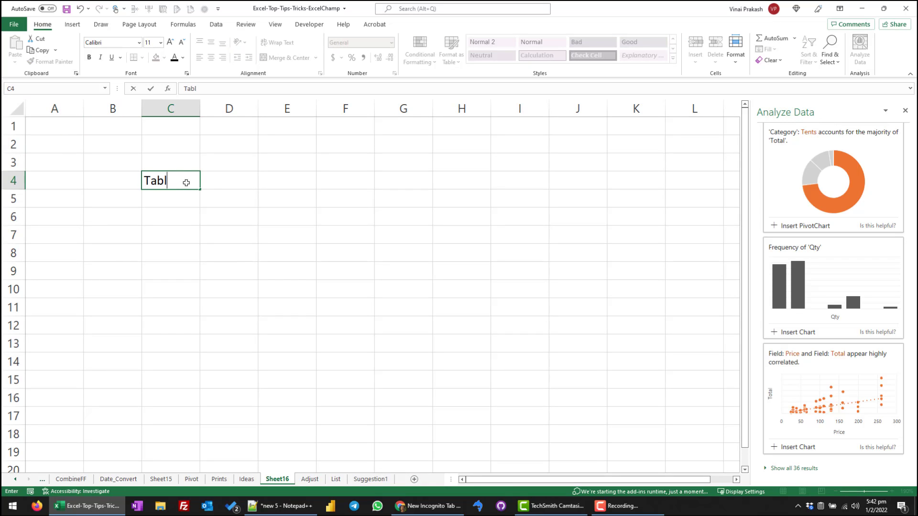
type("e of Contents")
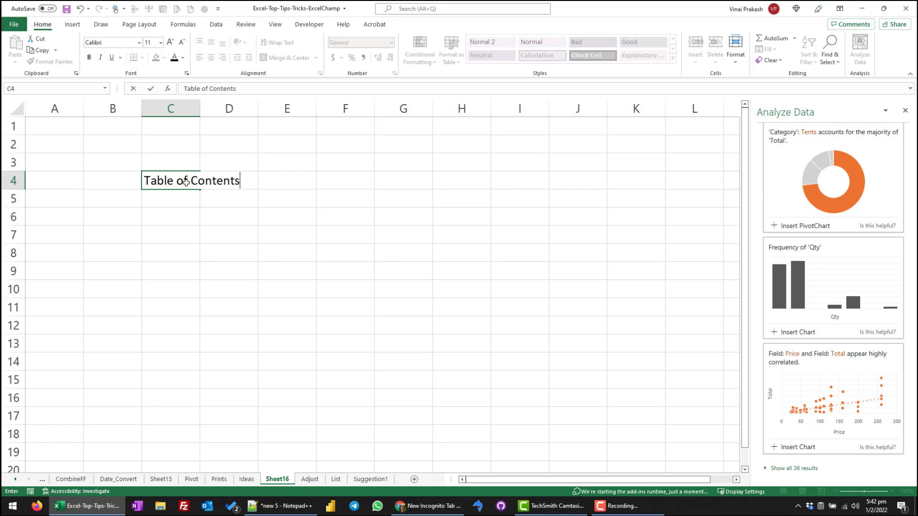
key("Return")
key("Return")
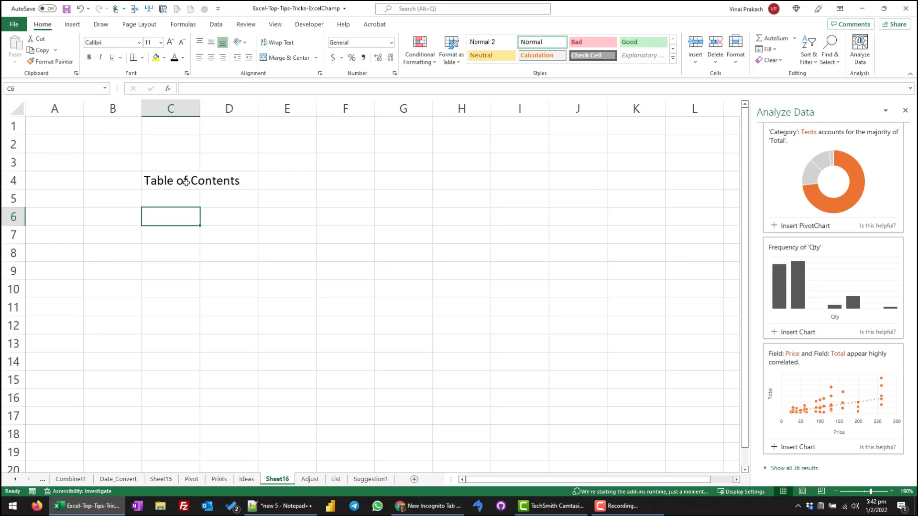
List the entries "Pivot Table", "Printing" and "Ideas" in cells C6 to C8.
type("Piv")
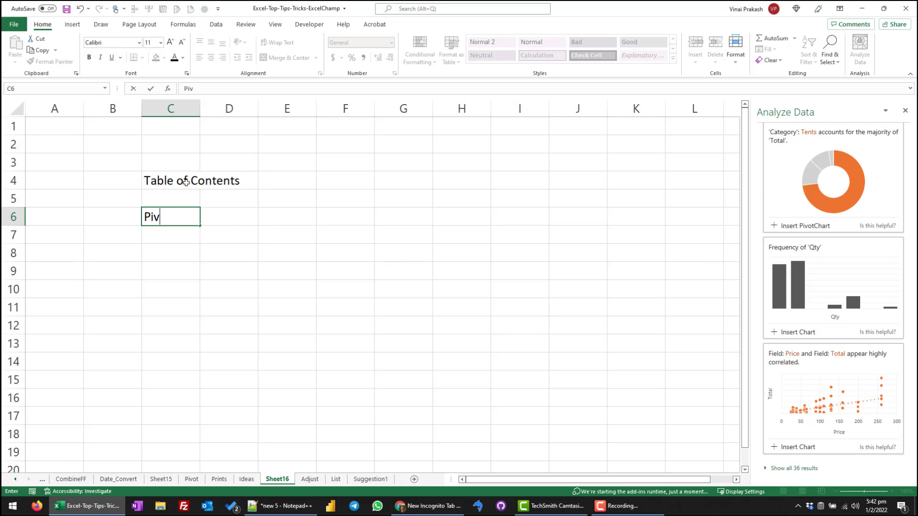
type("ot Table")
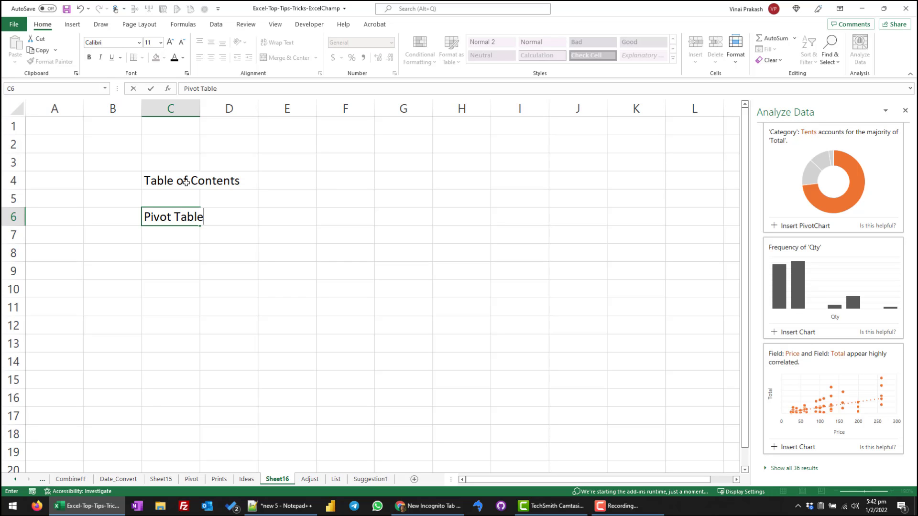
key("Return")
type("Printing")
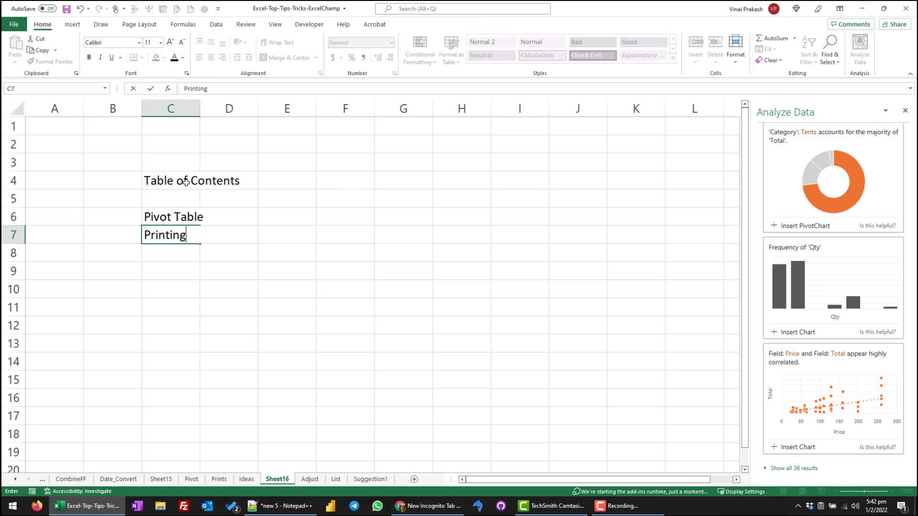
key("Return")
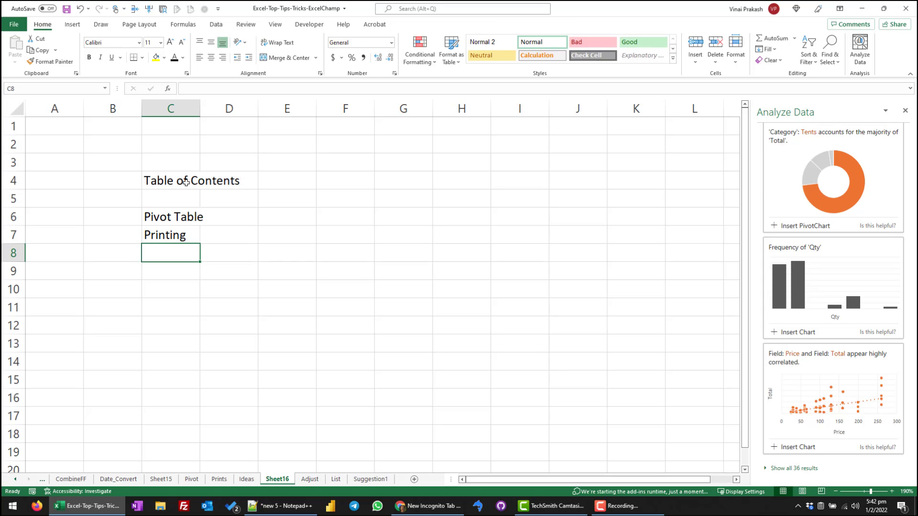
type("Ideas")
key("Return")
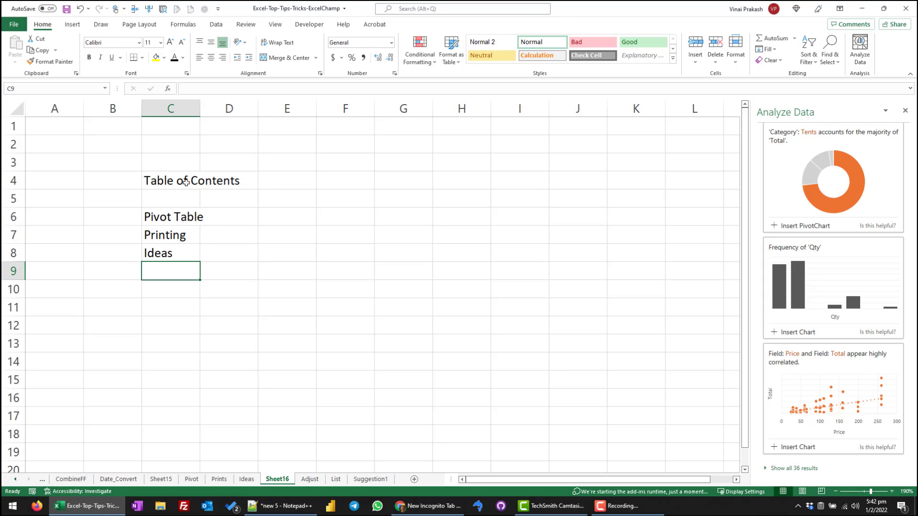
Hyperlink the Pivot Table entry in C6 to the Pivot sheet of this workbook.
left_click(163, 218)
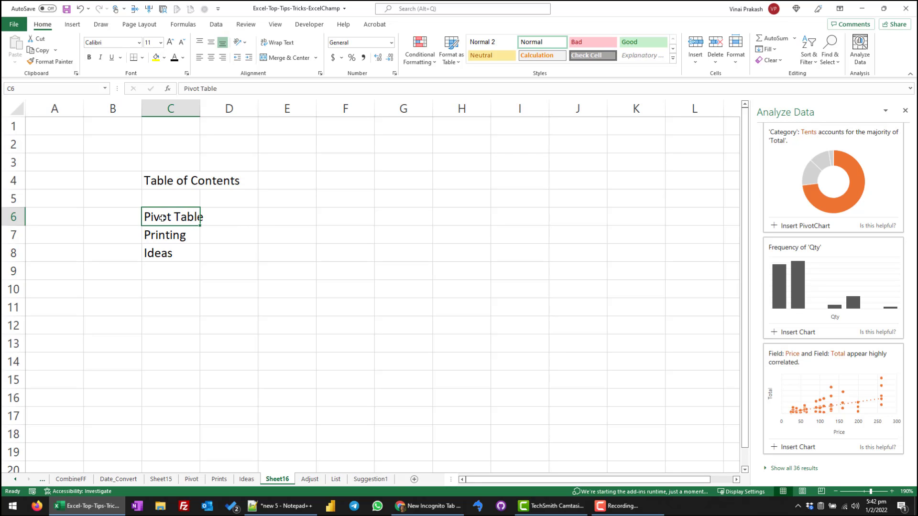
right_click(162, 218)
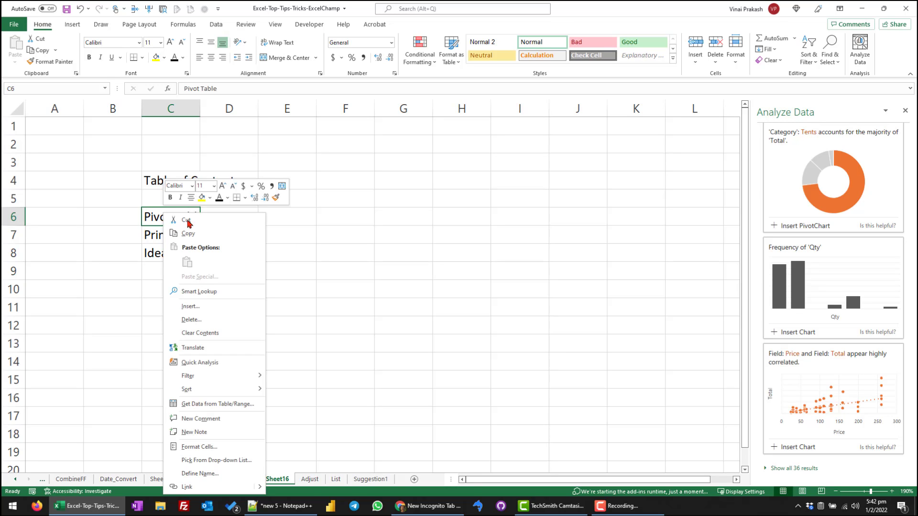
left_click(214, 487)
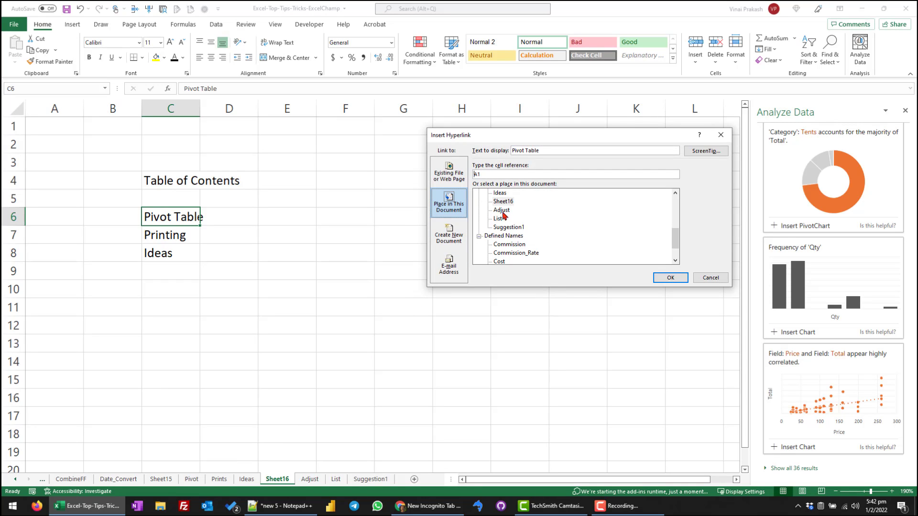
scroll(513, 219, "up", 2)
scroll(513, 220, "up", 1)
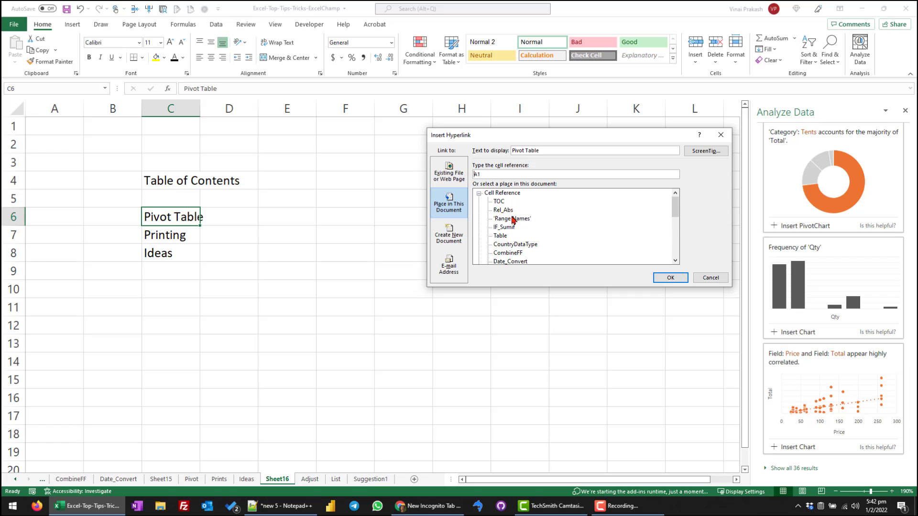
scroll(517, 251, "down", 1)
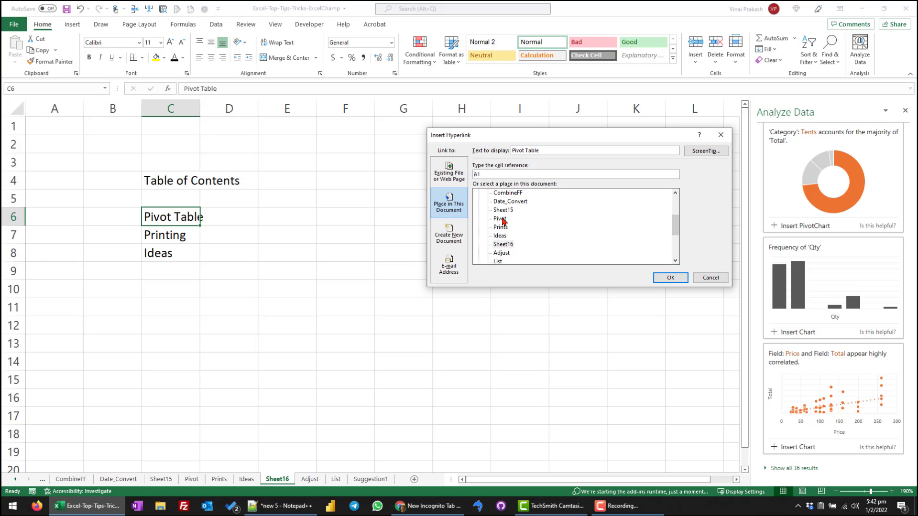
left_click(501, 219)
left_click(662, 280)
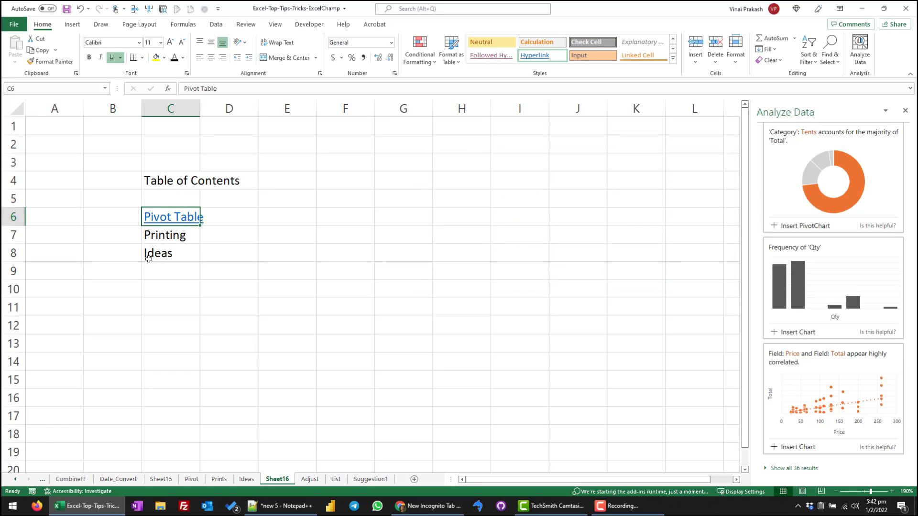
Hyperlink the Printing entry in C7 to the Prints sheet of this workbook.
left_click(153, 239)
right_click(153, 239)
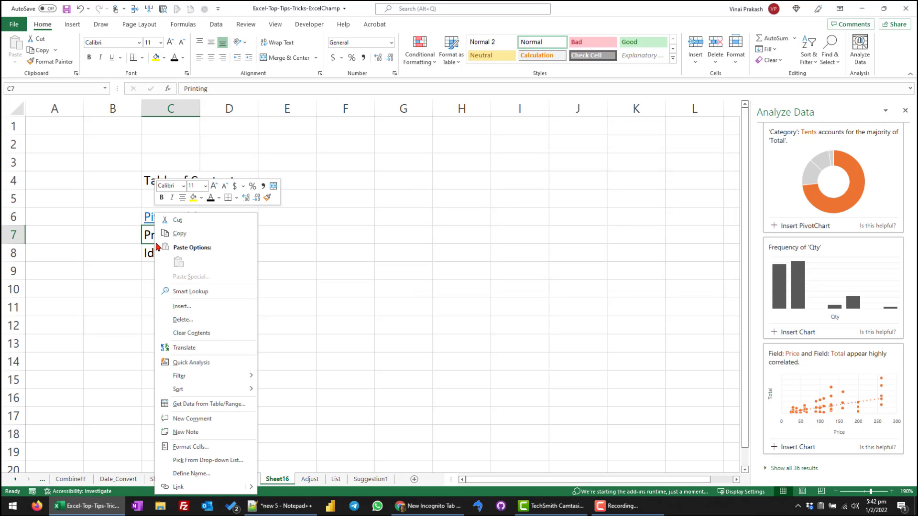
left_click(217, 487)
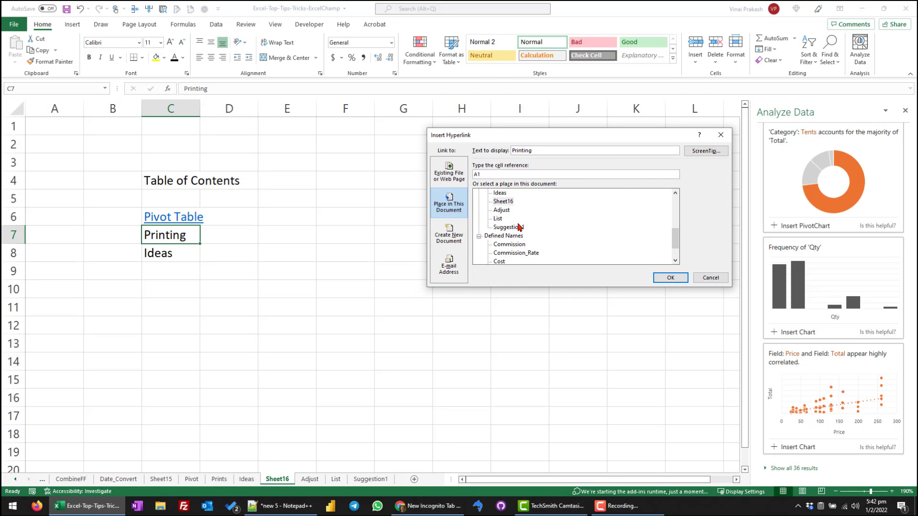
scroll(519, 227, "up", 2)
left_click(506, 245)
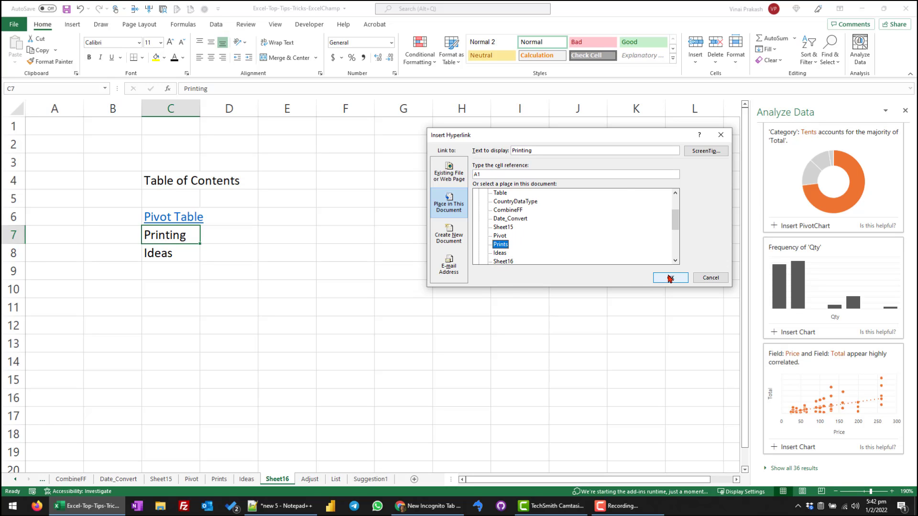
left_click(670, 276)
left_click(290, 270)
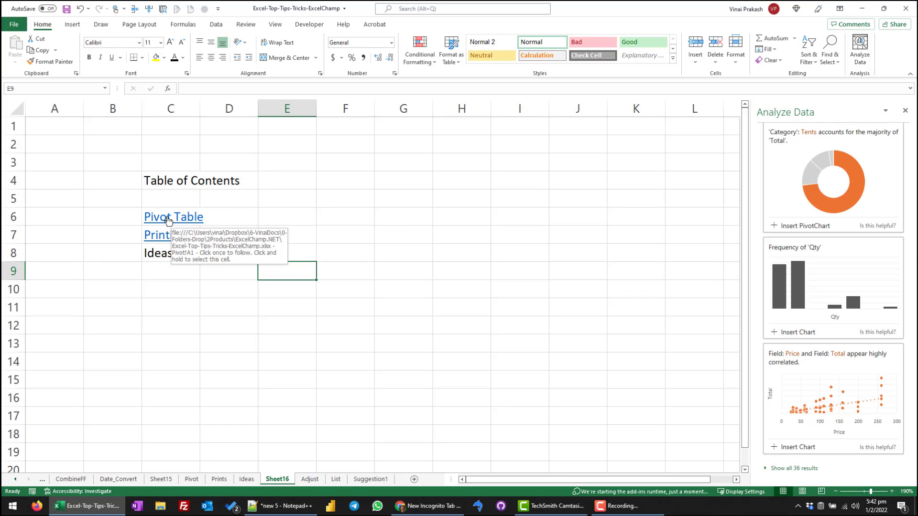
Follow the Pivot Table link to the Pivot sheet and color that sheet's tab a darker orange.
left_click(168, 218)
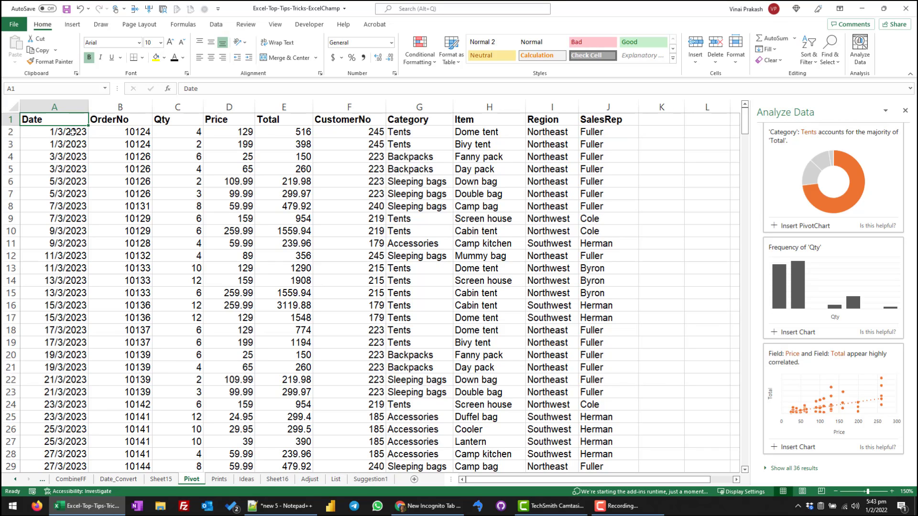
right_click(190, 484)
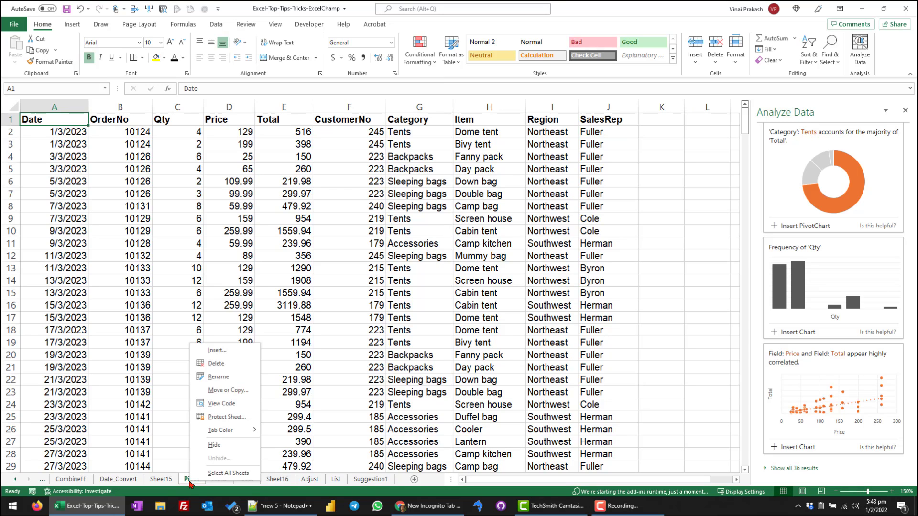
mouse_move(232, 434)
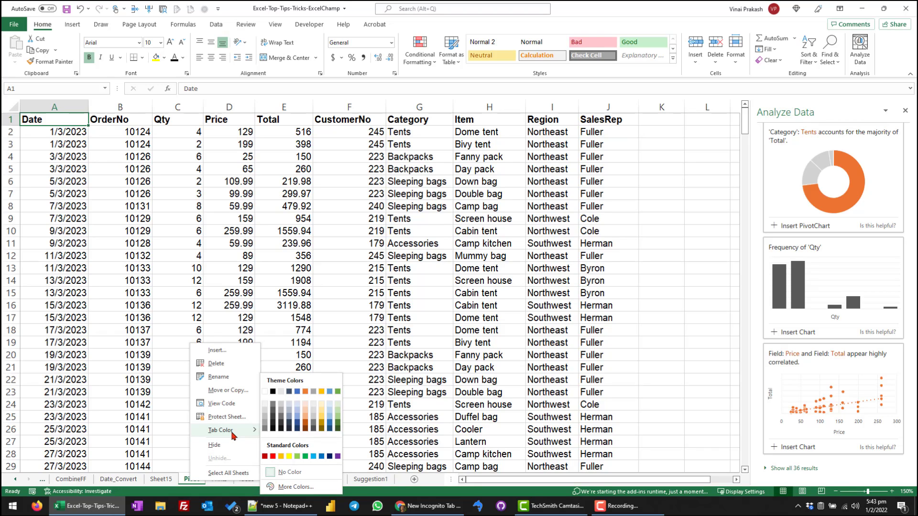
left_click(306, 423)
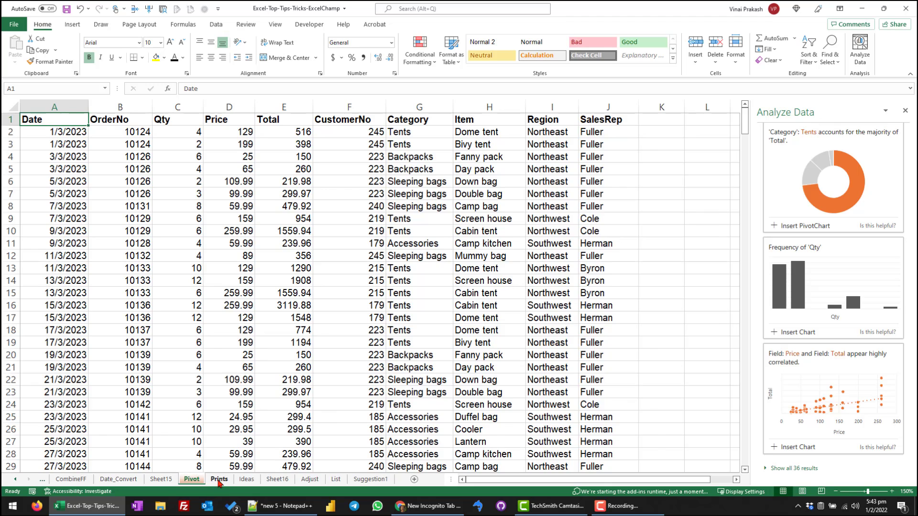
Color the Prints sheet's tab with the standard green.
left_click(218, 481)
right_click(219, 482)
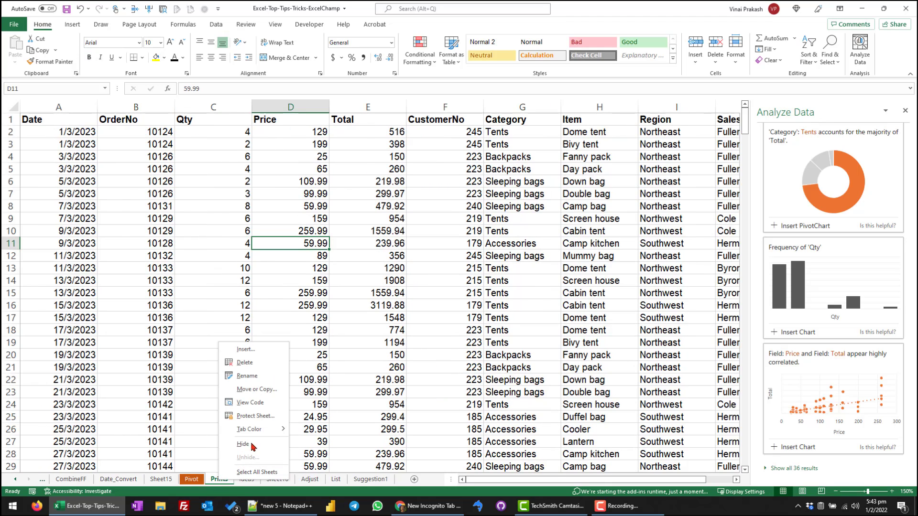
mouse_move(262, 434)
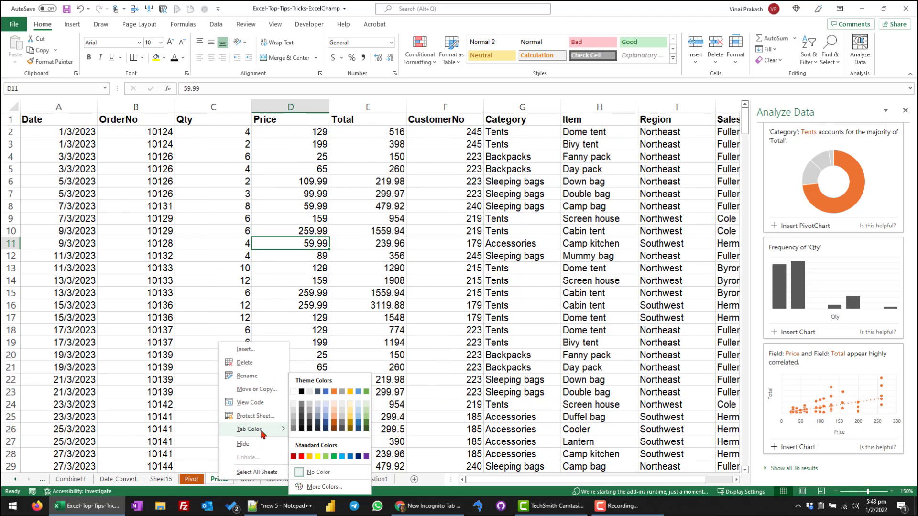
left_click(334, 456)
Color the Ideas sheet's tab magenta, picking the shade from the standard palette of the full Colors dialog.
left_click(247, 480)
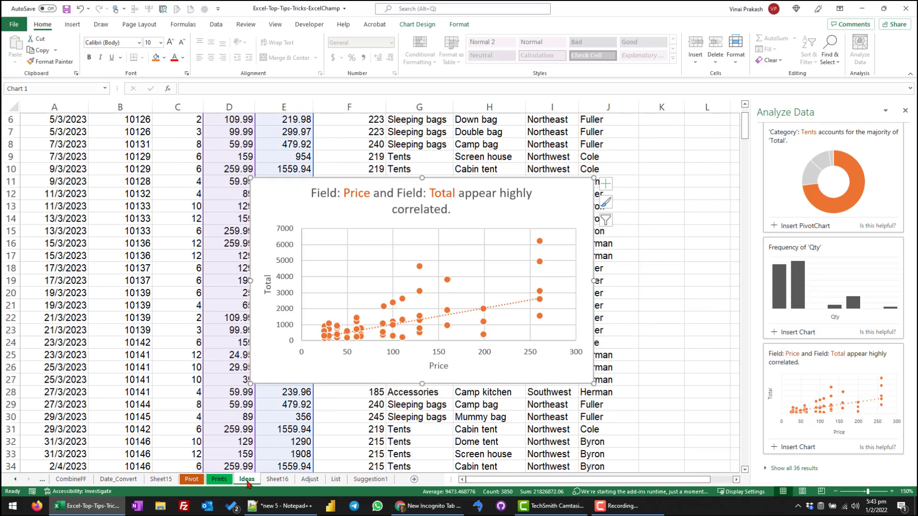
right_click(247, 479)
mouse_move(299, 431)
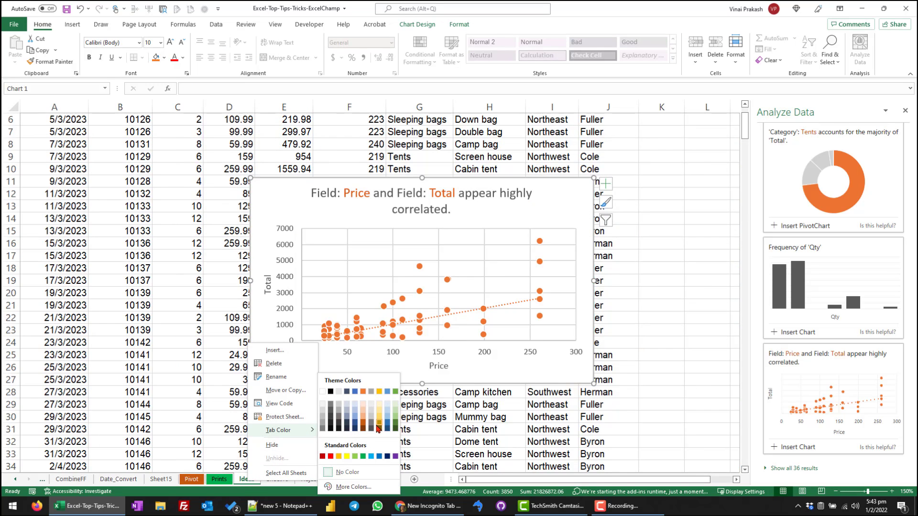
left_click(354, 486)
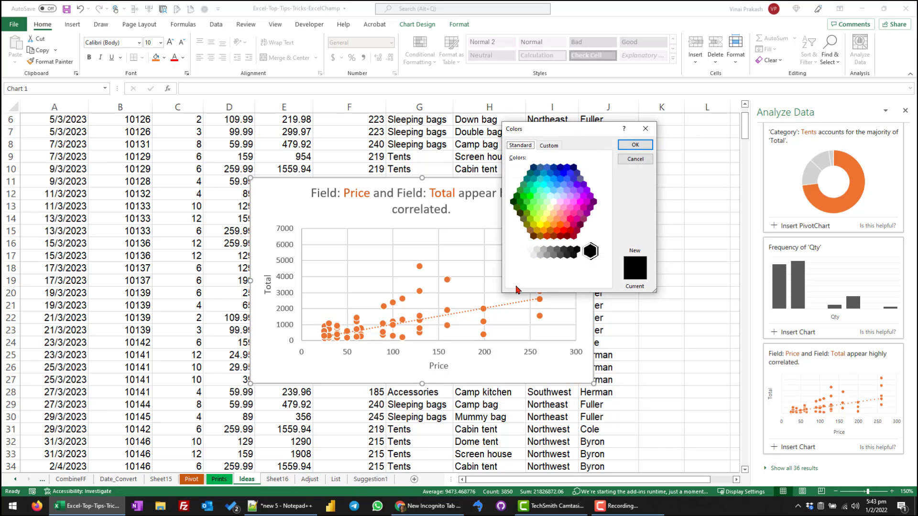
left_click(580, 203)
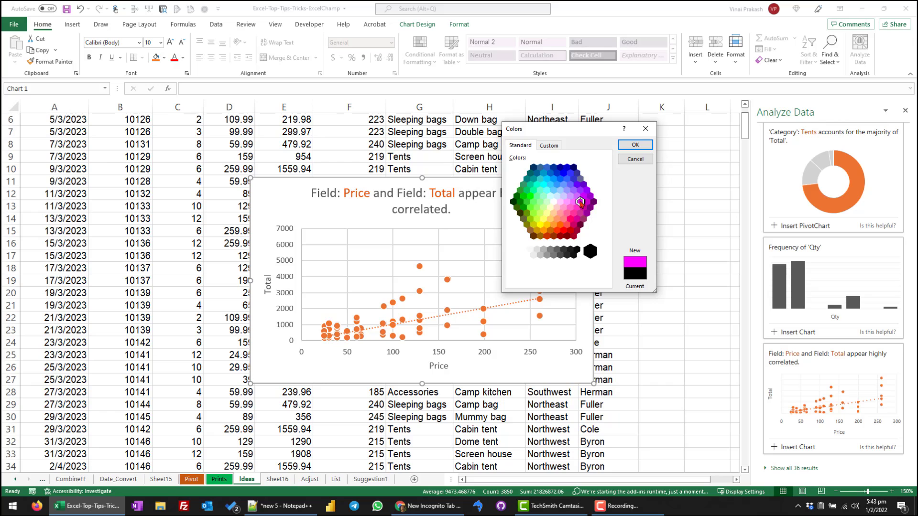
left_click(635, 146)
left_click(342, 430)
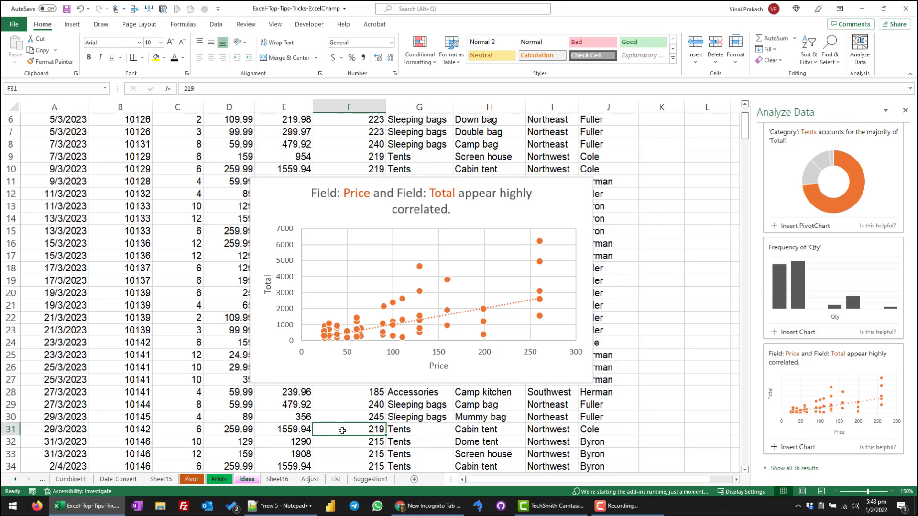
Look through Sheet16, the Pivot sheet and the Ideas sheet to compare their tab colors.
left_click(277, 480)
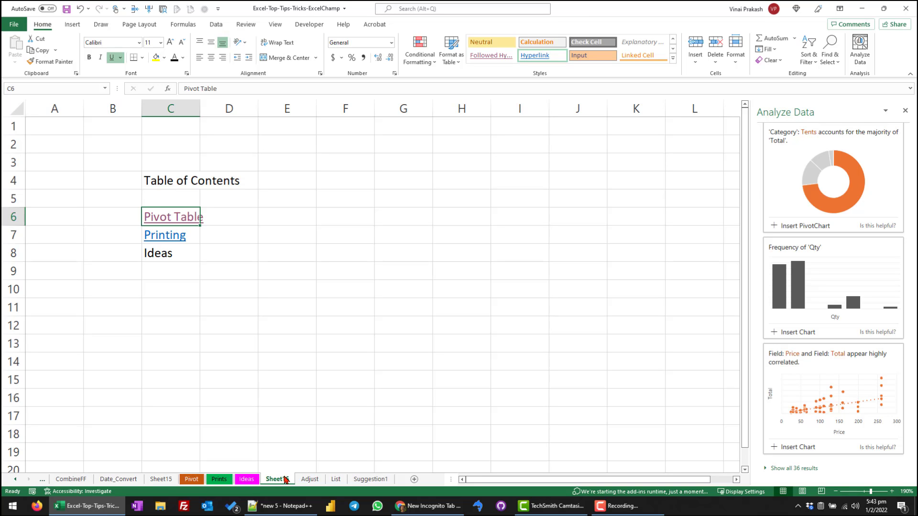
left_click(190, 480)
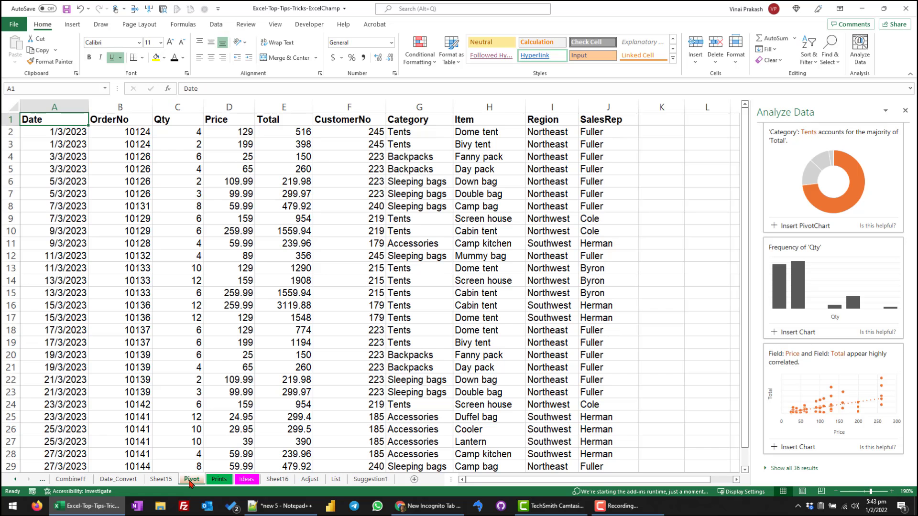
left_click(242, 481)
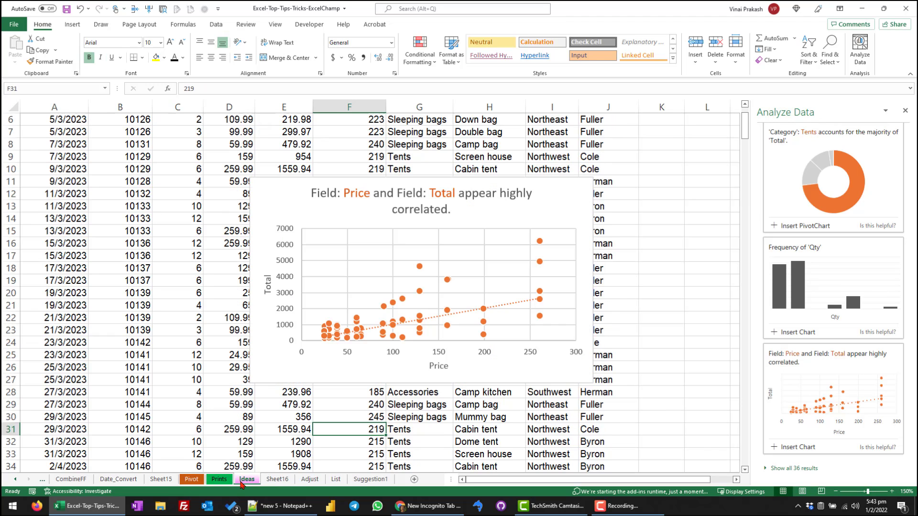
On the List sheet, copy the product entries in B3:B8 to F3 under the Unique Products heading.
left_click(336, 480)
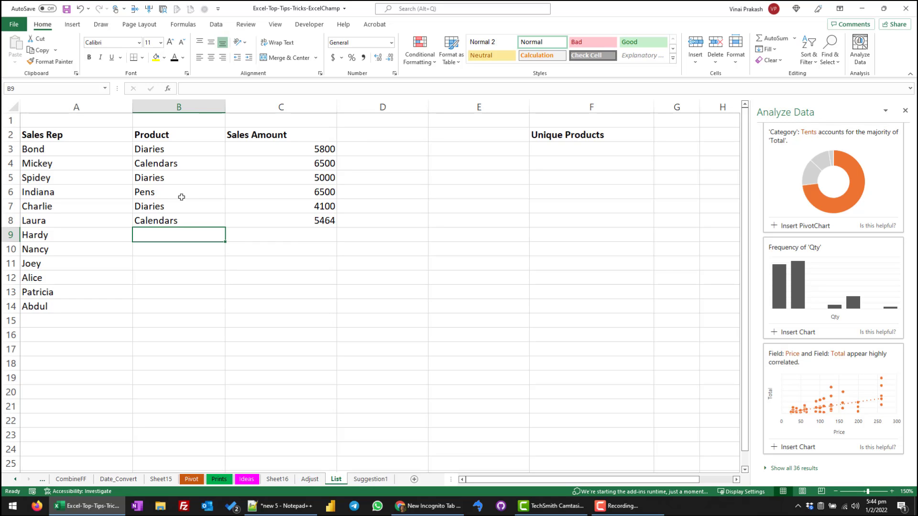
left_click_drag(185, 149, 194, 222)
key("ctrl+c")
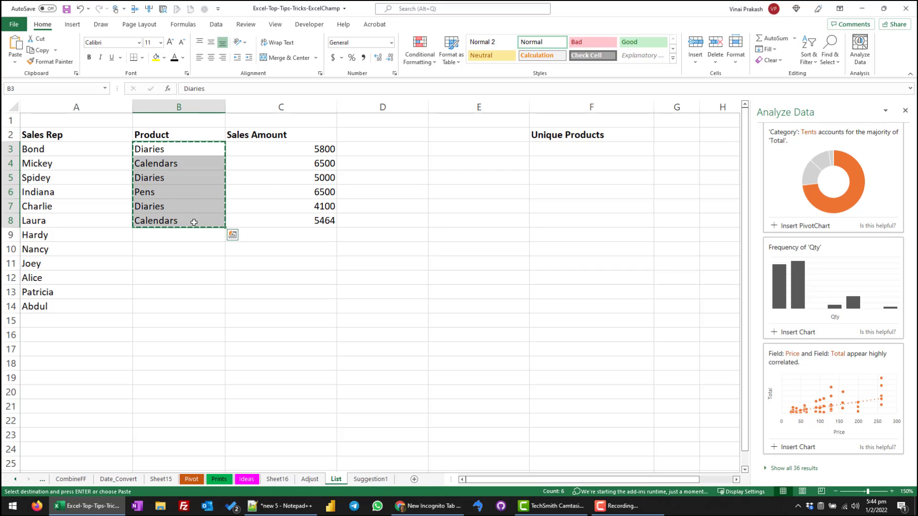
left_click(566, 146)
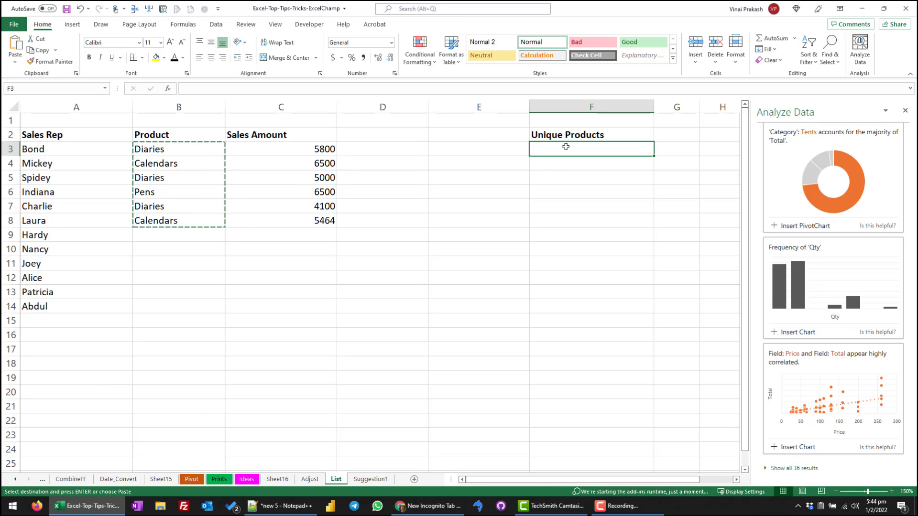
key("ctrl+v")
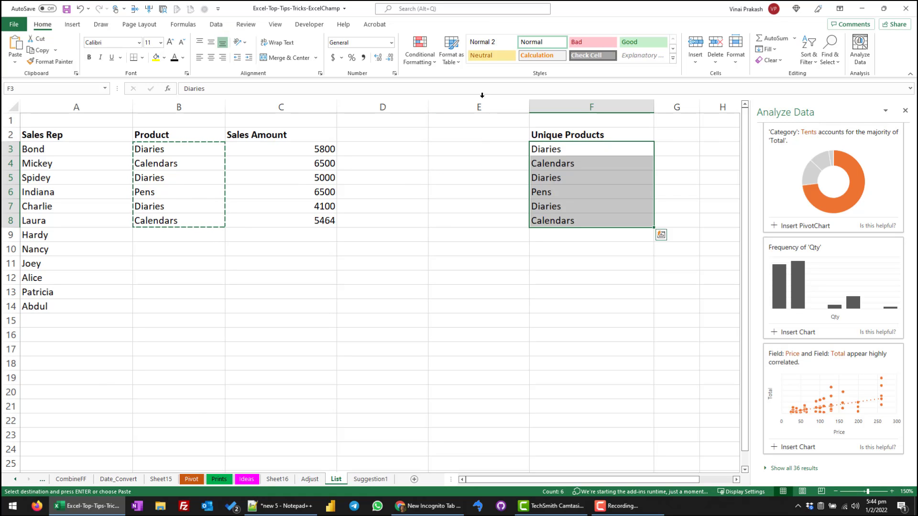
Remove the duplicate entries from the pasted Unique Products list in column F.
left_click(221, 24)
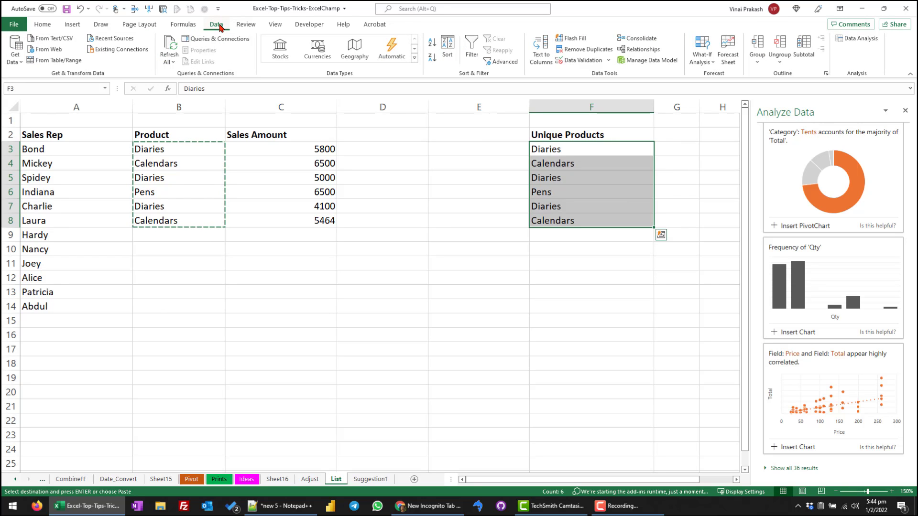
left_click(577, 50)
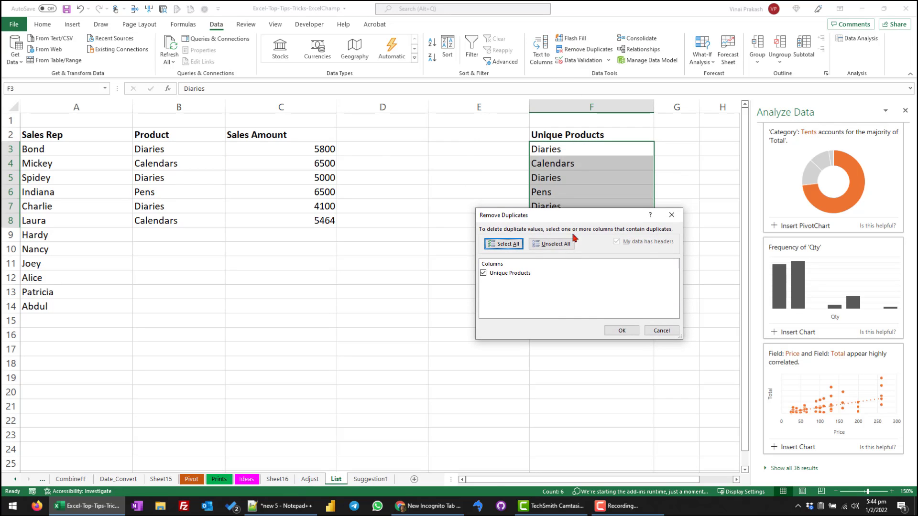
left_click(621, 330)
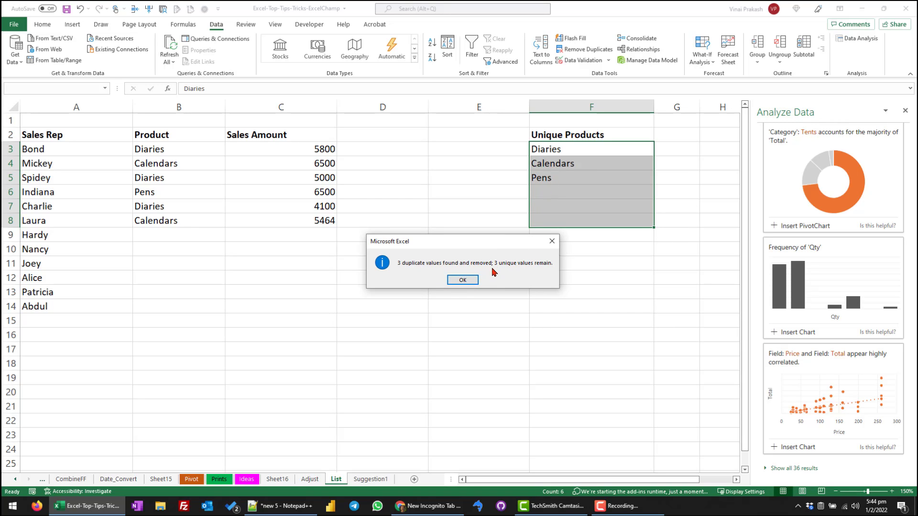
left_click(458, 282)
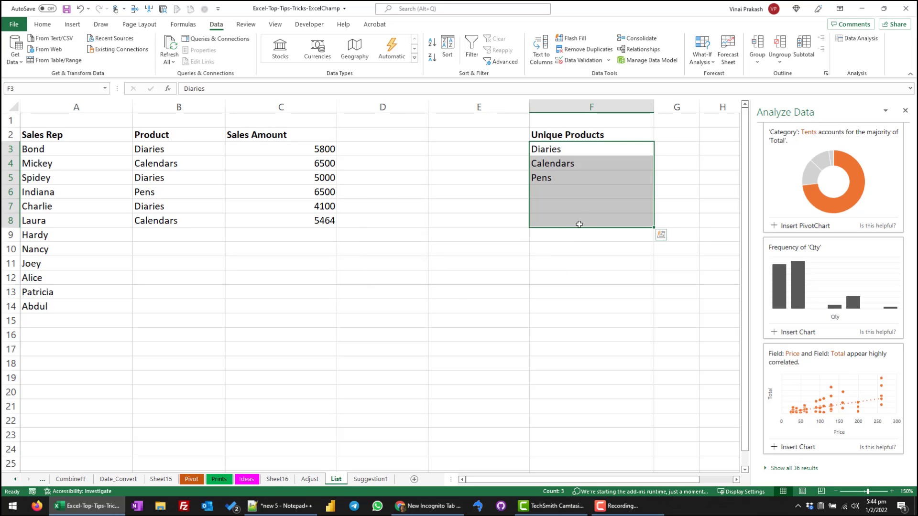
left_click(579, 206)
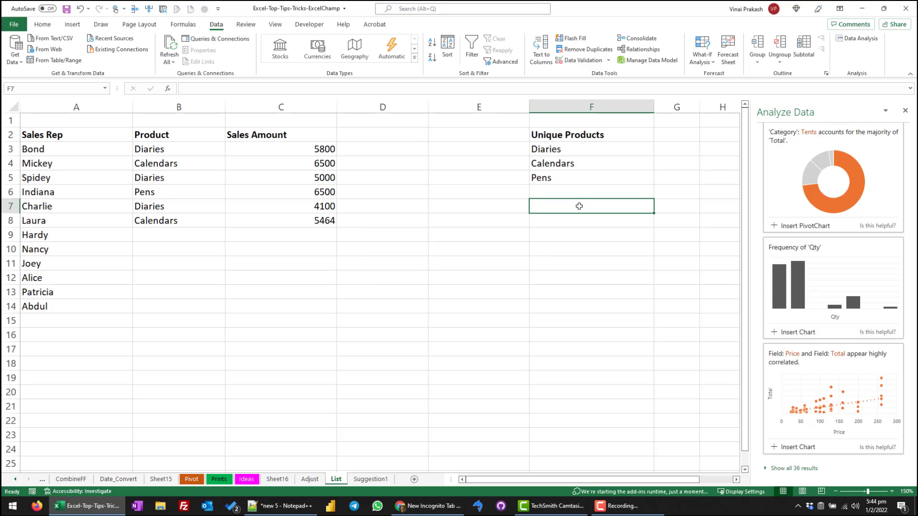
left_click(571, 149)
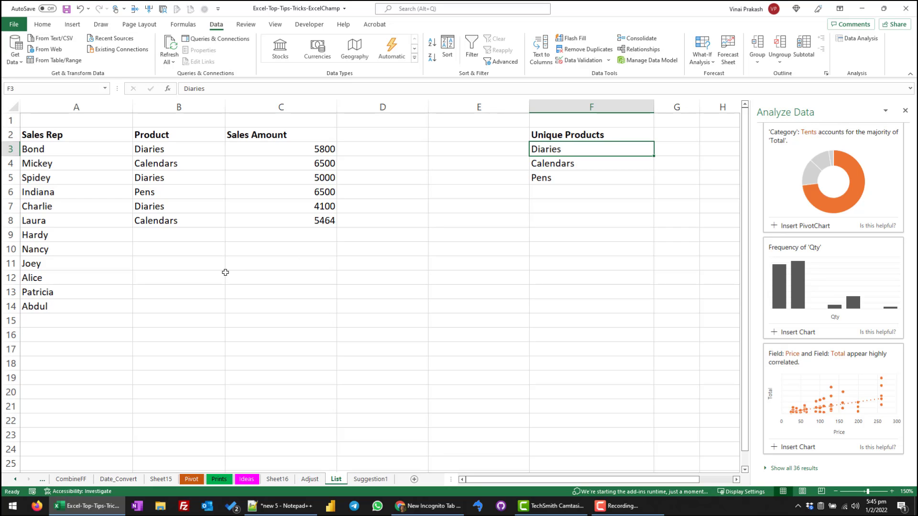
left_click(189, 234)
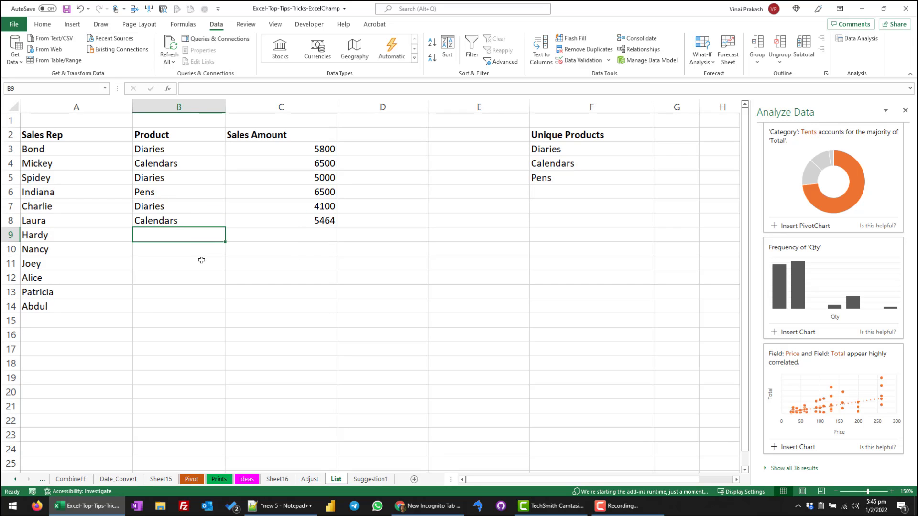
type("Diary")
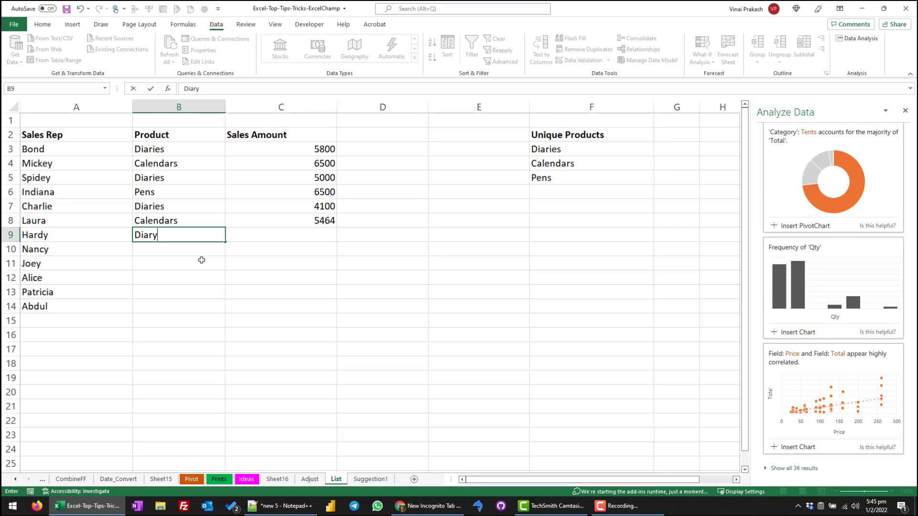
key("BackSpace")
key("BackSpace")
key("BackSpace")
key("BackSpace")
key("Return")
Add List data validation to the empty product cells B9:B14 with =$F$3:$F$5 as the source.
left_click_drag(186, 234, 186, 306)
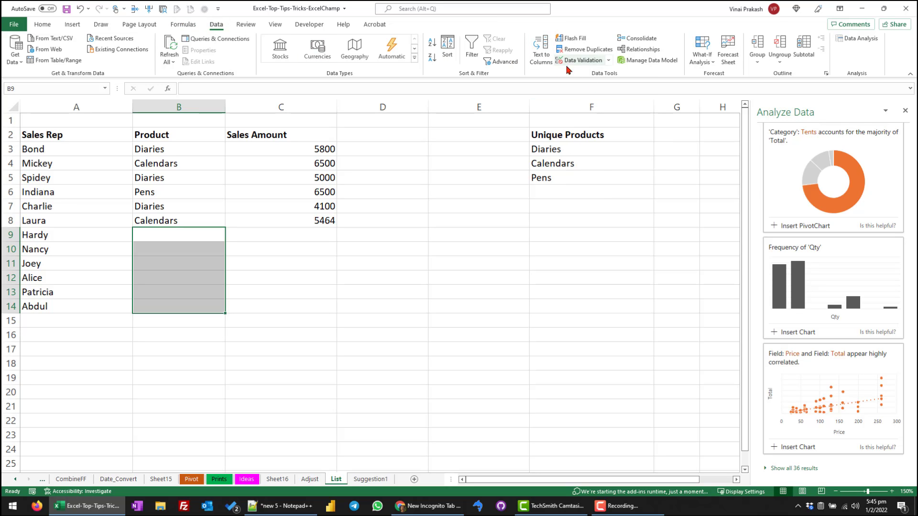
left_click(583, 62)
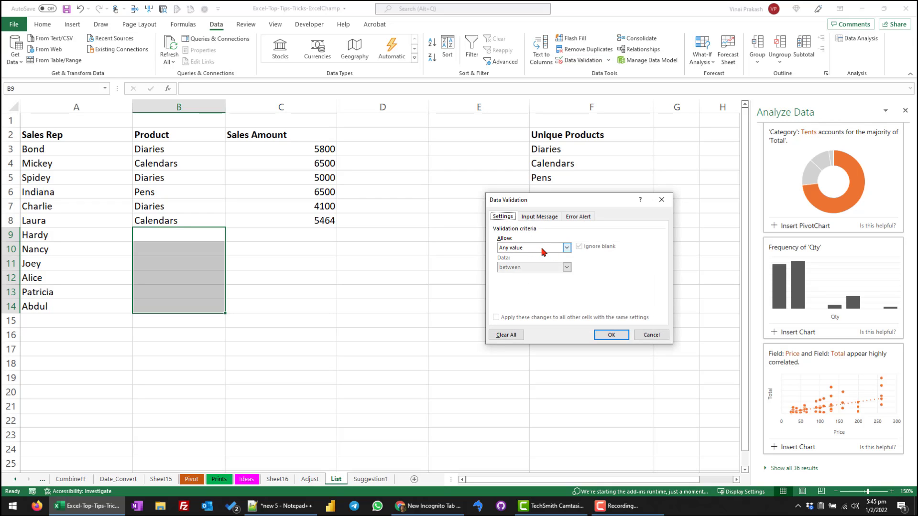
left_click(544, 252)
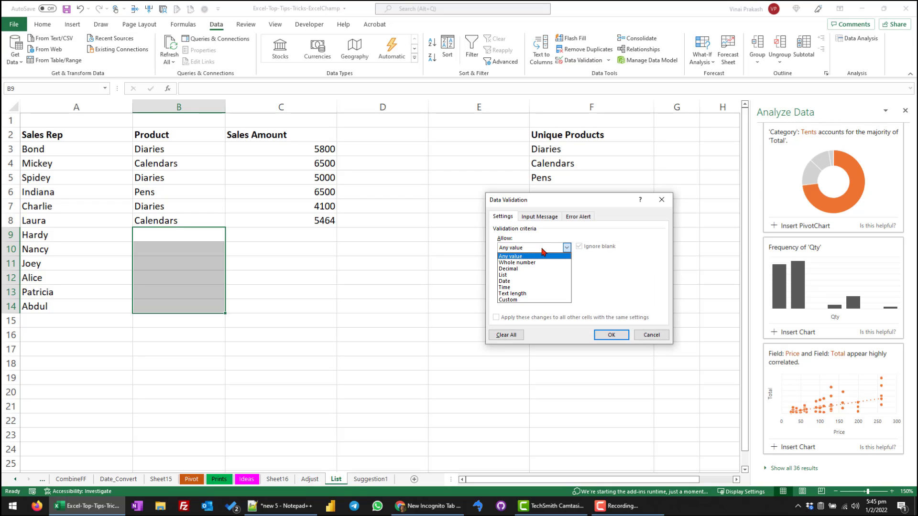
left_click(536, 275)
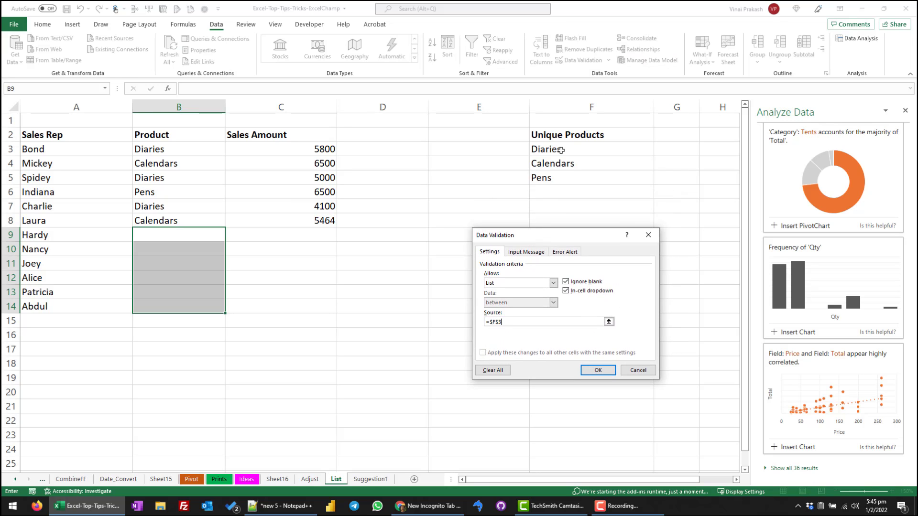
left_click_drag(560, 150, 560, 178)
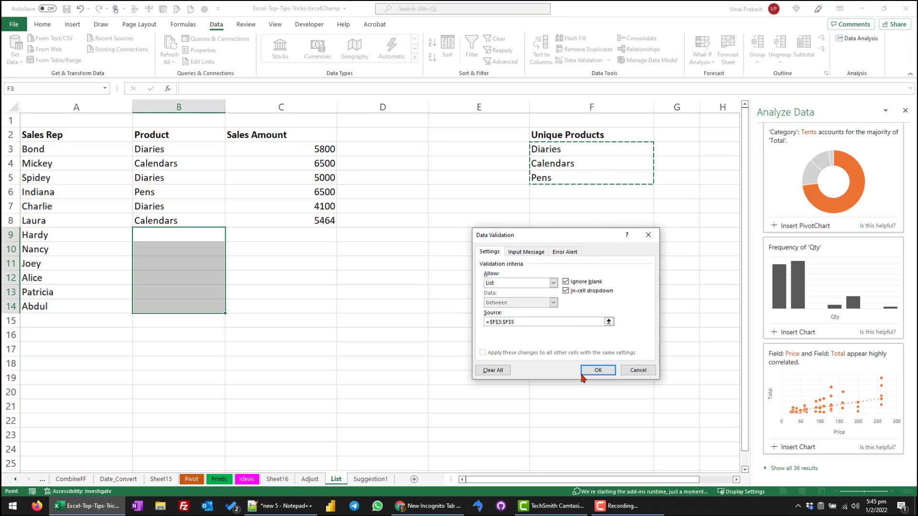
left_click(597, 370)
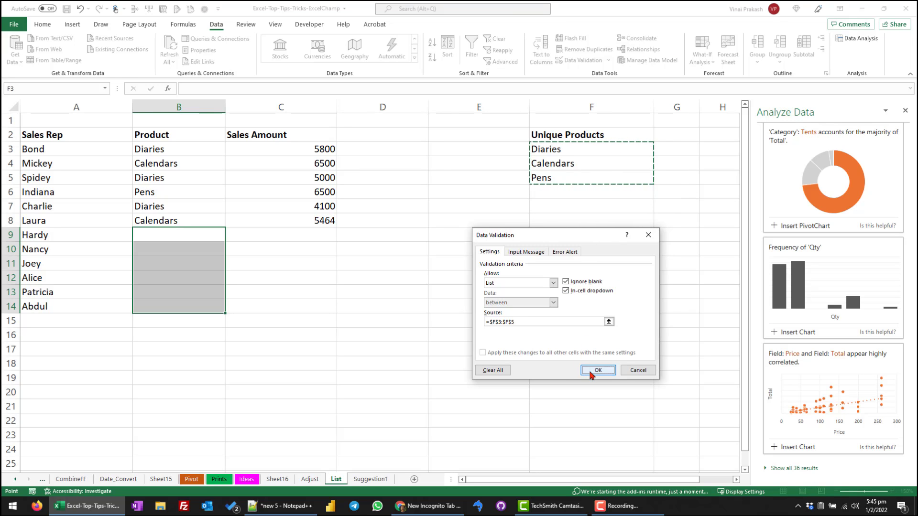
Try to enter Diary in B9 to test the validation rule, and cancel the entry.
left_click(156, 259)
left_click(165, 237)
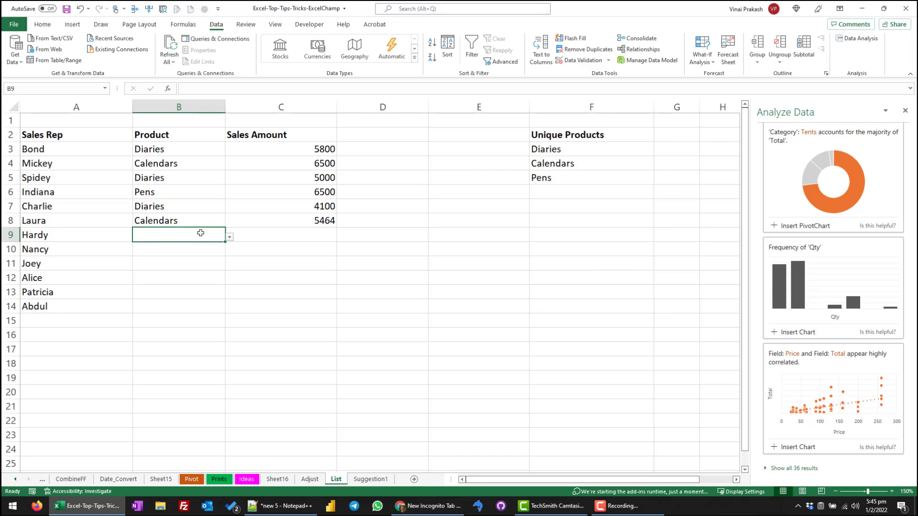
type("Diary")
key("Return")
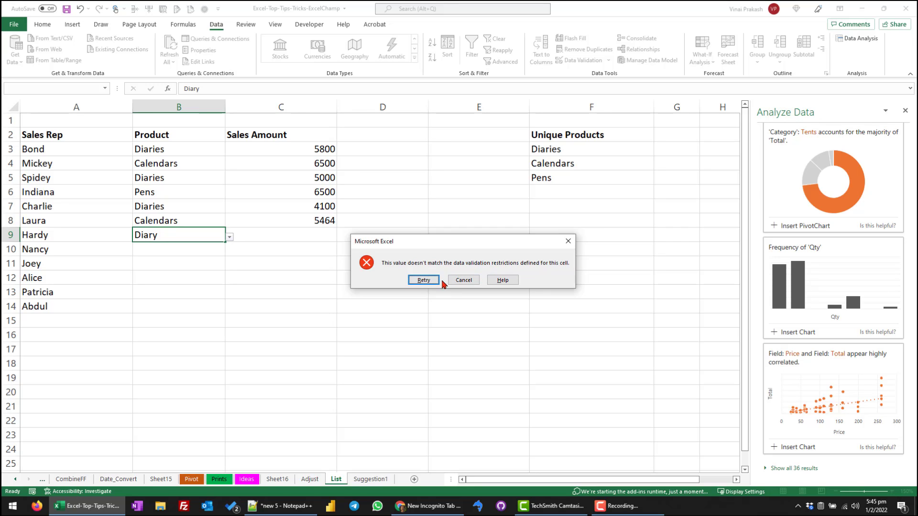
left_click(422, 280)
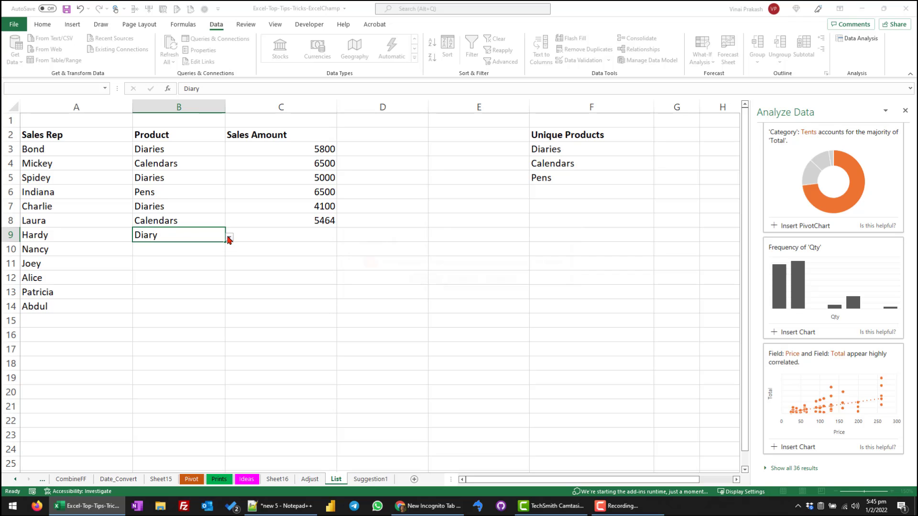
key("Return")
key("Escape")
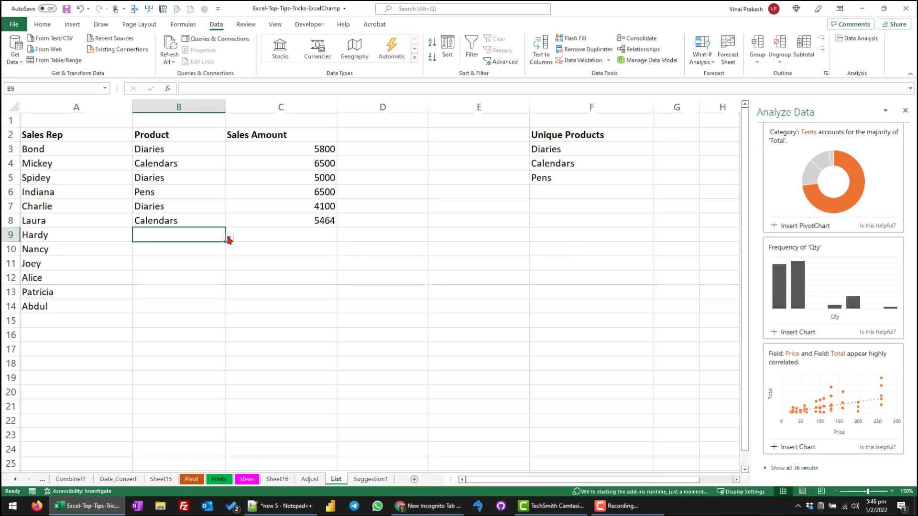
Fill the product cells from their in-cell lists: Diaries in B9, Calendars in B11 and Pens in B10.
left_click(229, 237)
left_click(190, 247)
left_click(184, 261)
left_click(229, 266)
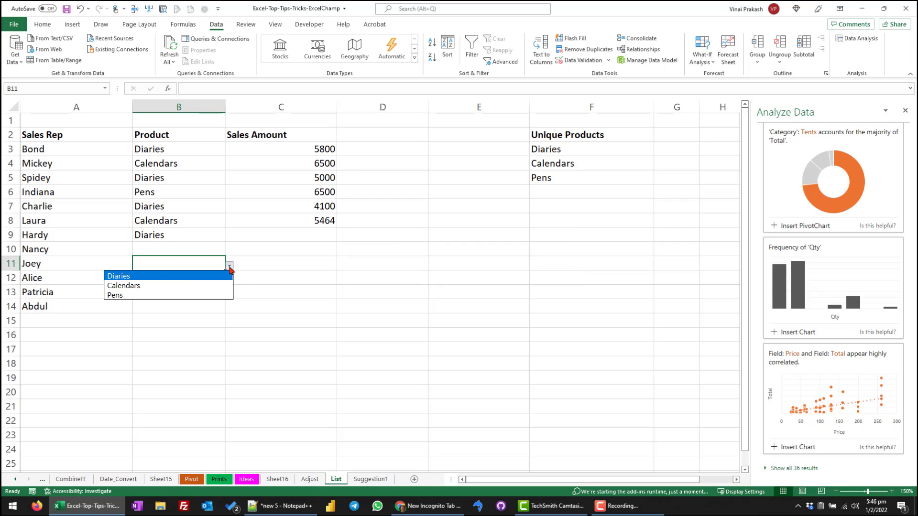
left_click(182, 285)
left_click(185, 249)
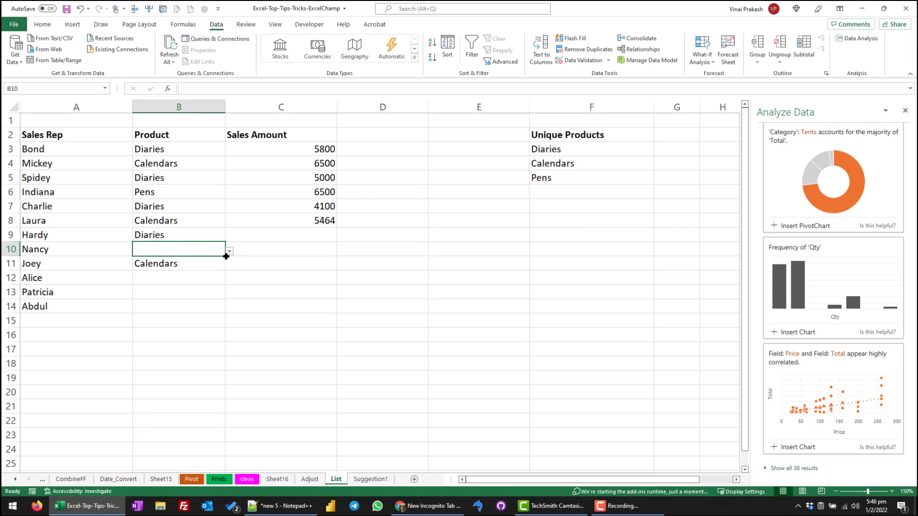
left_click(230, 252)
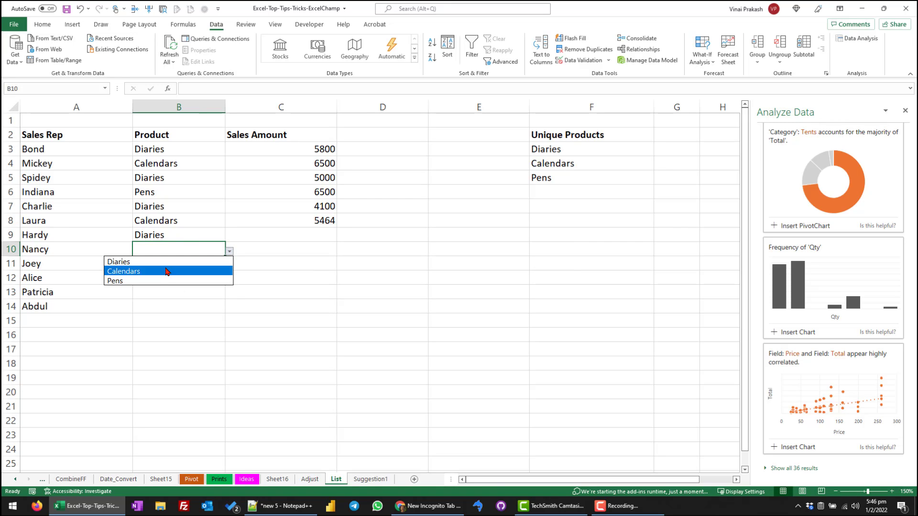
left_click(161, 282)
Choose Pens for B10 and Calendars for B12 from their in-cell lists, and point out the source range F3:F5.
left_click(160, 282)
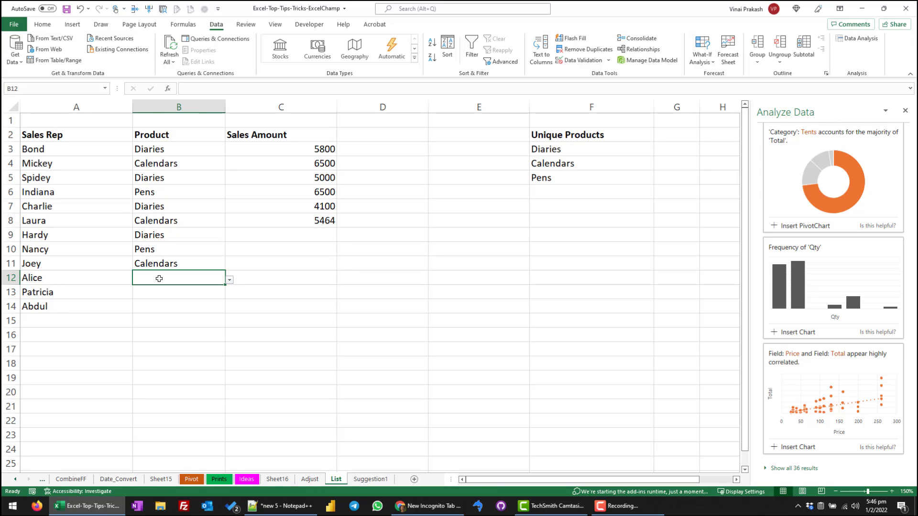
left_click(229, 282)
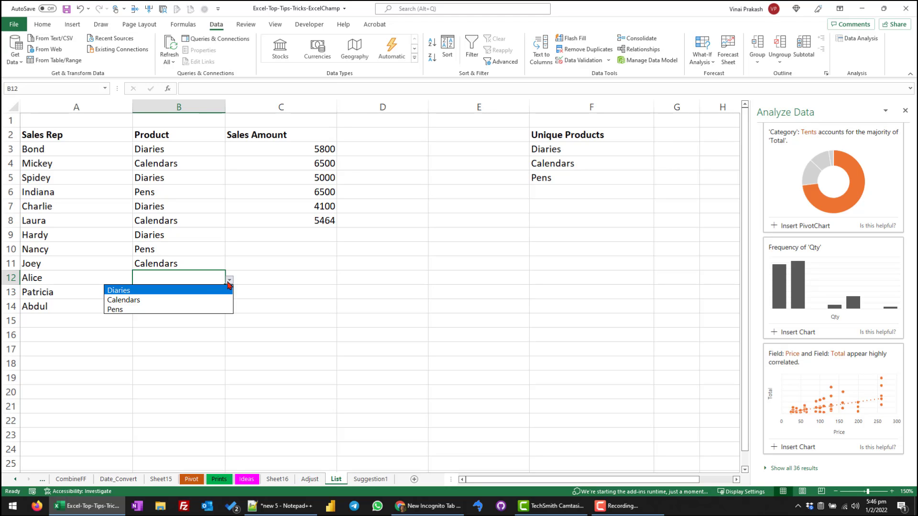
left_click(196, 301)
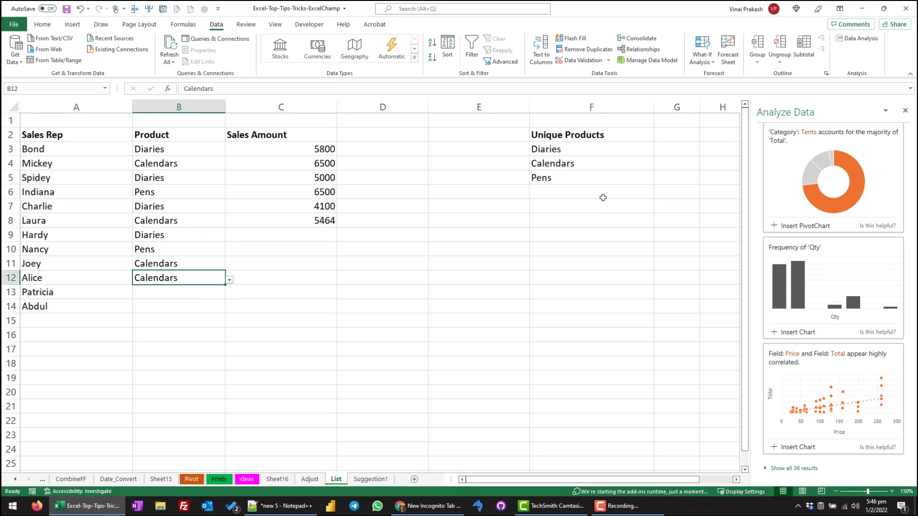
left_click_drag(566, 149, 567, 175)
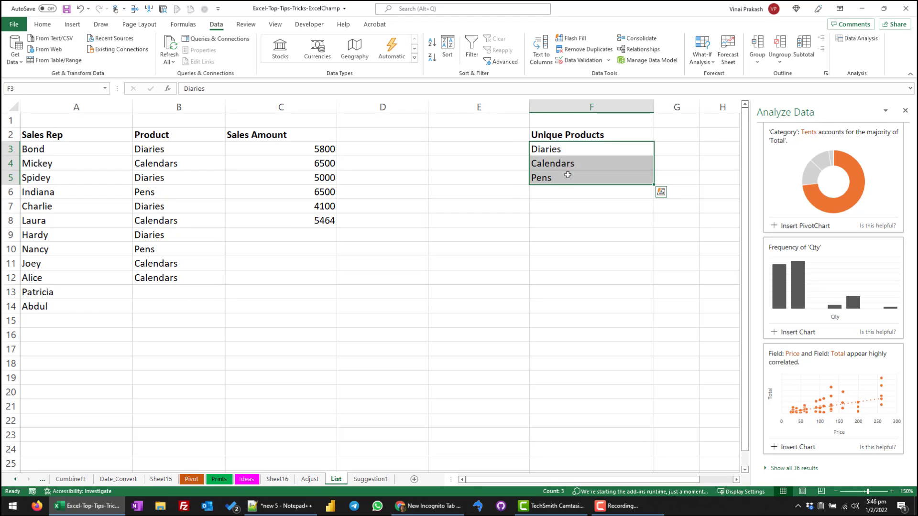
left_click(168, 291)
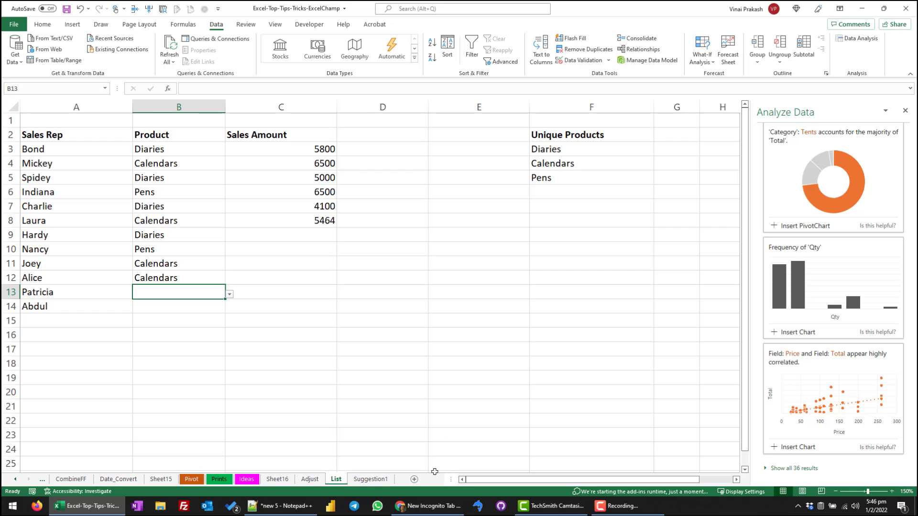
left_click(428, 510)
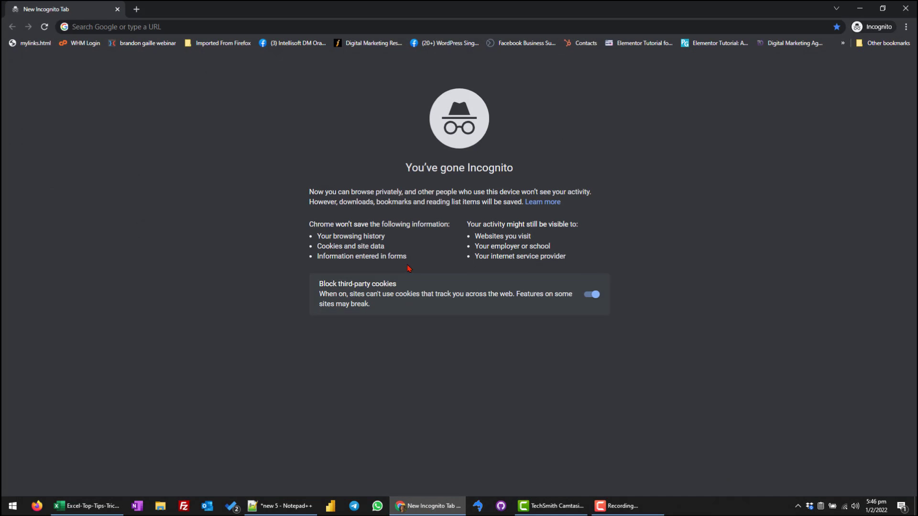
left_click(210, 23)
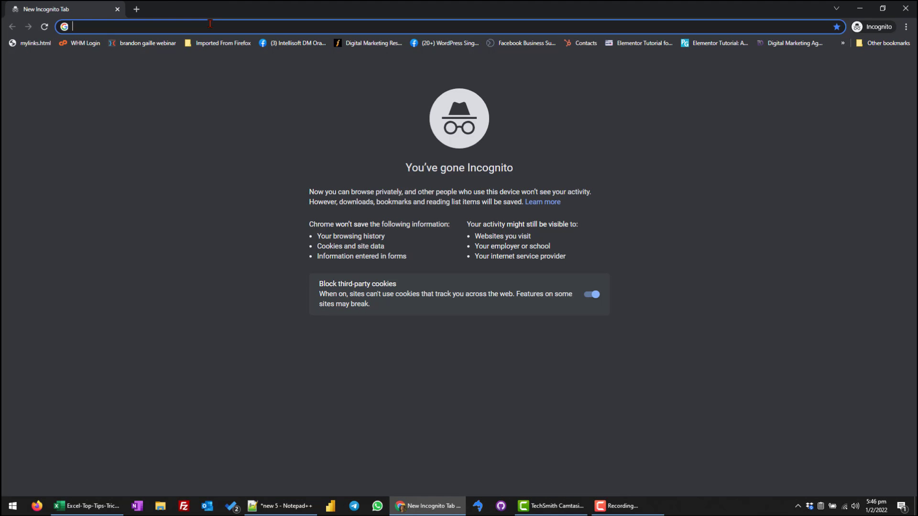
type("www.office.com")
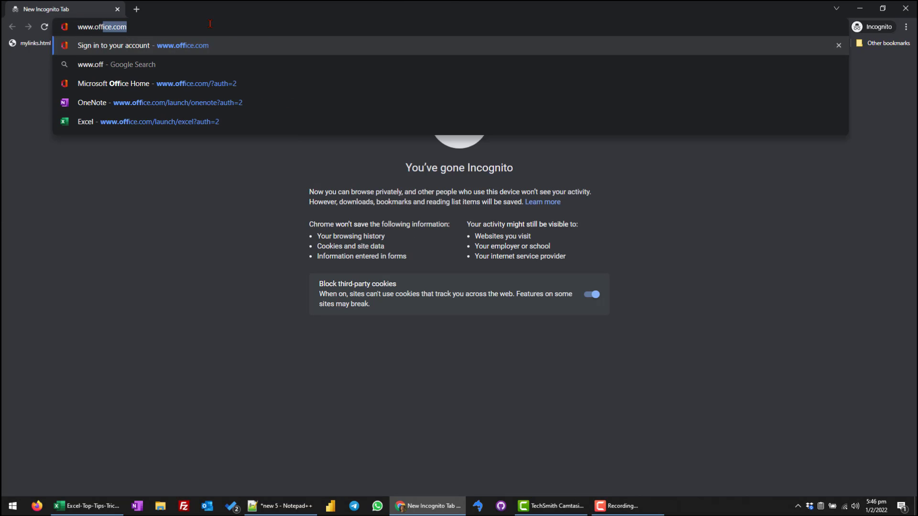
key("Return")
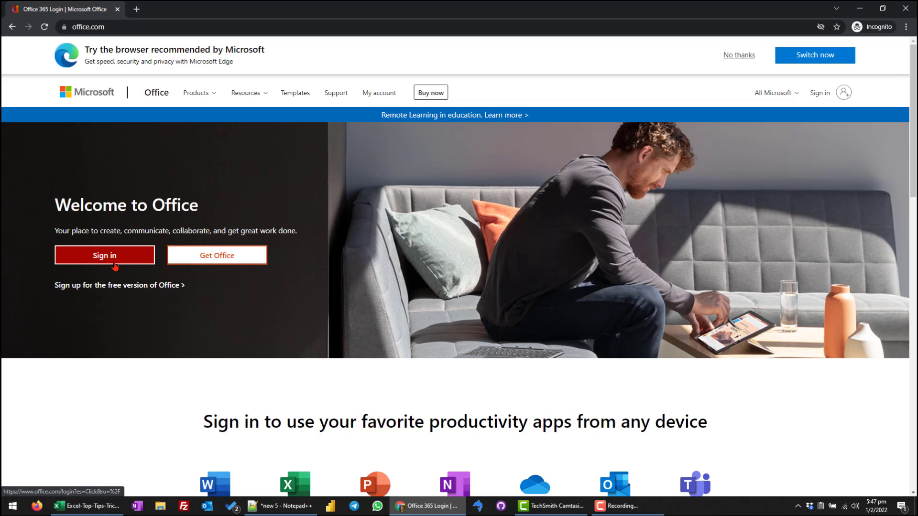
left_click(124, 288)
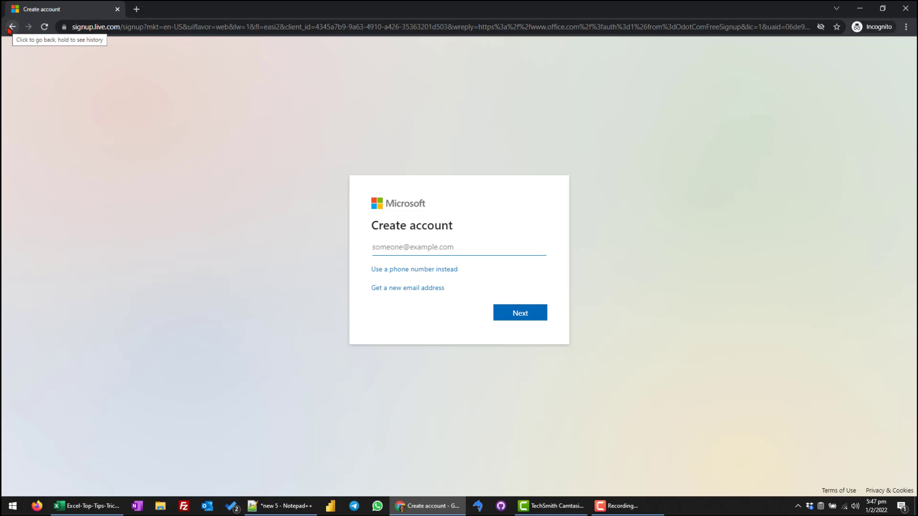
left_click(9, 29)
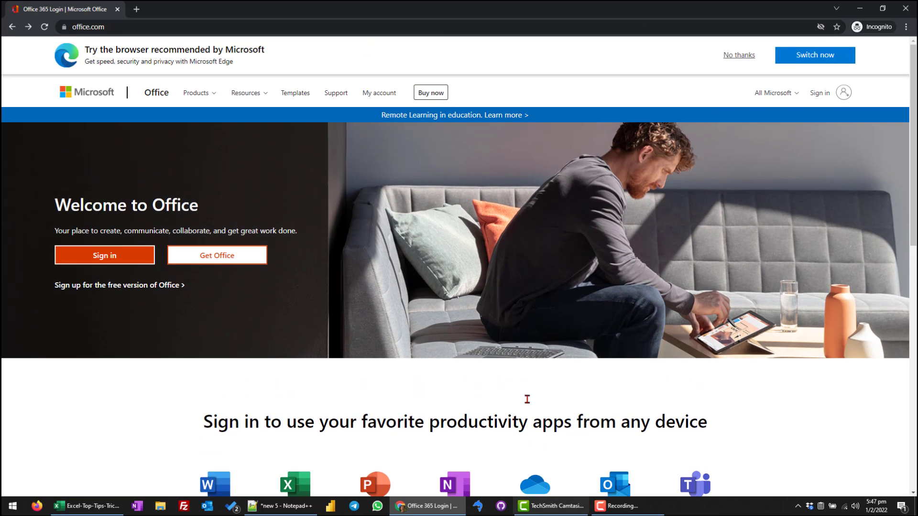
Open a regular Chrome window with the Office home page and create a blank workbook in Excel for the web.
left_click(906, 27)
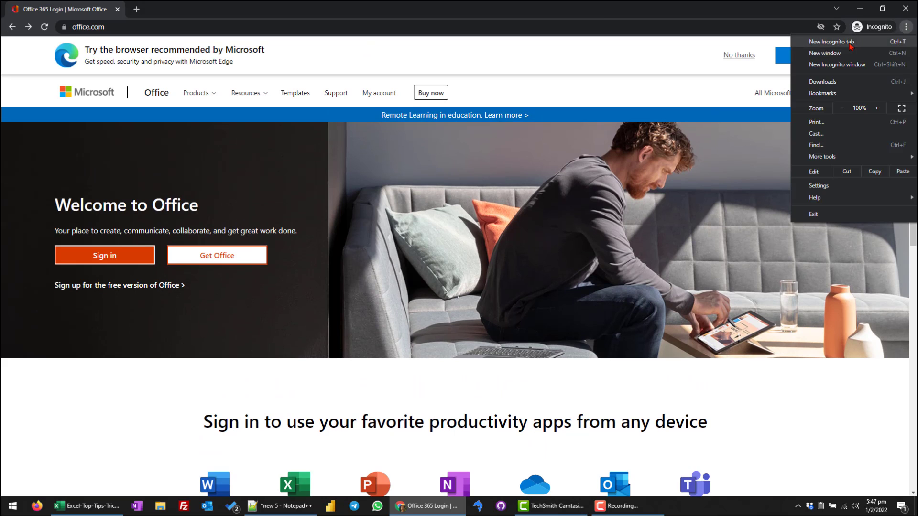
left_click(838, 55)
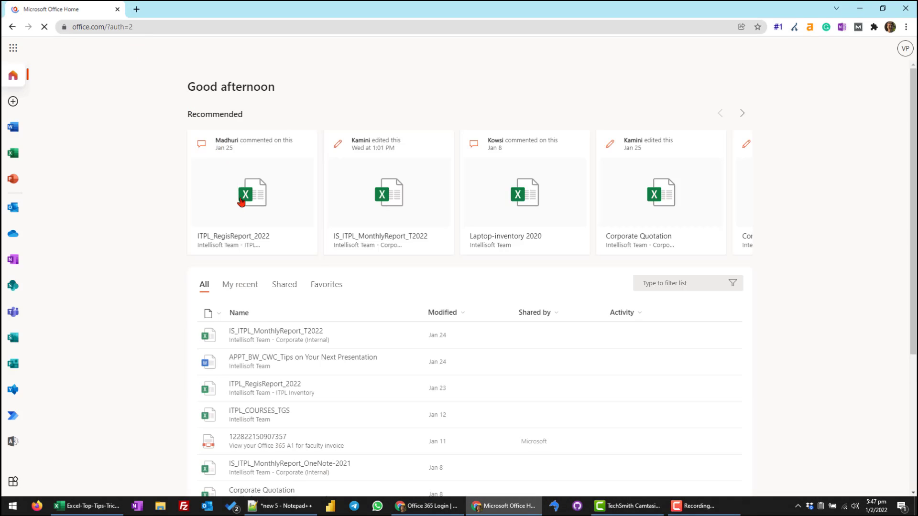
left_click(13, 154)
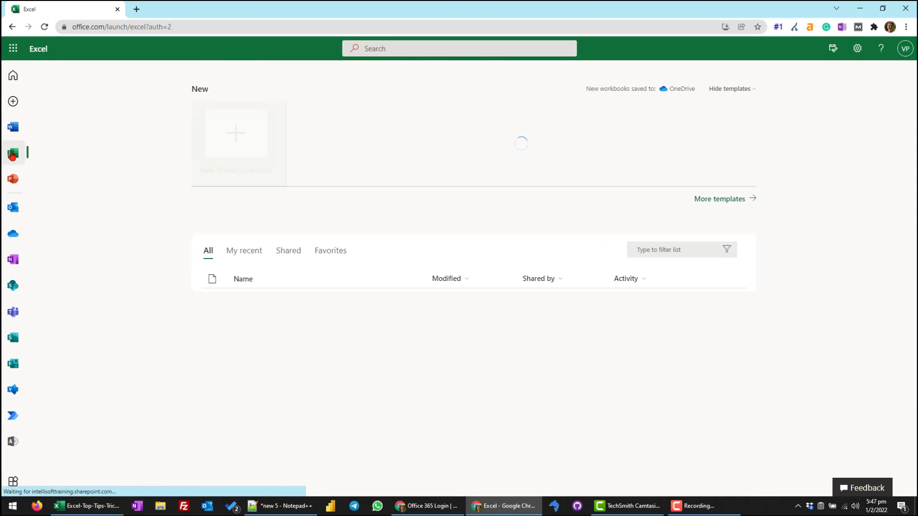
left_click(221, 166)
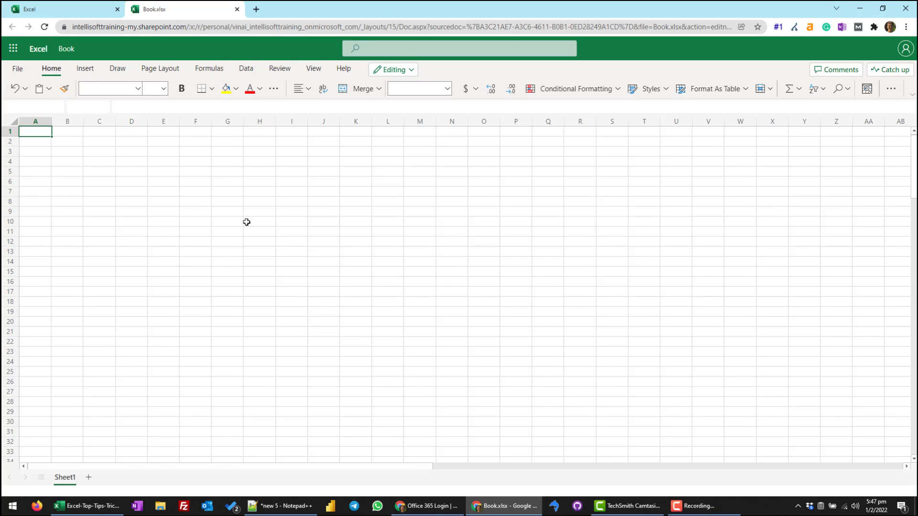
Review the Insert, Draw, Page Layout and Home commands of the blank web workbook, and view its link-sharing options.
left_click(86, 71)
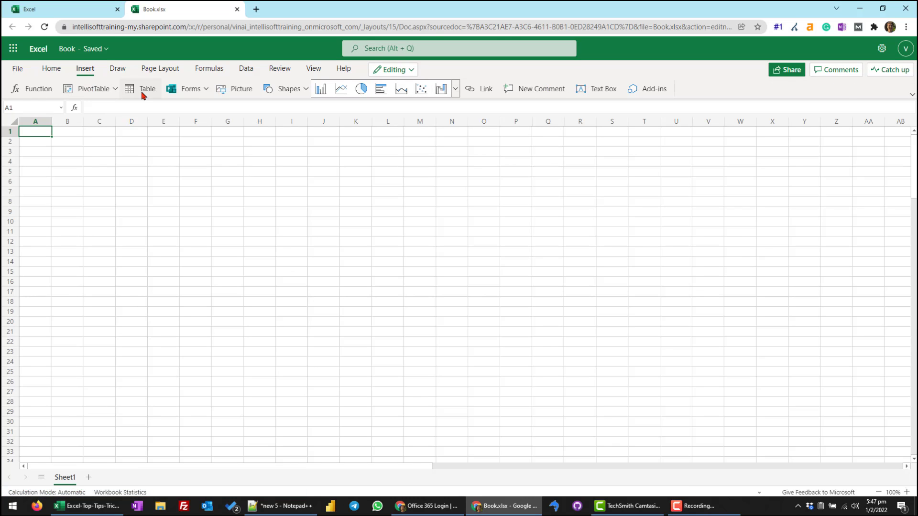
left_click(117, 68)
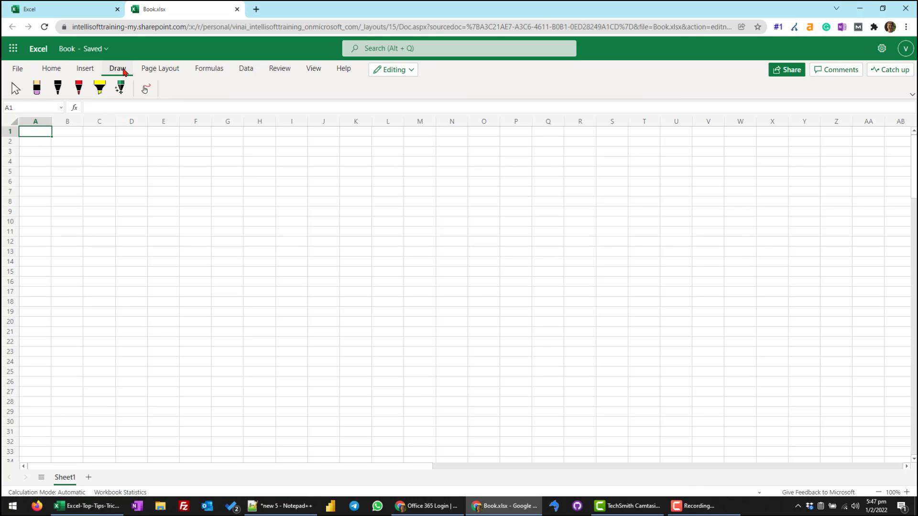
left_click(159, 71)
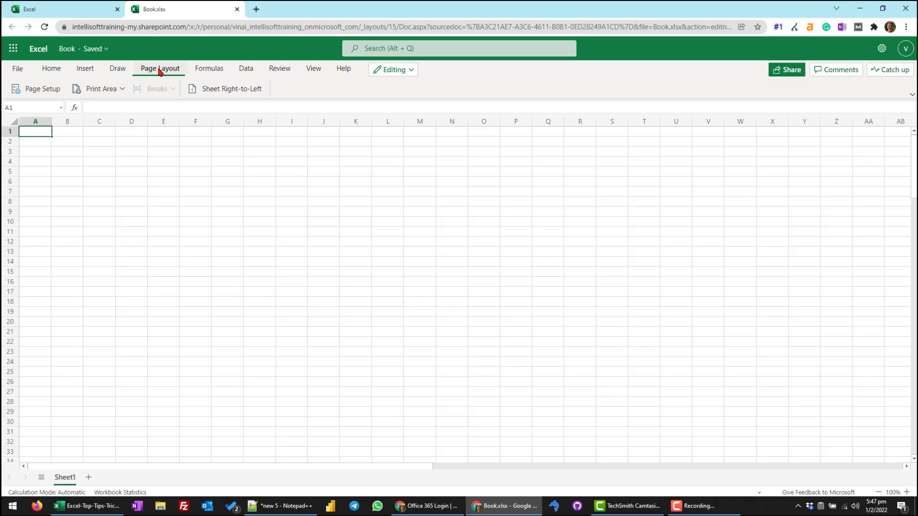
left_click(51, 70)
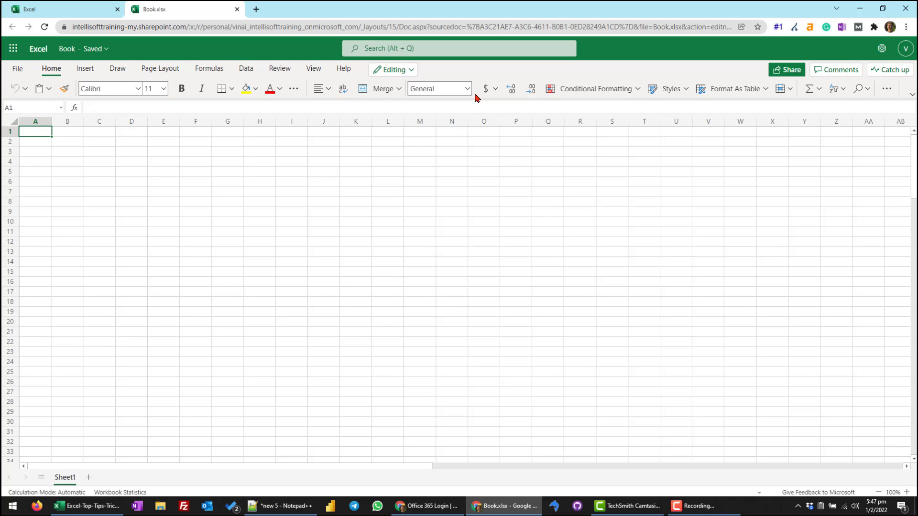
left_click(299, 173)
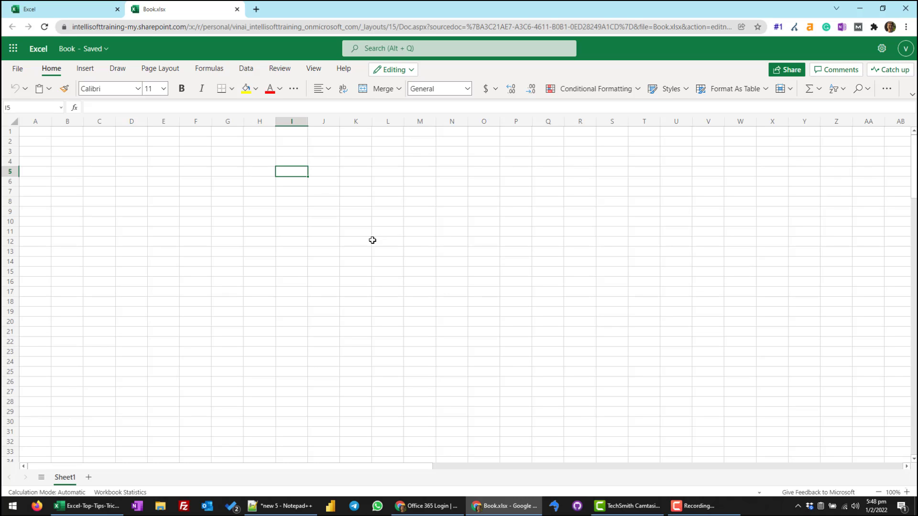
left_click(787, 71)
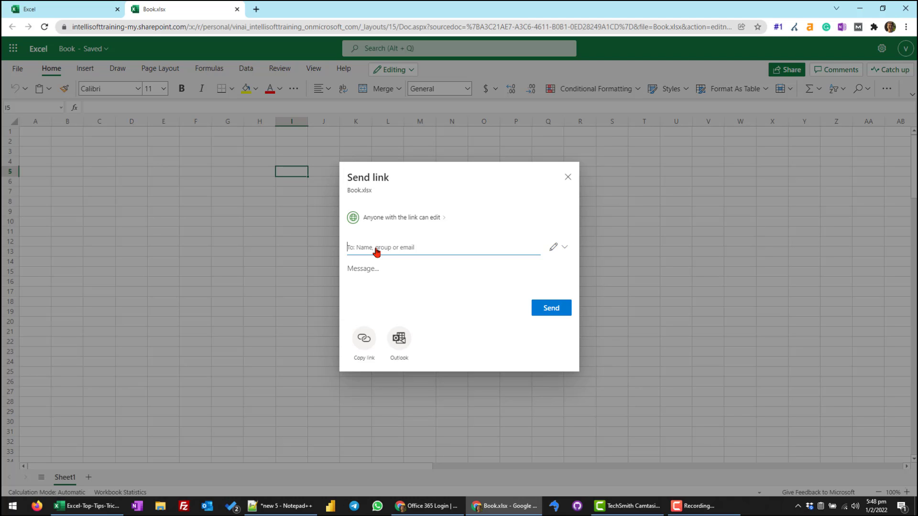
key("Escape")
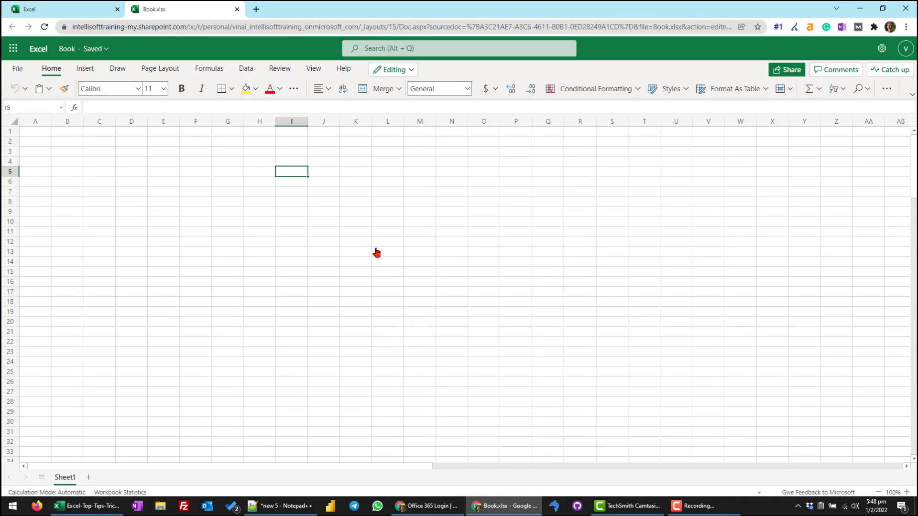